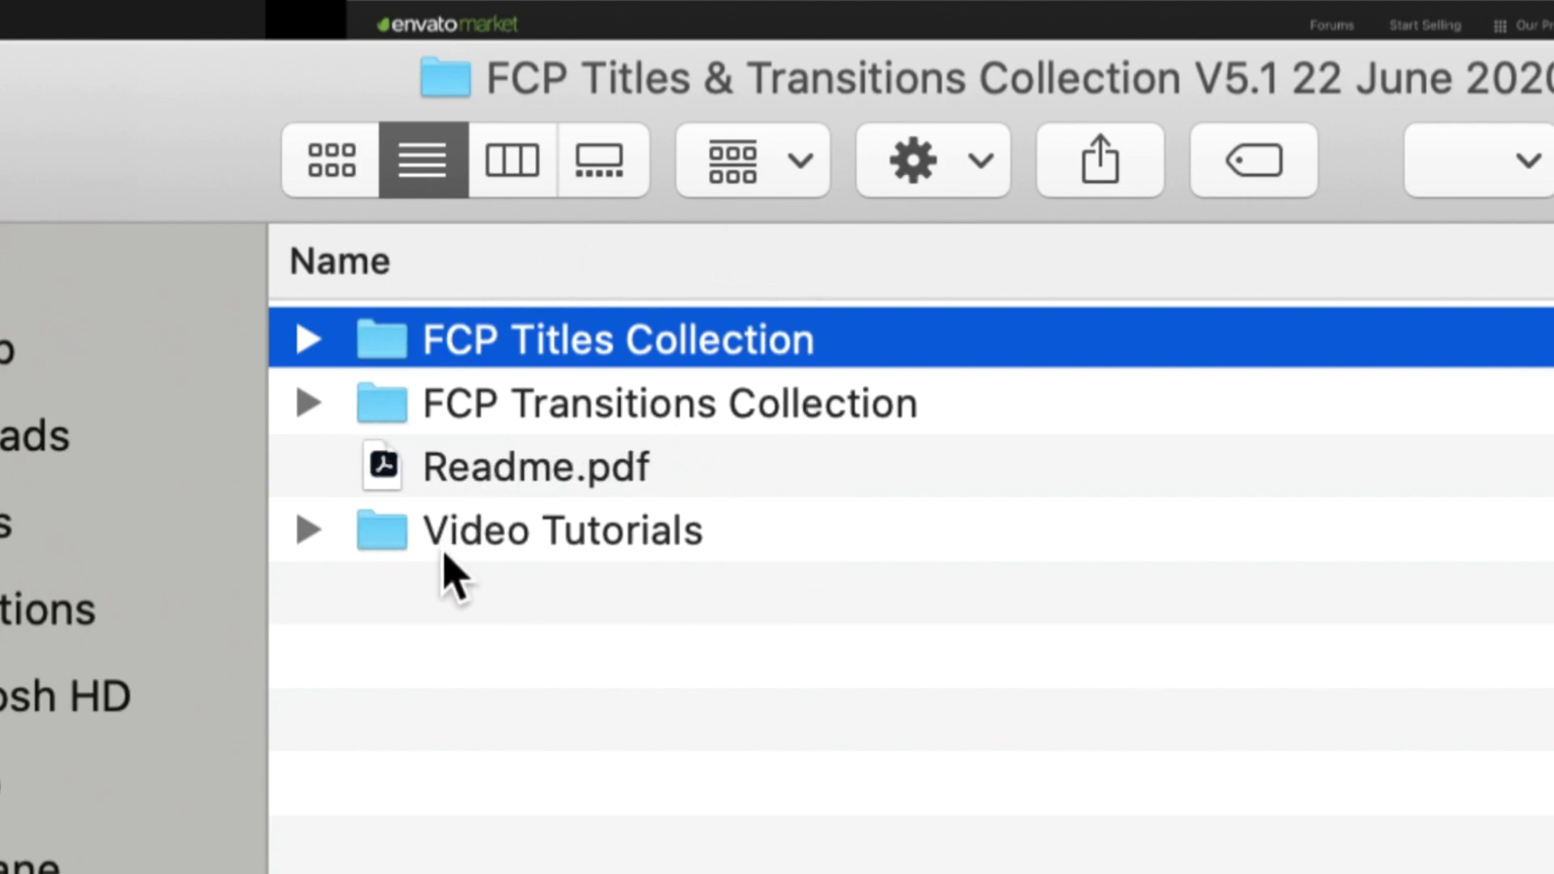
Open Readme.pdf from the collection folder and review its list of font download links and the instructions.
click(511, 486)
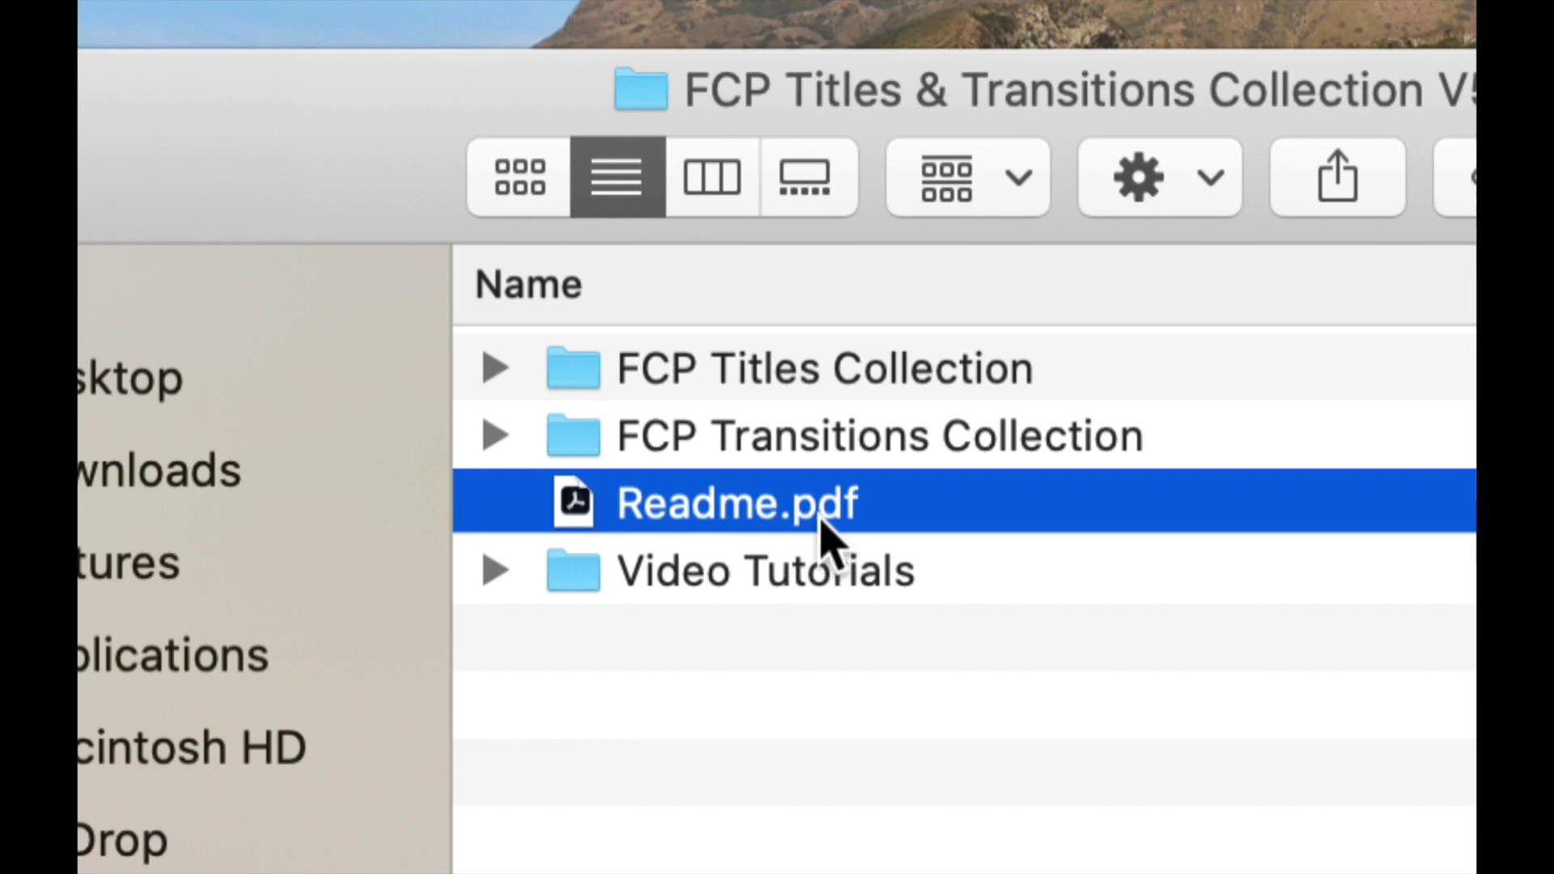
double_click(813, 520)
scroll(920, 677, down, 15)
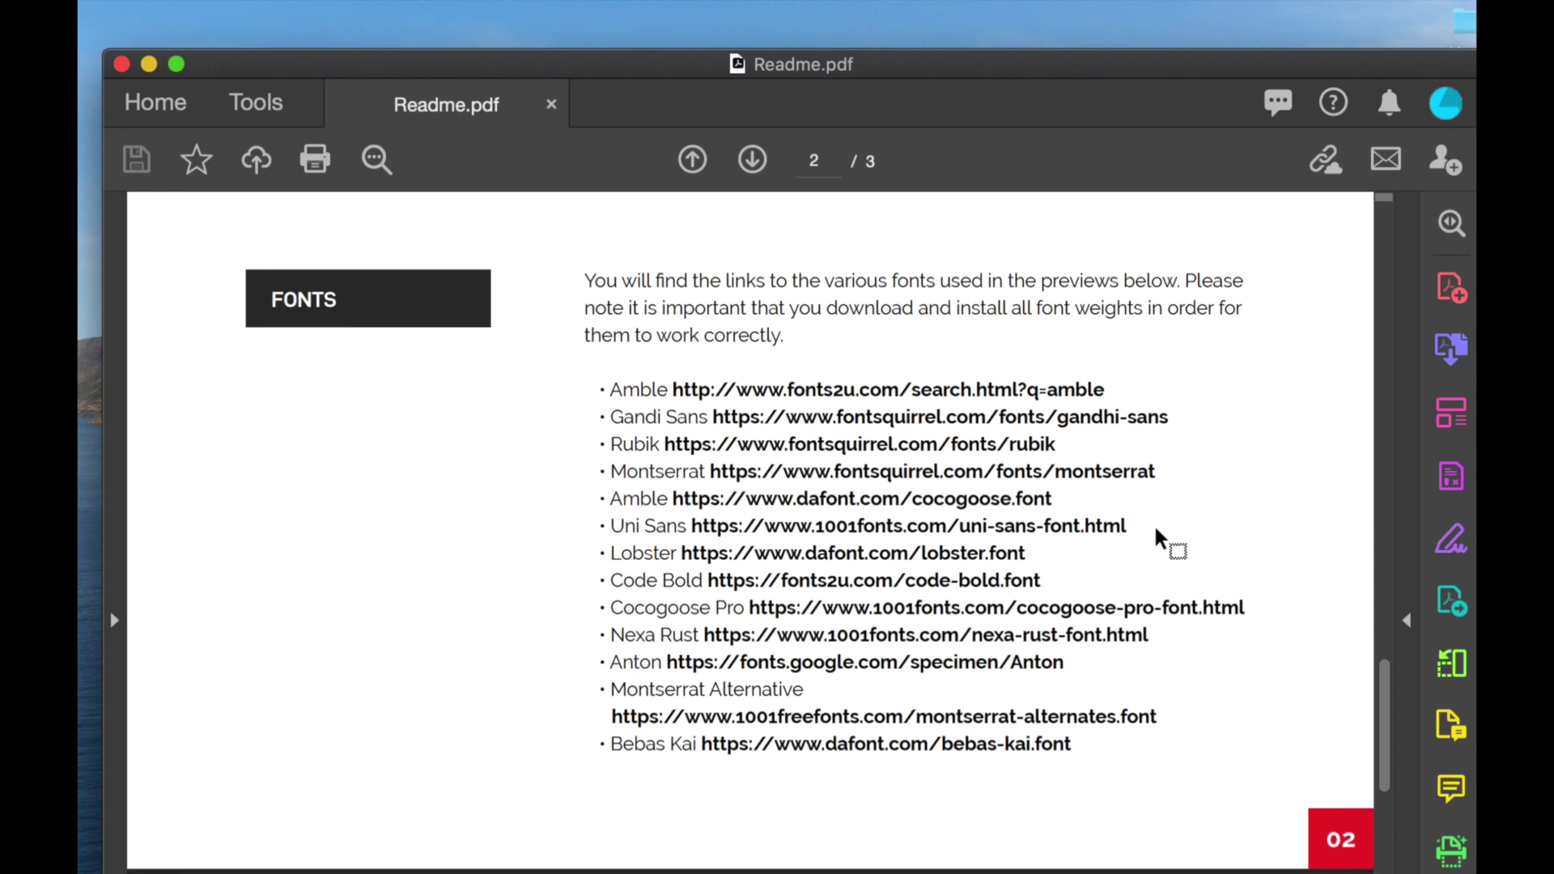
scroll(1173, 544, up, 10)
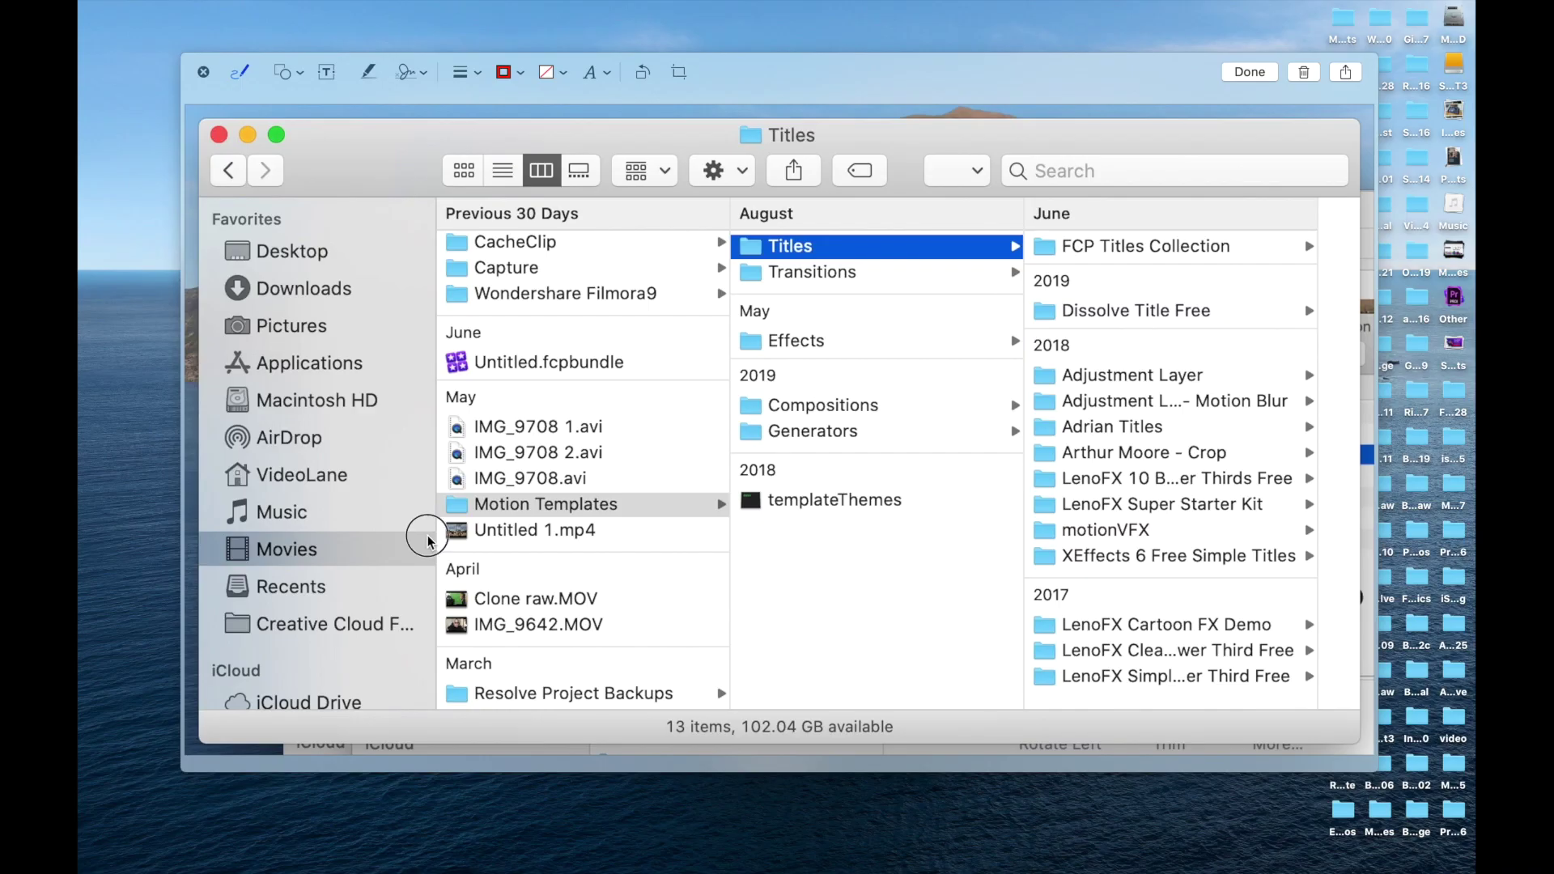
Circle the Movies, Motion Templates, and Titles and Transitions folders in red on the Titles folder screenshot.
mouse_move(429, 541)
mouse_down()
mouse_move(304, 474)
mouse_move(194, 538)
mouse_move(360, 603)
mouse_move(389, 512)
mouse_move(427, 537)
mouse_up()
mouse_move(648, 457)
mouse_down()
mouse_move(513, 445)
mouse_move(420, 510)
mouse_move(631, 527)
mouse_move(660, 466)
mouse_up()
mouse_move(893, 226)
mouse_down()
mouse_move(708, 182)
mouse_move(846, 283)
mouse_move(858, 242)
mouse_up()
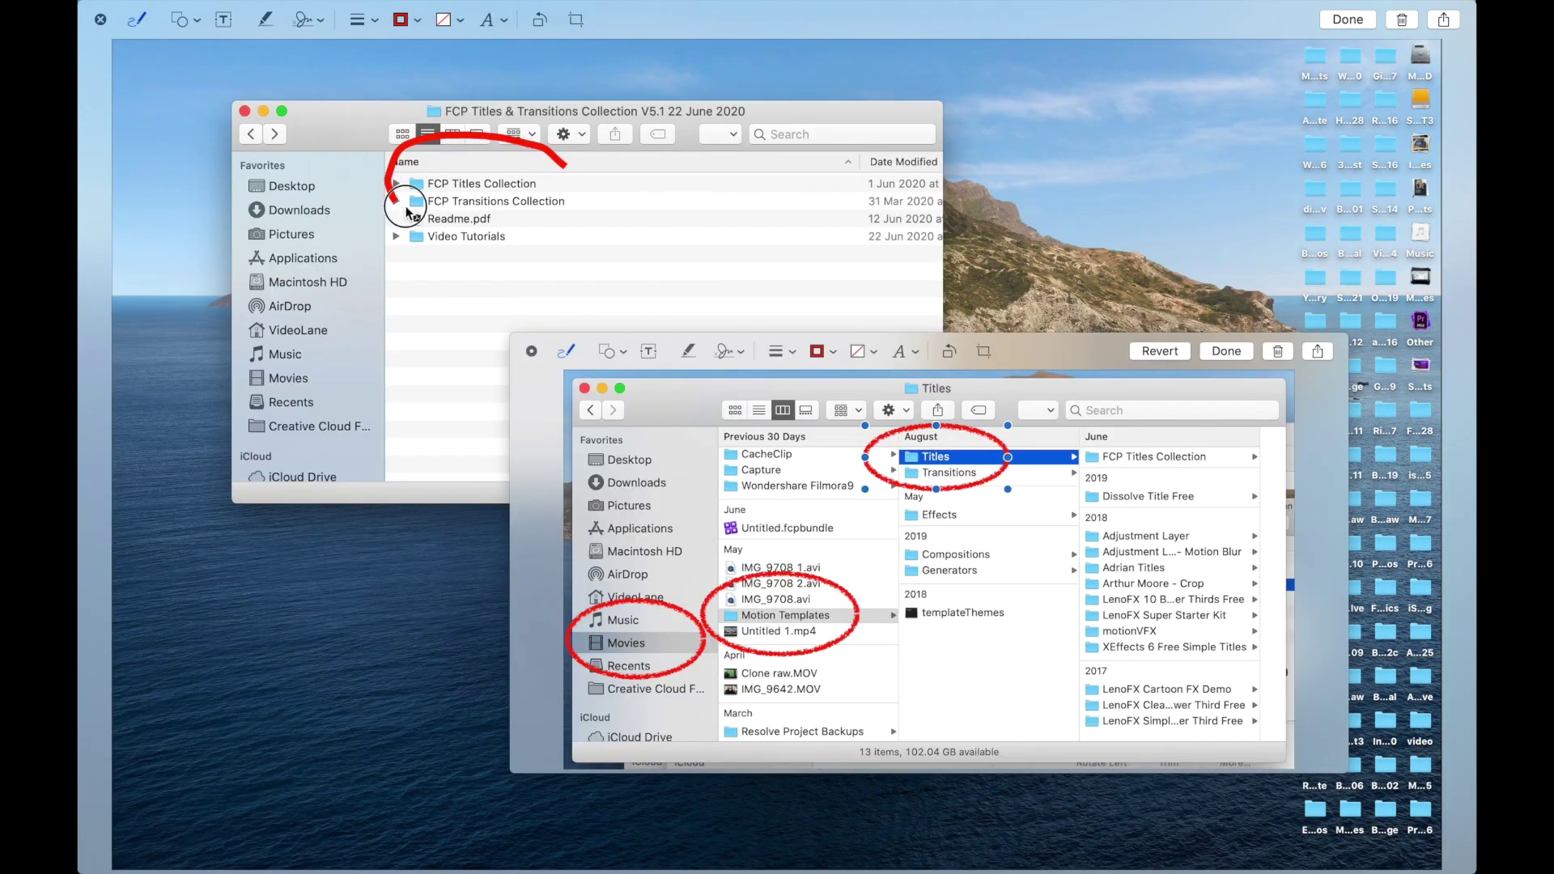
Circle the FCP Titles Collection folder in red and draw a line from it to the contents of the Titles folder.
mouse_move(408, 213)
mouse_down()
mouse_move(472, 217)
mouse_move(544, 198)
mouse_move(563, 168)
mouse_move(649, 229)
mouse_move(790, 287)
mouse_up()
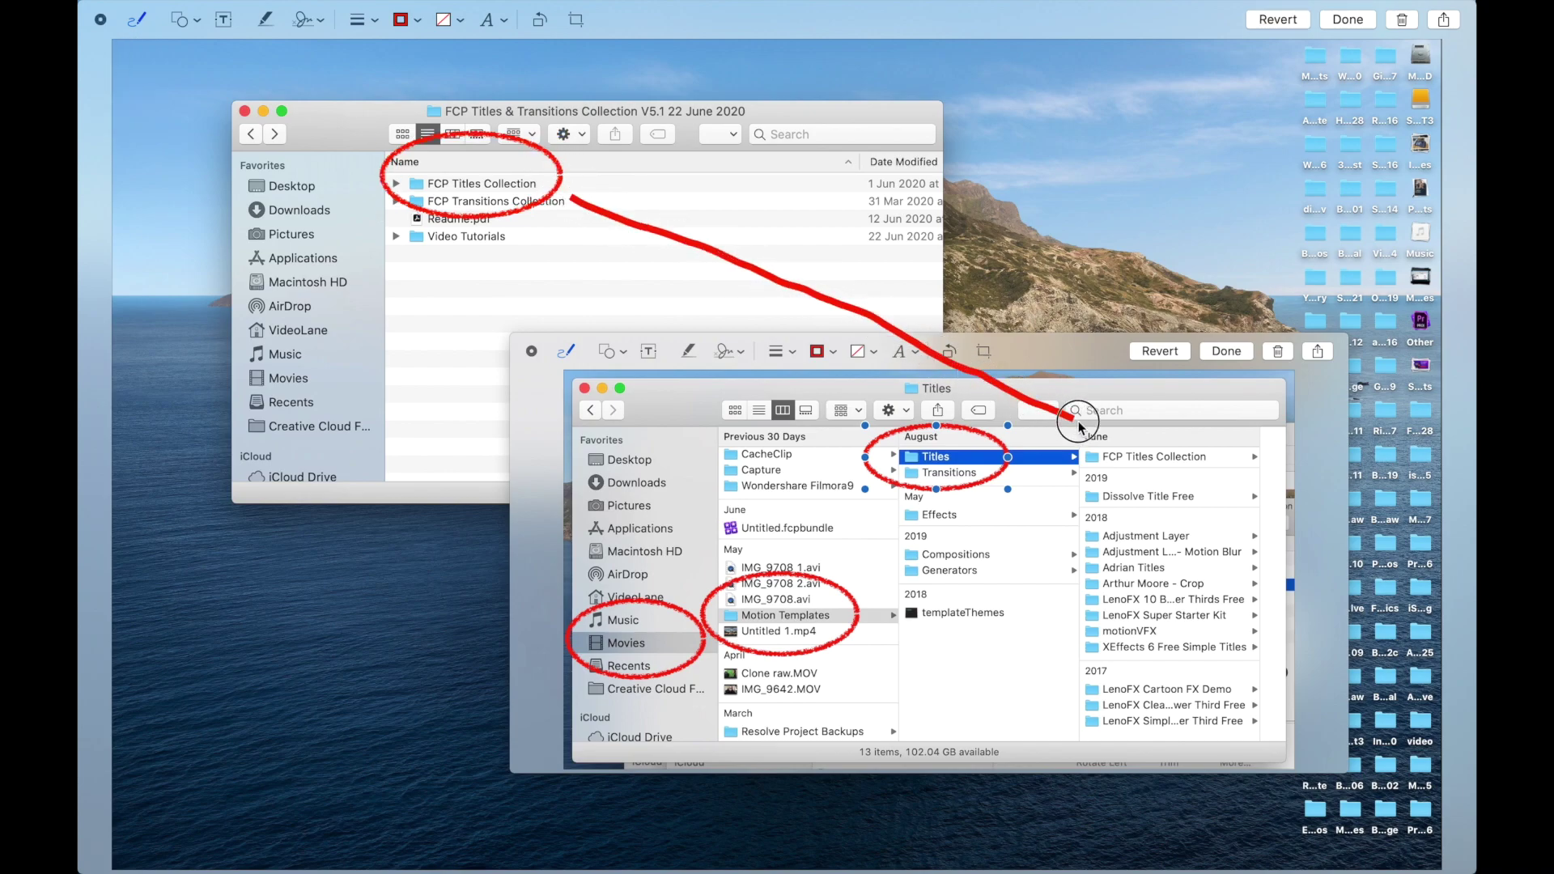
drag(1137, 462, 1138, 455)
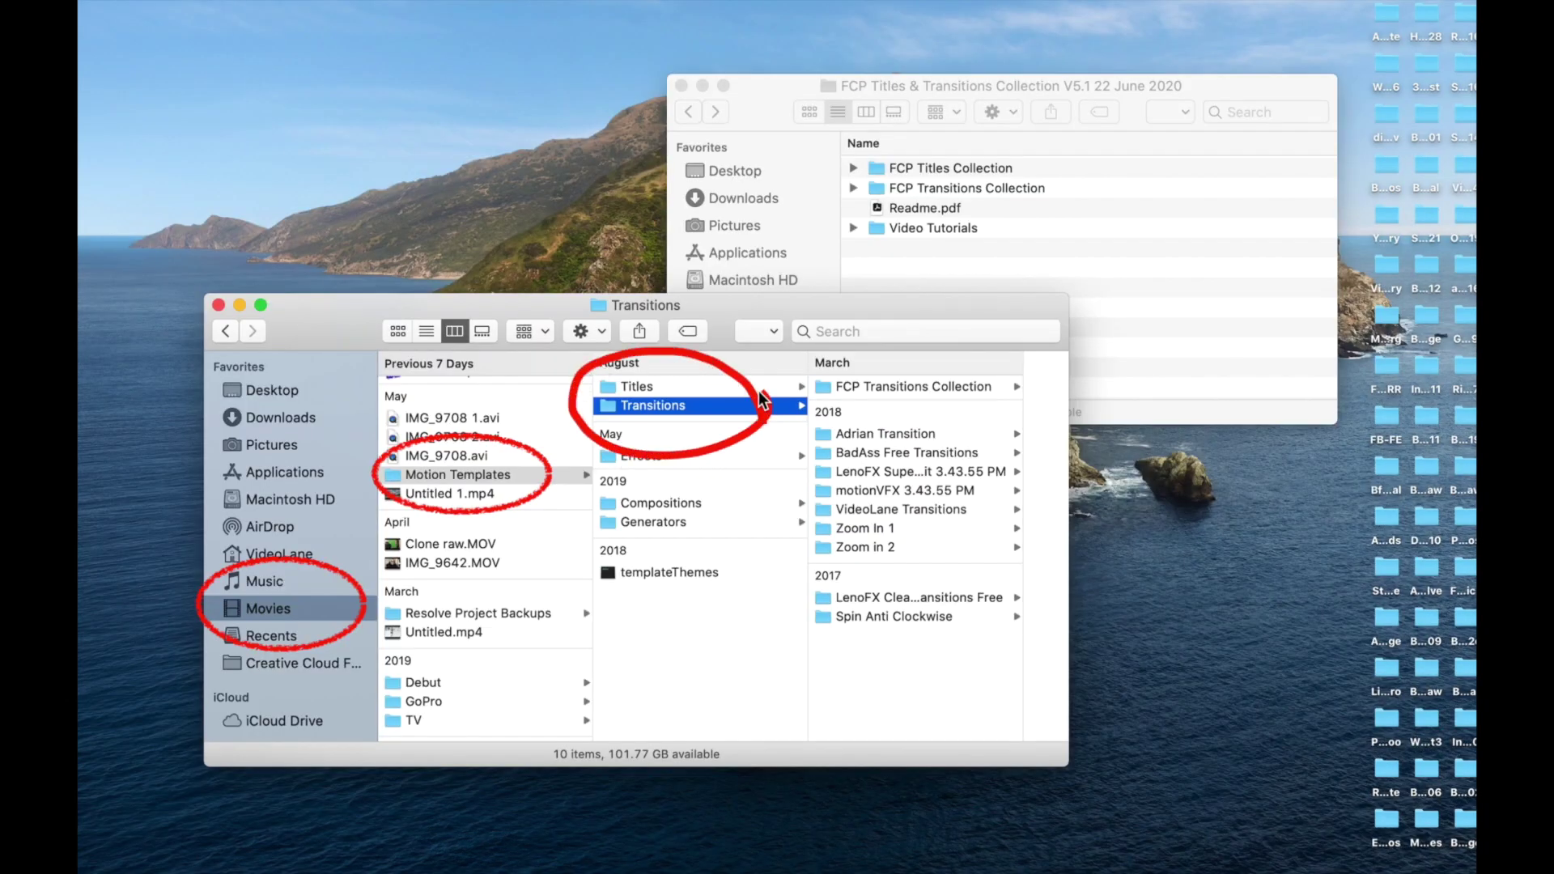
On the Transitions screenshot, circle the Titles and Transitions folders and the FCP Transitions Collection folder, and draw a line toward the destination.
drag(761, 398, 762, 397)
drag(1072, 187, 1021, 164)
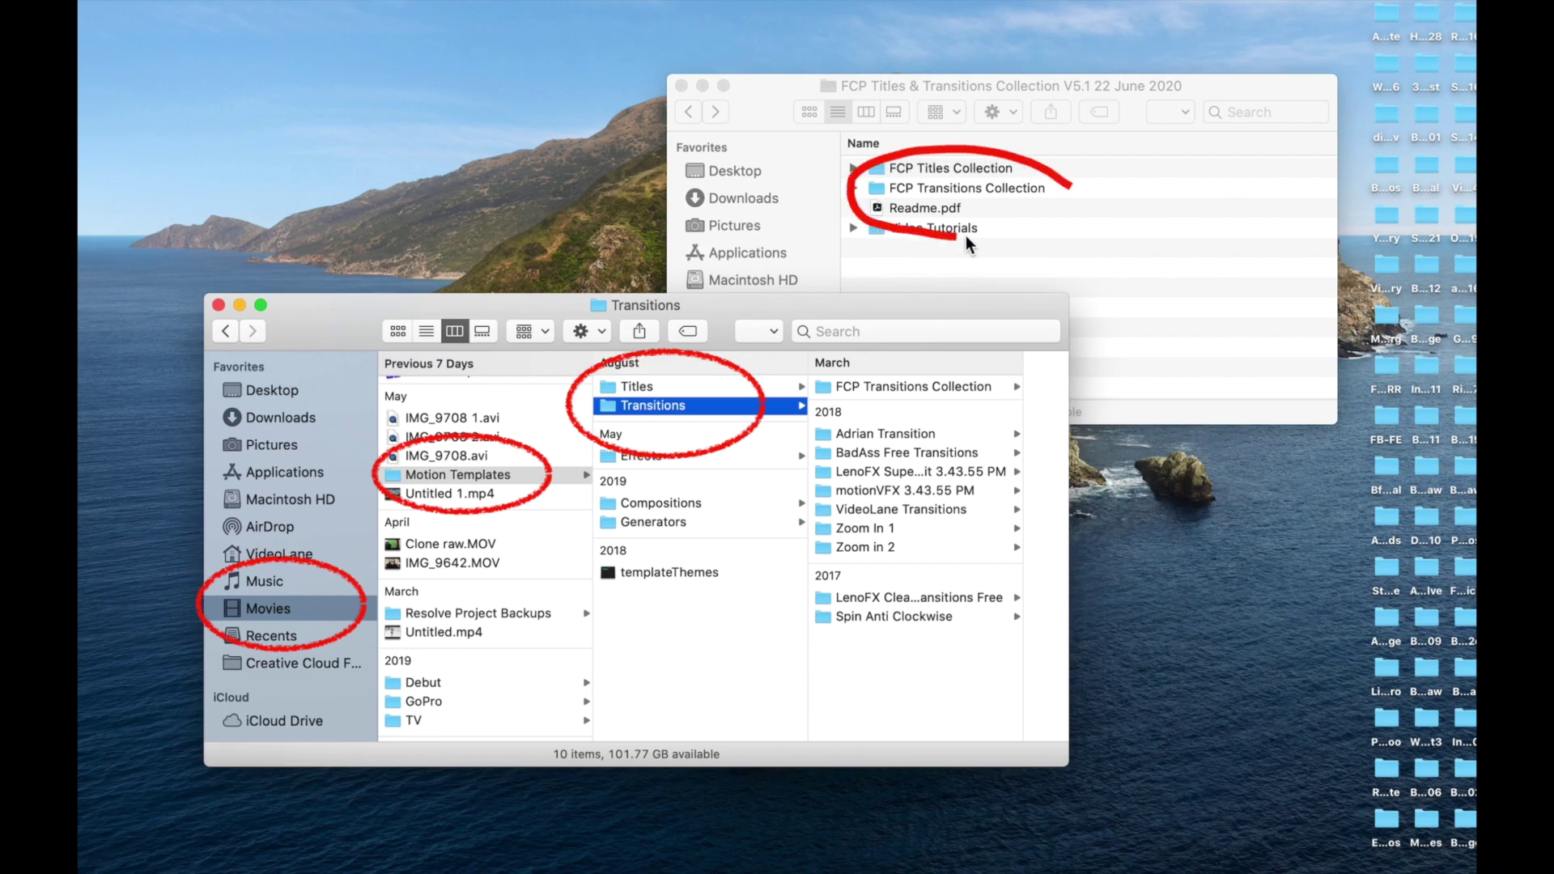
drag(1058, 181, 1017, 169)
drag(919, 271, 900, 365)
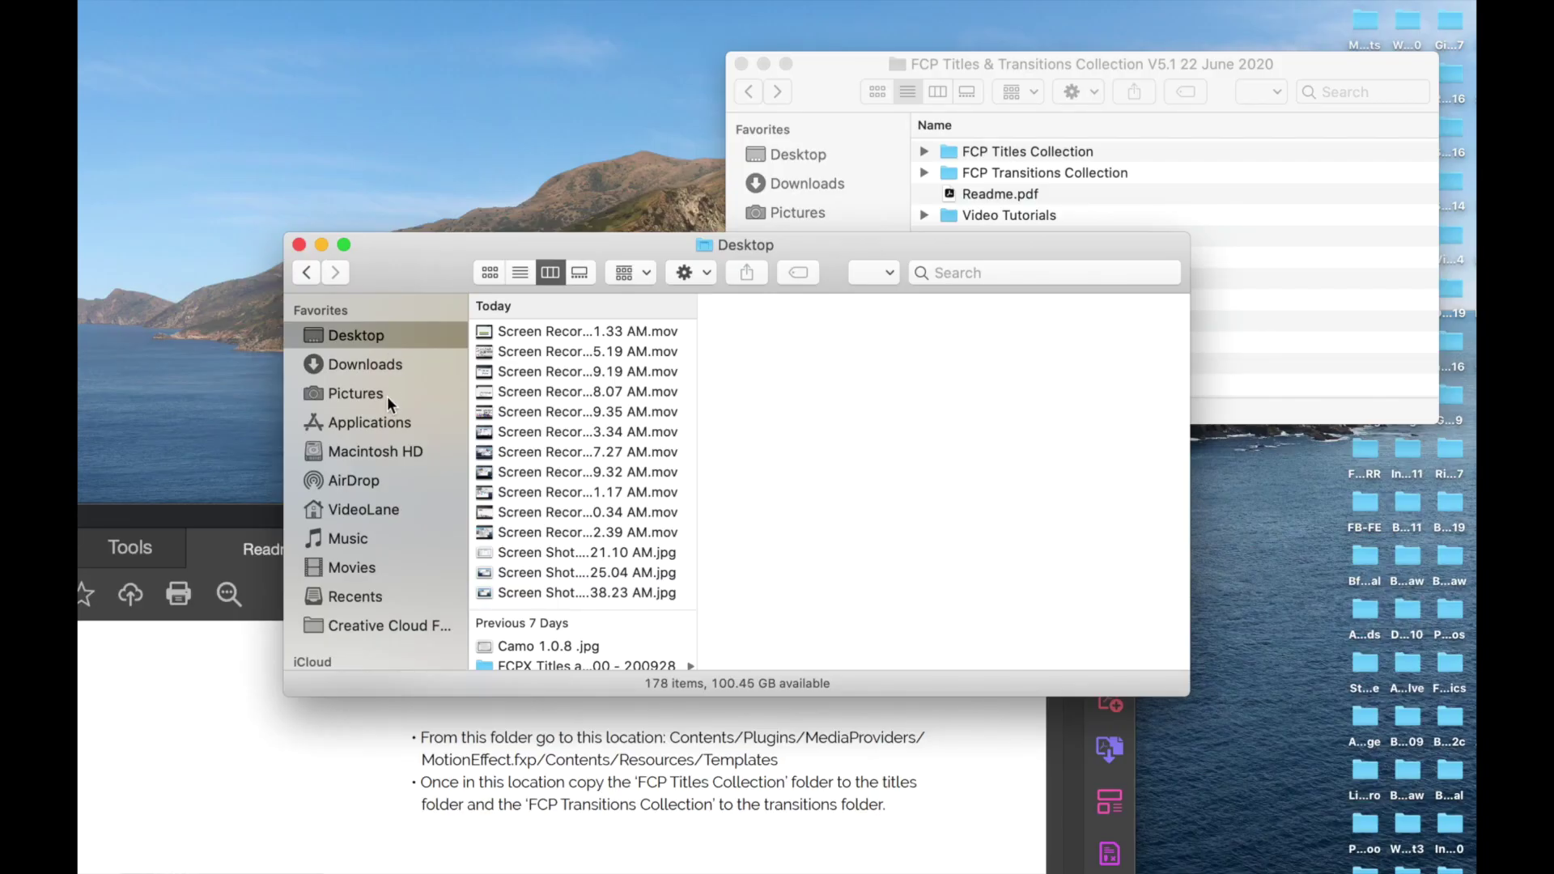
Show the package contents of Final Cut Pro.app from the Applications folder.
click(401, 423)
scroll(550, 567, down, 10)
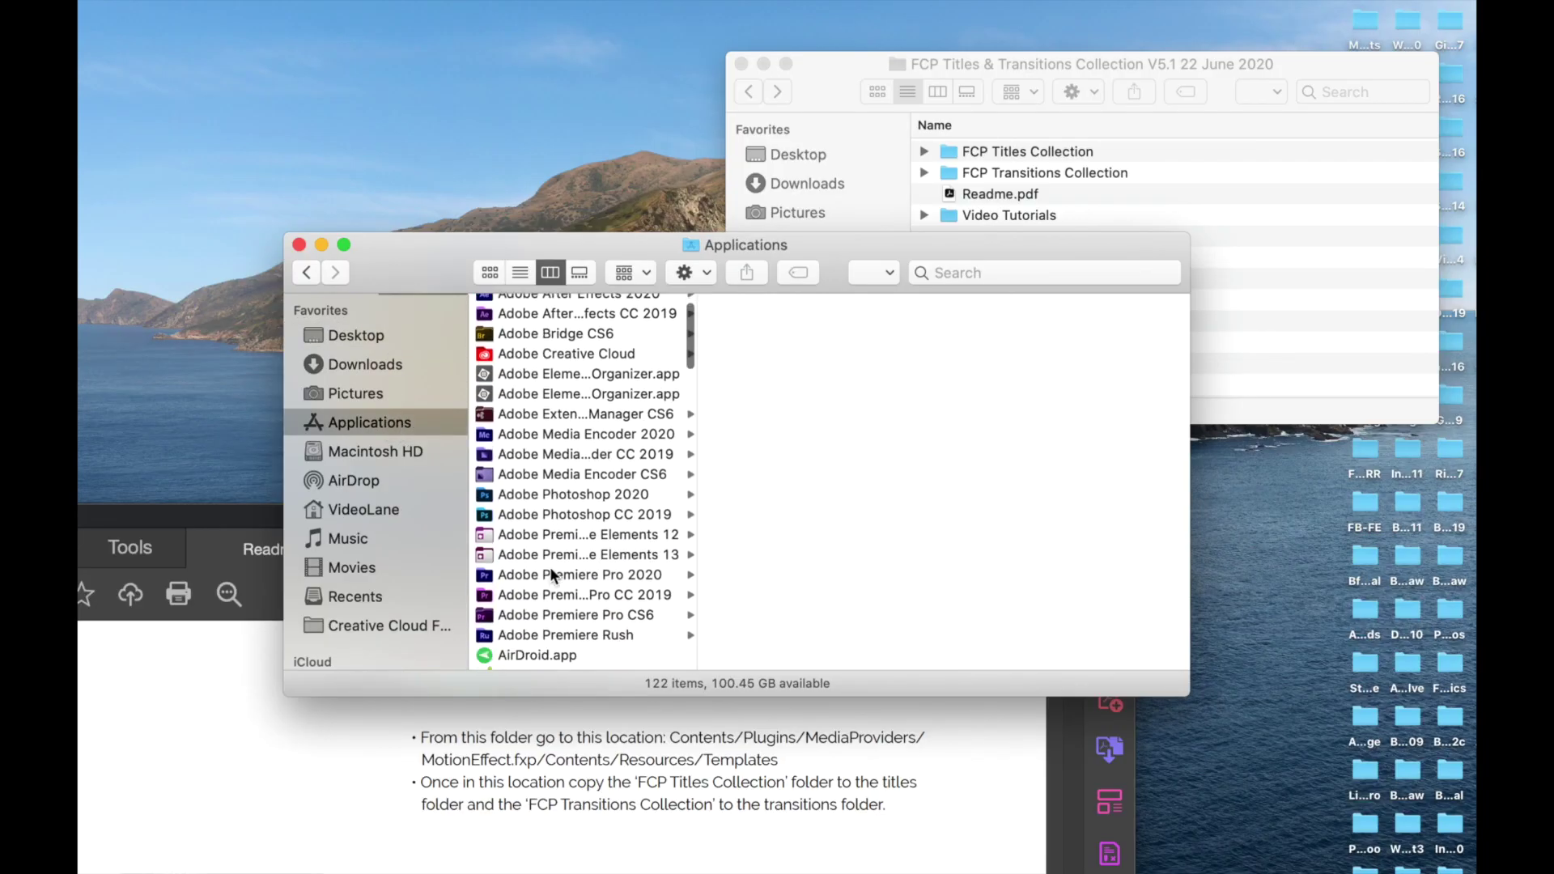
scroll(551, 567, down, 15)
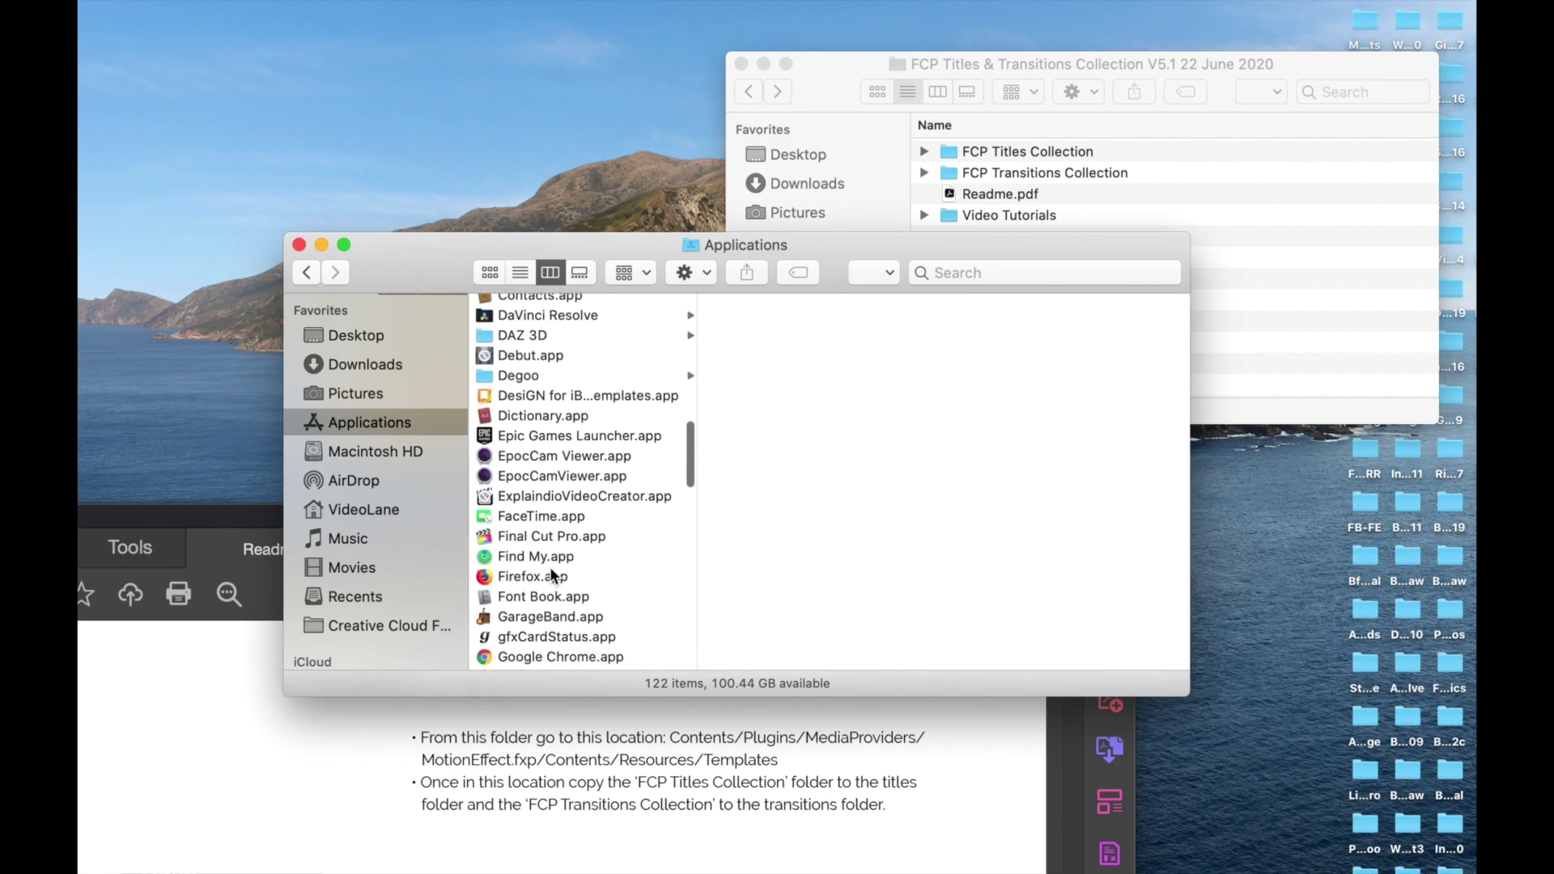
right_click(599, 453)
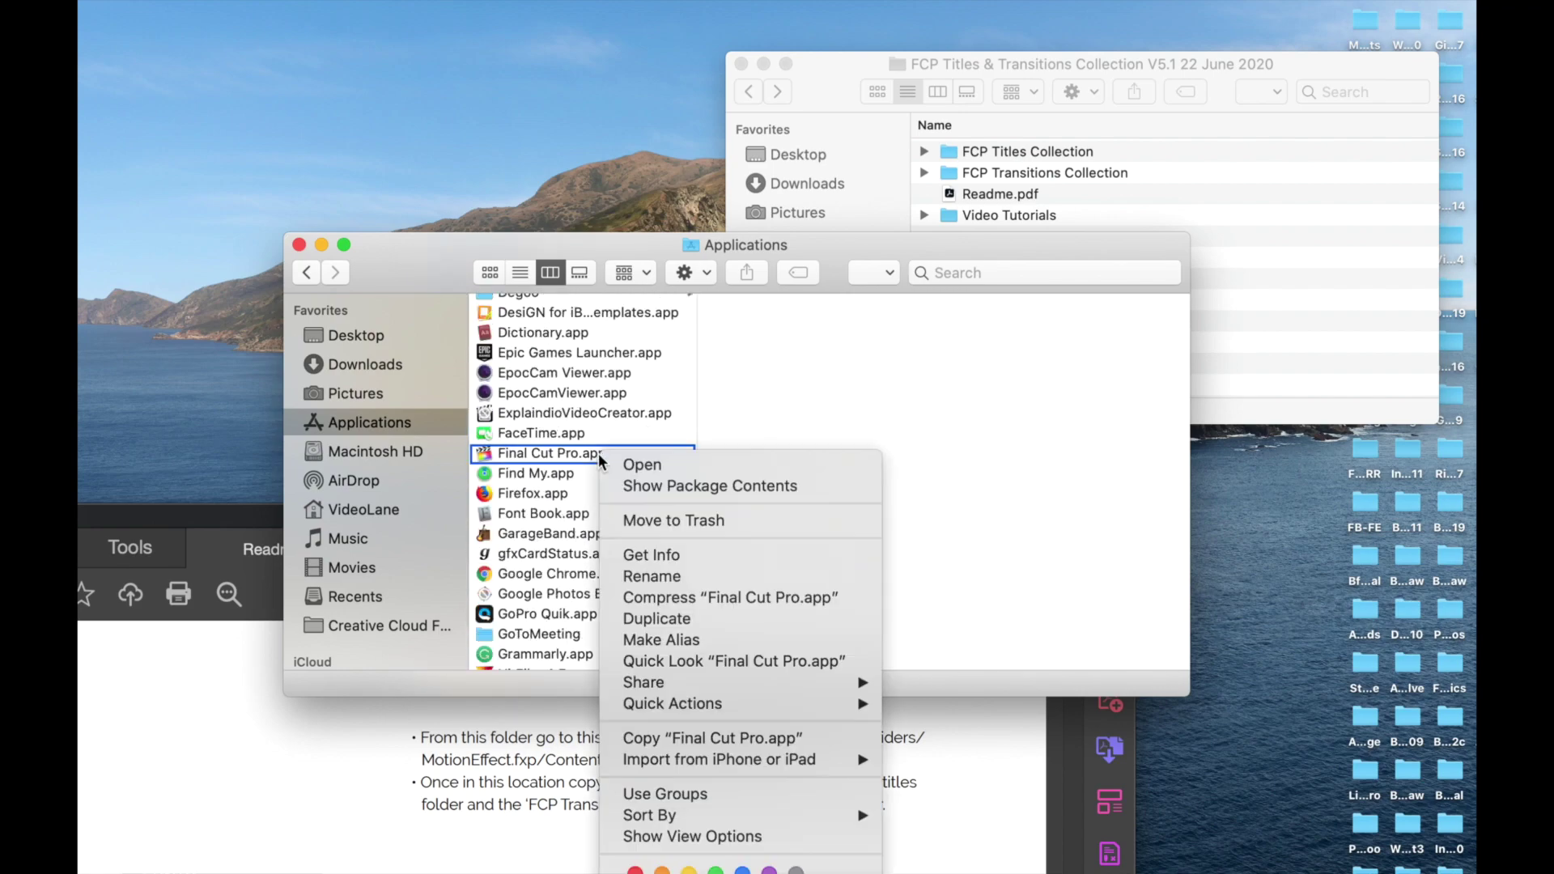
click(816, 487)
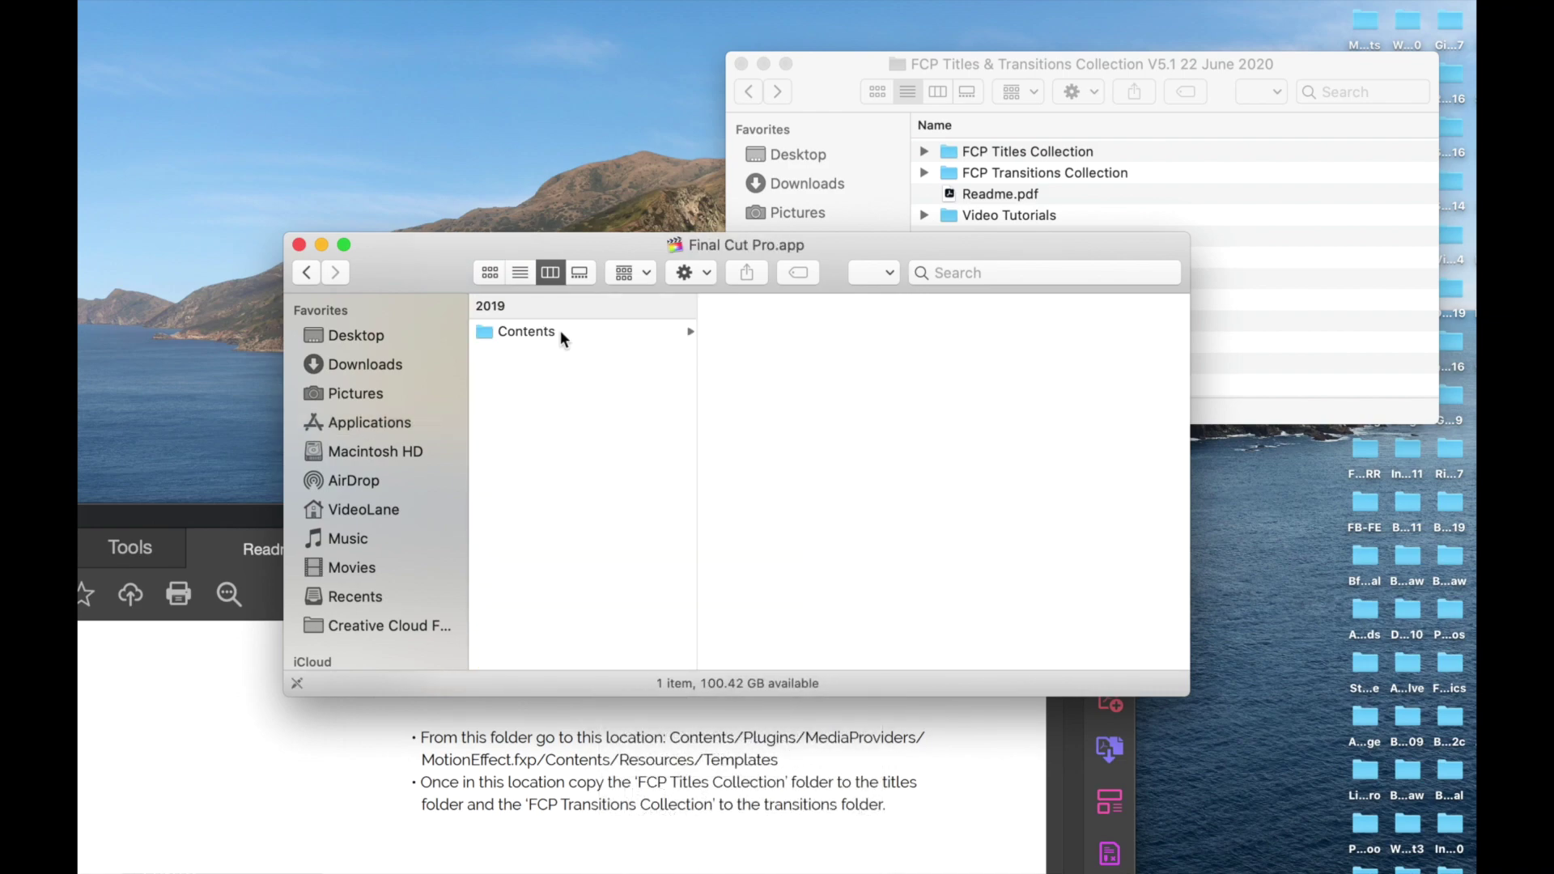
Go to Contents/PlugIns/MediaProviders/MotionEffect.fxp/Contents/Resources/Templates inside the package.
click(562, 334)
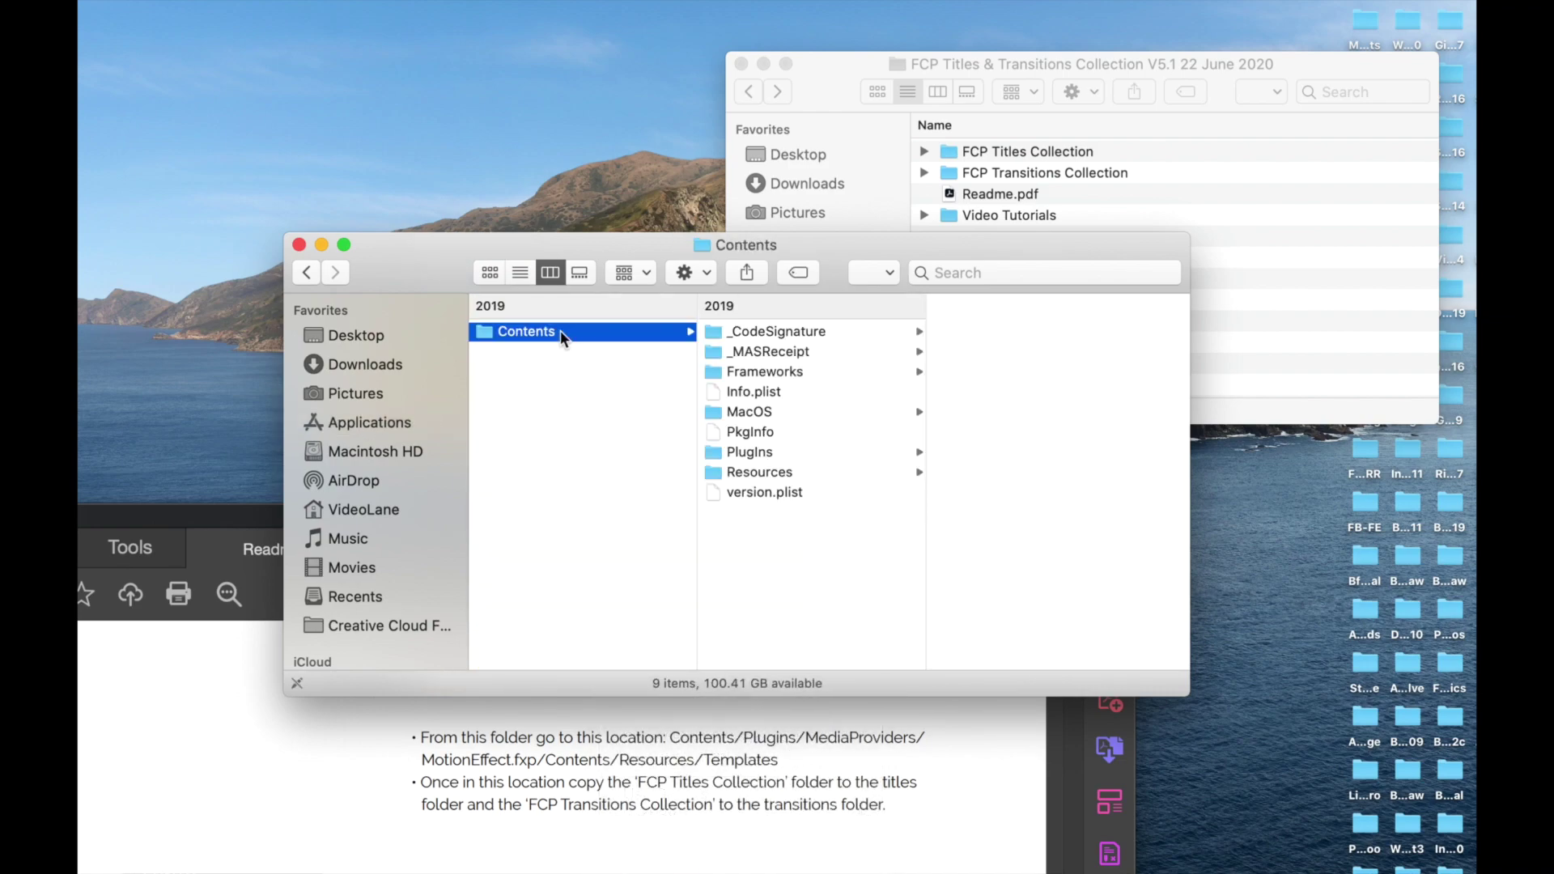
click(794, 451)
click(1061, 452)
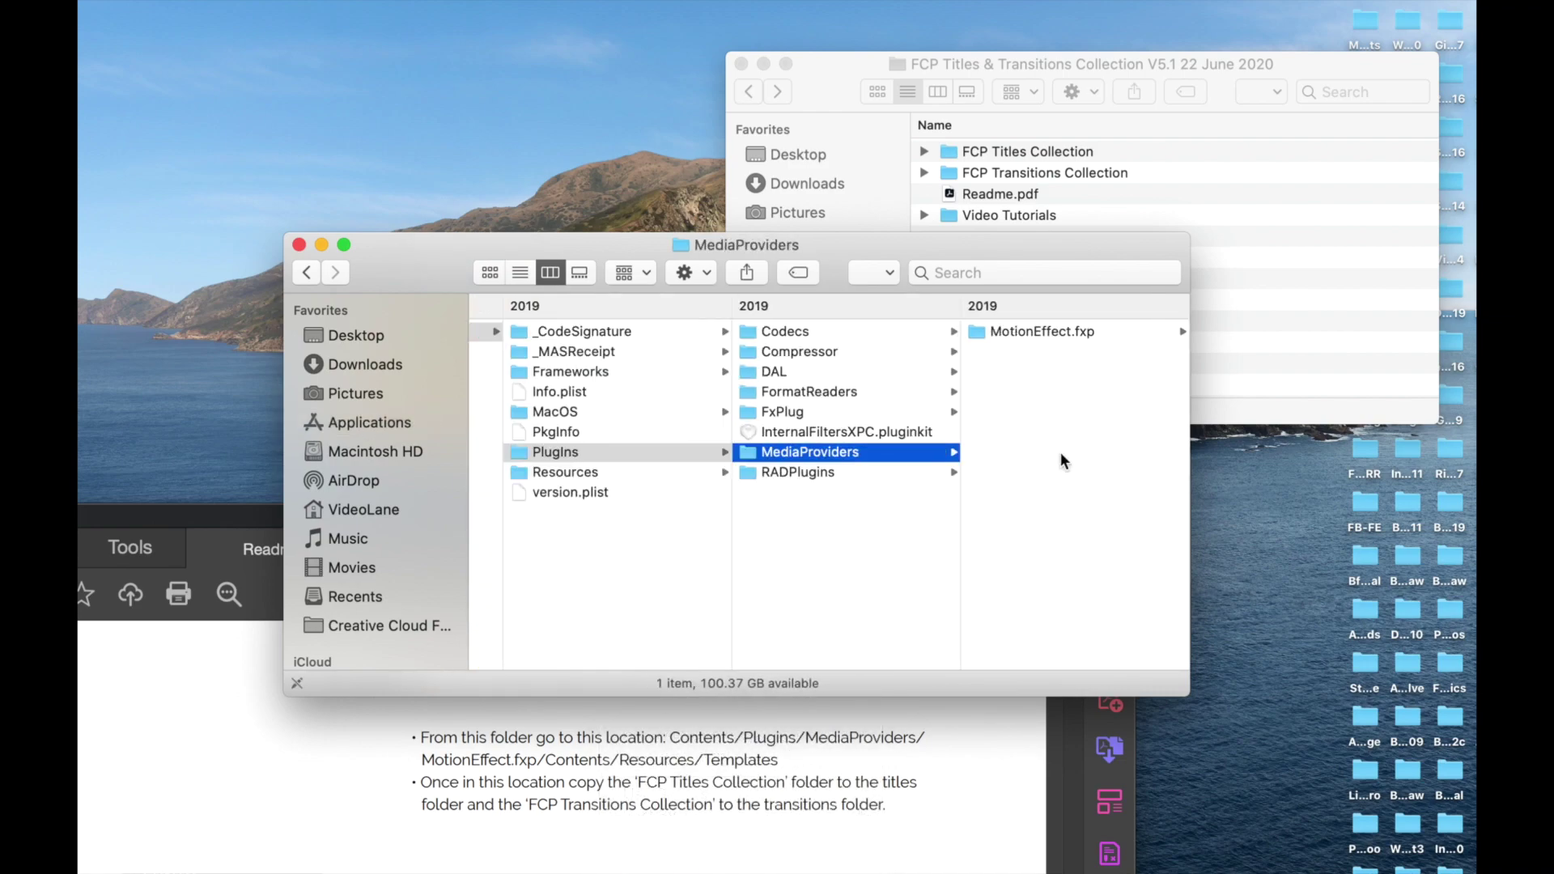
click(1115, 329)
click(1107, 331)
click(1098, 411)
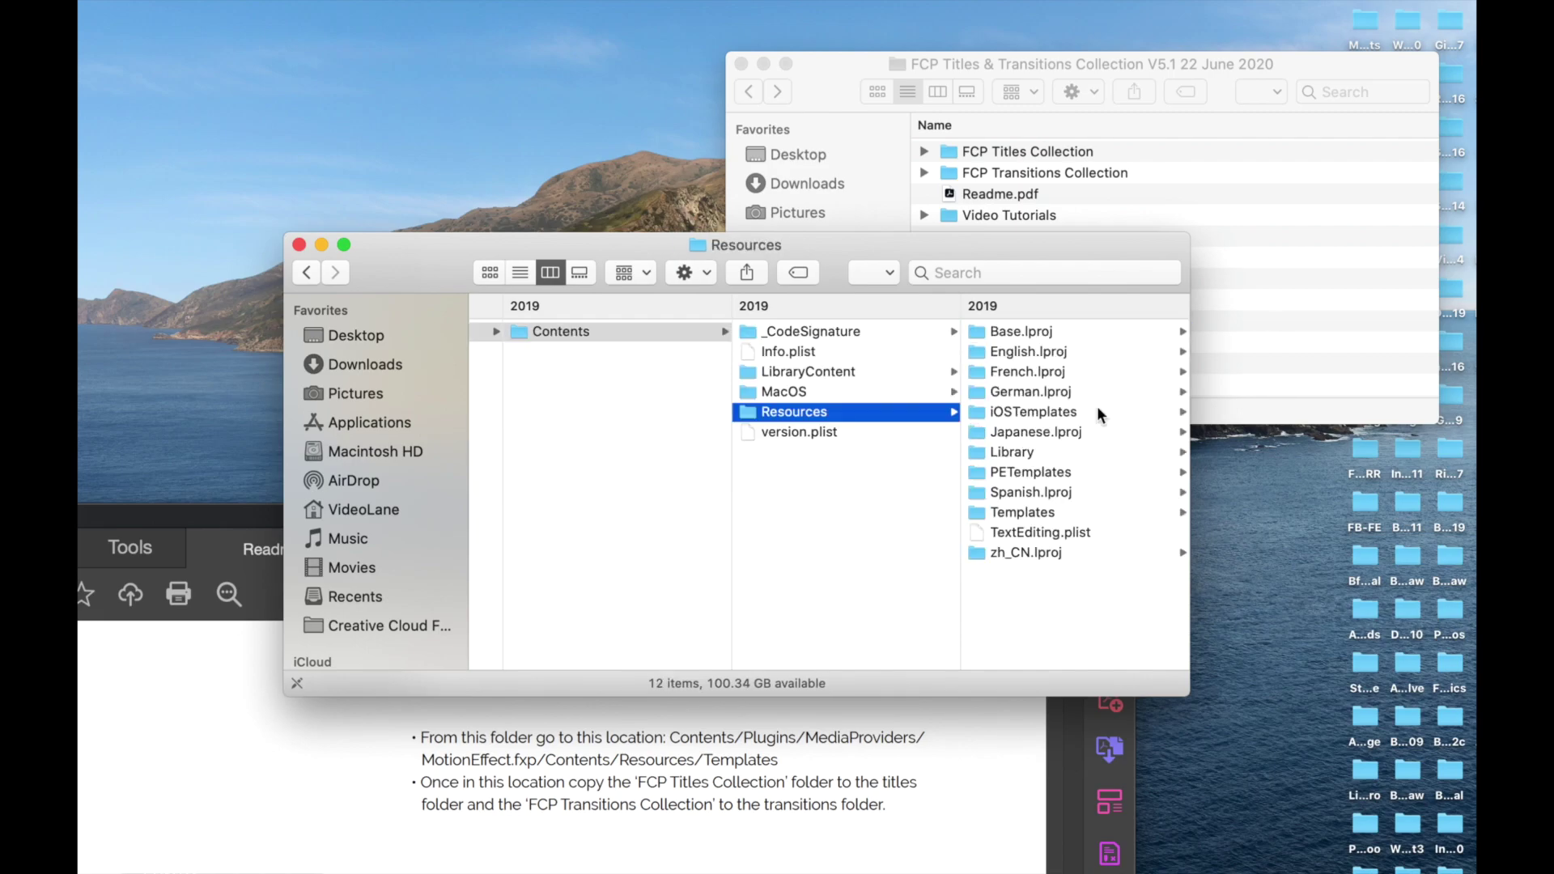
click(1089, 511)
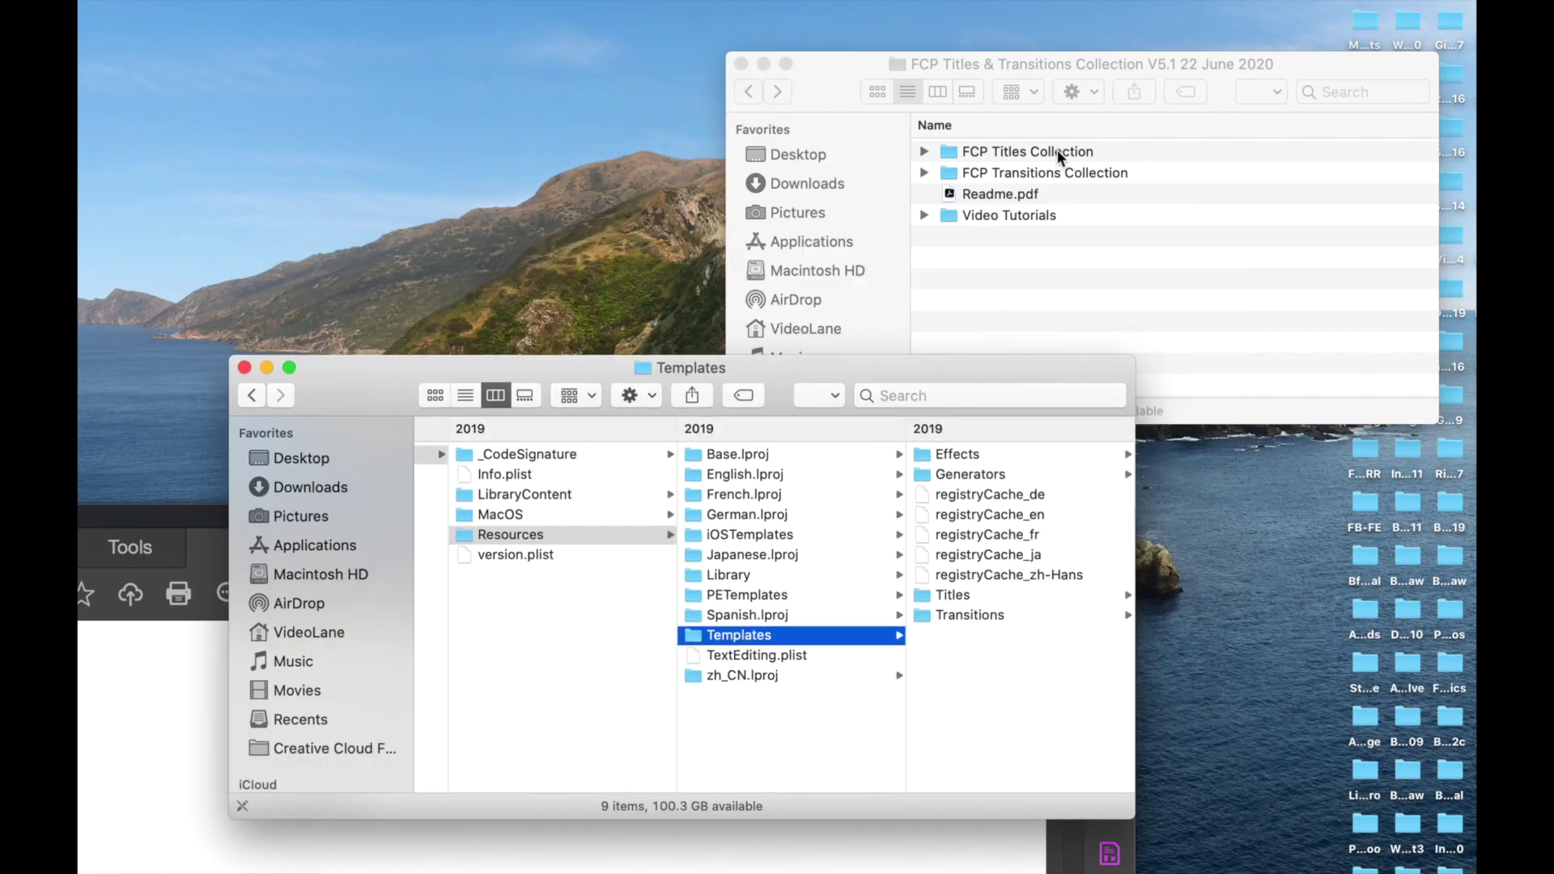
Copy the FCP Titles Collection folder into the Titles folder of Templates.
right_click(1053, 152)
click(1297, 421)
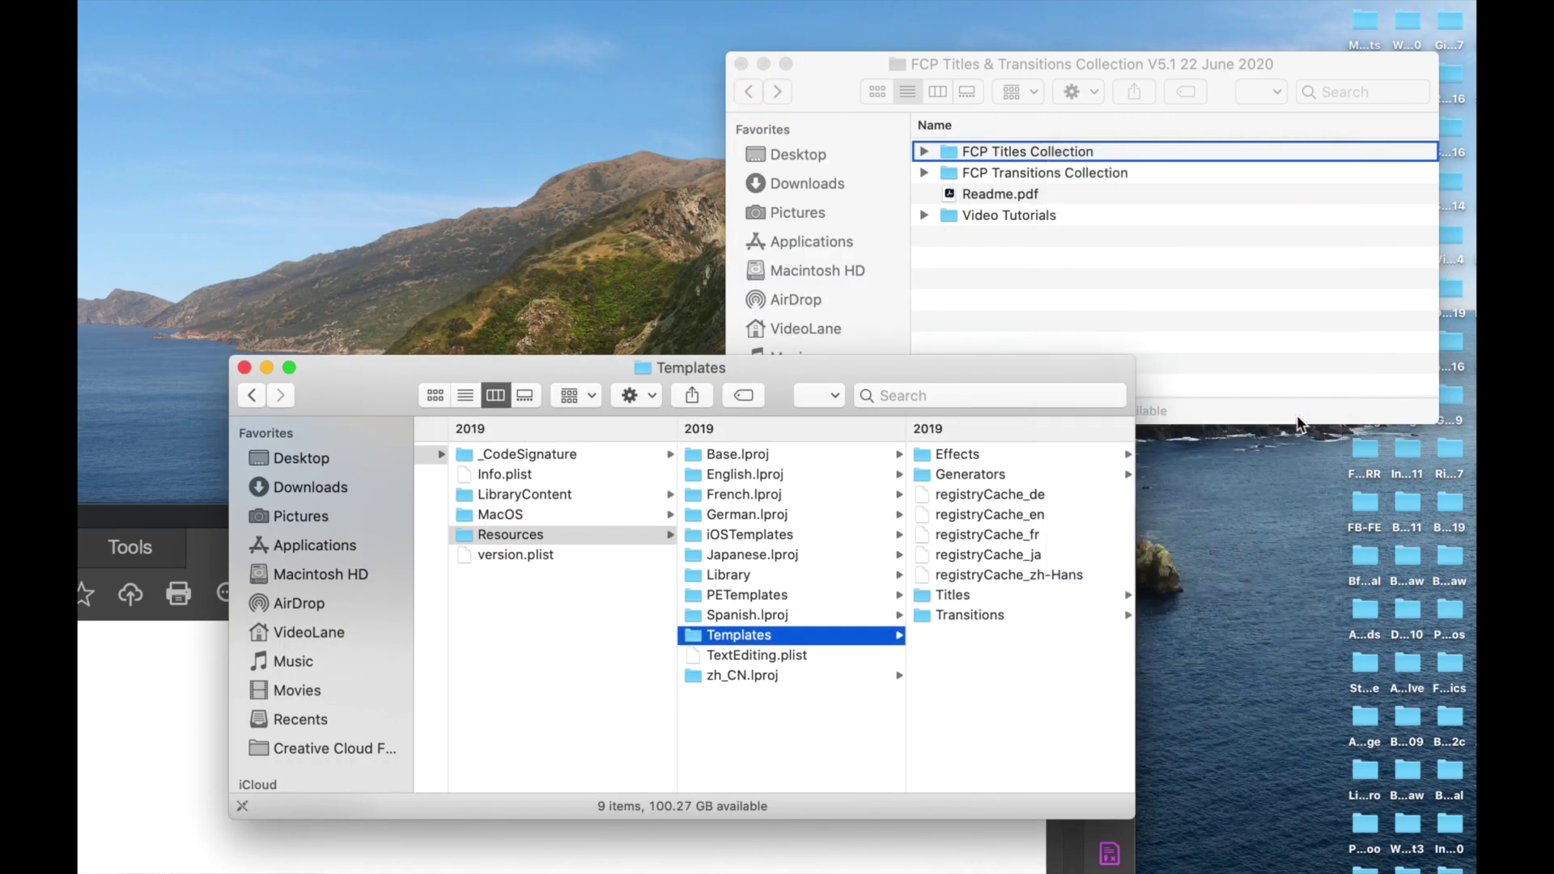
click(1024, 595)
right_click(953, 625)
click(1016, 706)
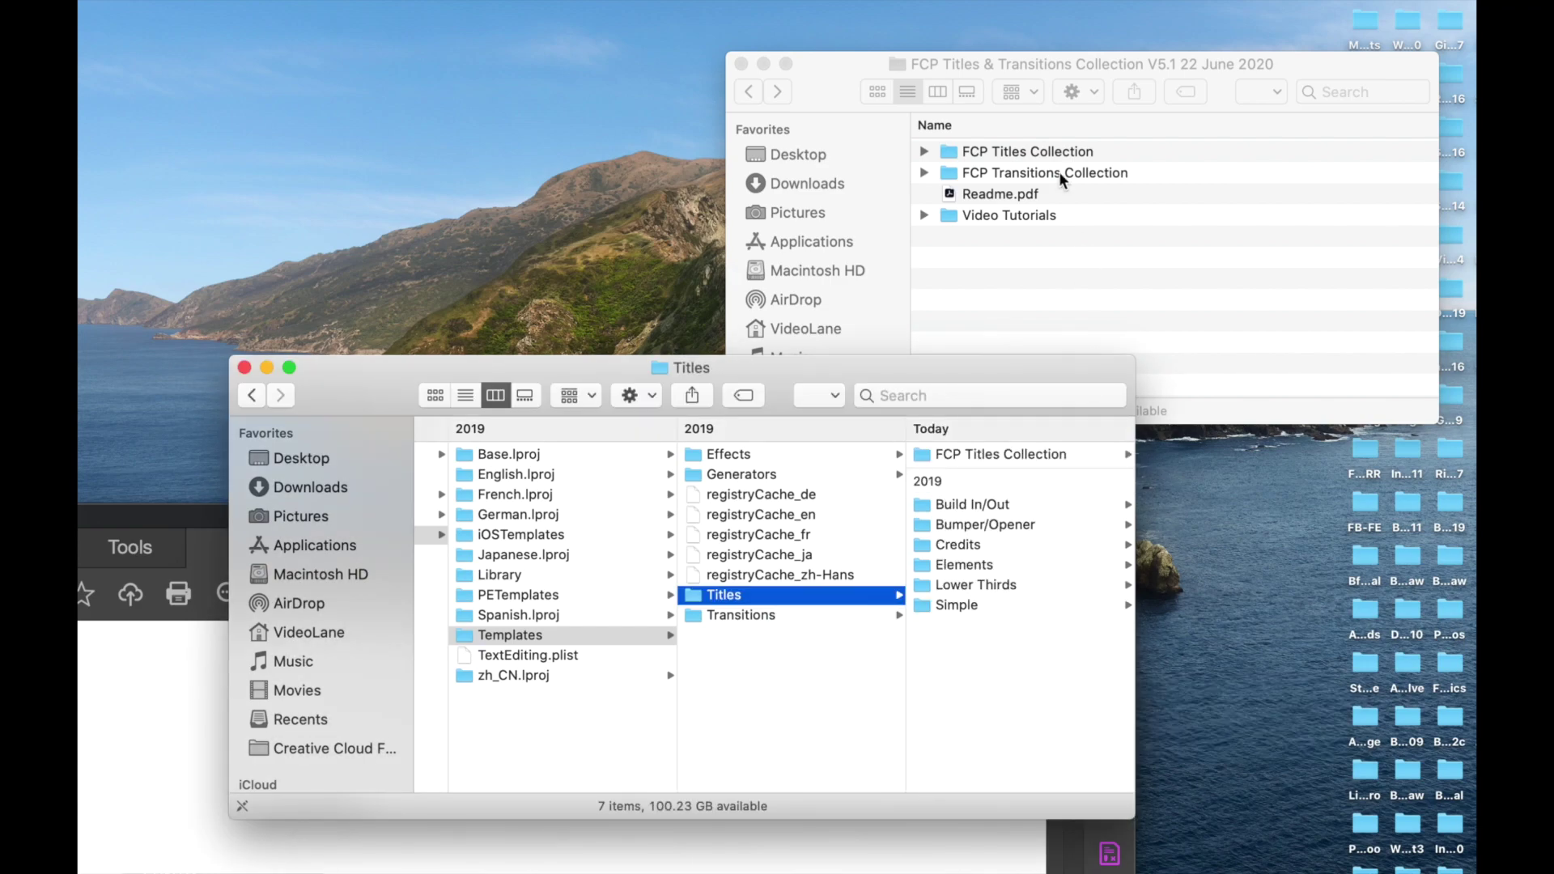
Copy the FCP Transitions Collection folder into the Transitions folder of Templates.
right_click(1061, 175)
click(1257, 437)
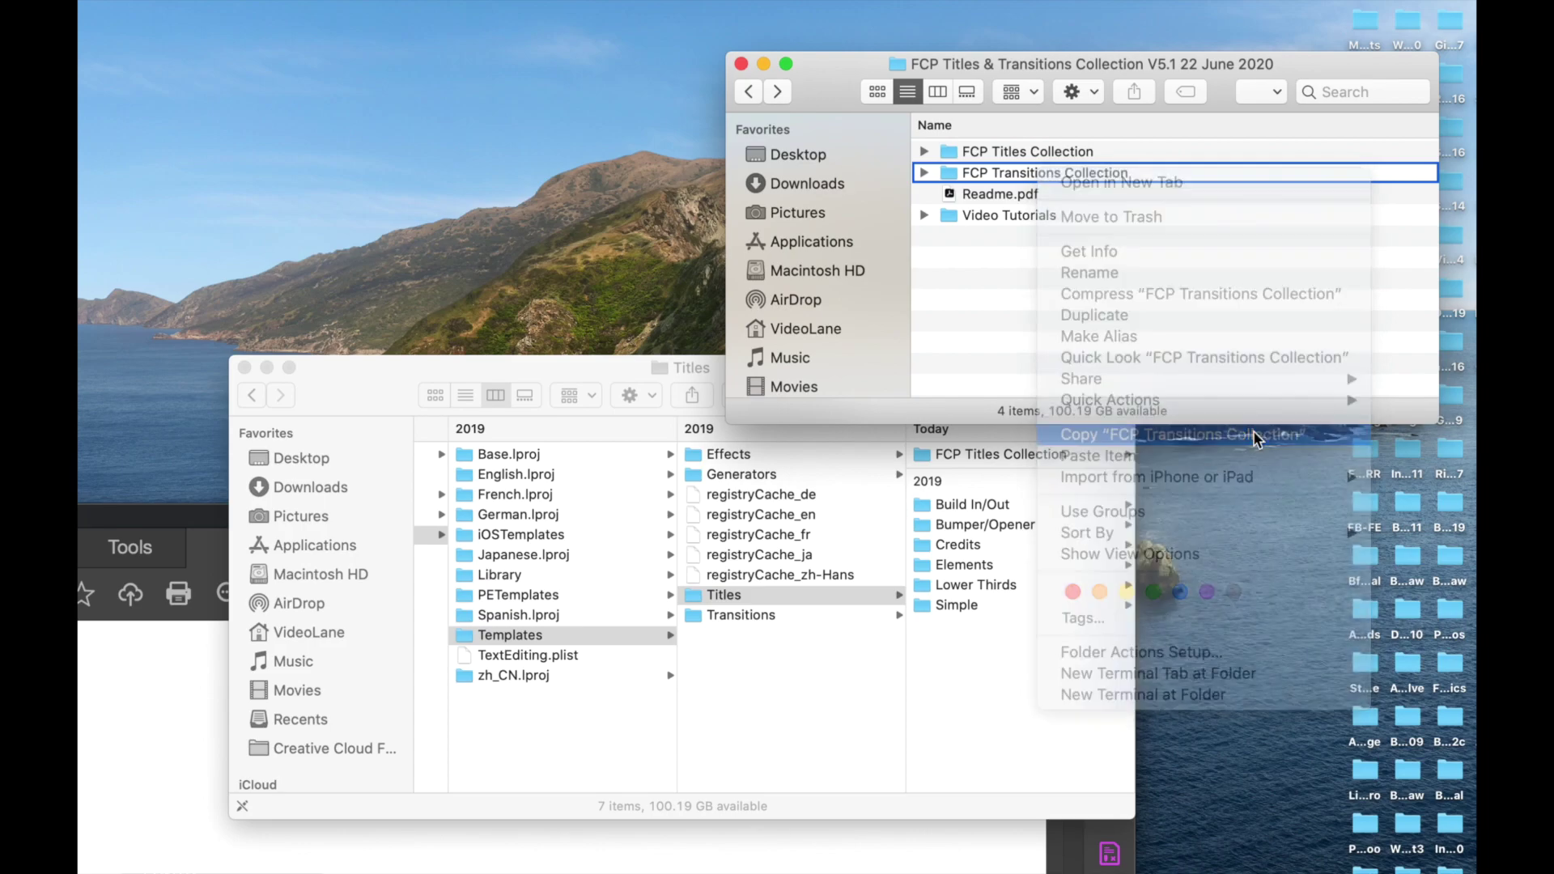
click(818, 614)
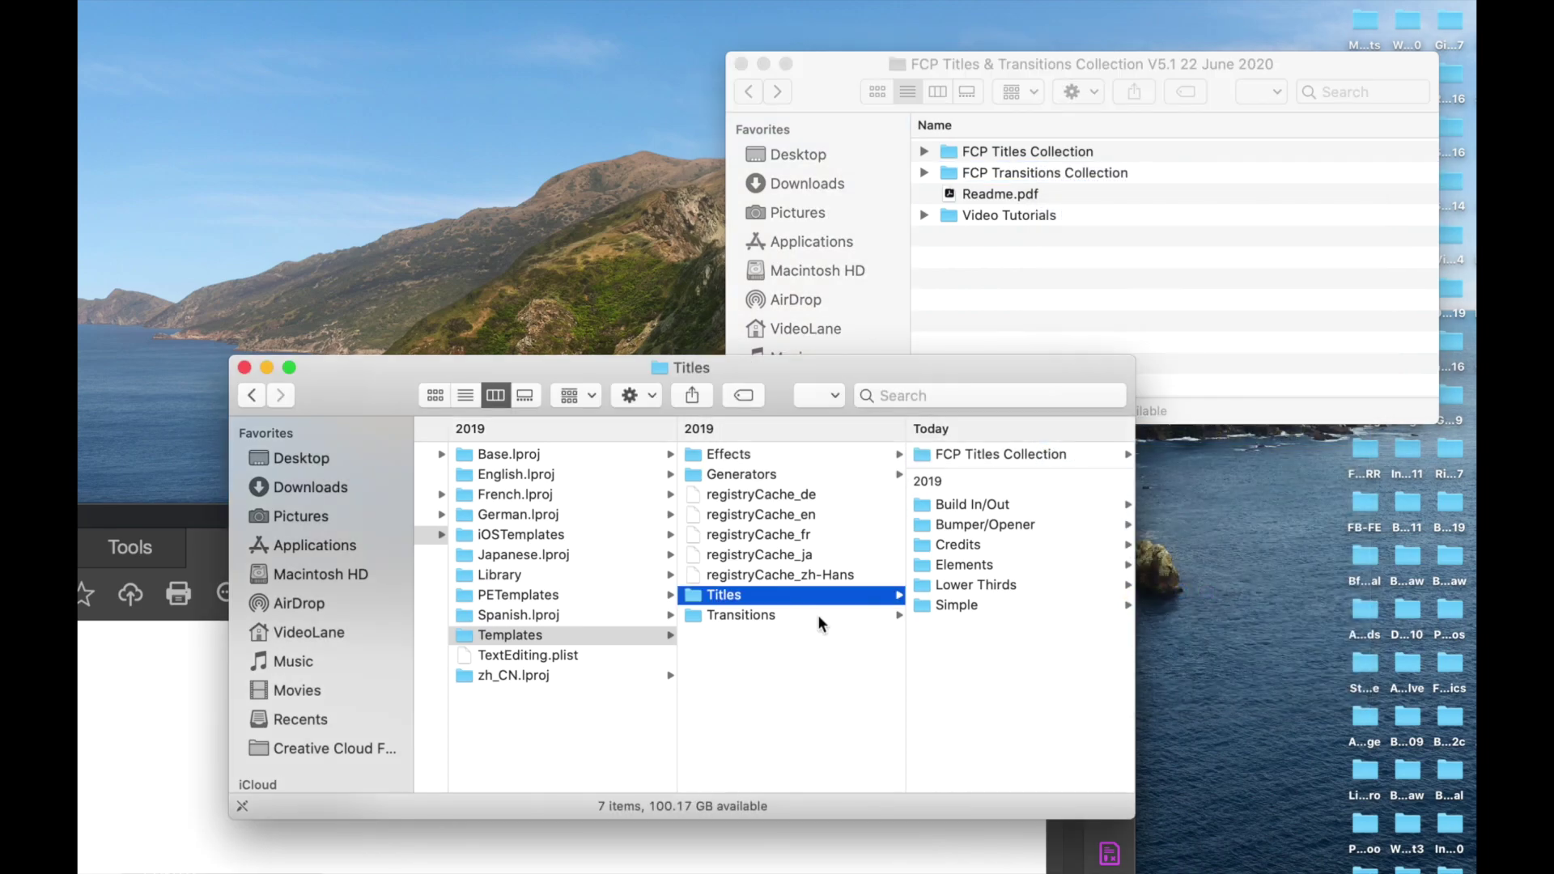
click(771, 614)
right_click(1017, 547)
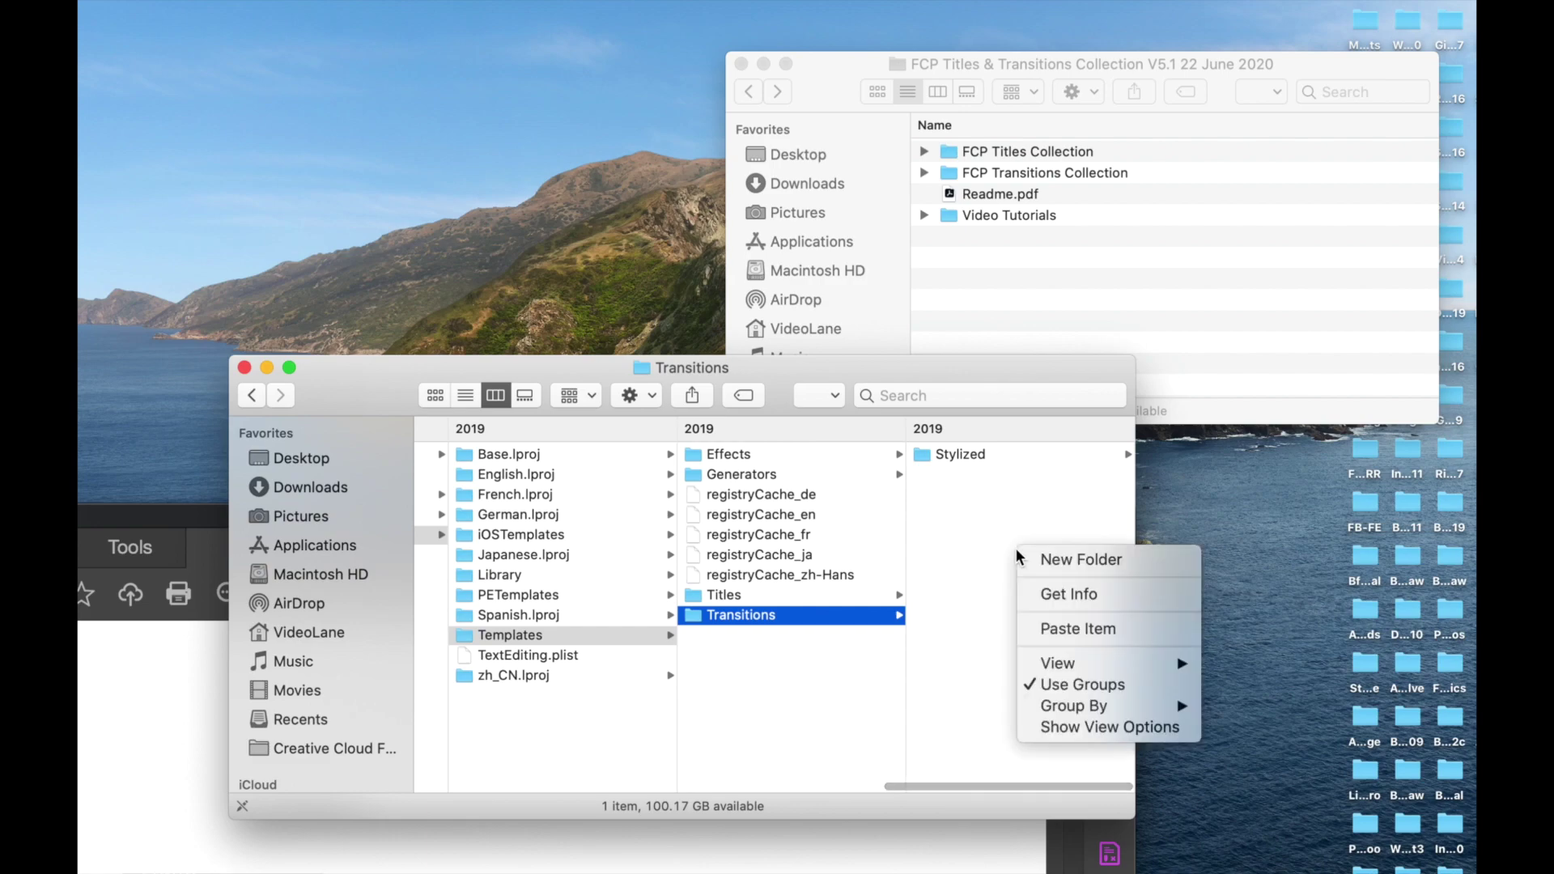
click(1133, 629)
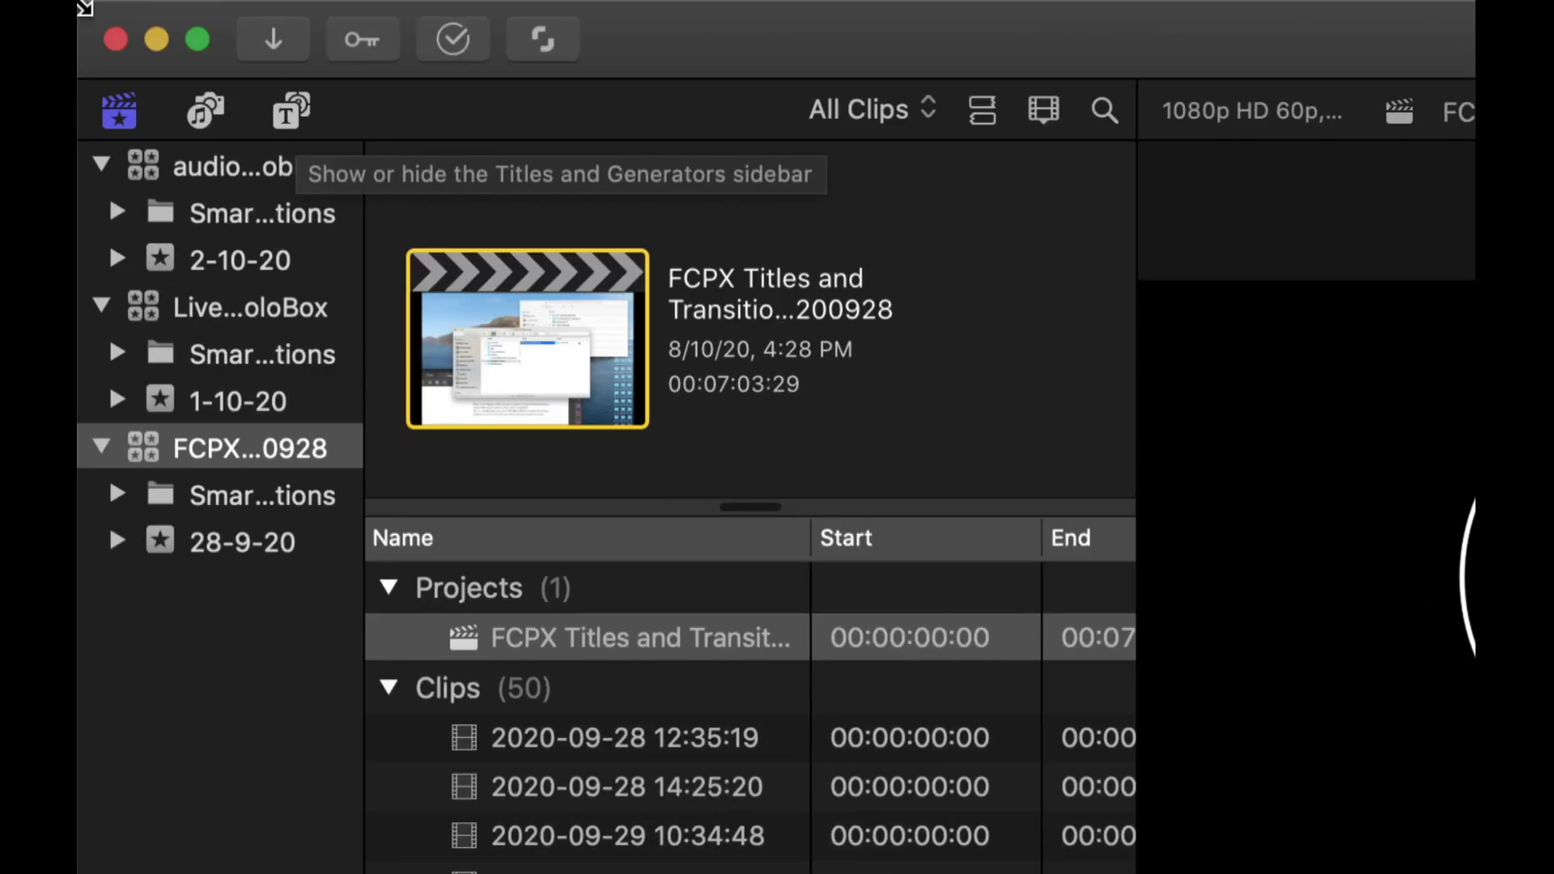
Switch to Final Cut Pro and look through the titles in the FCP Titles Collection.
click(289, 117)
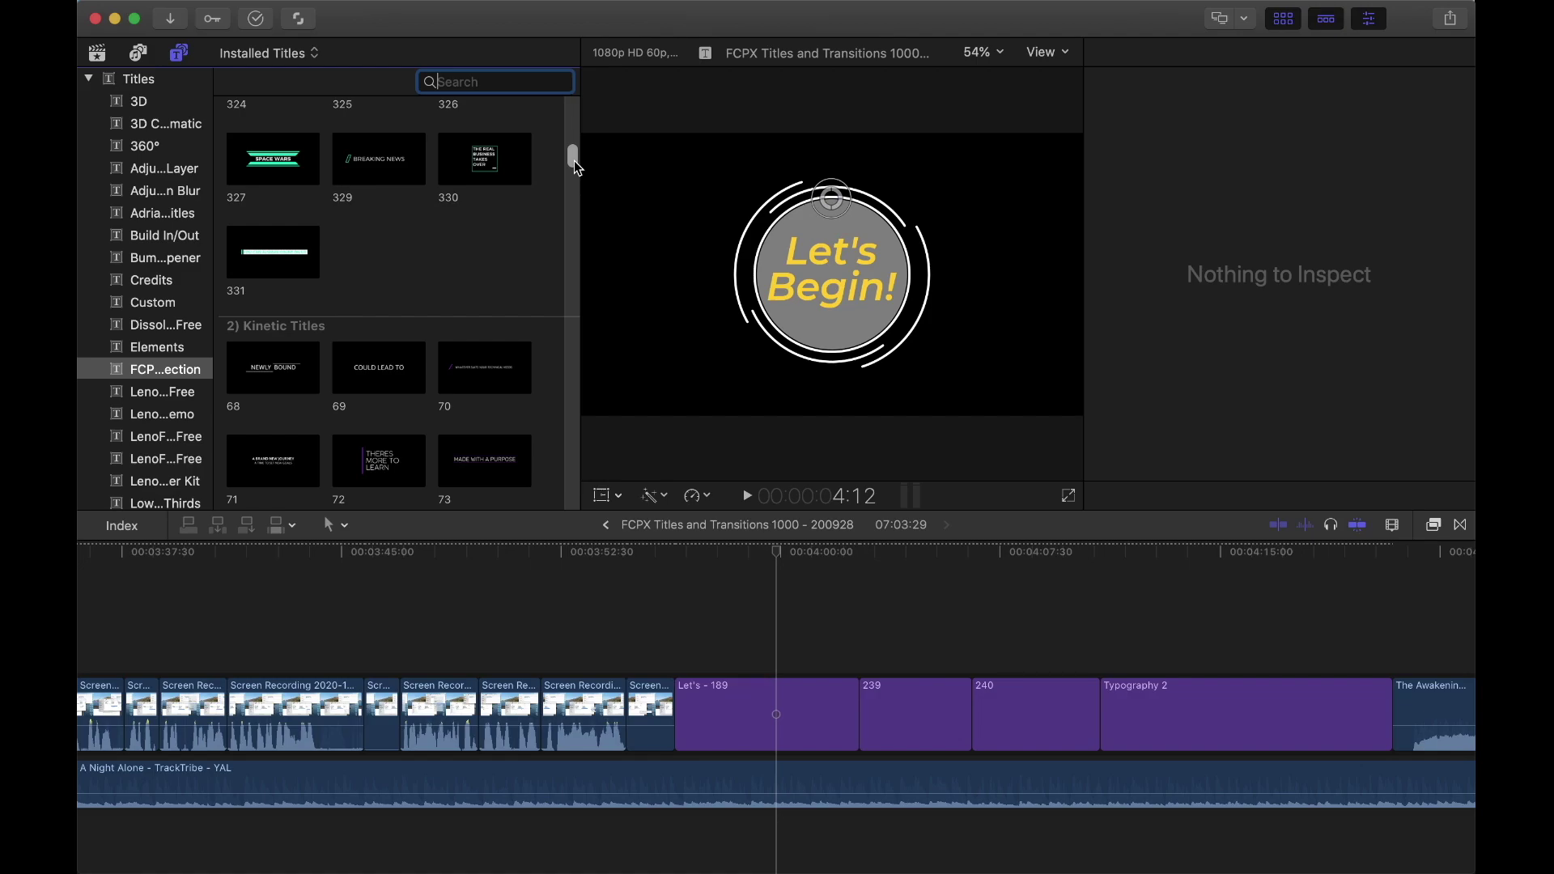
drag(577, 168, 575, 484)
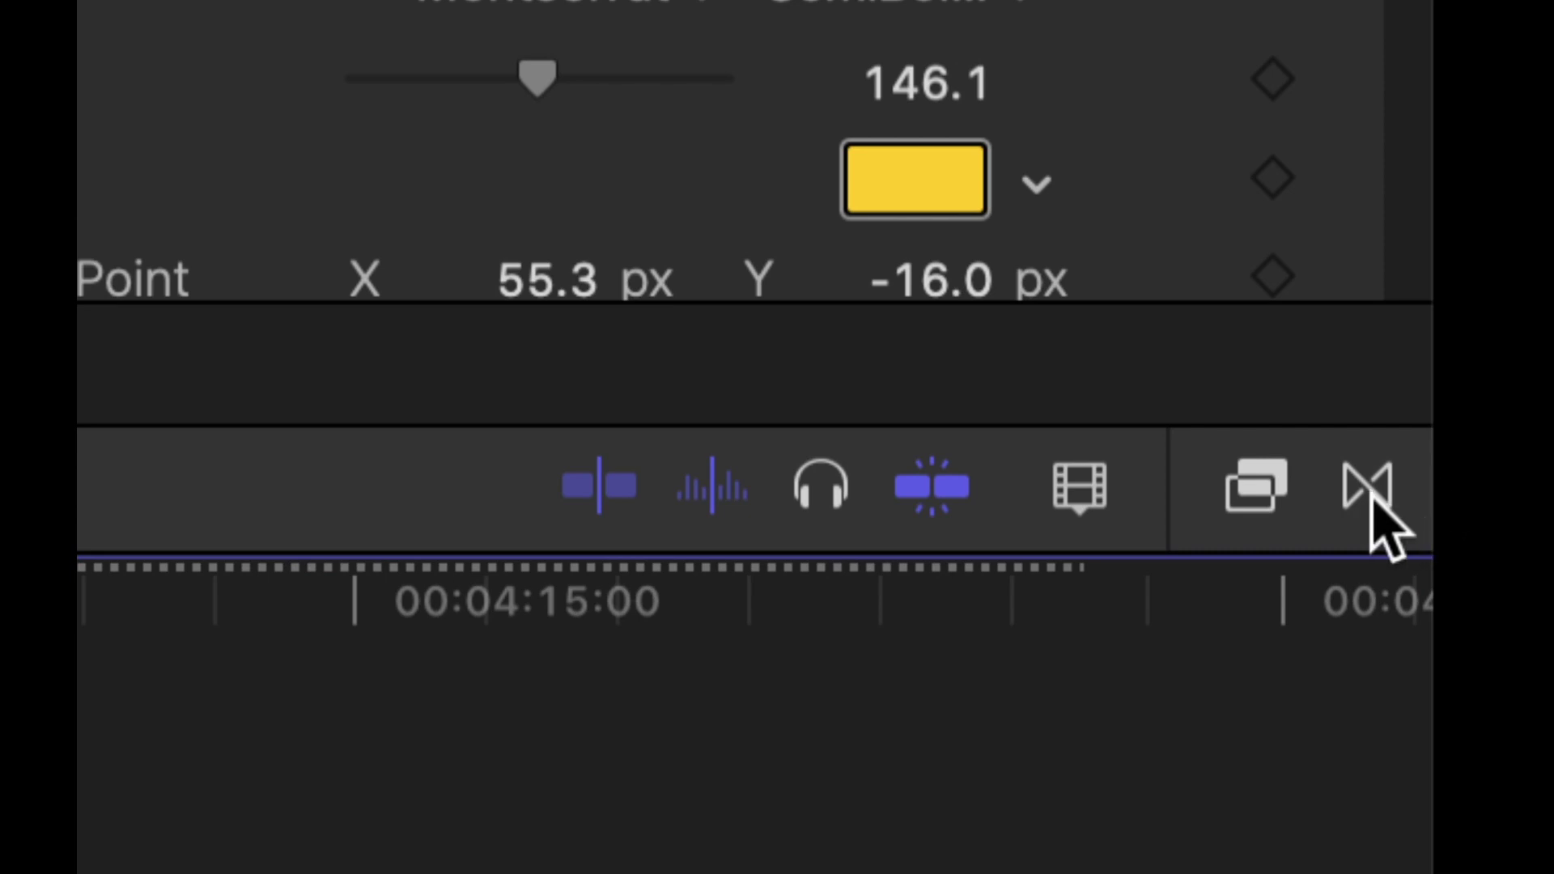
Show the installed transitions and look through the FCP Transitions Collection.
click(1370, 500)
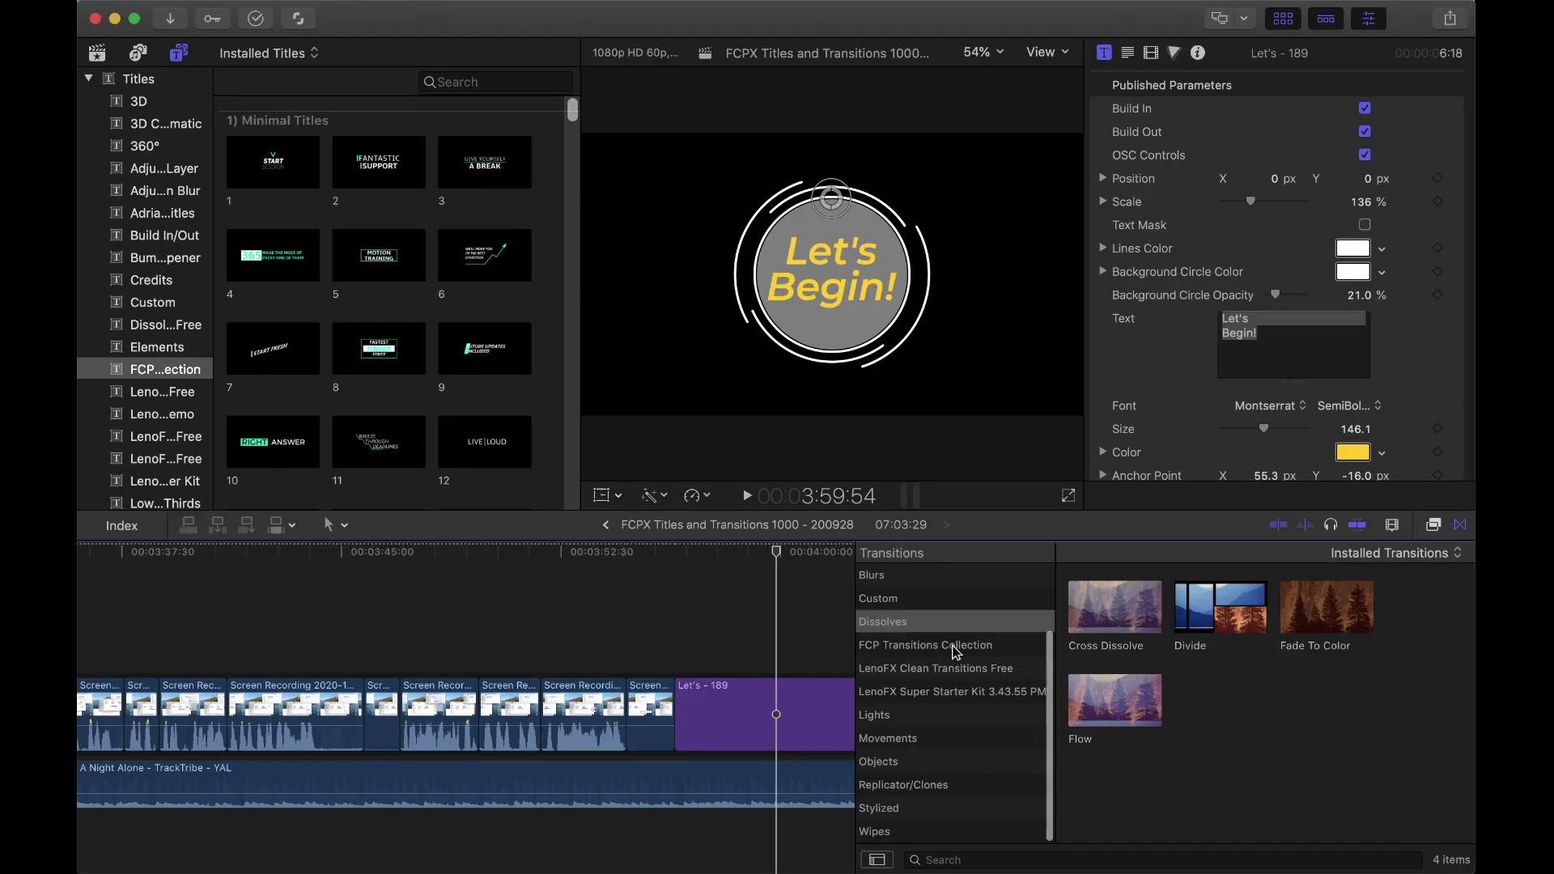
click(954, 646)
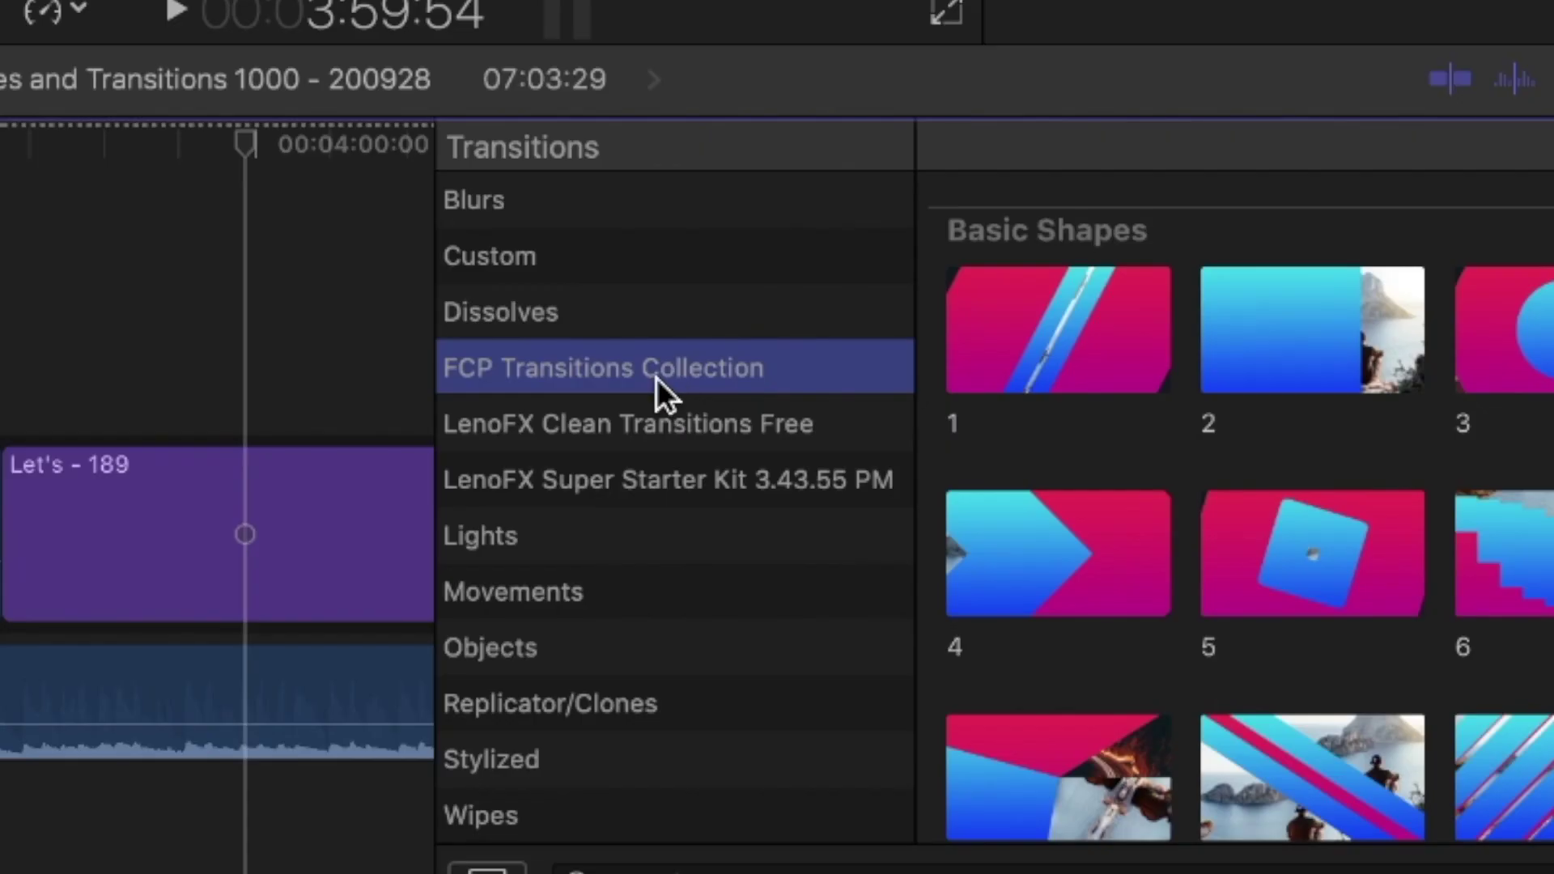
scroll(1539, 714, down, 20)
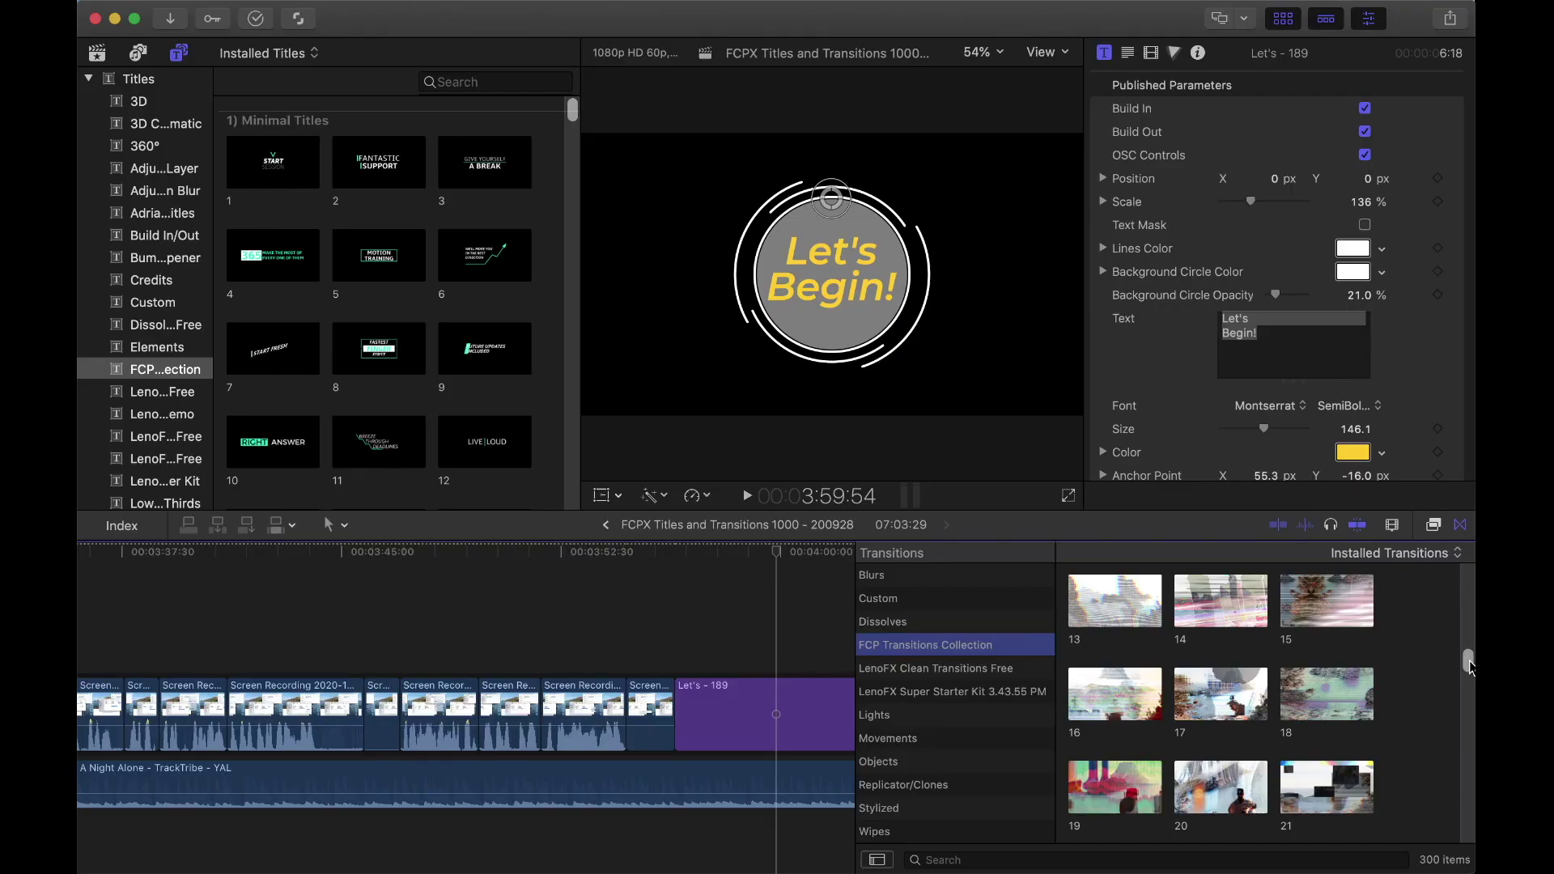
scroll(1471, 669, down, 3)
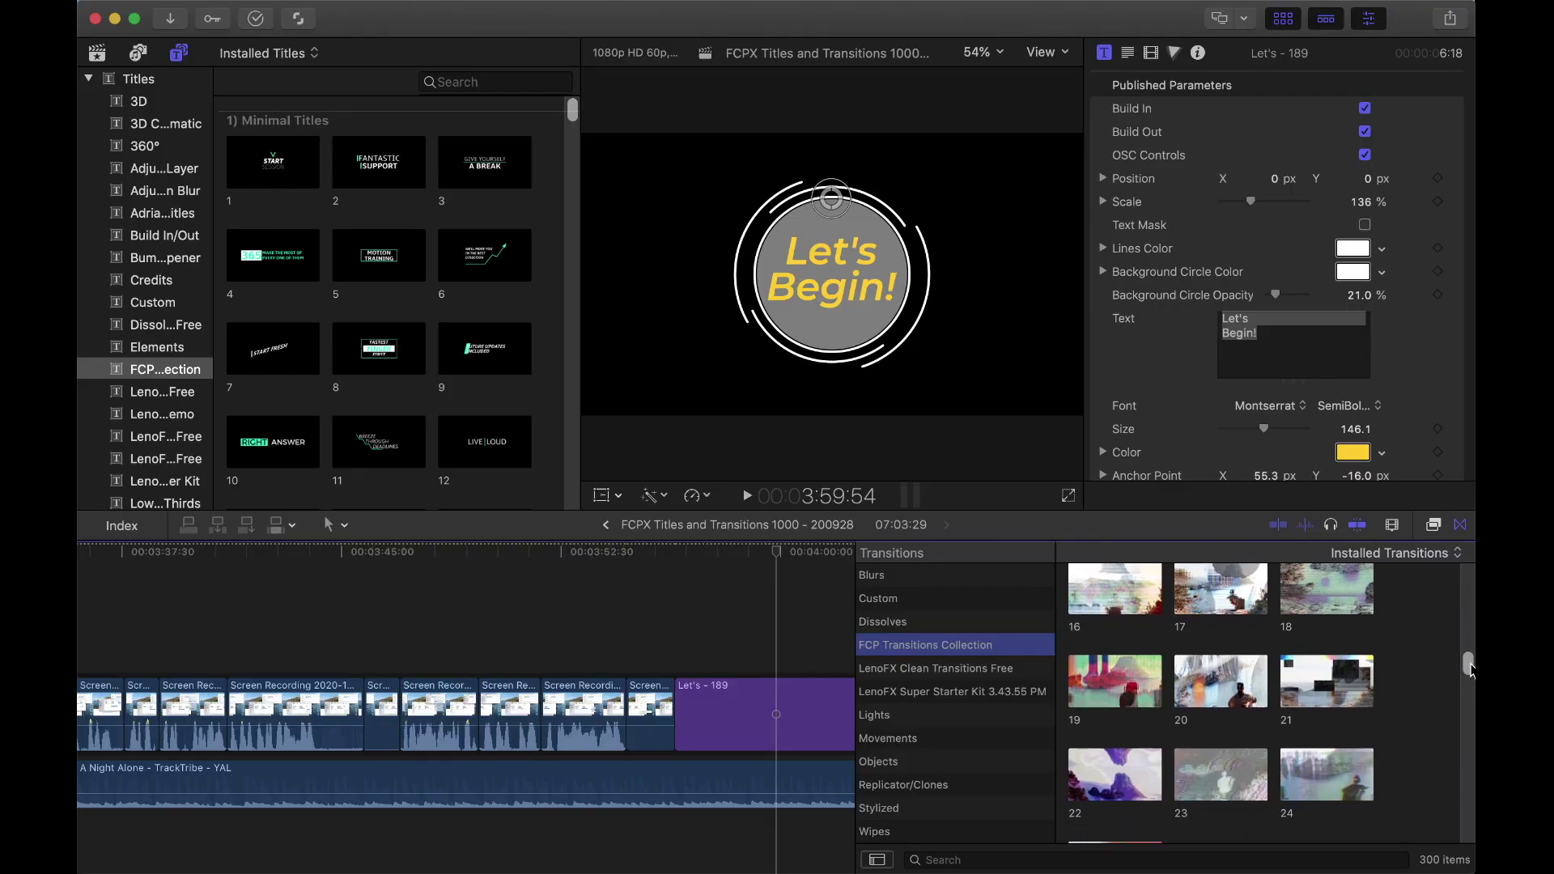
drag(1468, 714, 1472, 842)
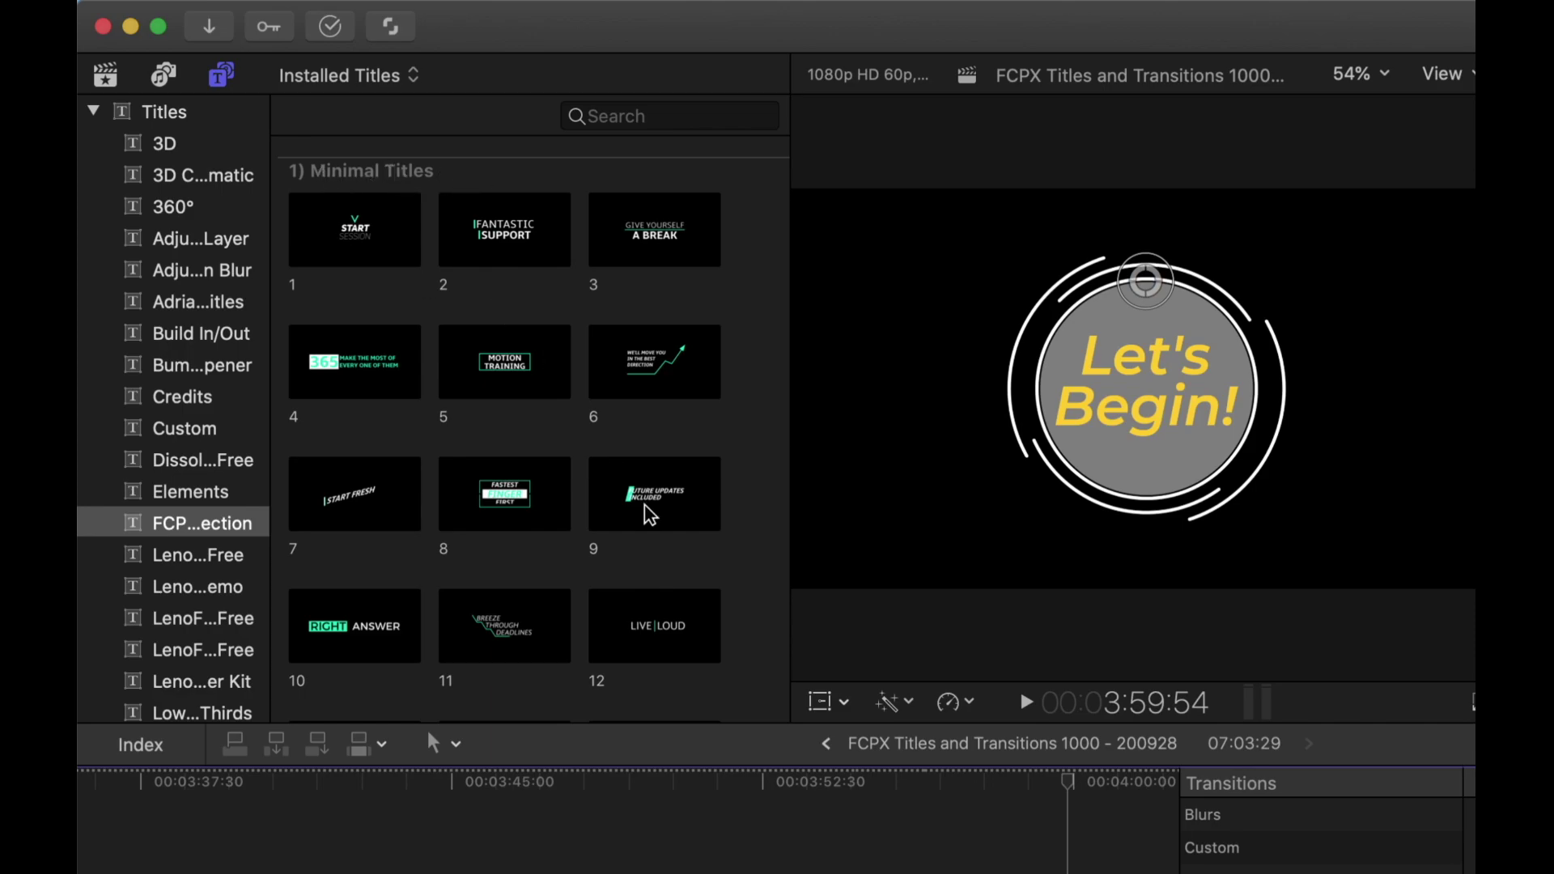
Add Kinetic title 87 after the last clip on the timeline and set its first text line to "FCPX".
scroll(736, 583, down, 15)
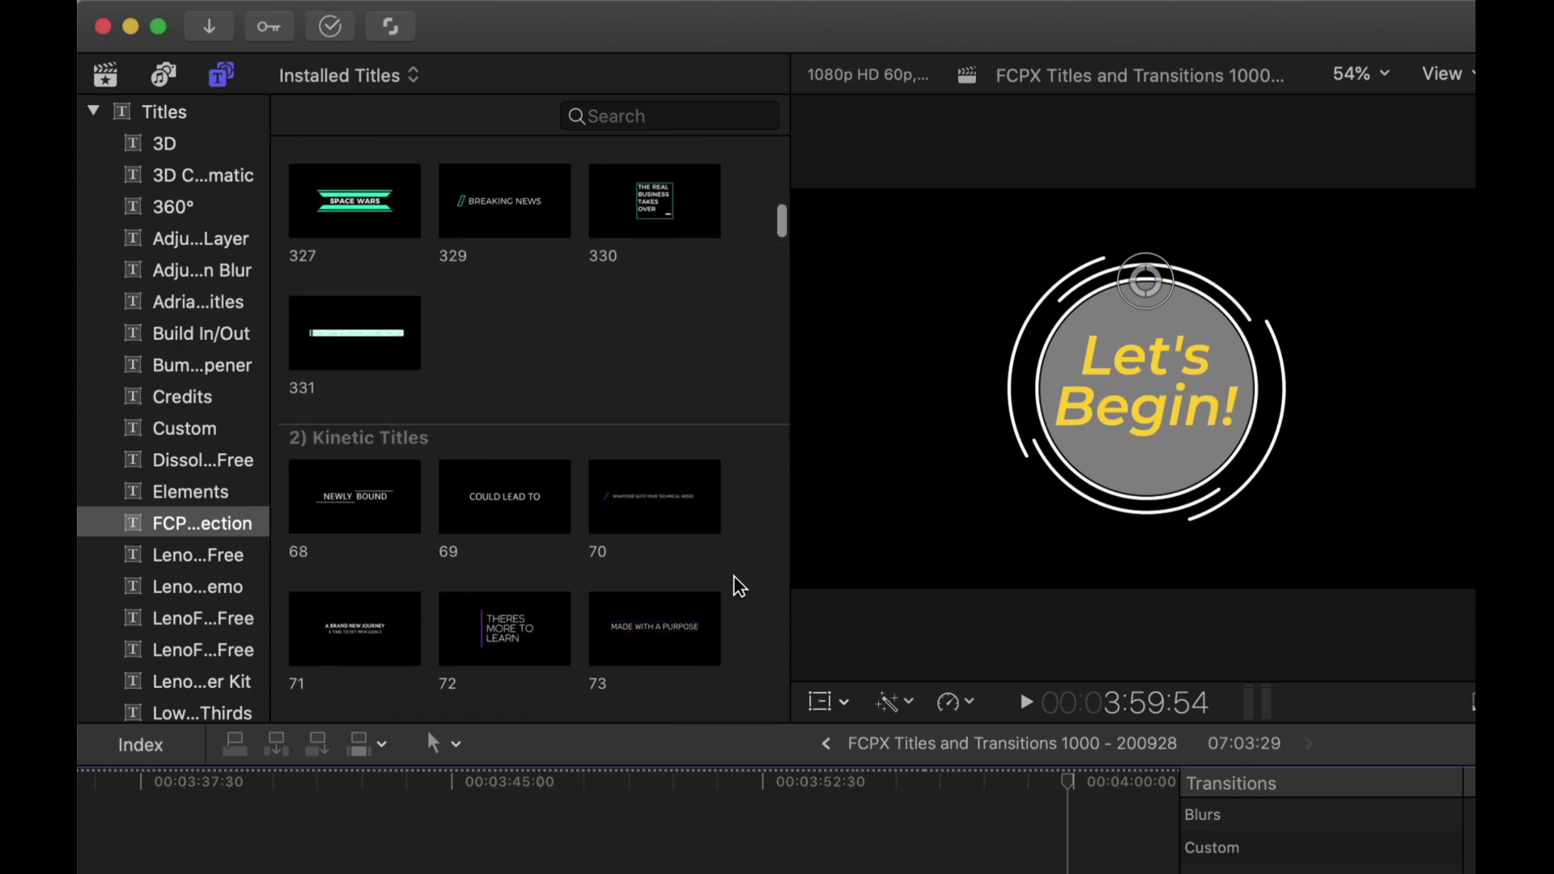
scroll(767, 579, down, 10)
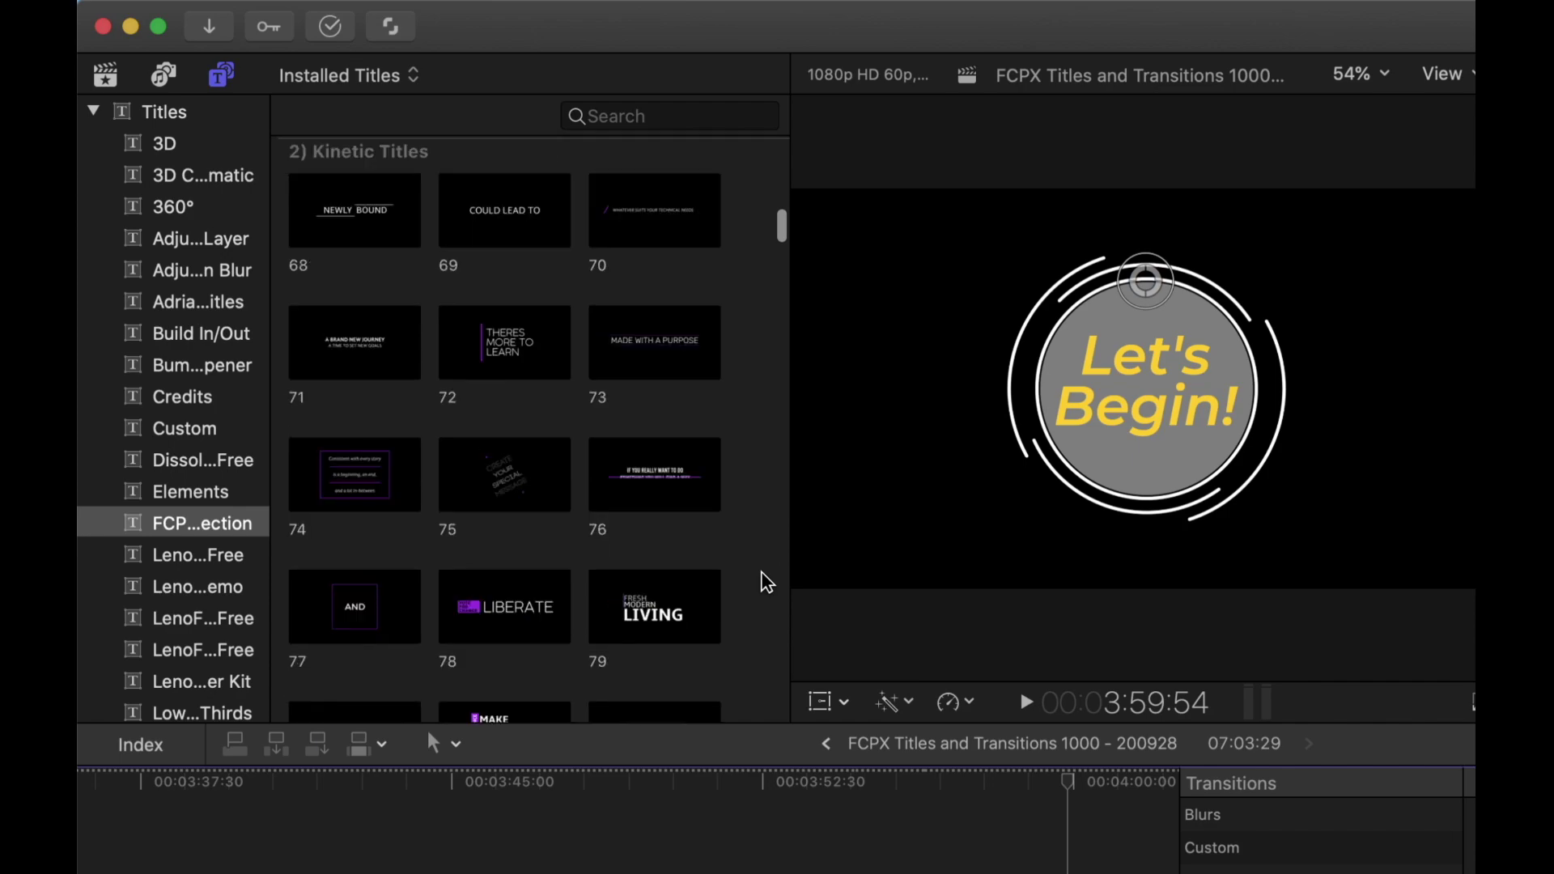
scroll(766, 583, up, 10)
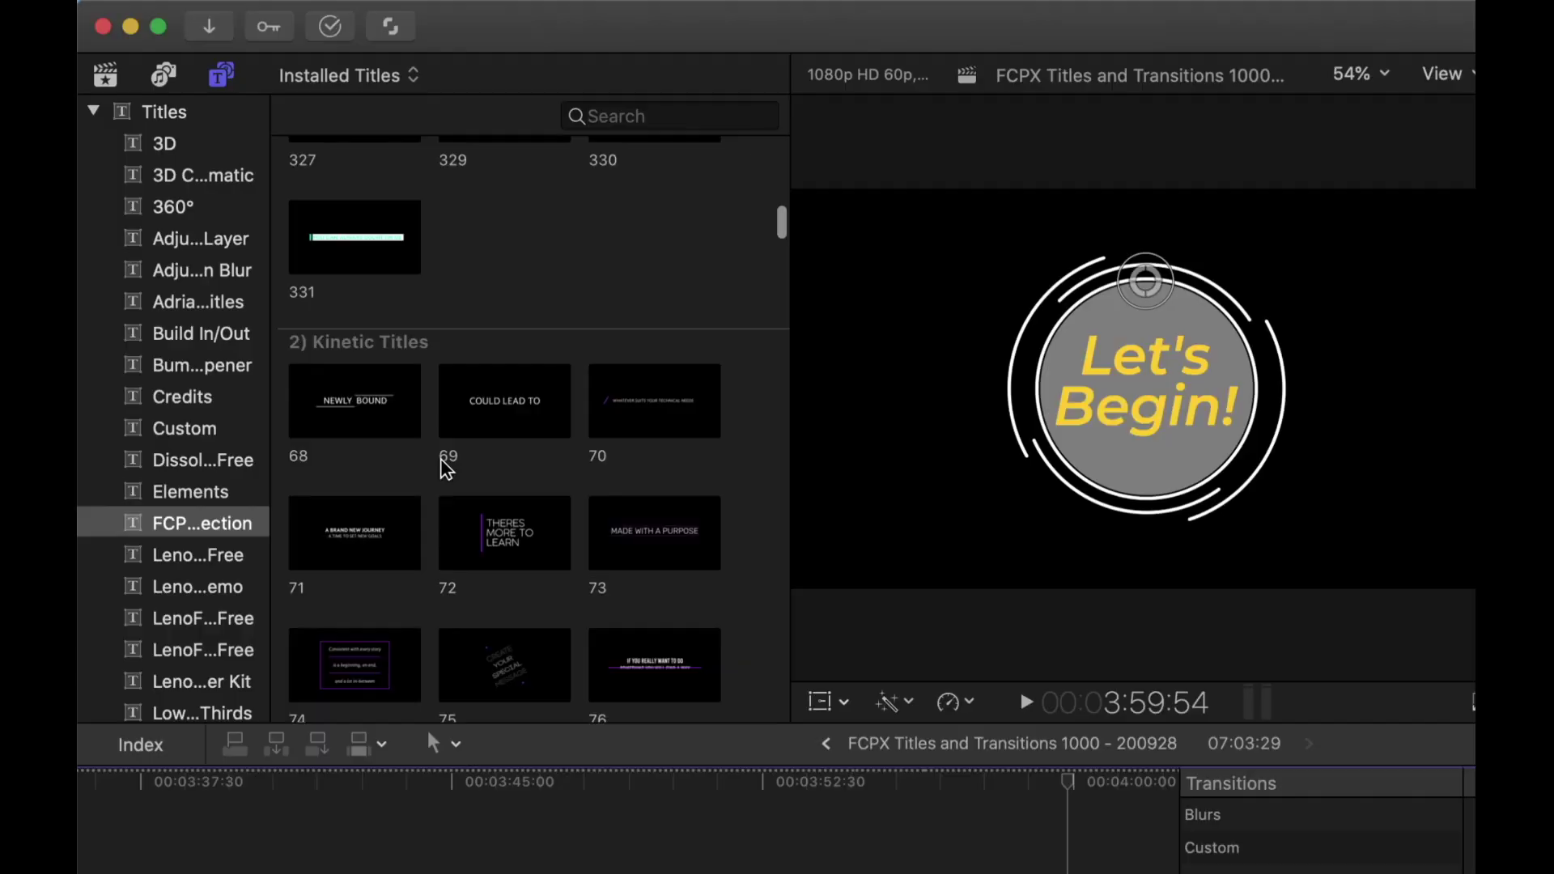
scroll(445, 470, down, 2)
scroll(442, 462, down, 1)
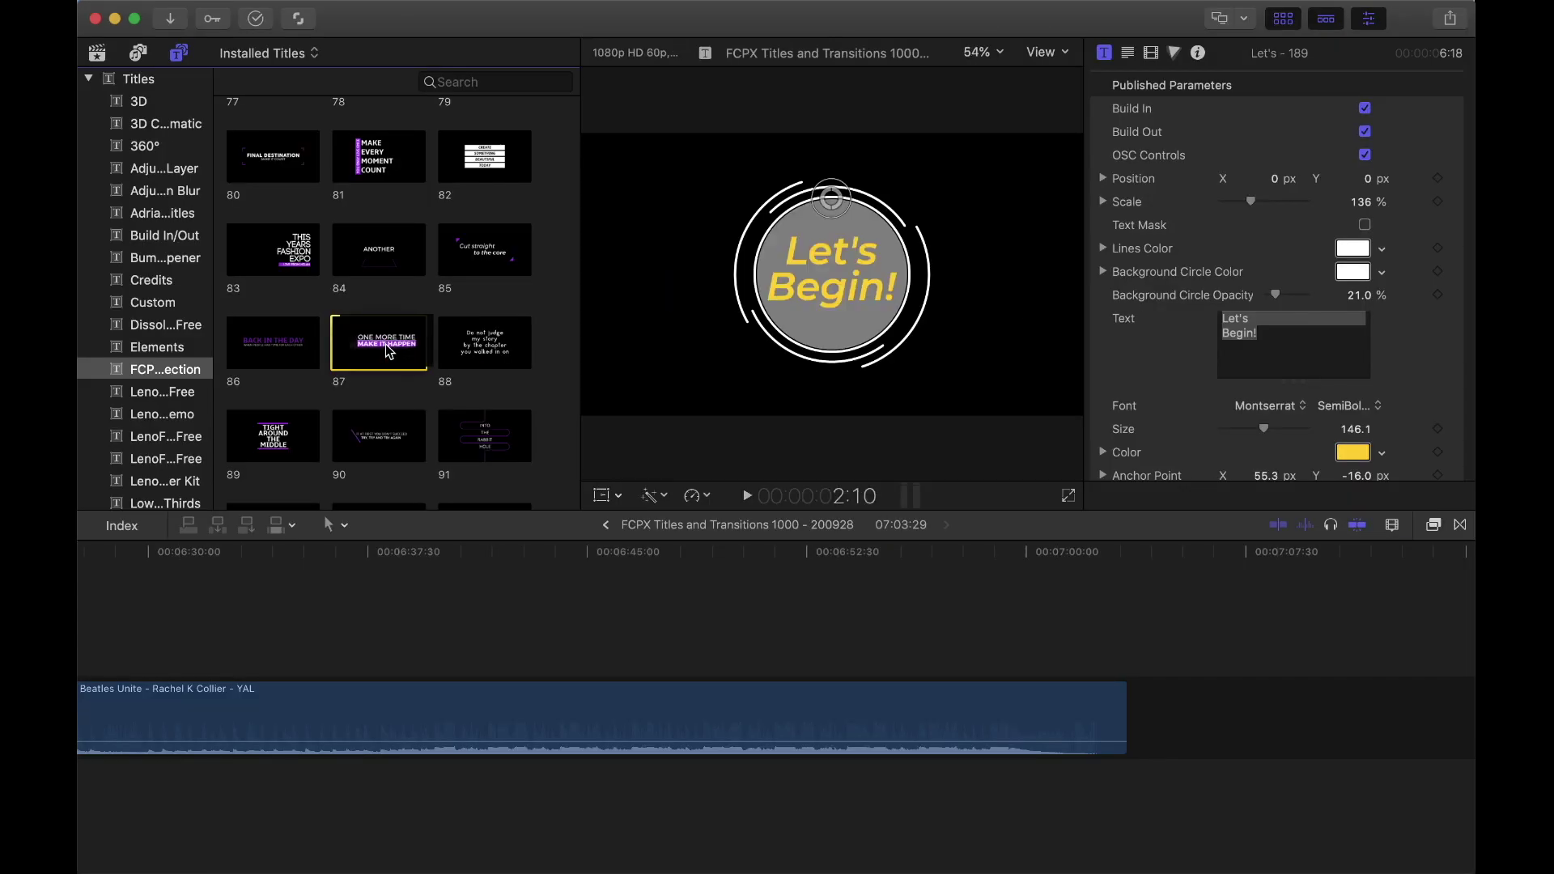
drag(389, 350, 1142, 688)
click(1179, 557)
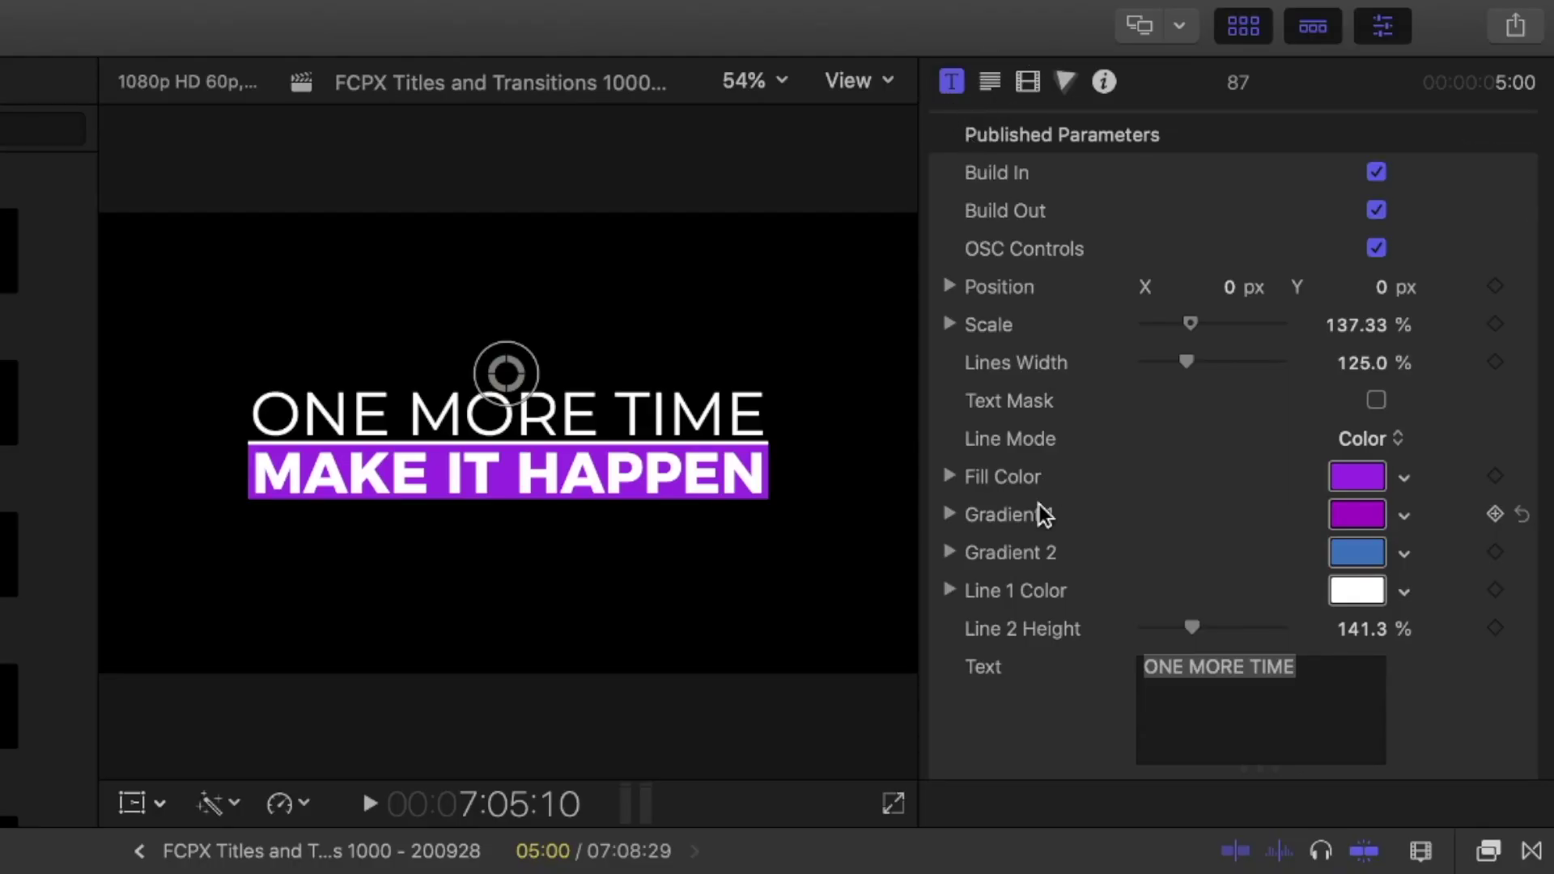
text(FCPX)
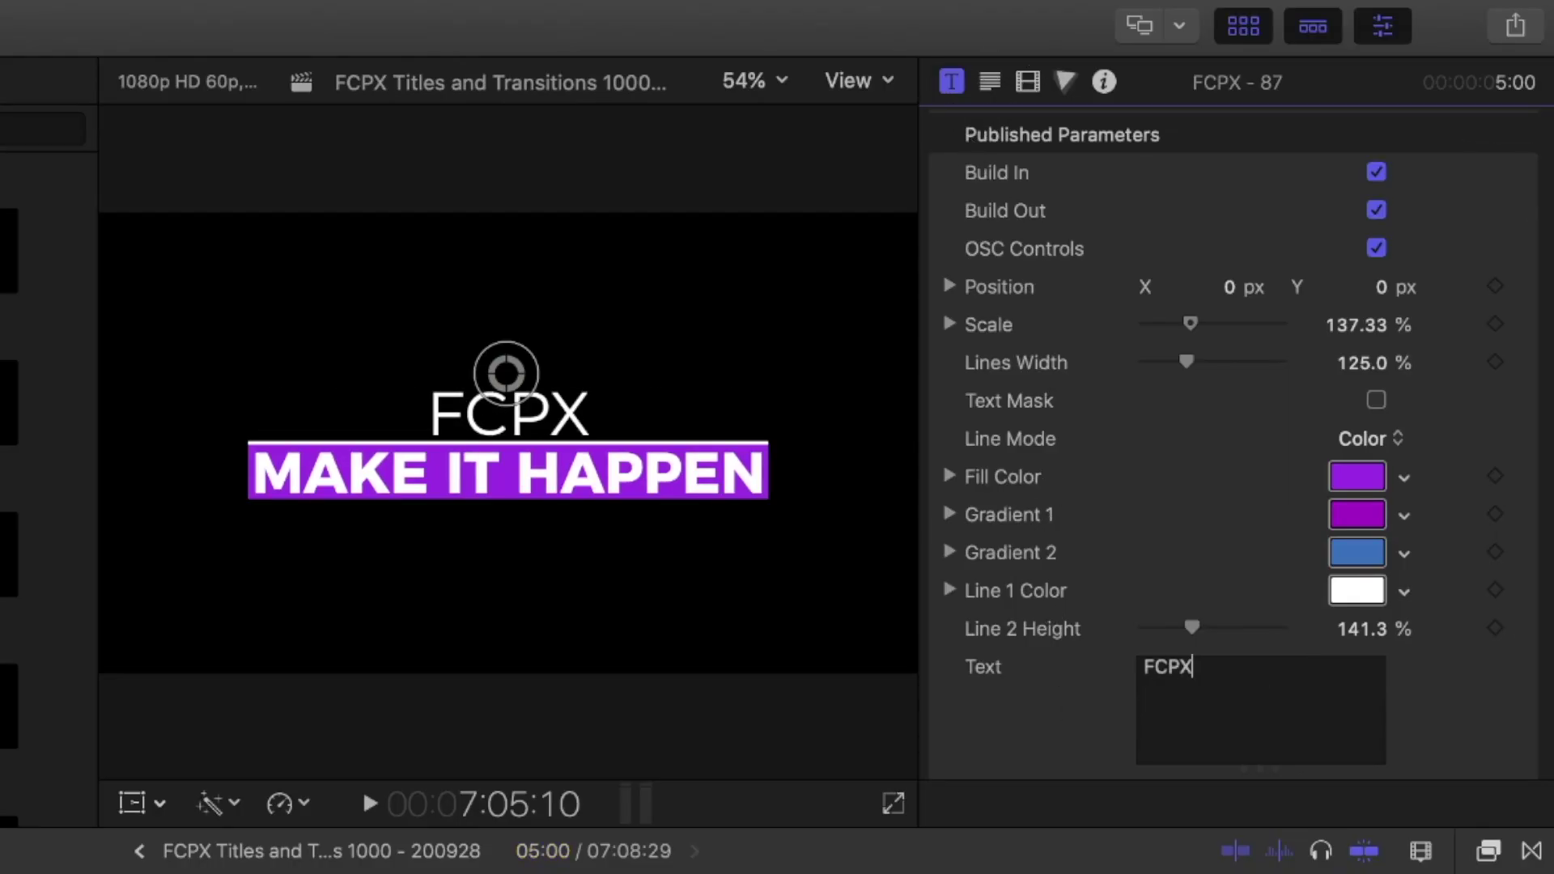
Complete the title's first text line as "FCPX TITLES &" and set its second line to "TRANSITONS".
text( TITLES)
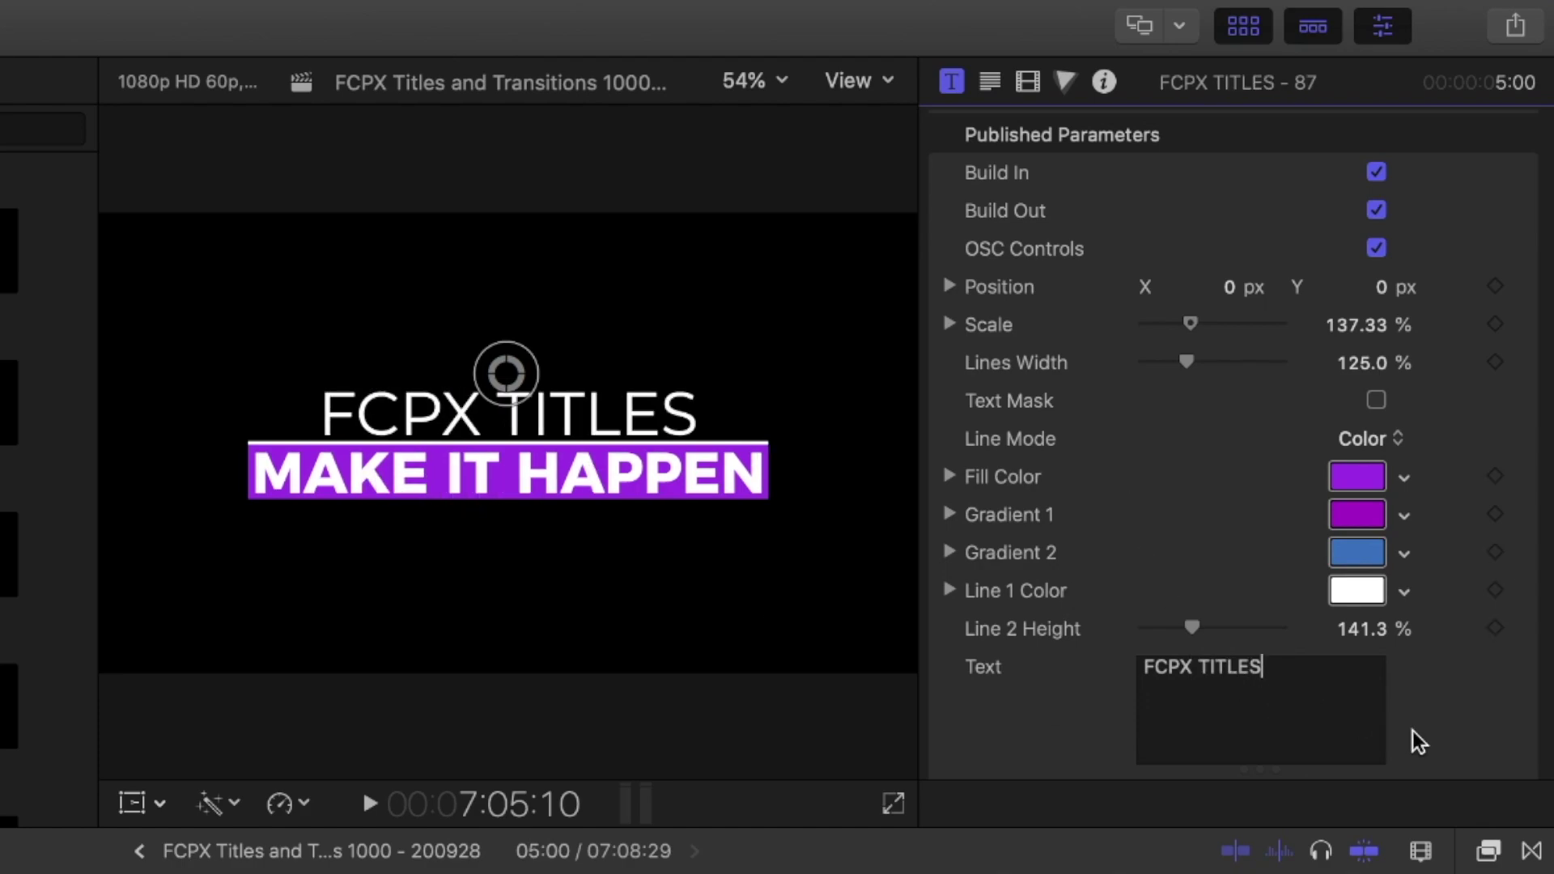
scroll(1439, 674, down, 5)
key(Tab)
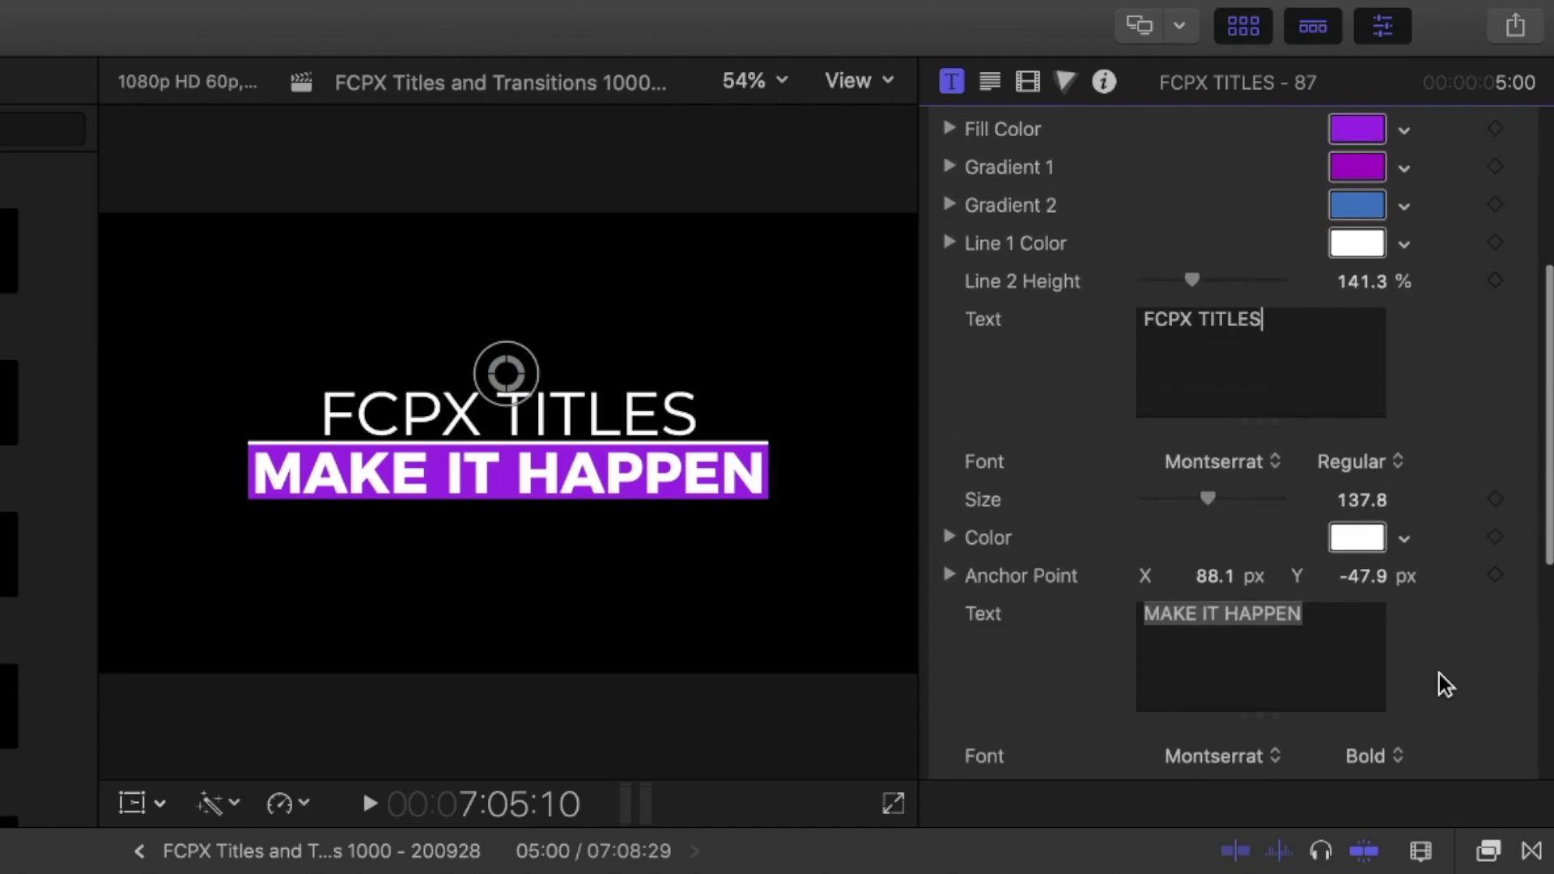
drag(1324, 535, 1140, 527)
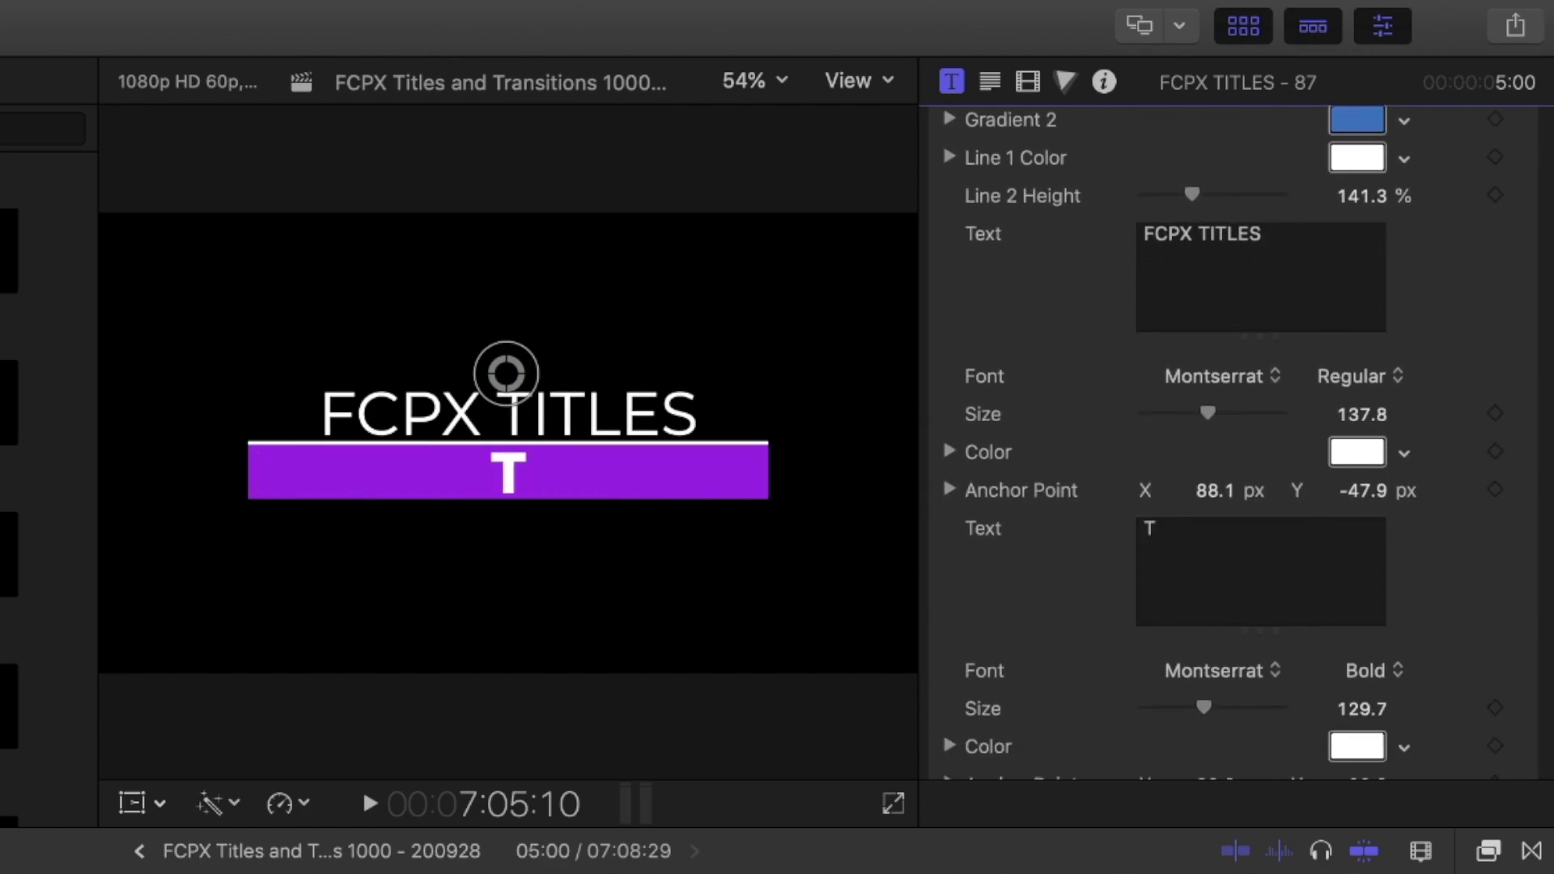
text(RANSITONS)
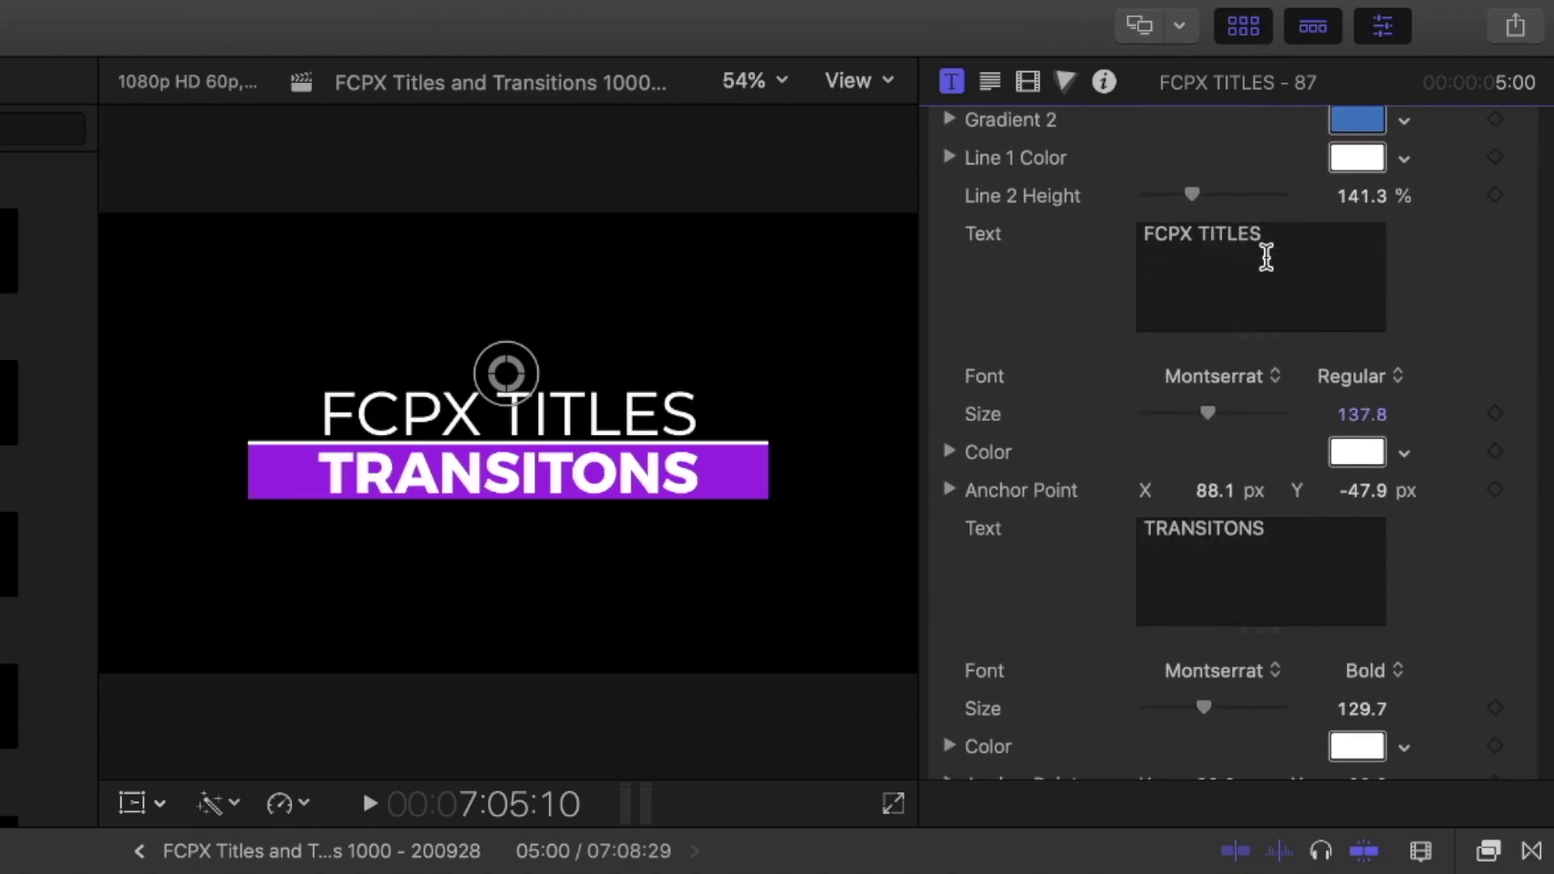
text( &)
Play title 87 on the timeline from just before its start to check its animation.
click(1114, 619)
key(space)
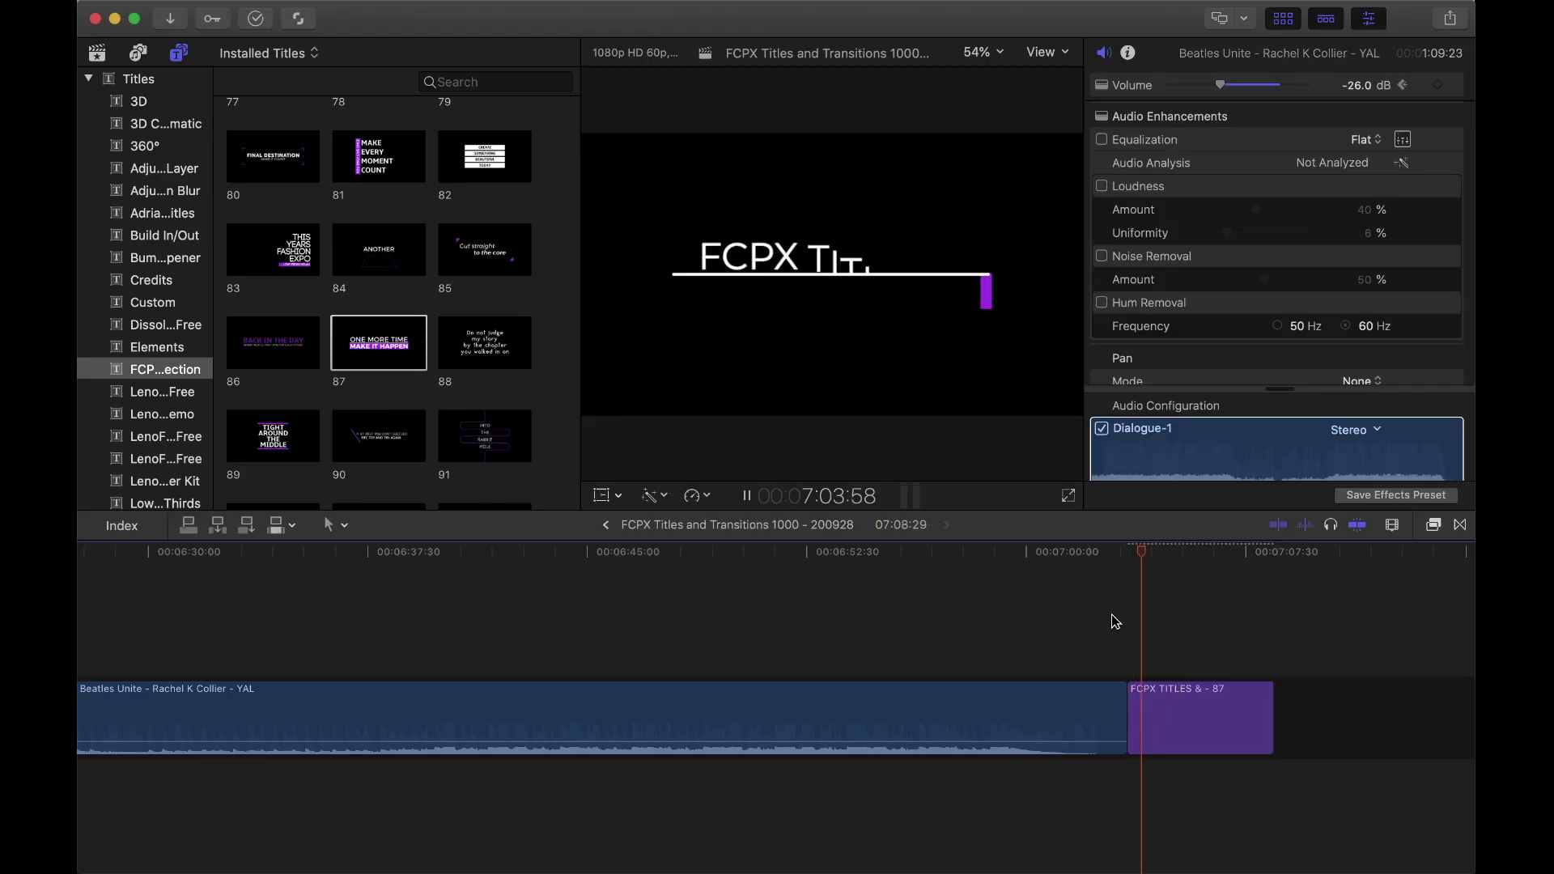
key(space)
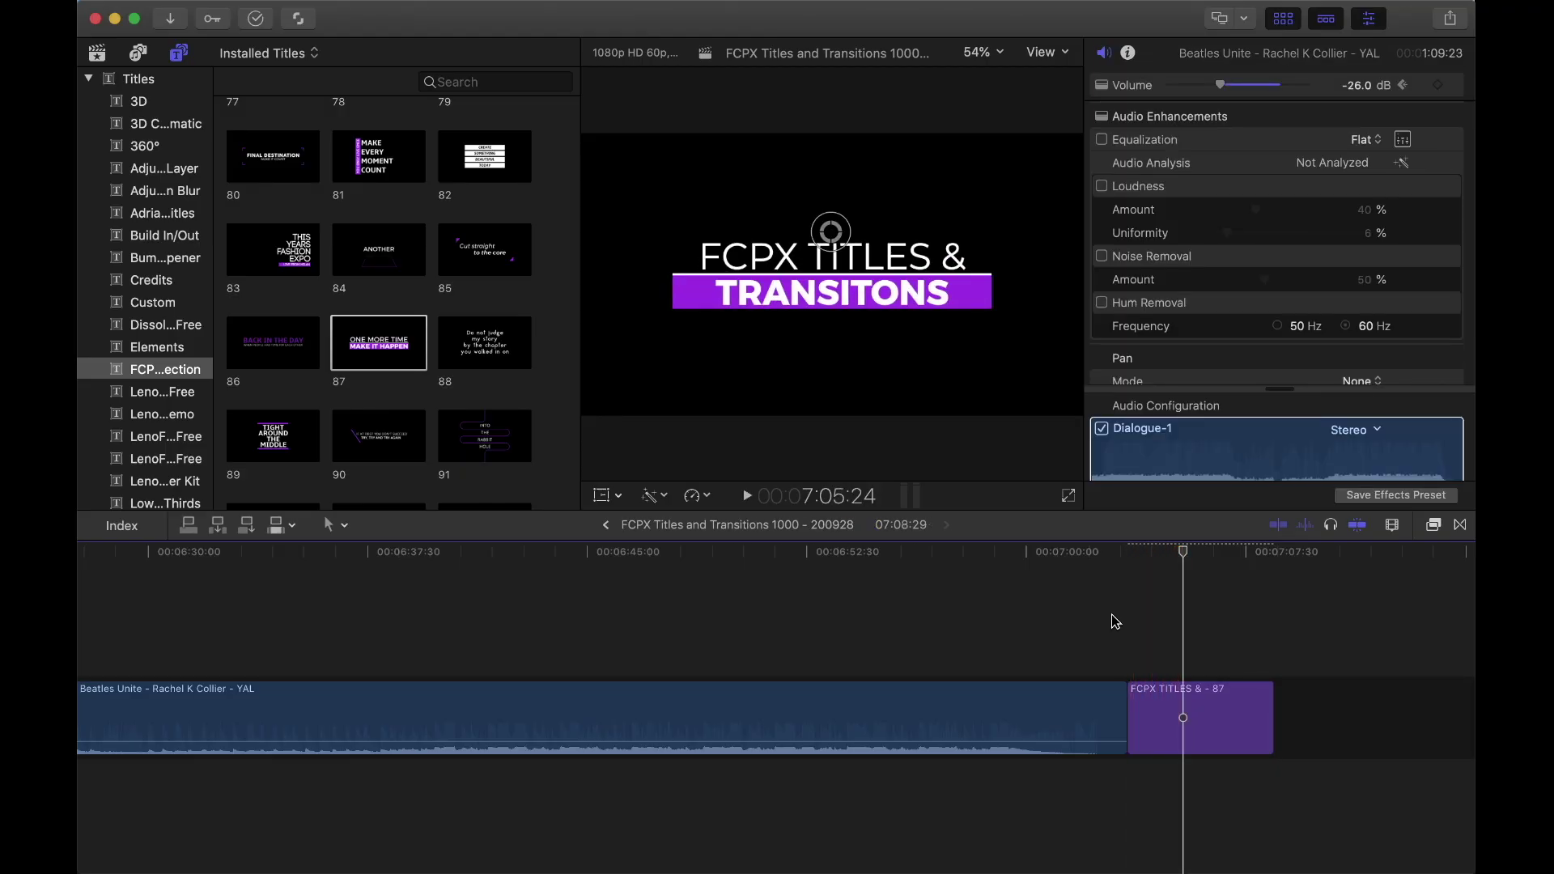
key(space)
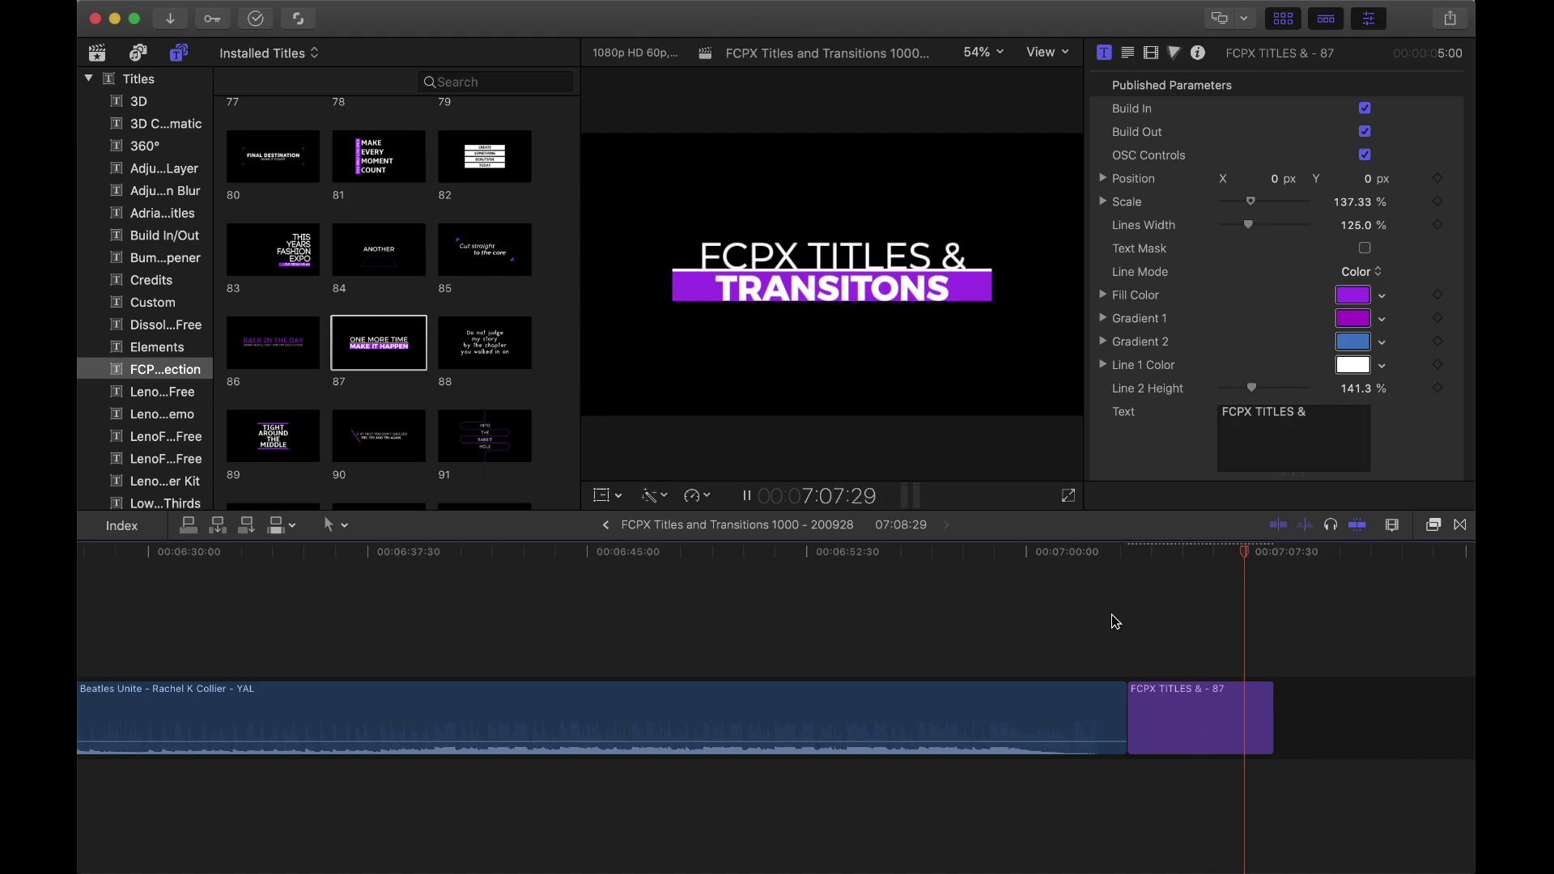
Turn off Build Out for title 87 and move the title slightly lower in the frame with its on-screen control.
drag(1255, 571, 1243, 579)
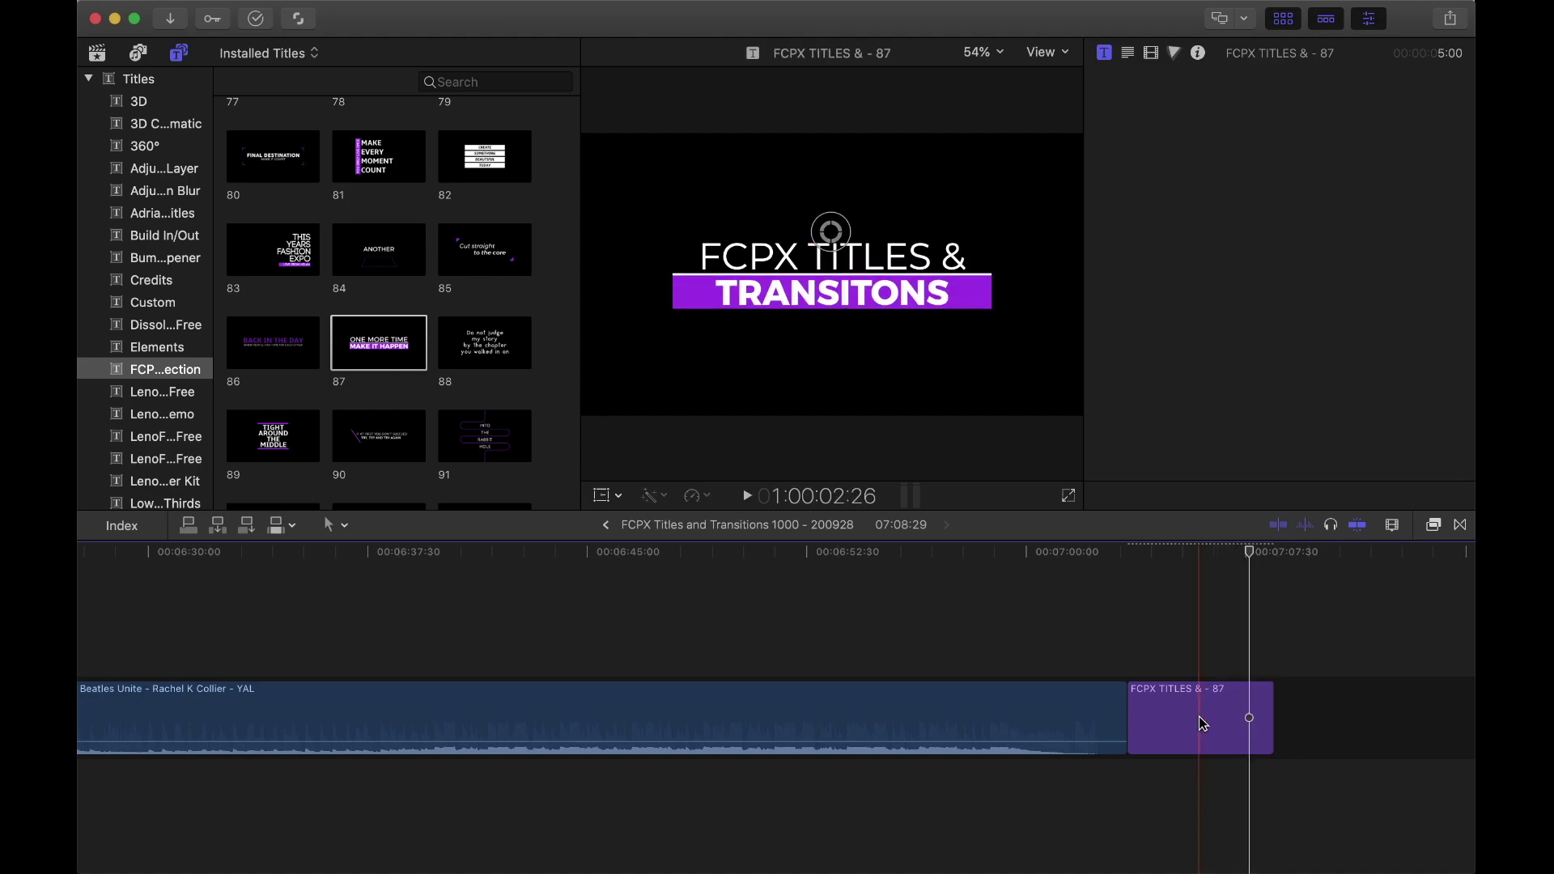
click(1200, 722)
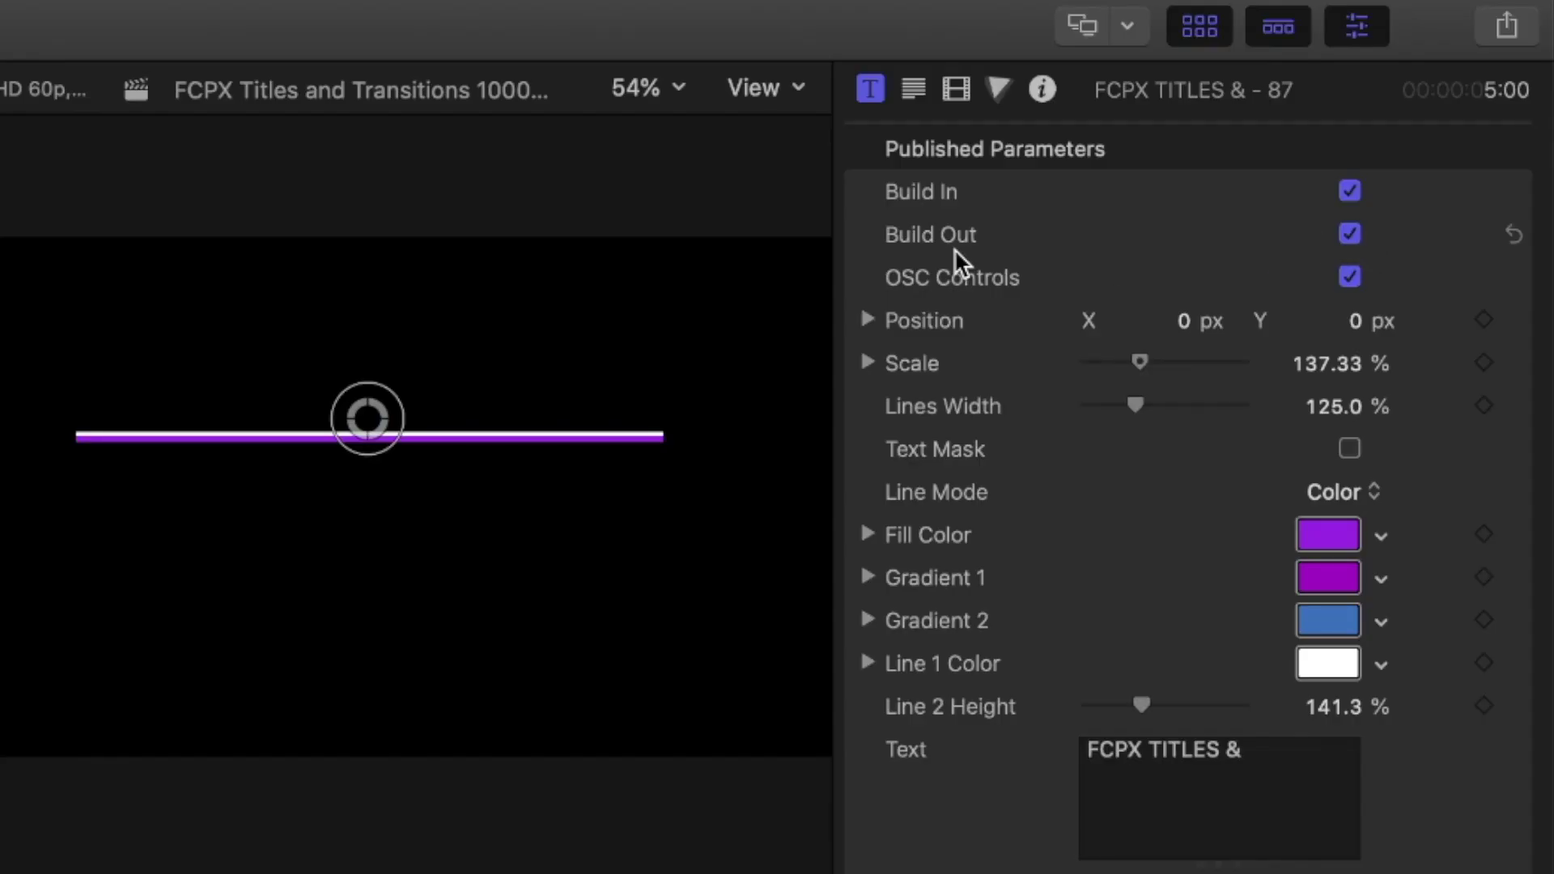
click(1349, 240)
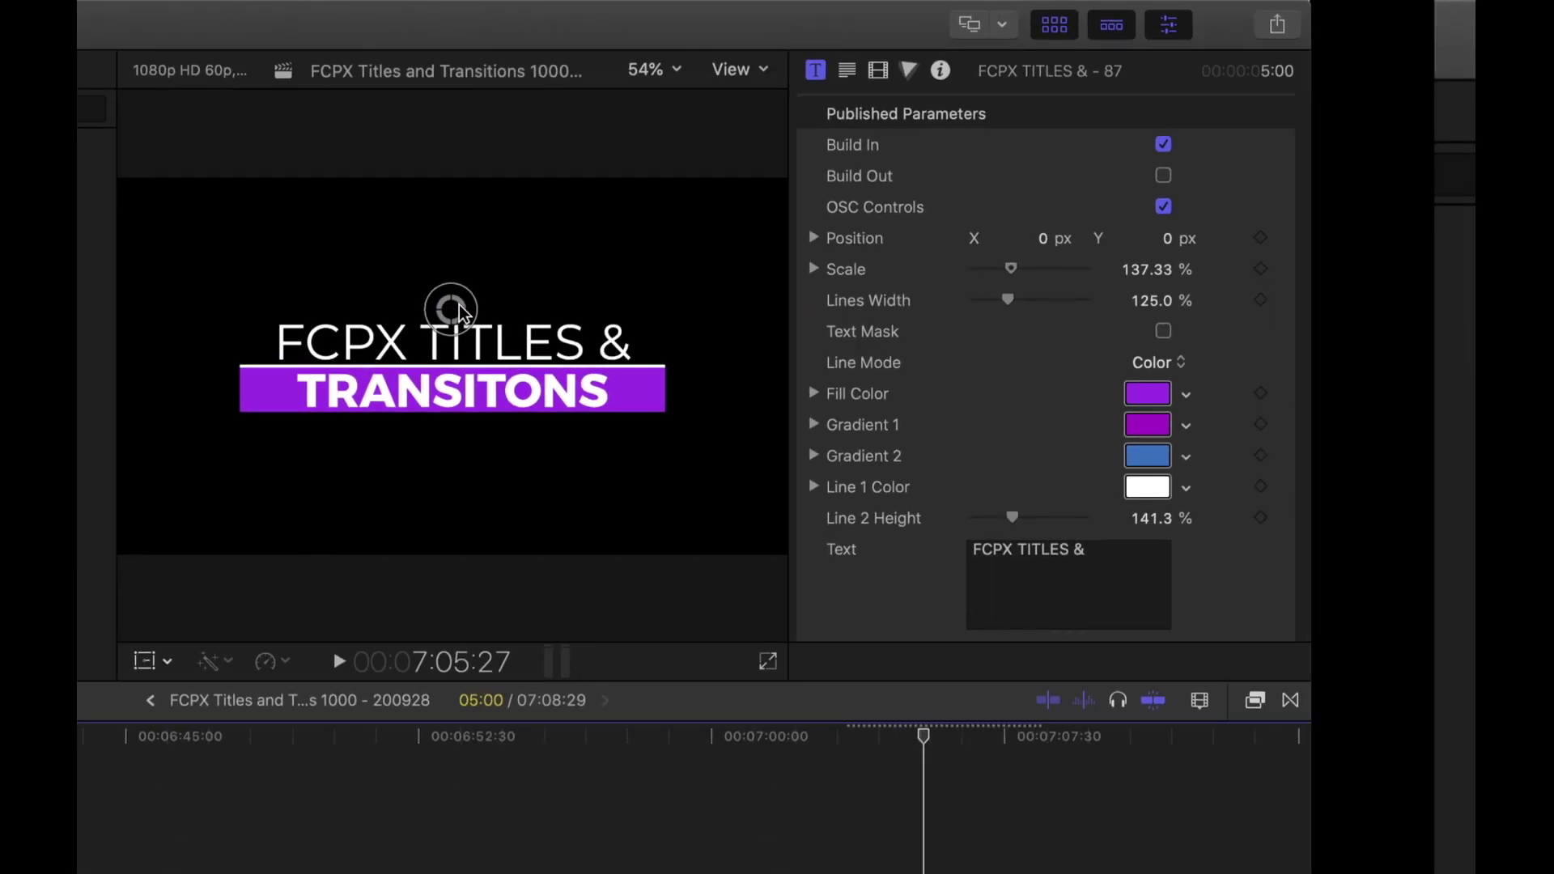
click(458, 311)
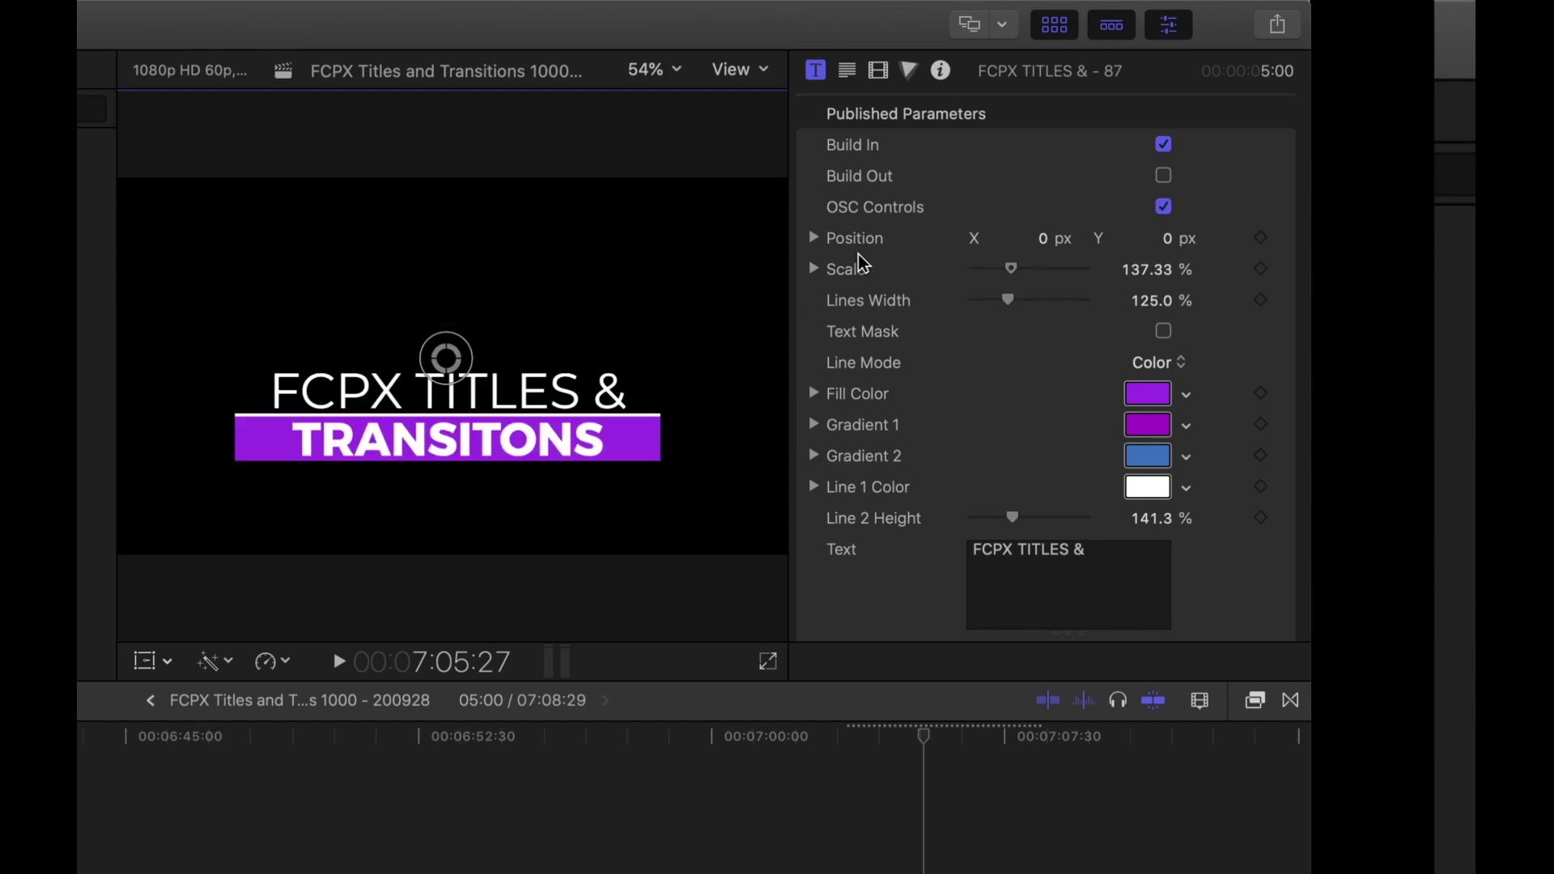
Try shifting the title with its Position X and Y values and reset the position.
drag(1045, 247, 1037, 238)
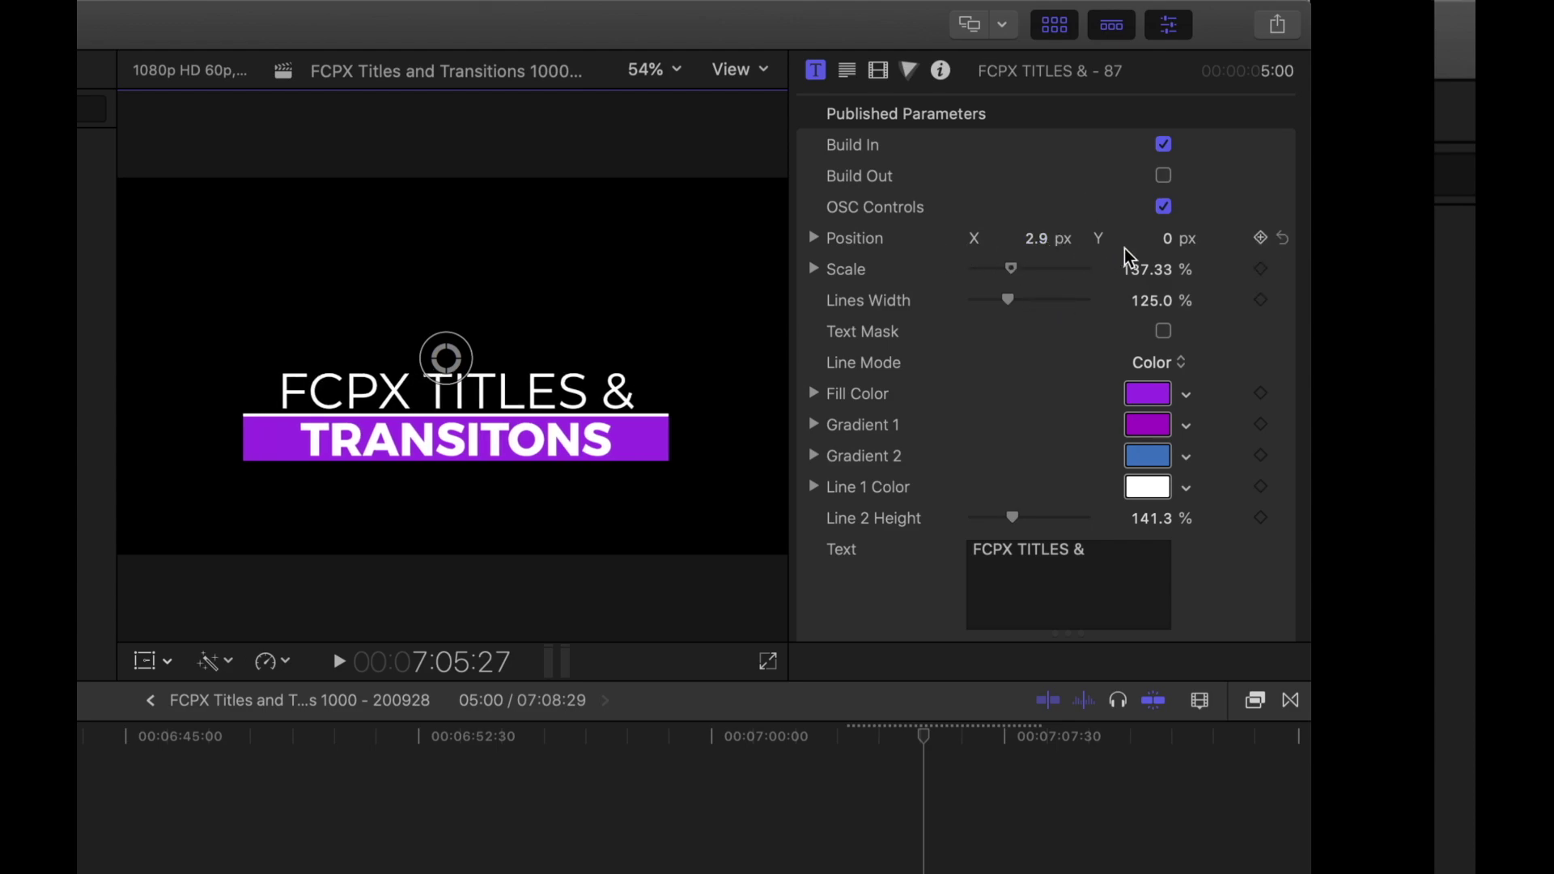
mouse_move(1171, 250)
mouse_down()
mouse_move(1190, 250)
mouse_move(1167, 250)
mouse_up()
click(1285, 238)
Set the scale of title 87 to 144 % and look through its remaining text parameters.
mouse_move(1012, 273)
mouse_down()
mouse_move(1030, 276)
mouse_move(1013, 276)
mouse_up()
scroll(984, 375, down, 3)
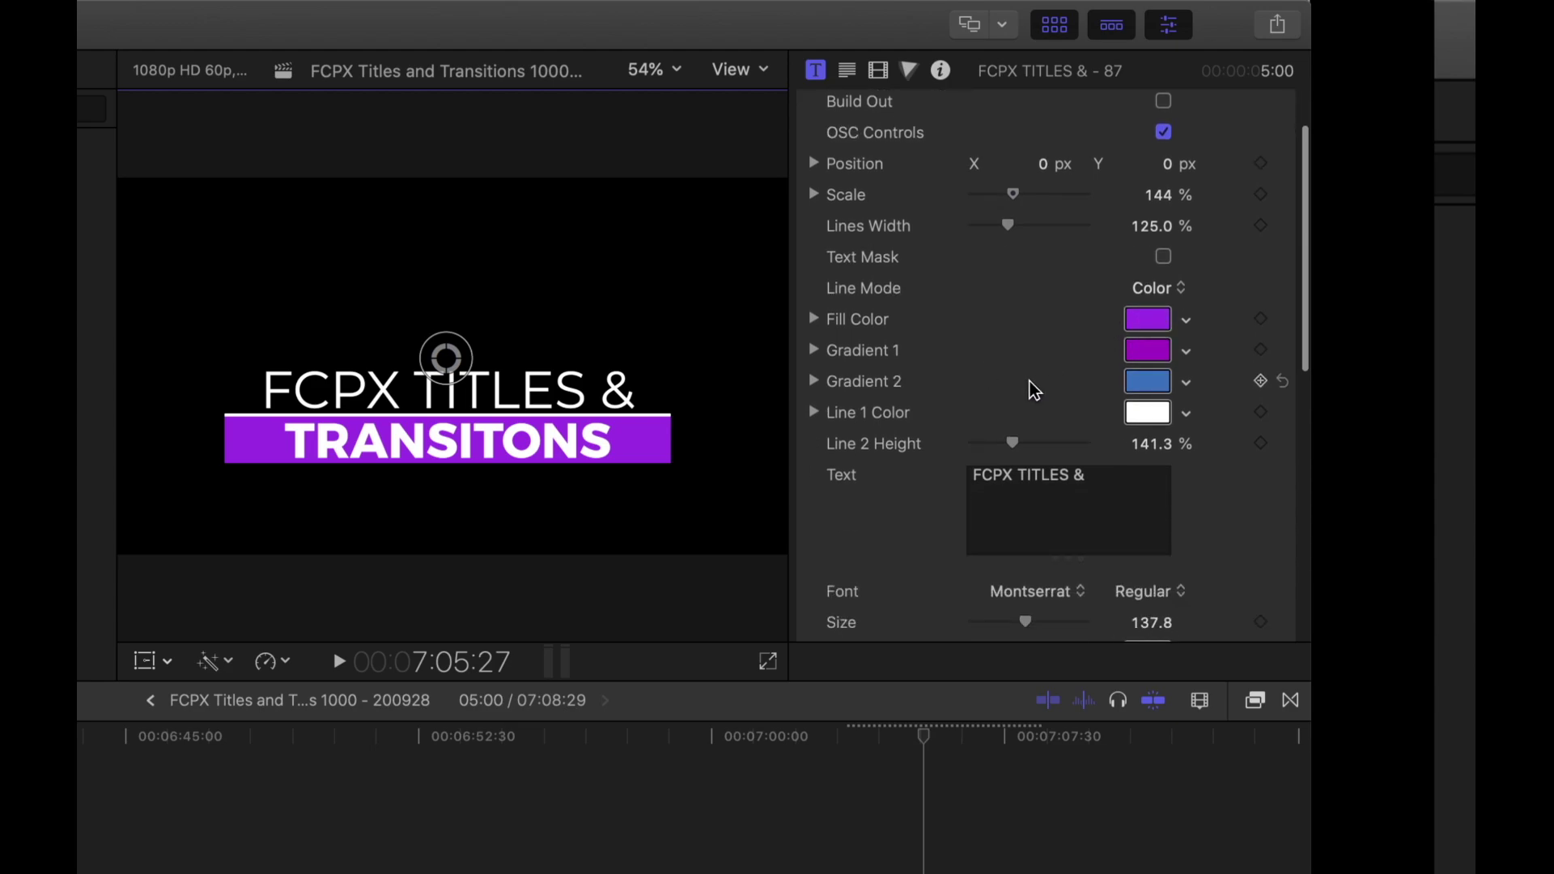
scroll(1034, 389, down, 3)
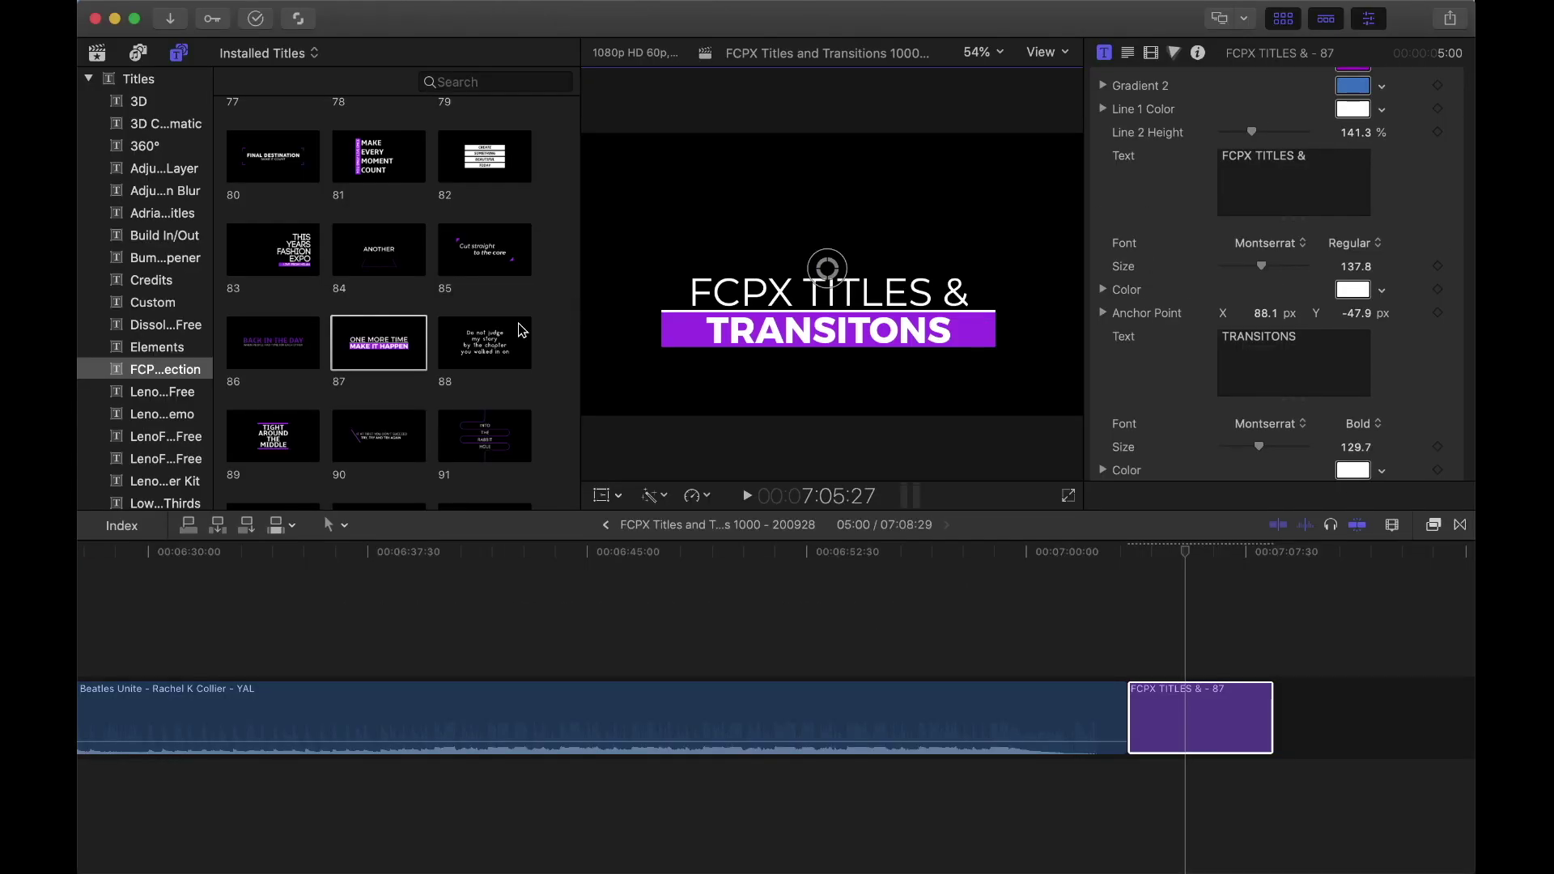
Play the logo animation near the timeline's start and browse the collection's Logo Stings and Backgrounds categories.
scroll(465, 364, down, 10)
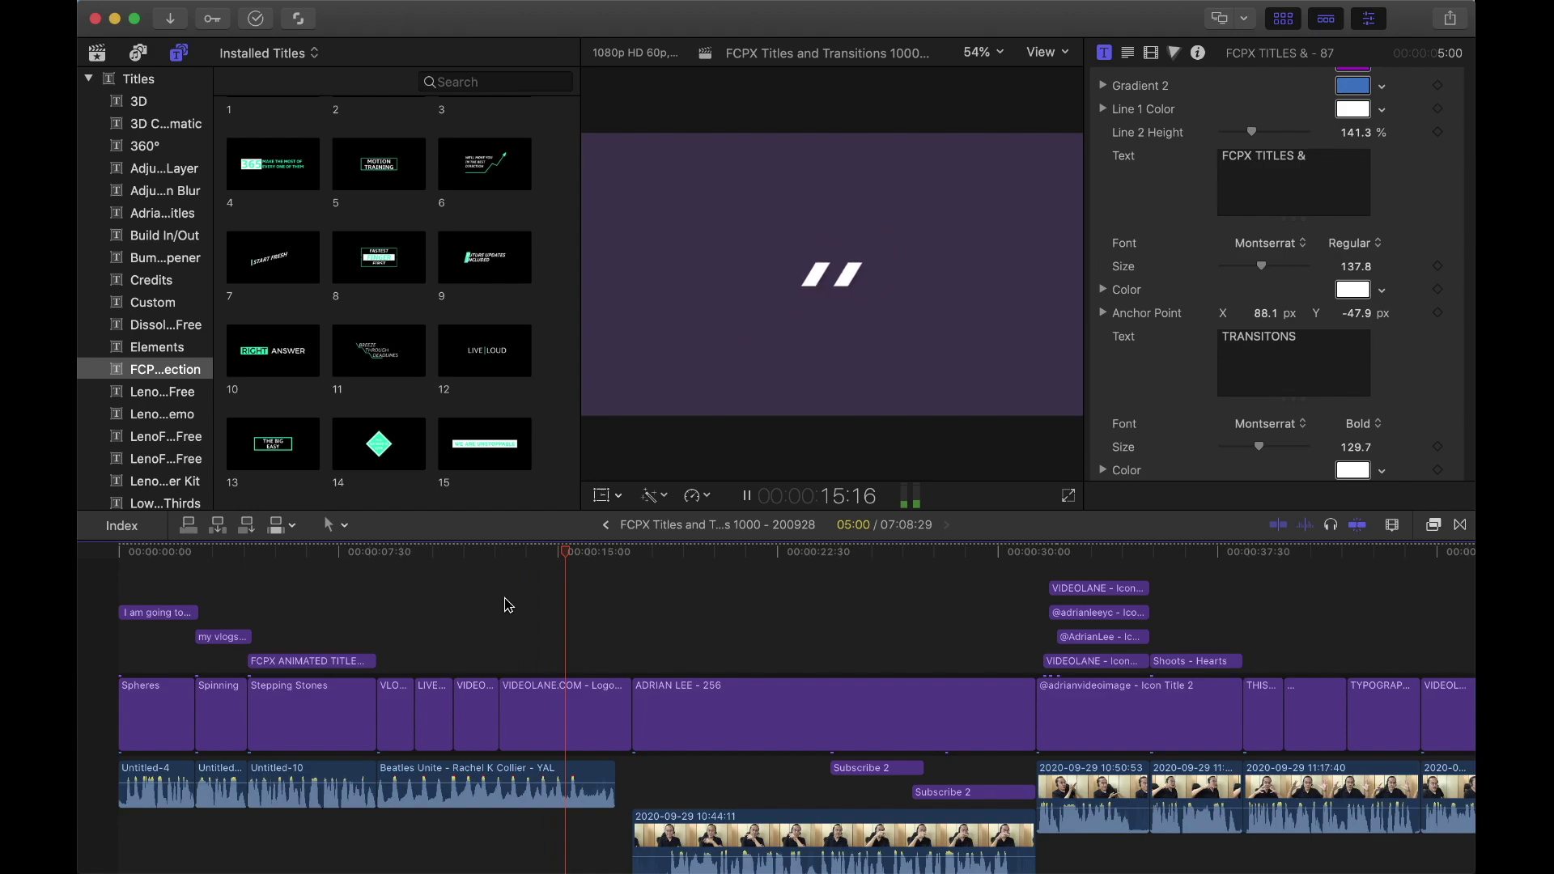
key(space)
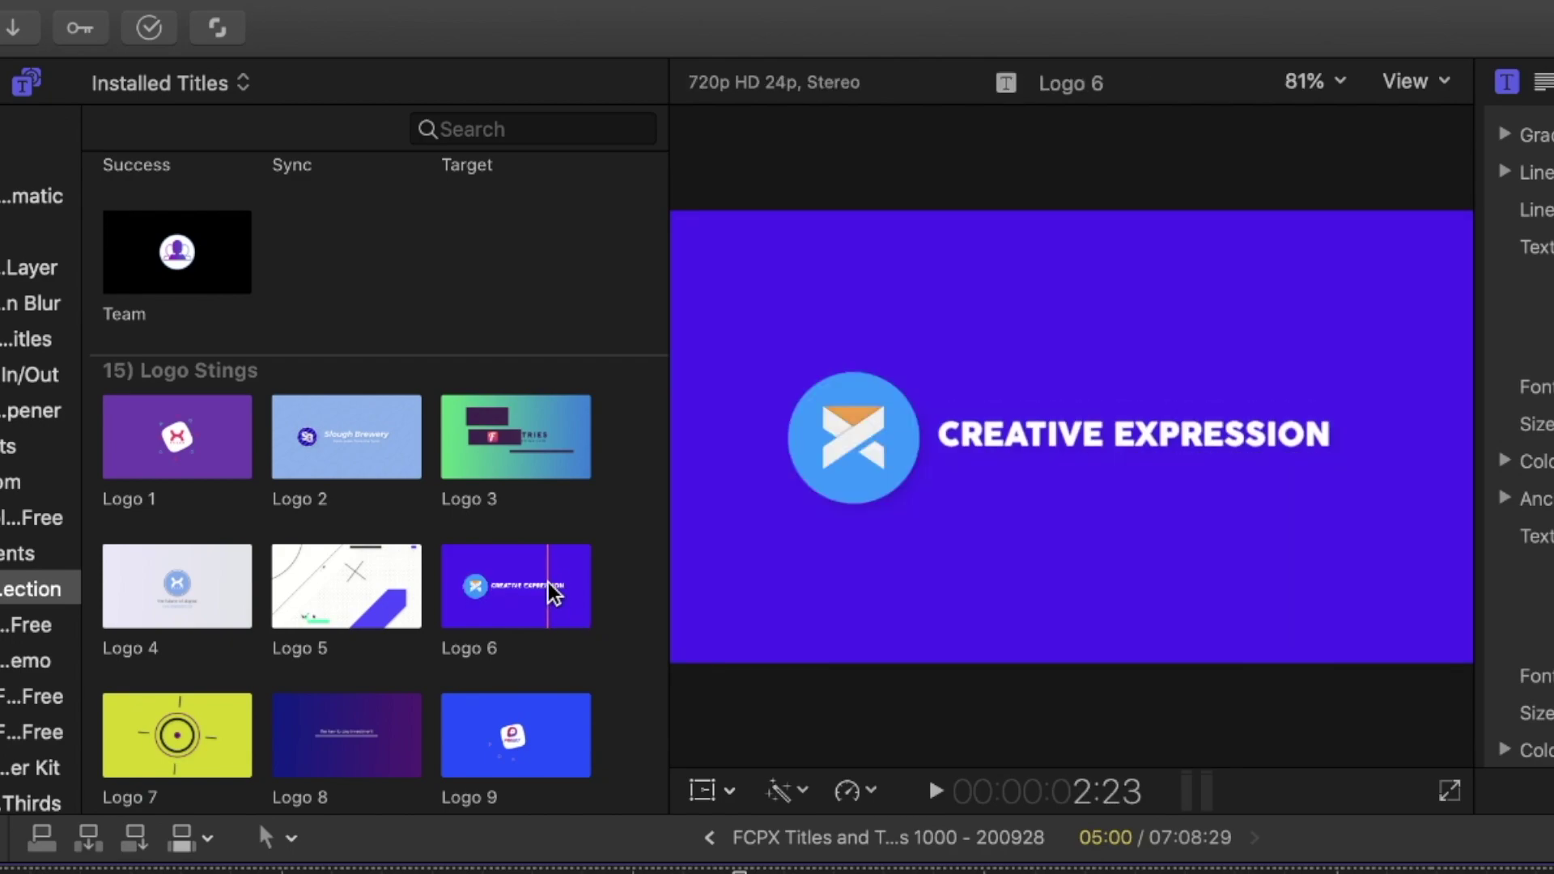
scroll(616, 623, down, 5)
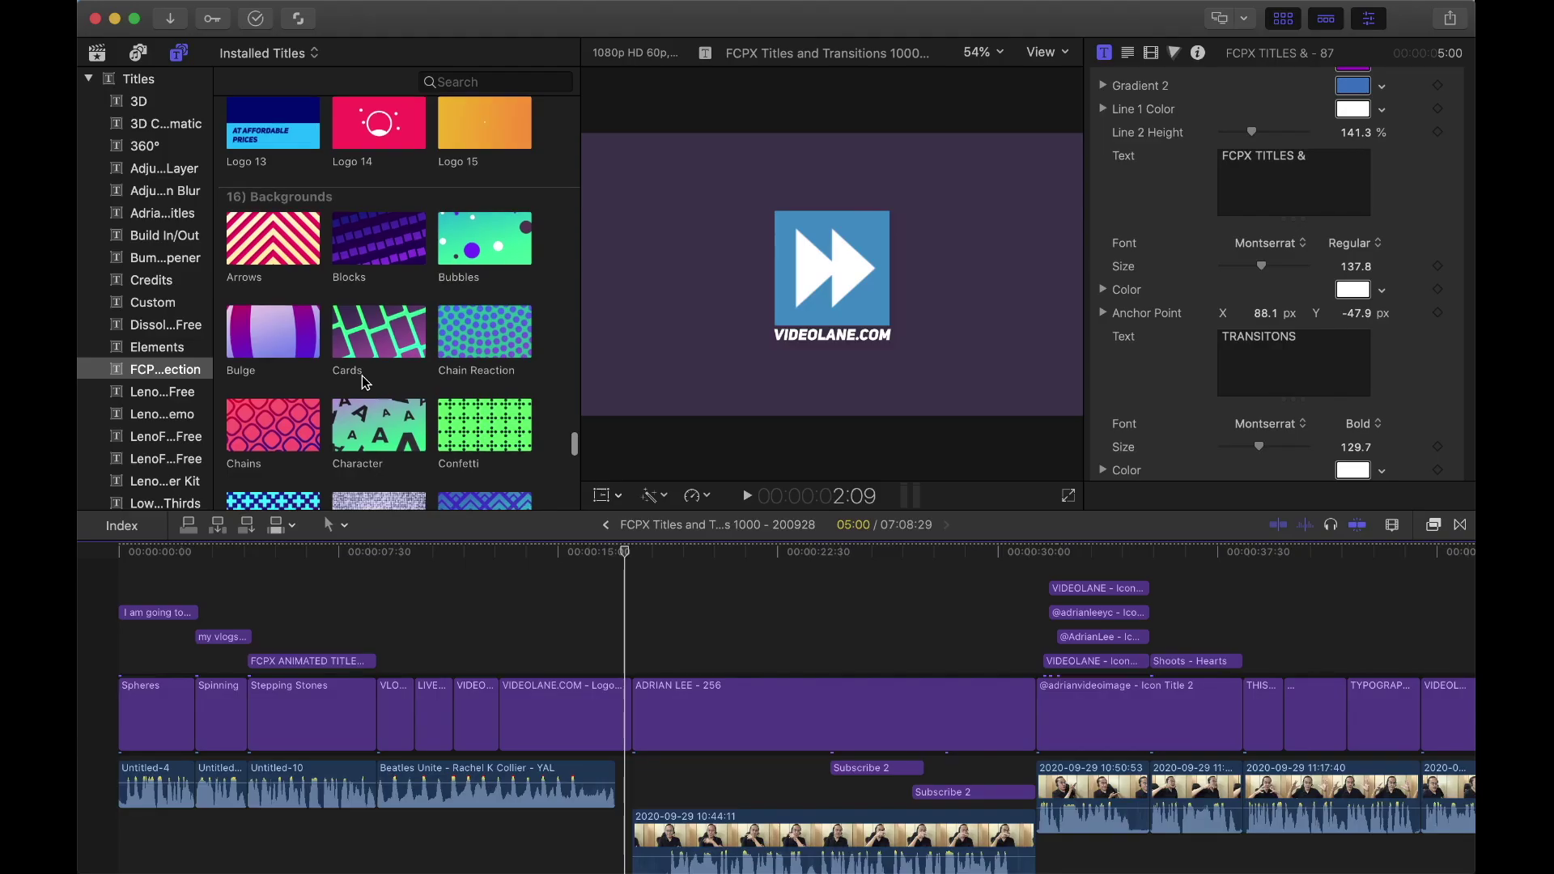
scroll(366, 383, up, 10)
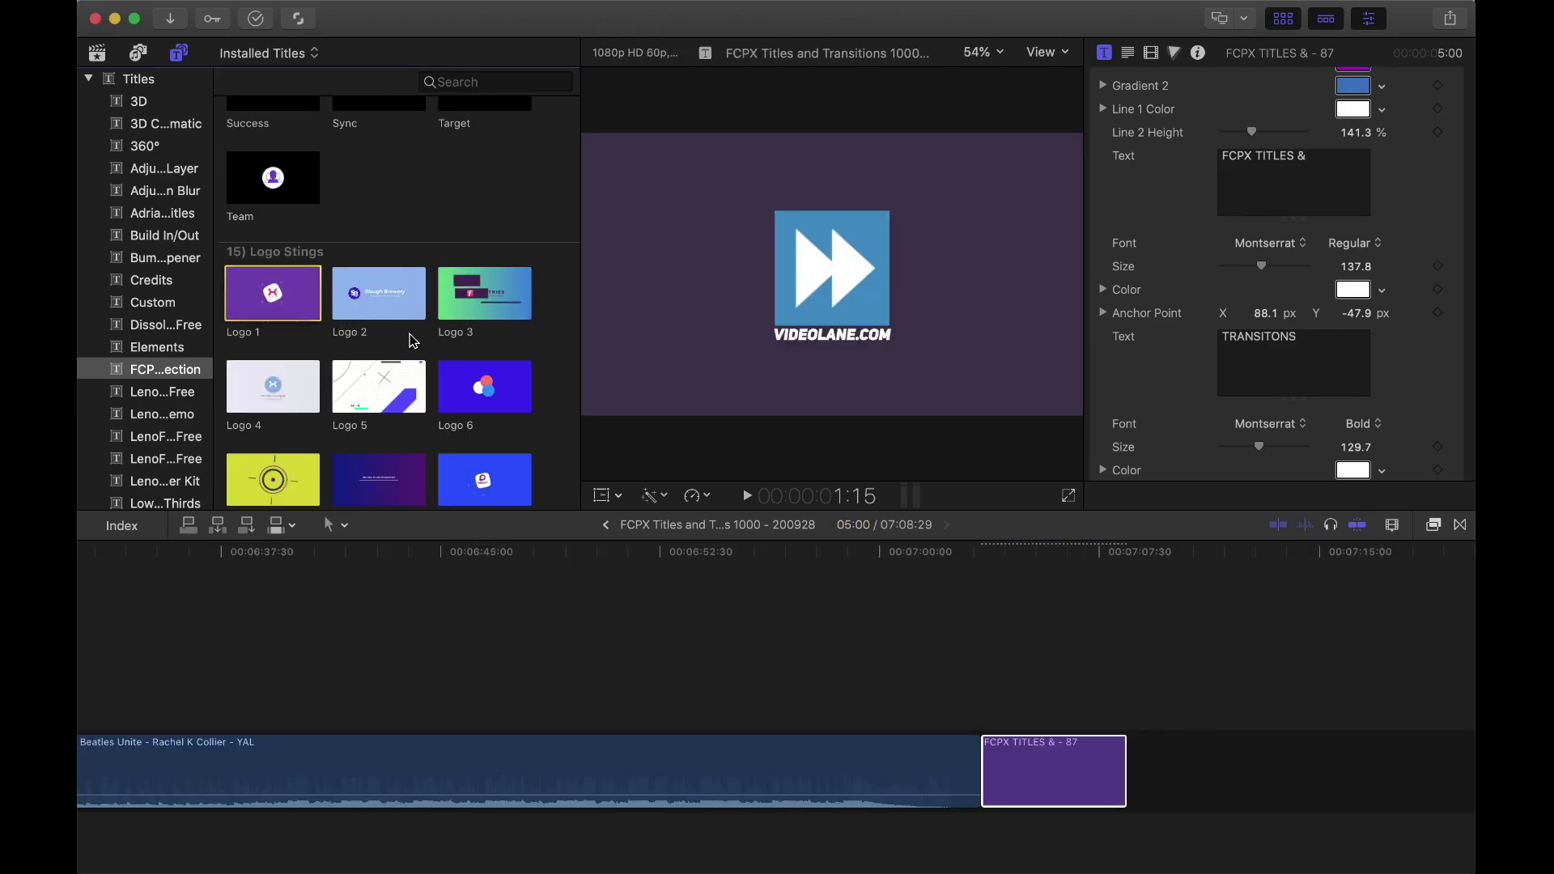
Add the Logo 1 sting after title 87 on the timeline and place the playhead where its logo and text show.
drag(273, 293, 1186, 776)
scroll(1052, 680, right, 2)
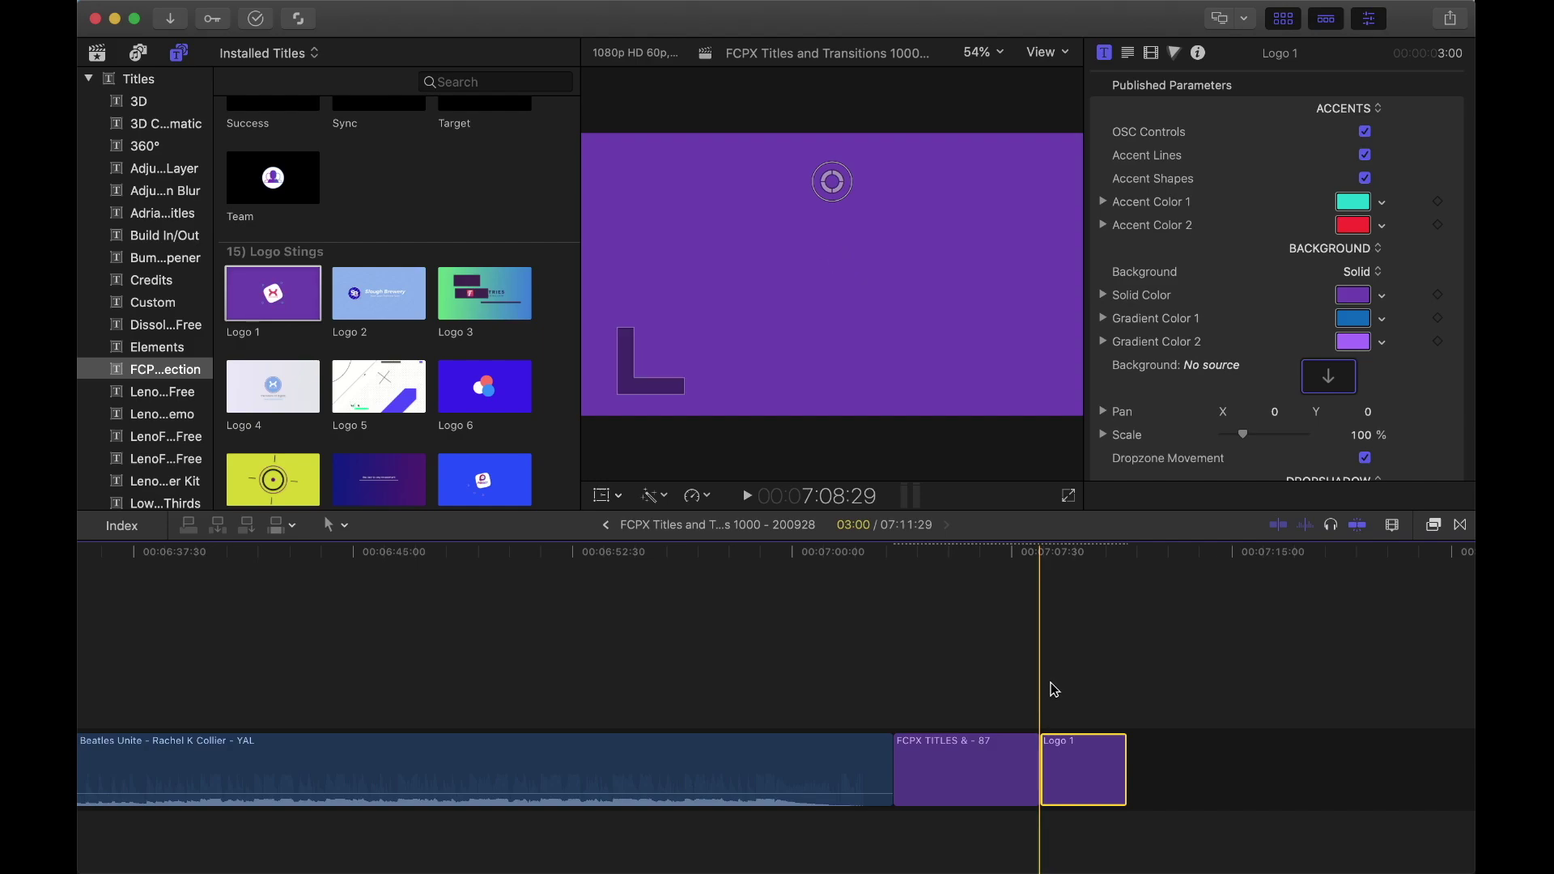
scroll(1089, 583, down, 1)
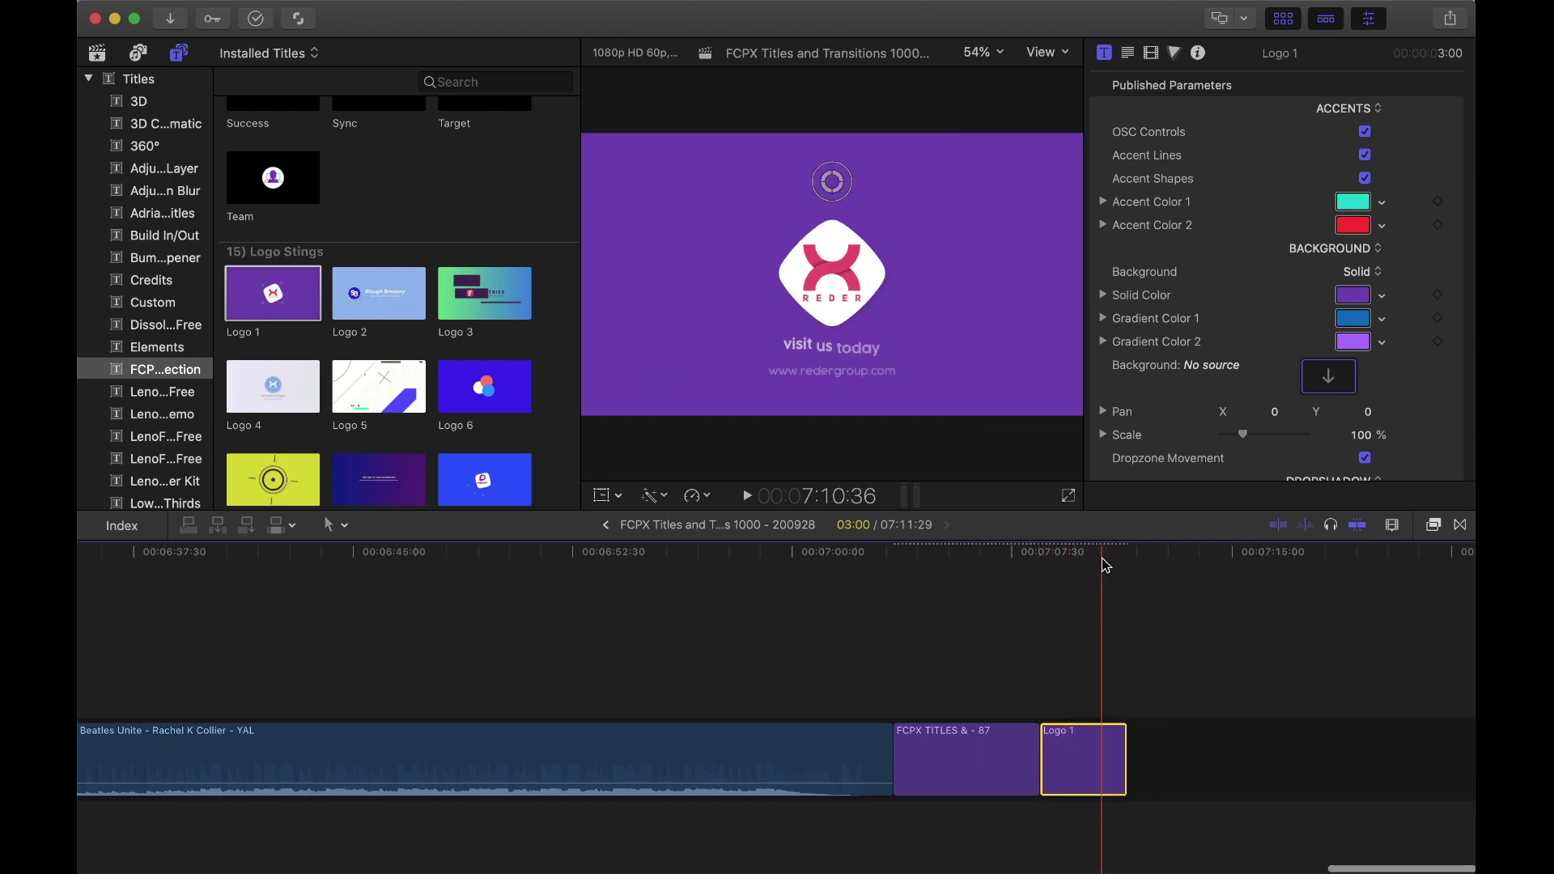
click(1104, 564)
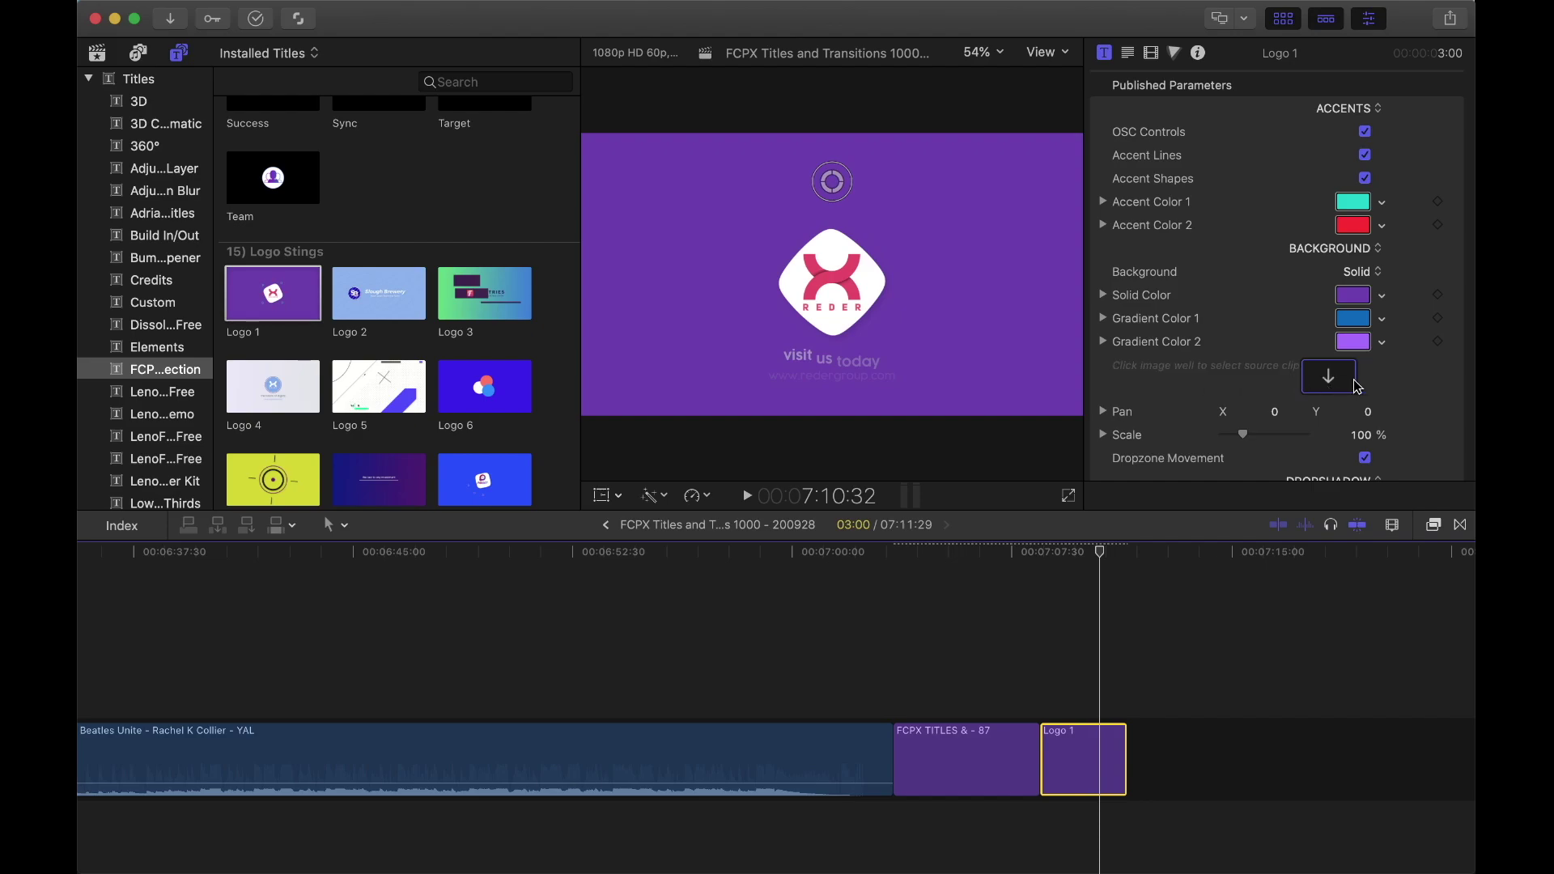
Switch the sting's Logo source to Dropzone and fill it with the blue double-arrow image from the project's event.
scroll(1392, 388, down, 10)
click(1326, 245)
click(1337, 187)
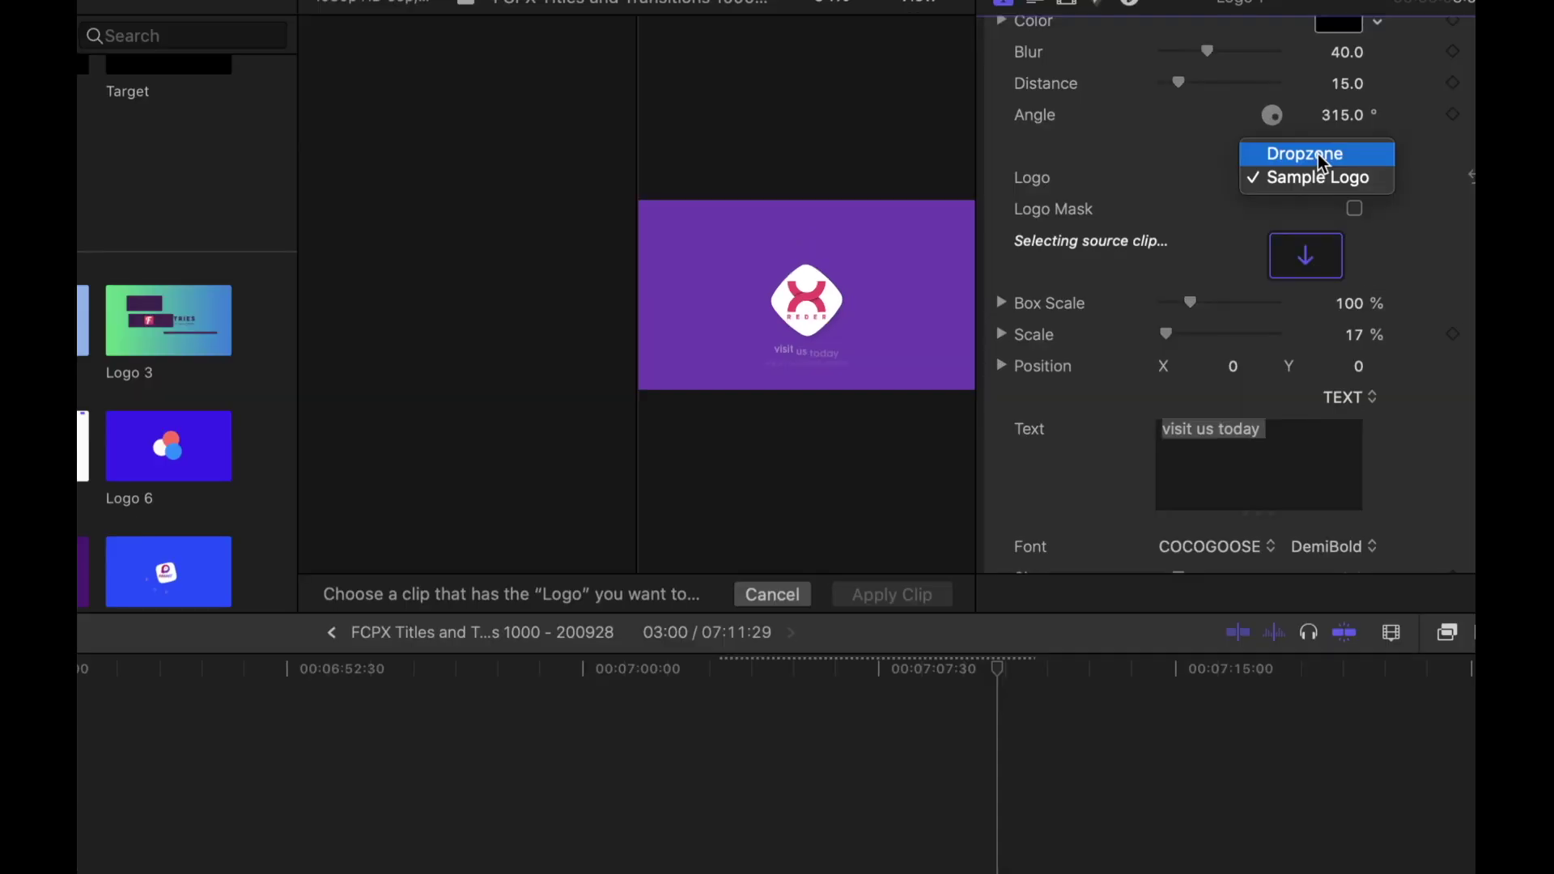
click(1318, 154)
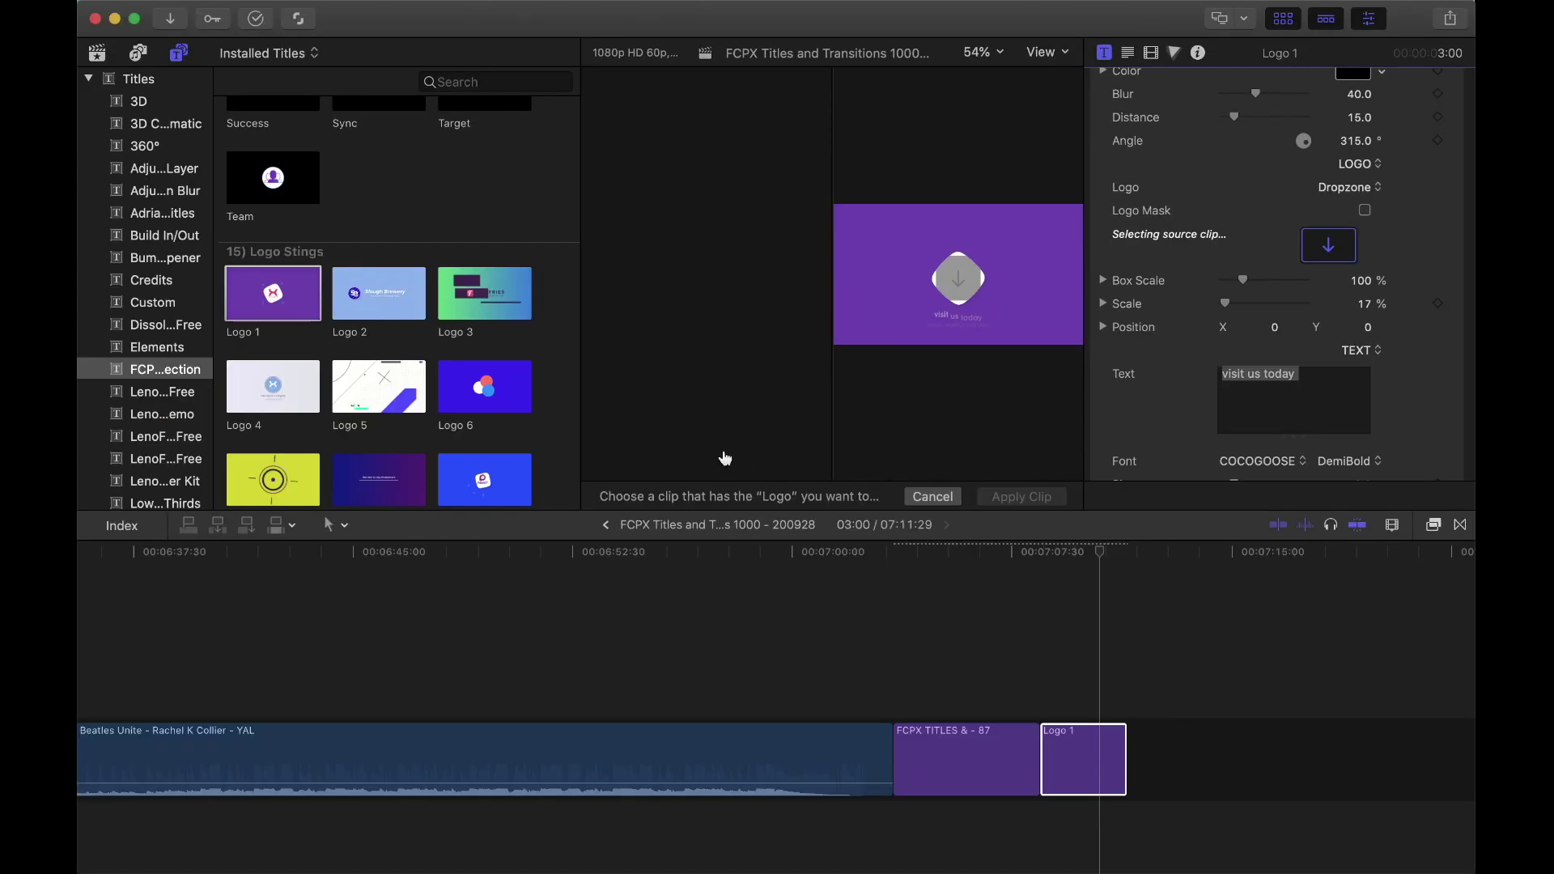
click(95, 55)
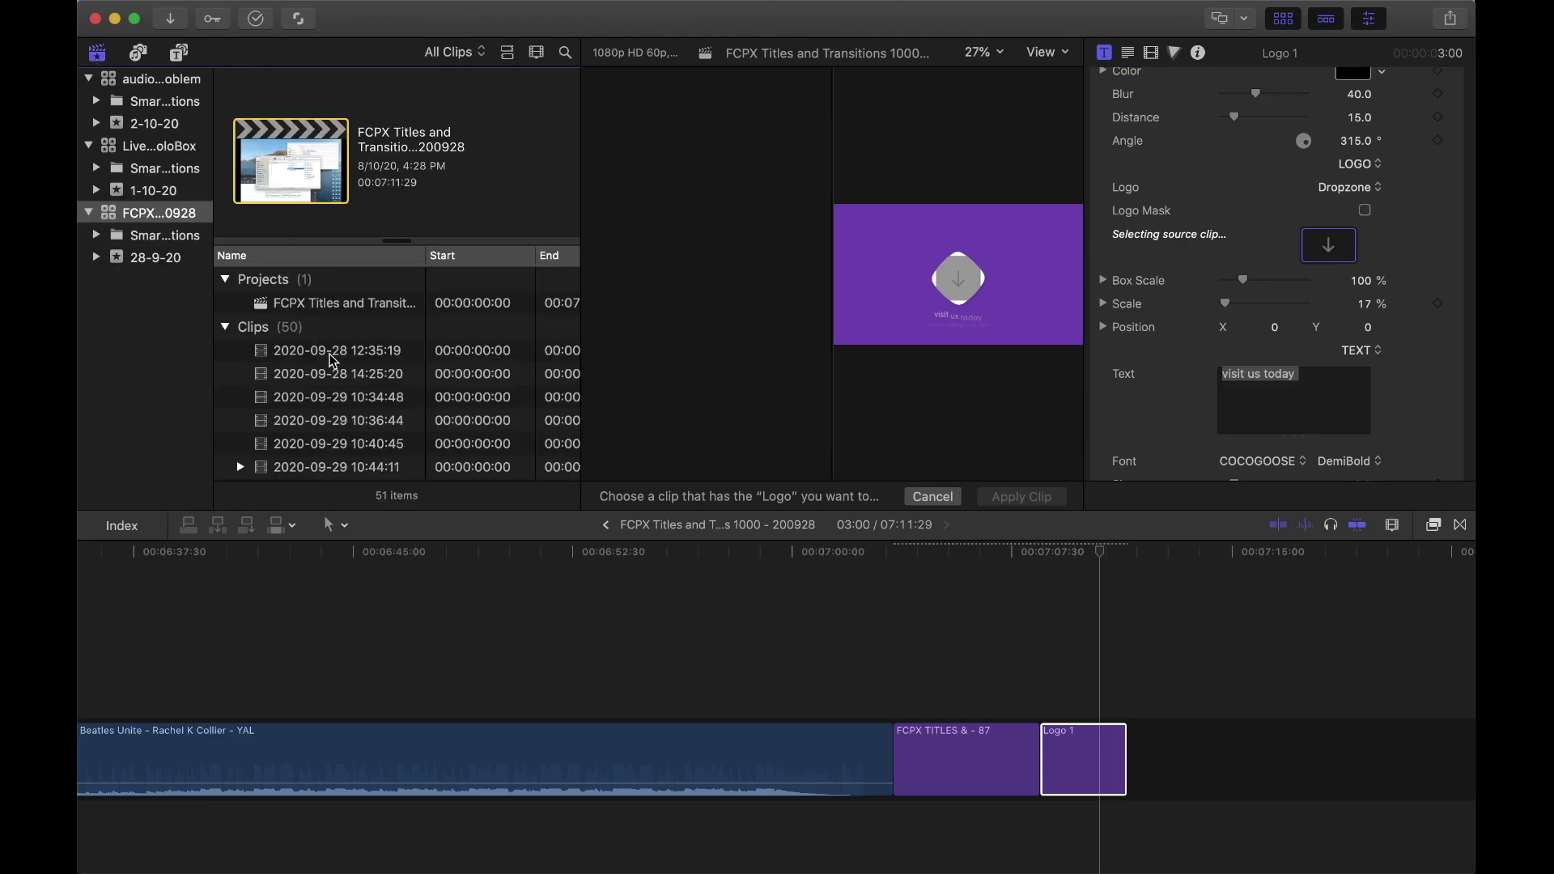
key(alt+super+1)
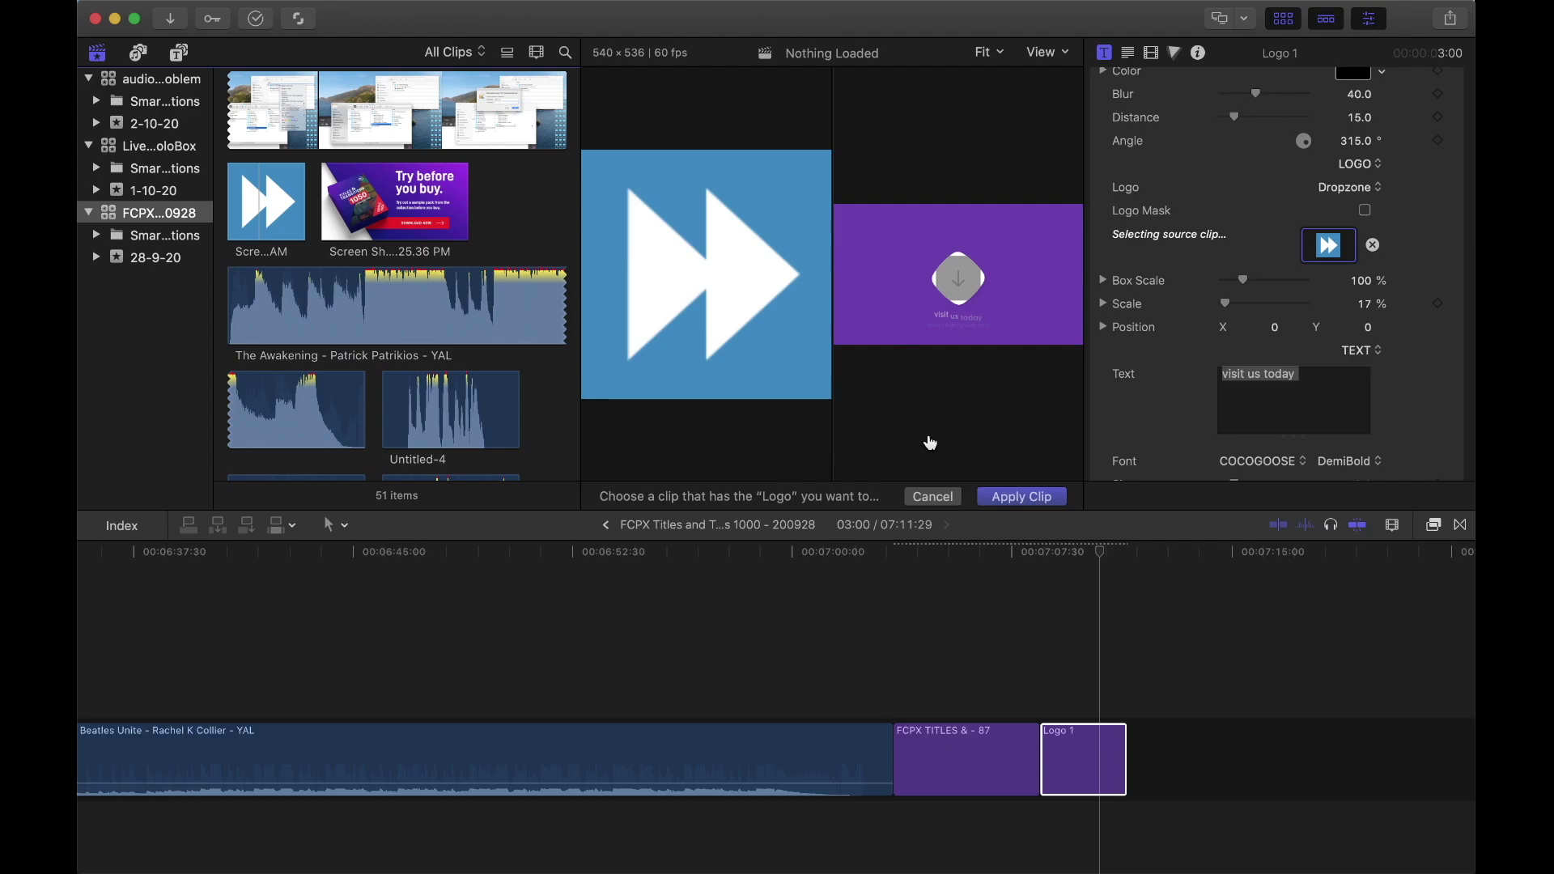
click(1046, 497)
mouse_move(1101, 552)
mouse_down()
mouse_move(1061, 557)
mouse_move(1124, 562)
mouse_move(1080, 560)
mouse_move(1111, 577)
mouse_up()
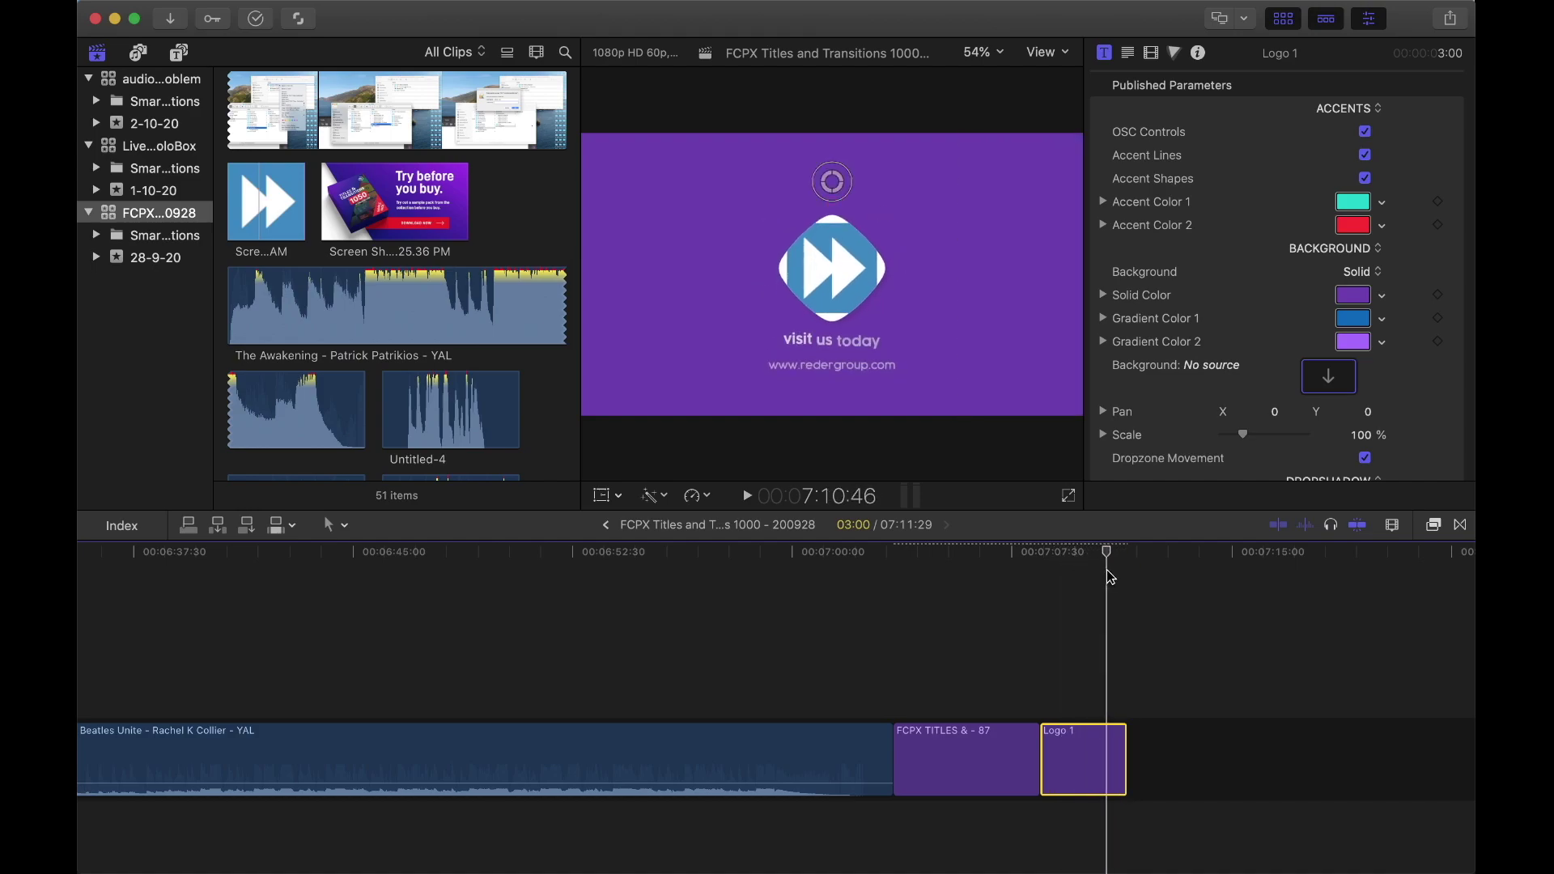
double_click(865, 366)
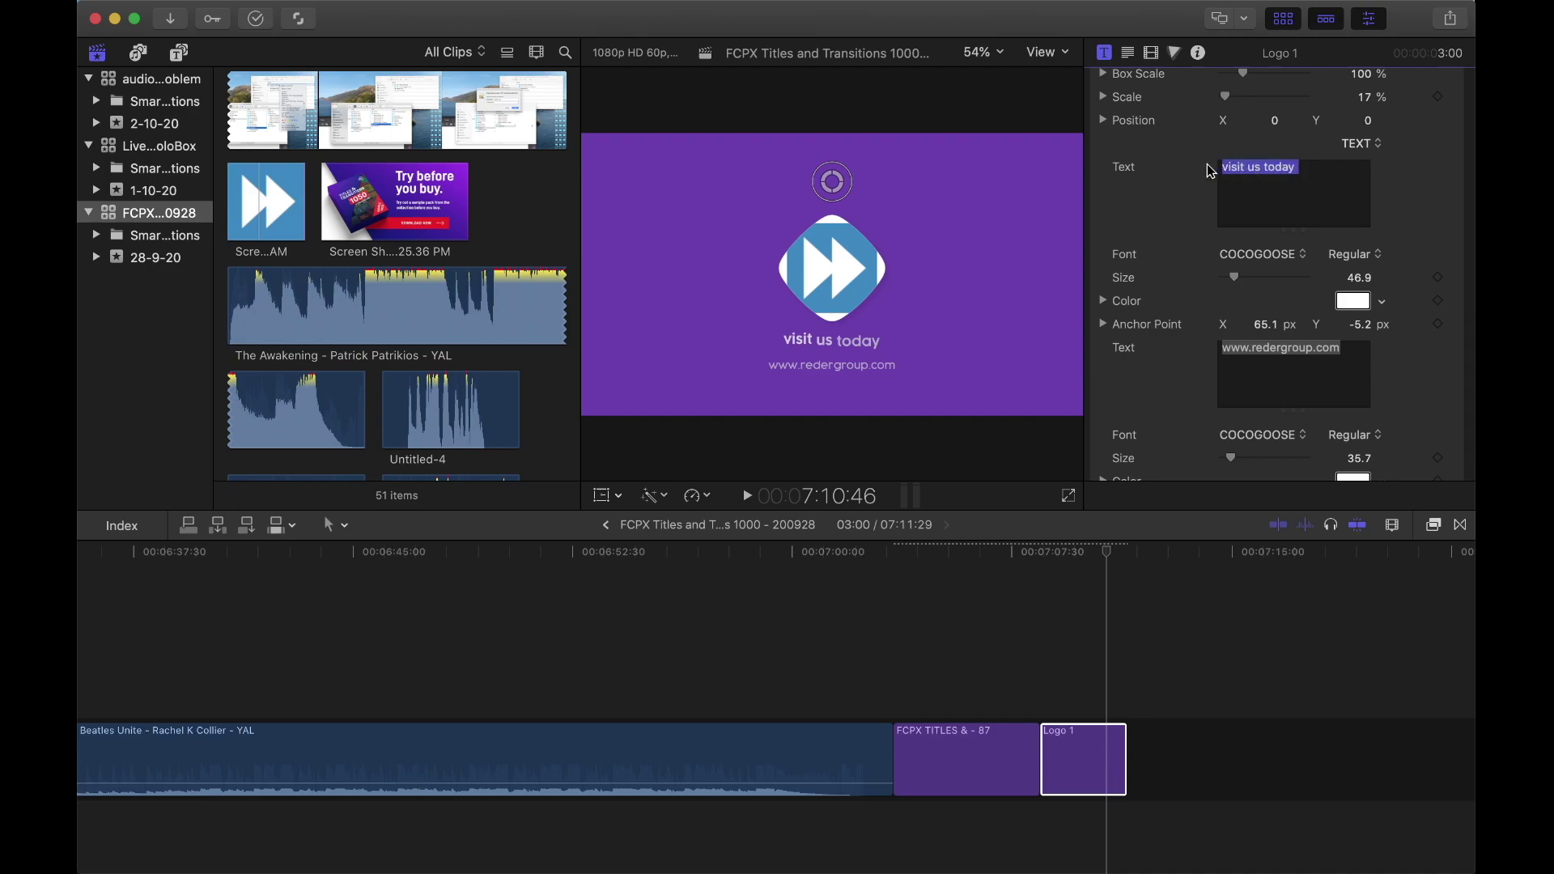
text(vlogging | streaming | marketing)
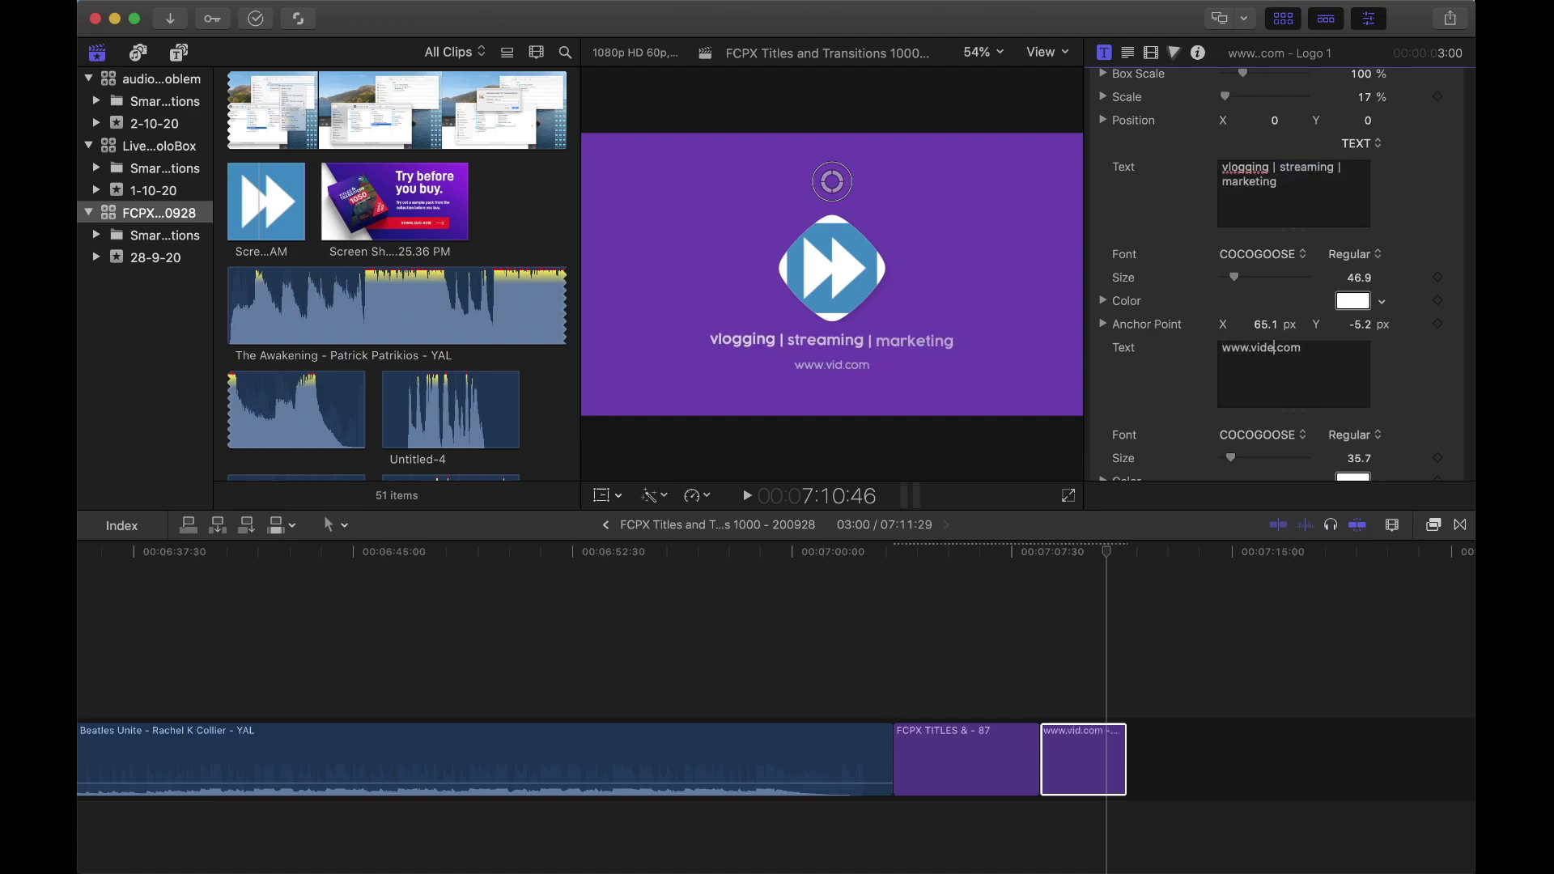
Play the customised logo sting from its start to check the animation.
drag(1107, 555, 1080, 559)
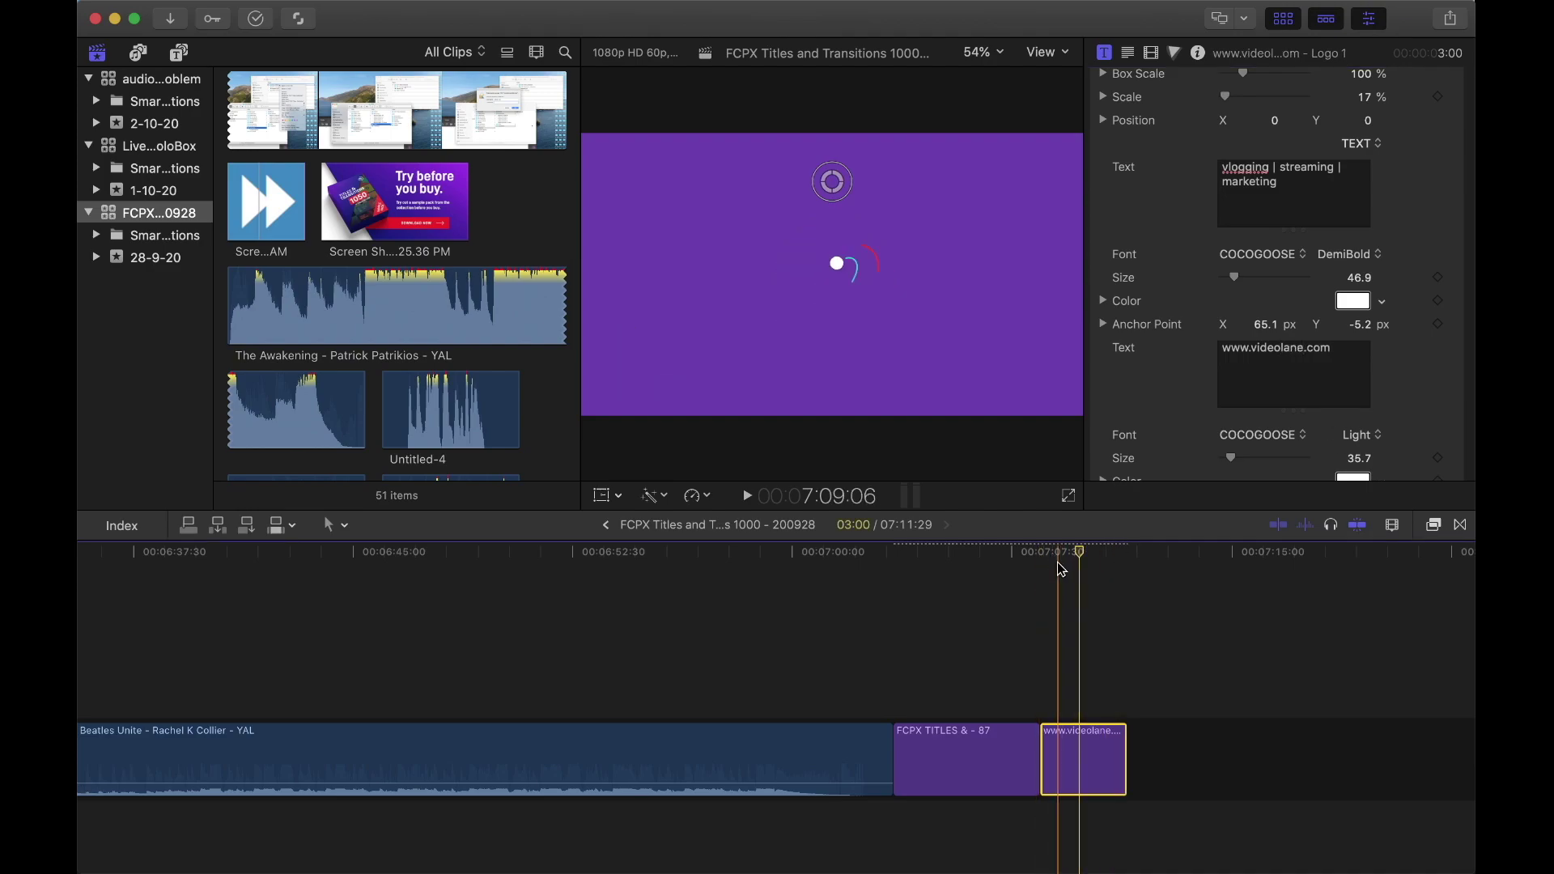
click(1043, 560)
click(749, 497)
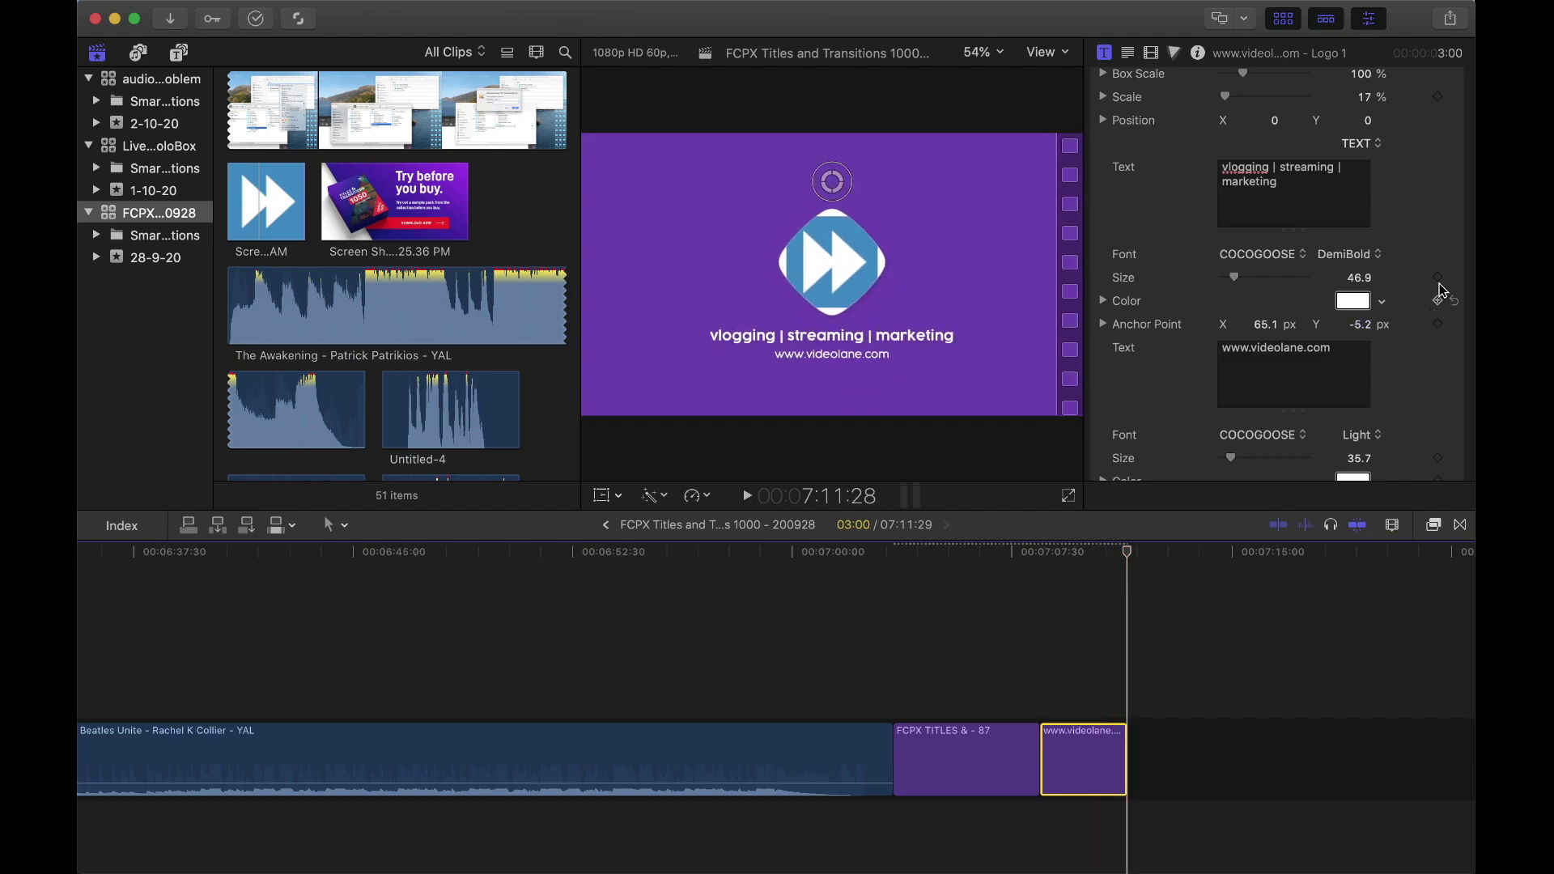
Add lower third 256 after the Audio title at the end of the timeline.
scroll(1441, 237, up, 3)
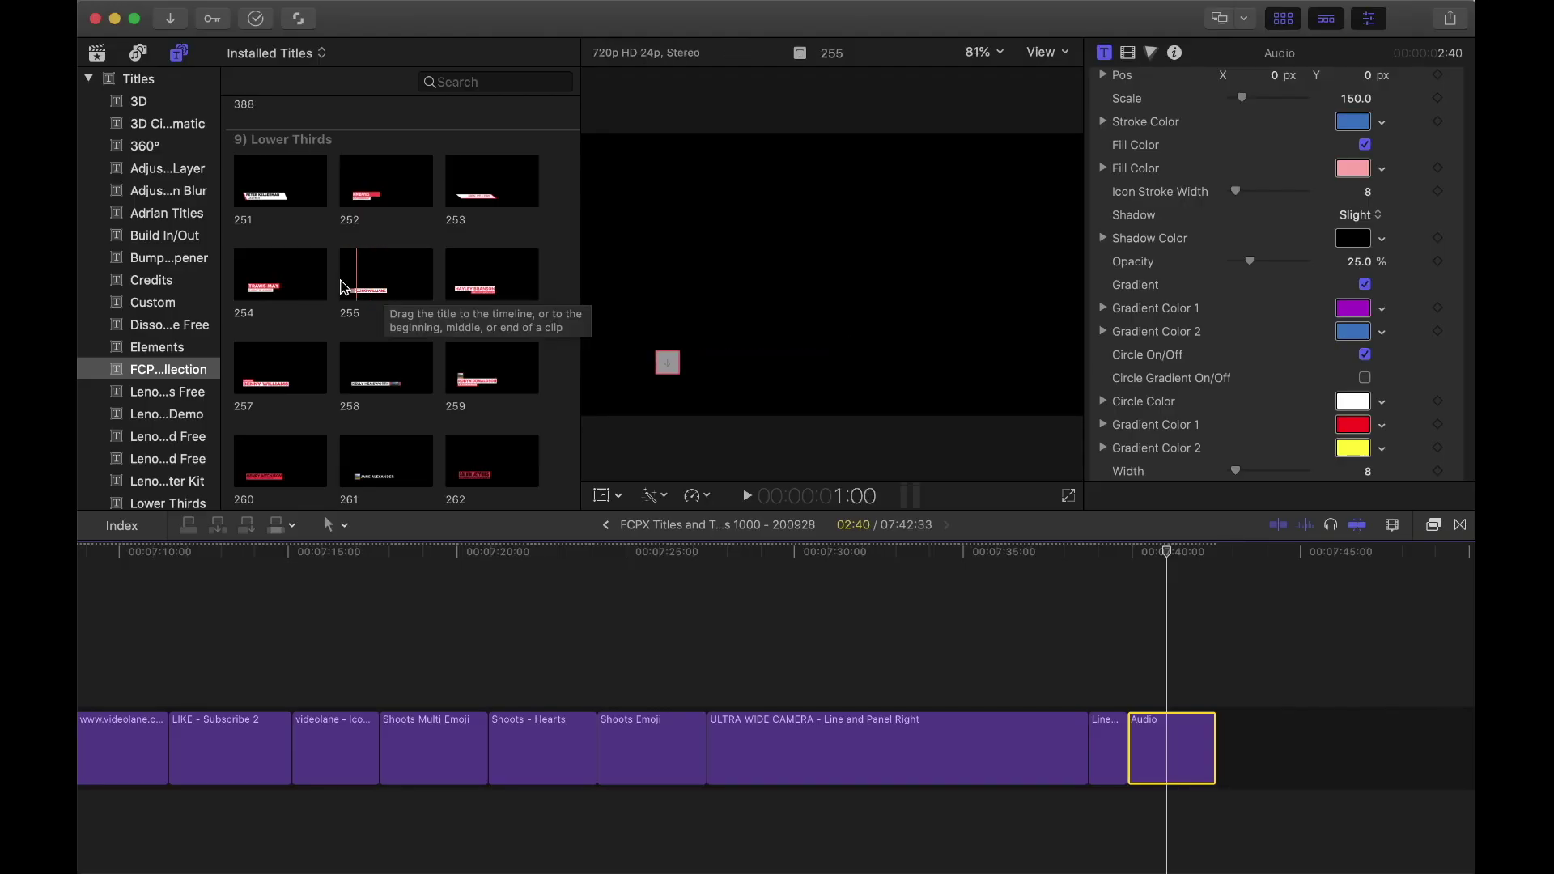
drag(485, 279, 1304, 680)
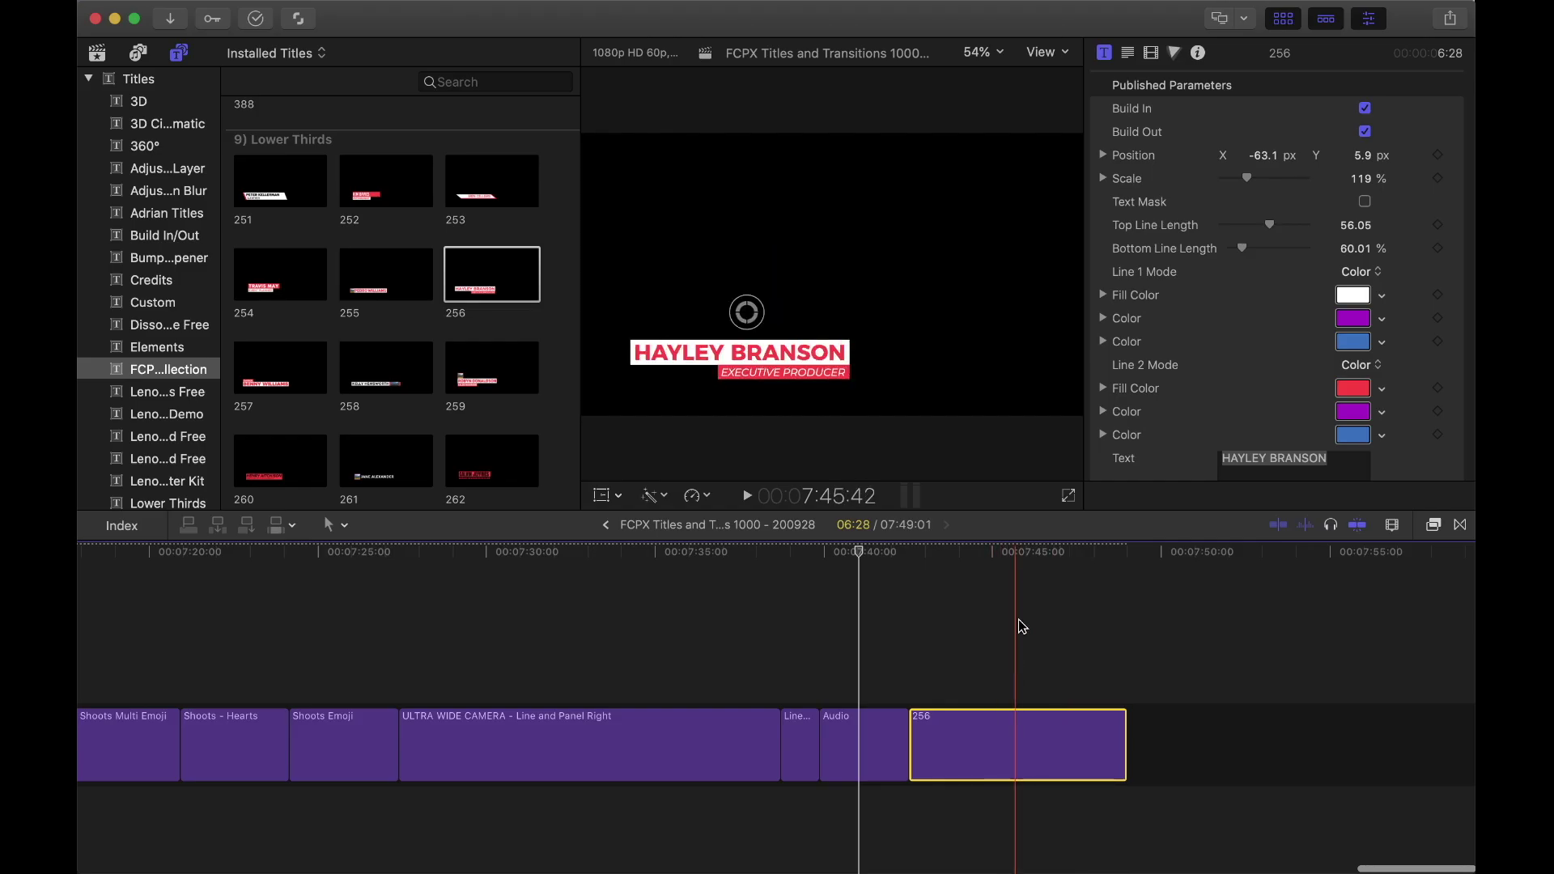
Replace lower third 256's top text with the presenter's full name and its bottom text with "VIDEOLANE.COM".
scroll(1264, 211, down, 5)
click(1264, 212)
text(ADRIAN)
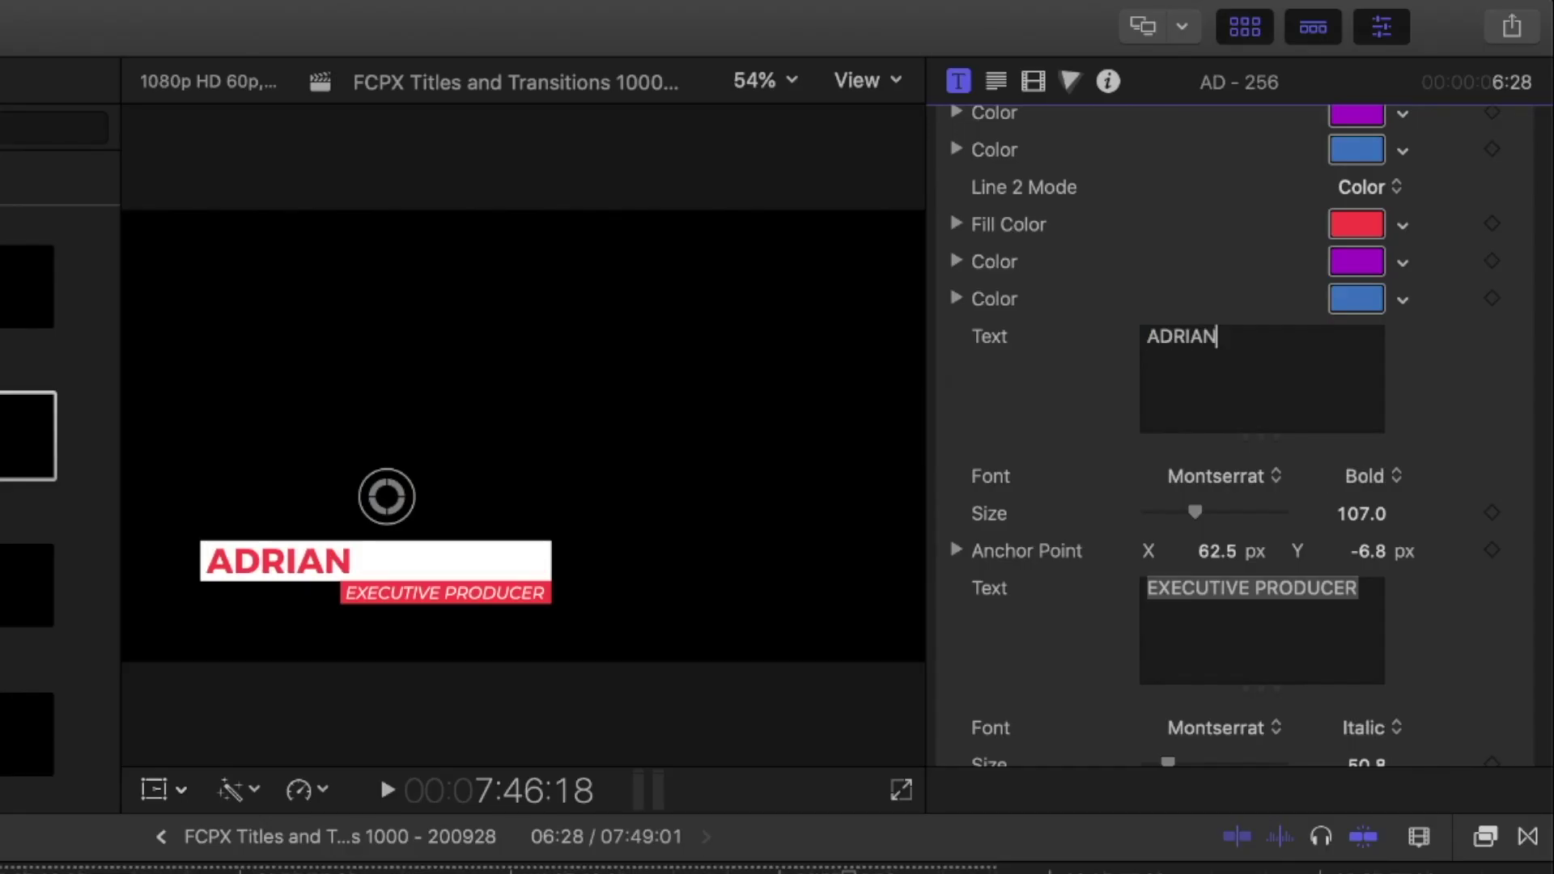
text( LEE)
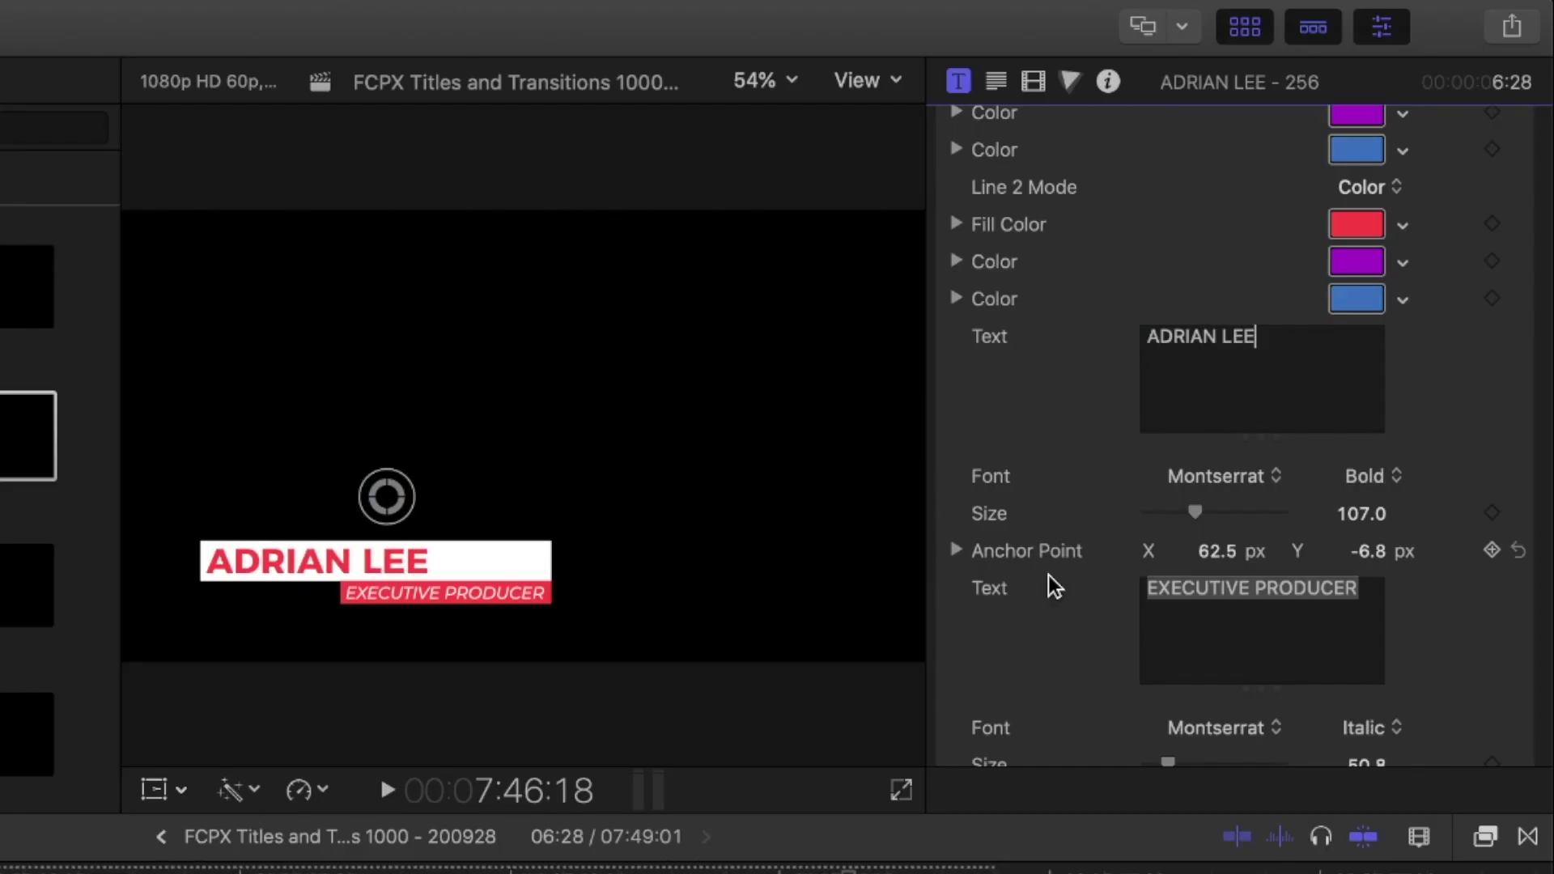
triple_click(1241, 590)
text(VID)
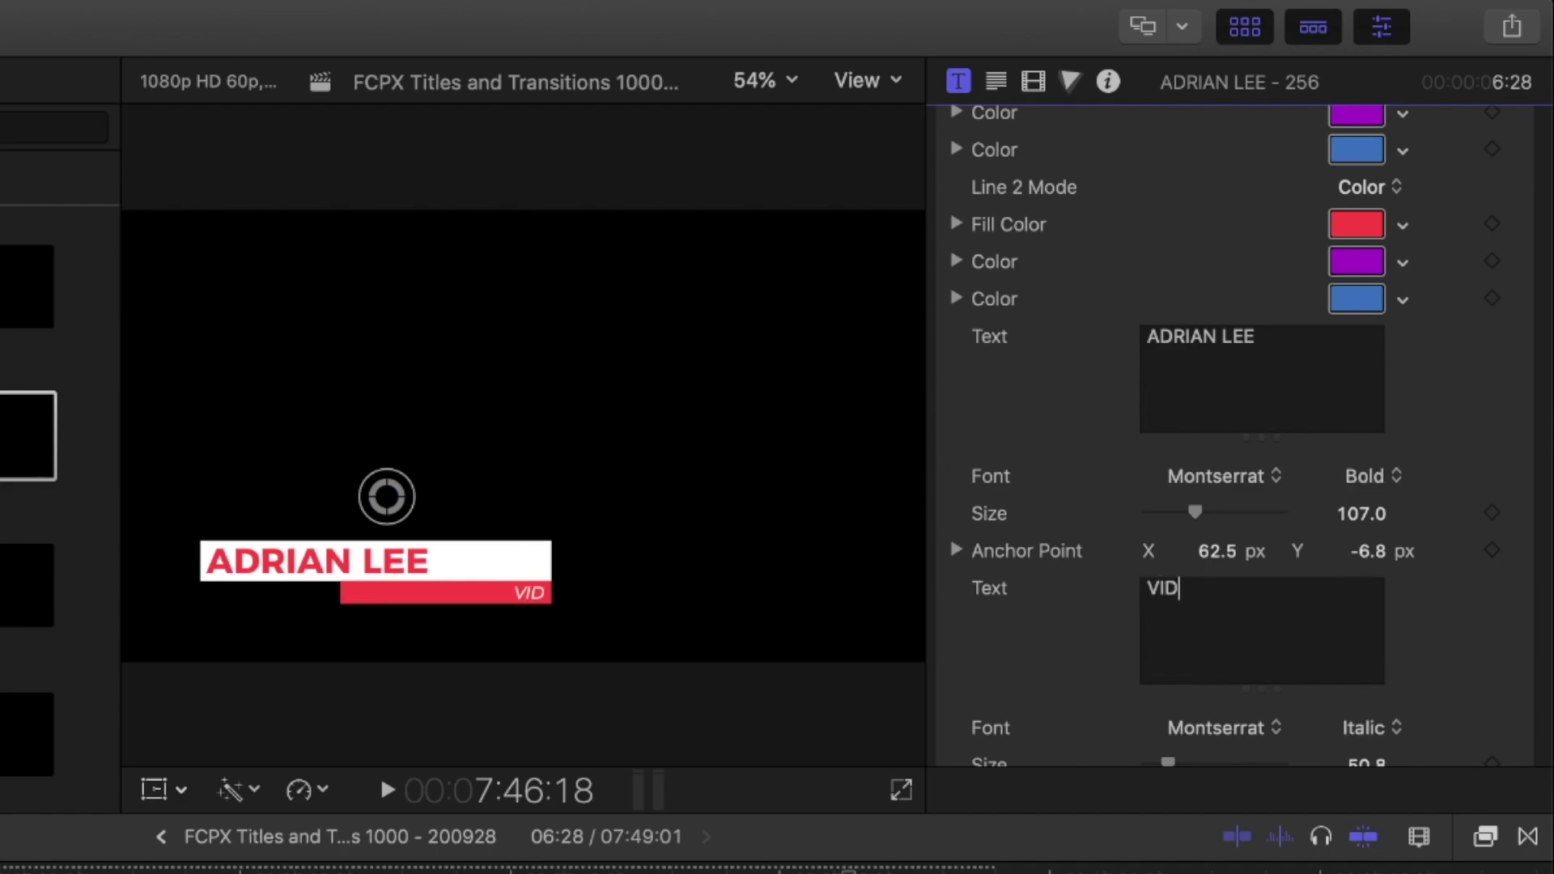
text(EOLANE.COM)
Set the lower third's Top Line Length to about 61 and its Bottom Line Length to about 89%.
scroll(1207, 324, down, 3)
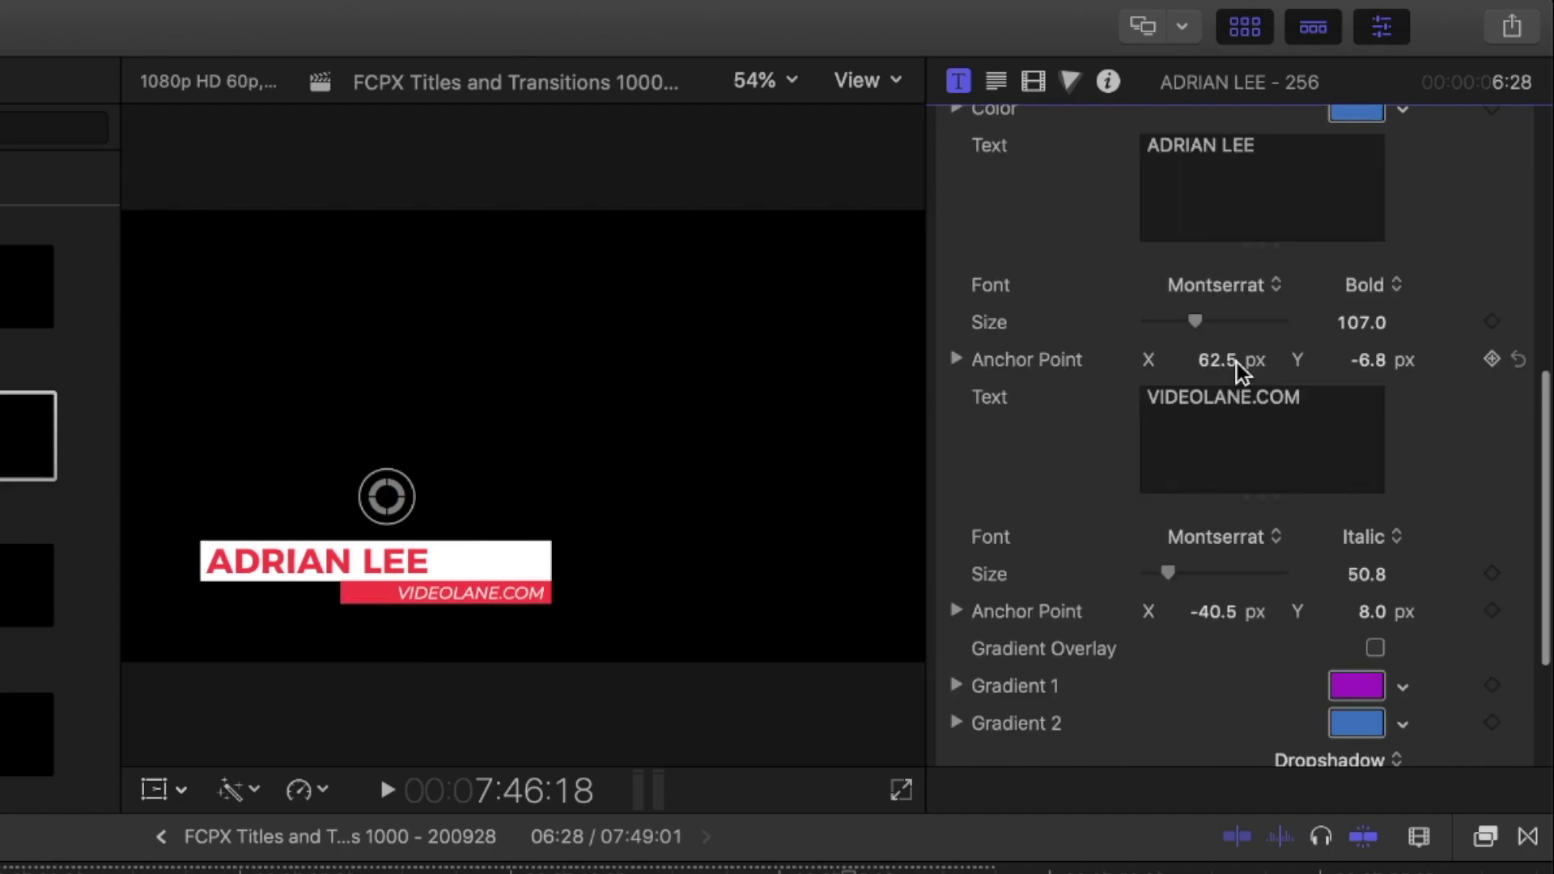
scroll(1065, 506, down, 3)
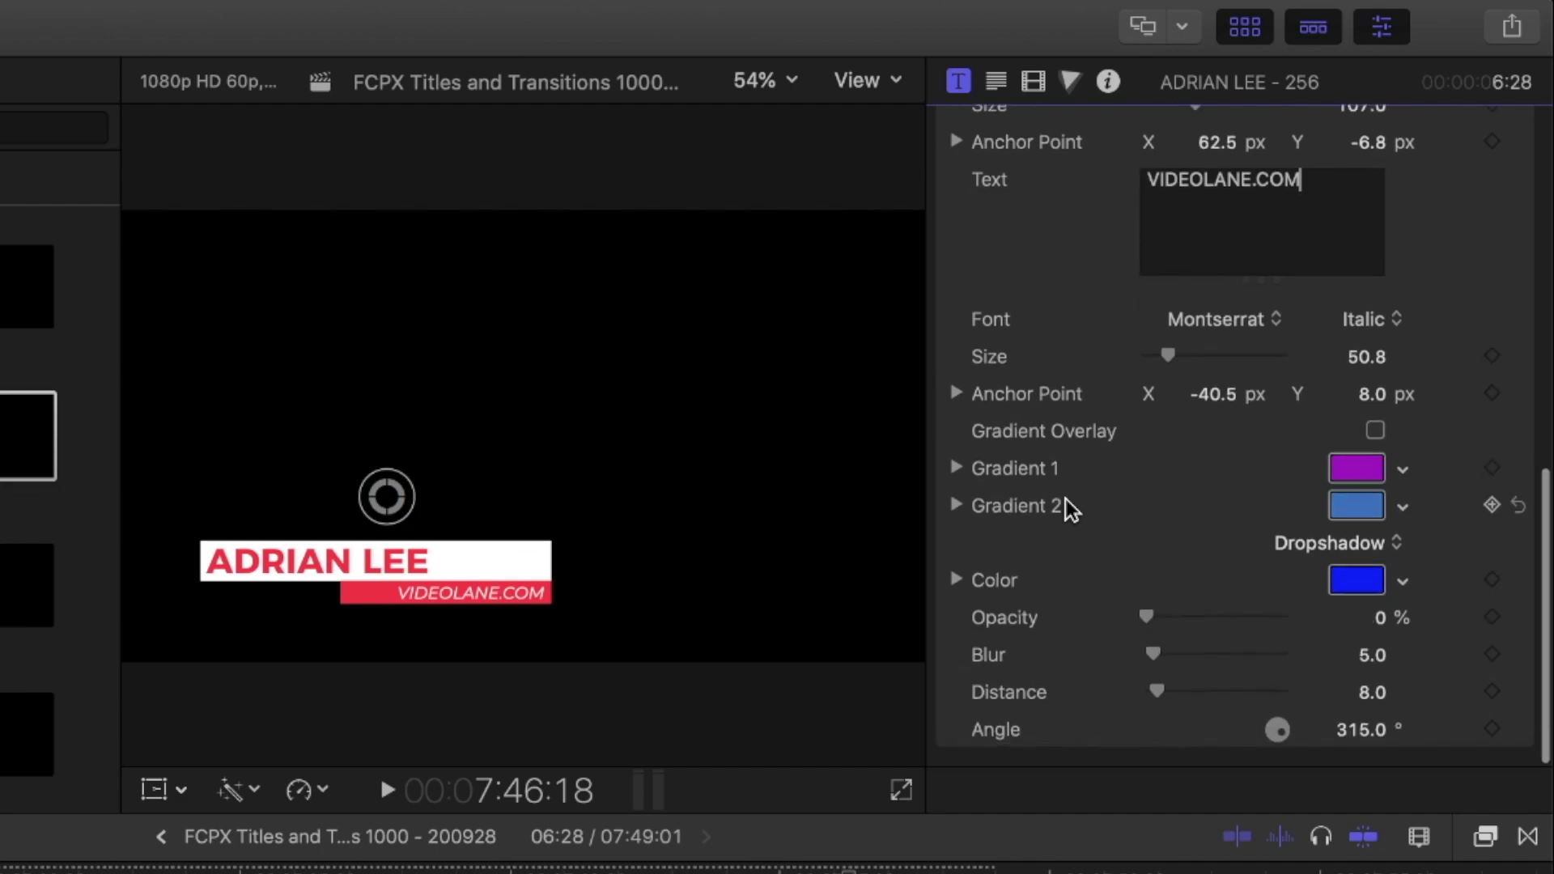
scroll(1065, 507, up, 9)
scroll(1072, 510, up, 2)
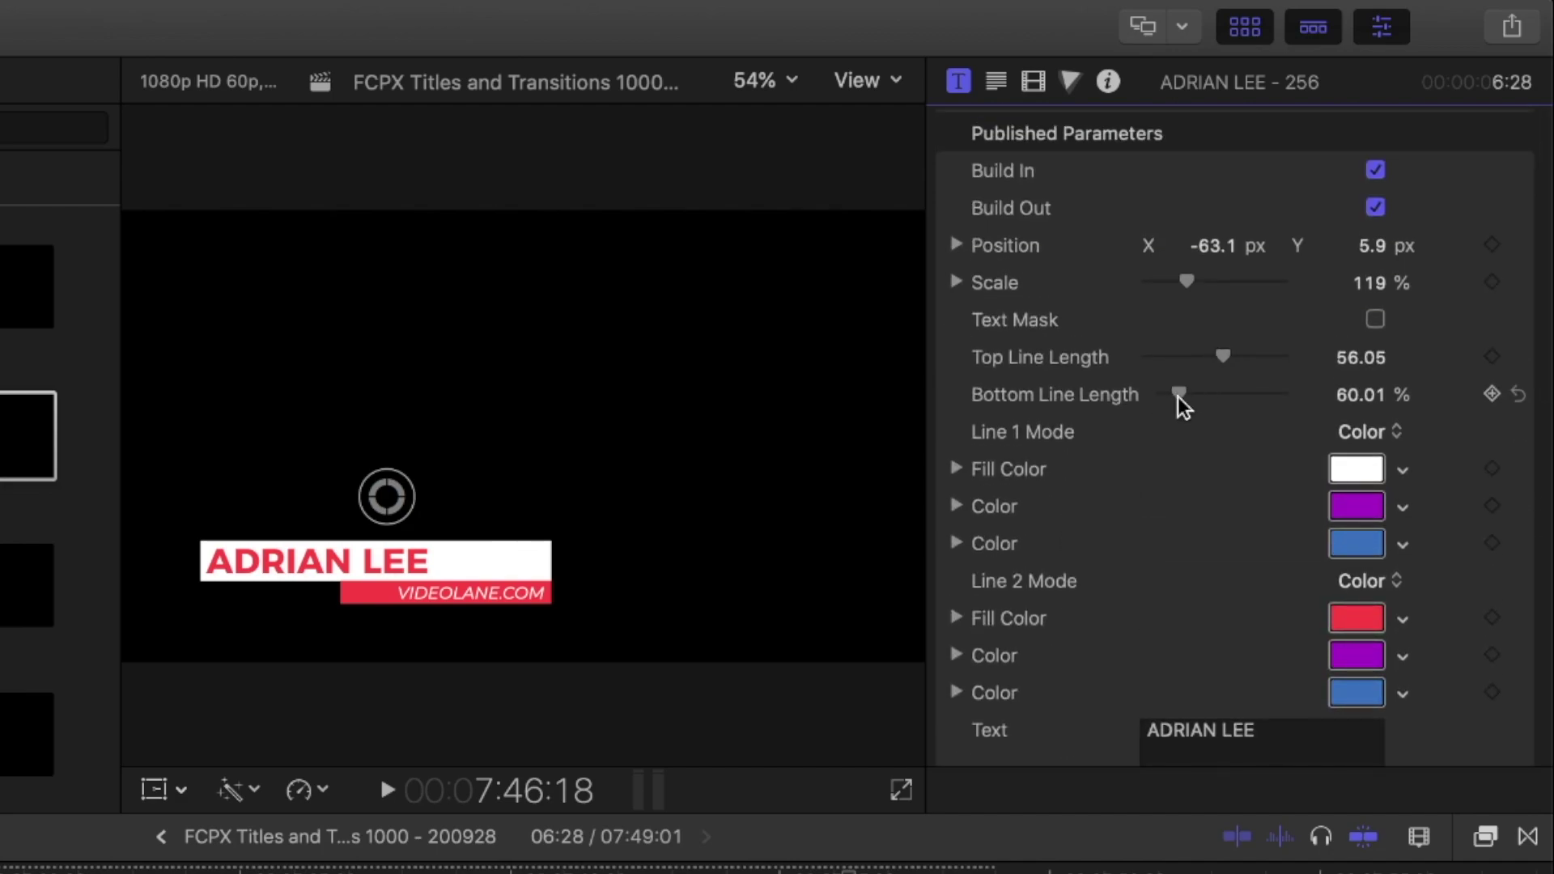
drag(1182, 391, 1194, 384)
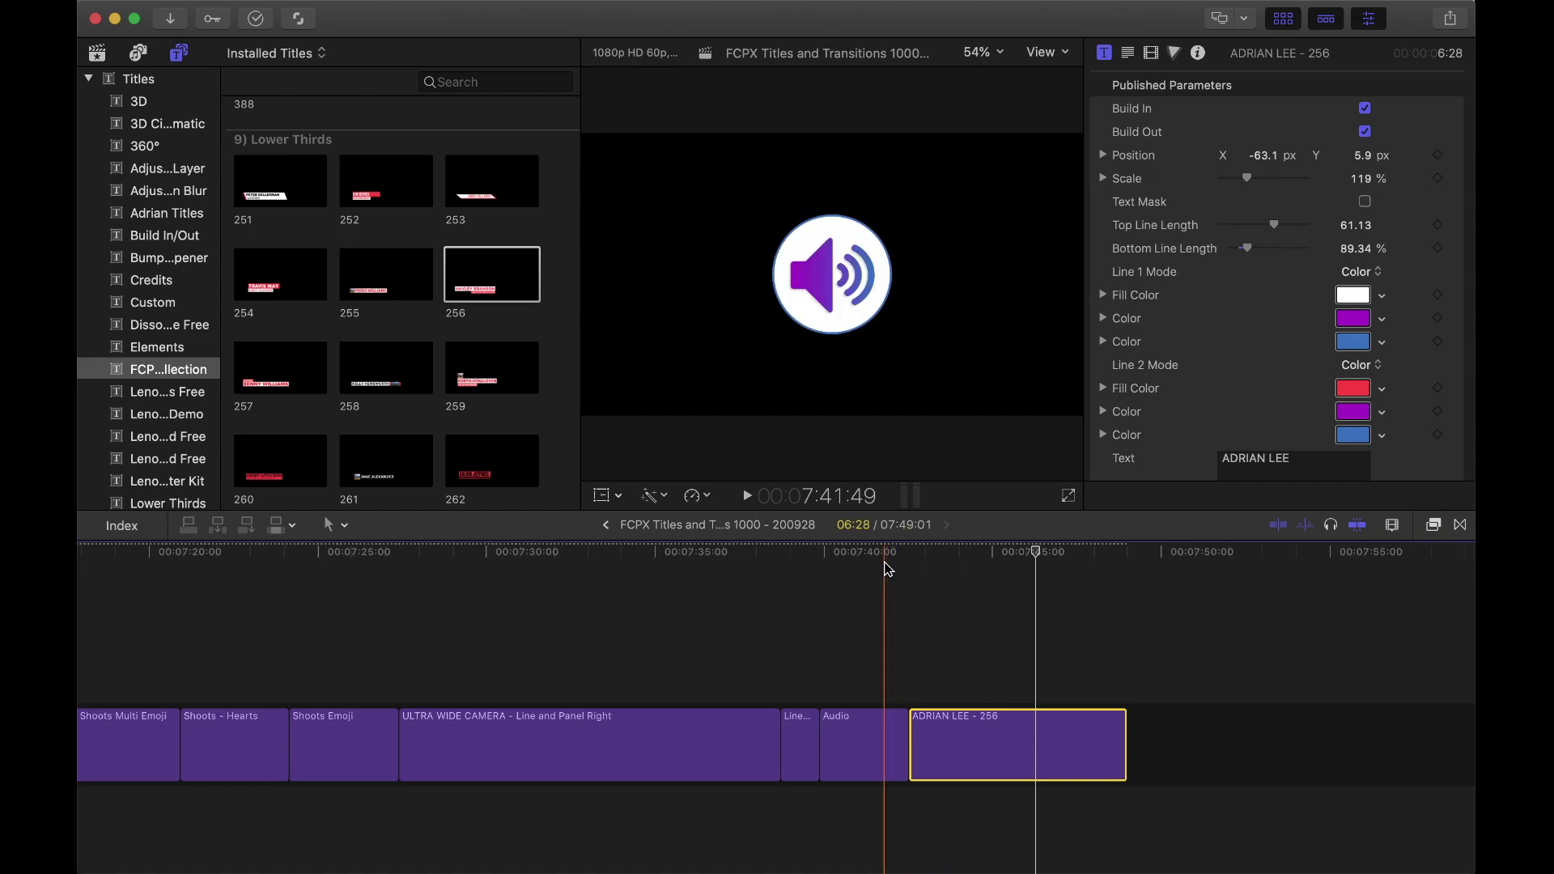
Look through the remaining lower thirds, the subscribe overlay used near 26 seconds, and the collection's Social Media titles.
scroll(247, 320, down, 5)
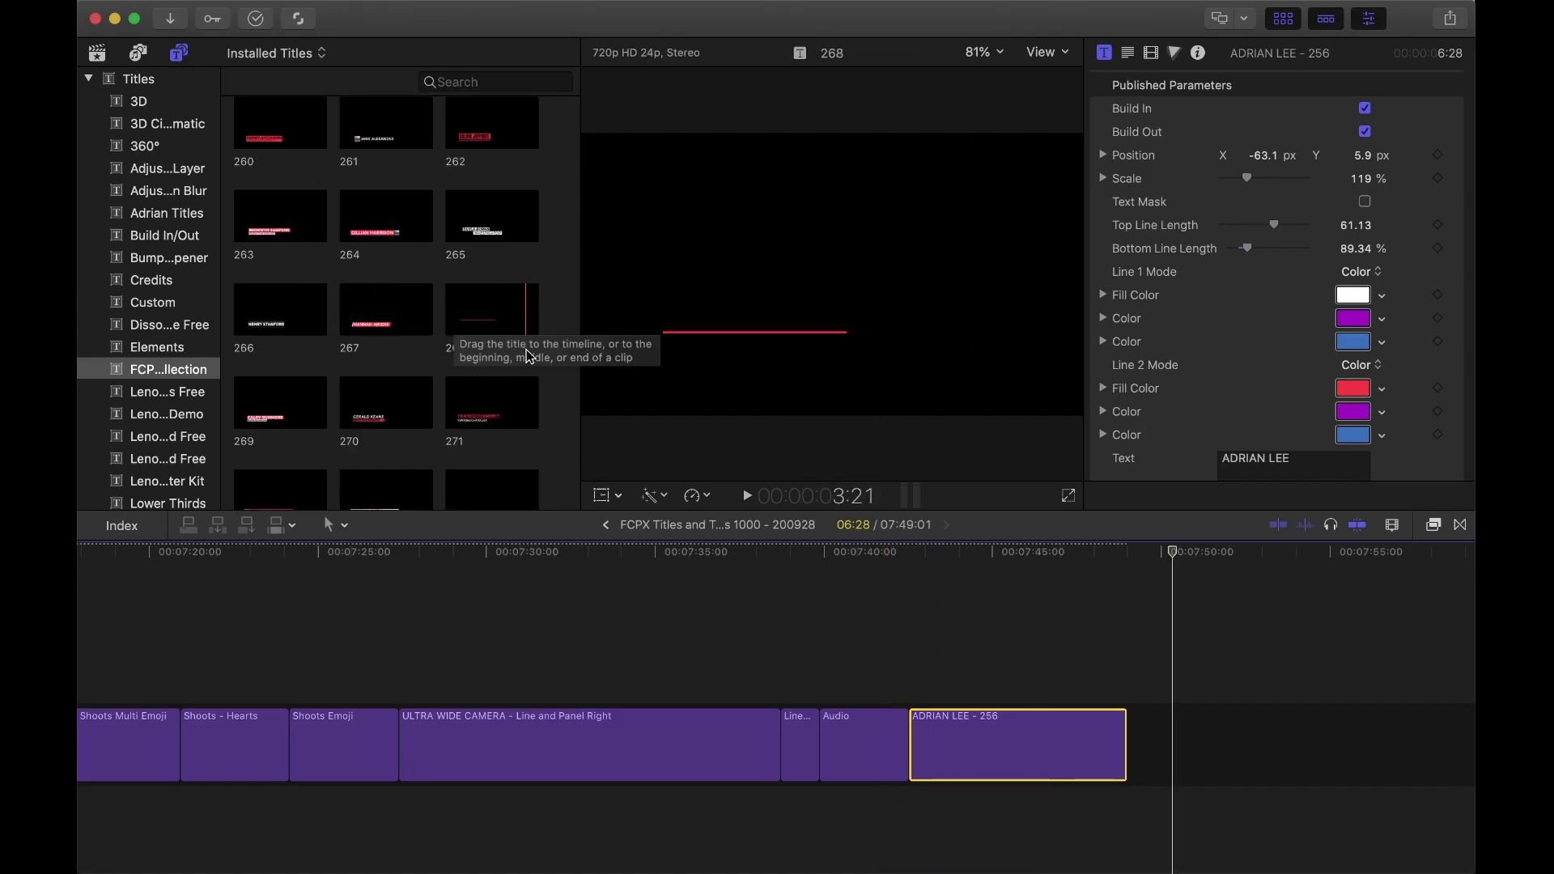
scroll(486, 409, down, 2)
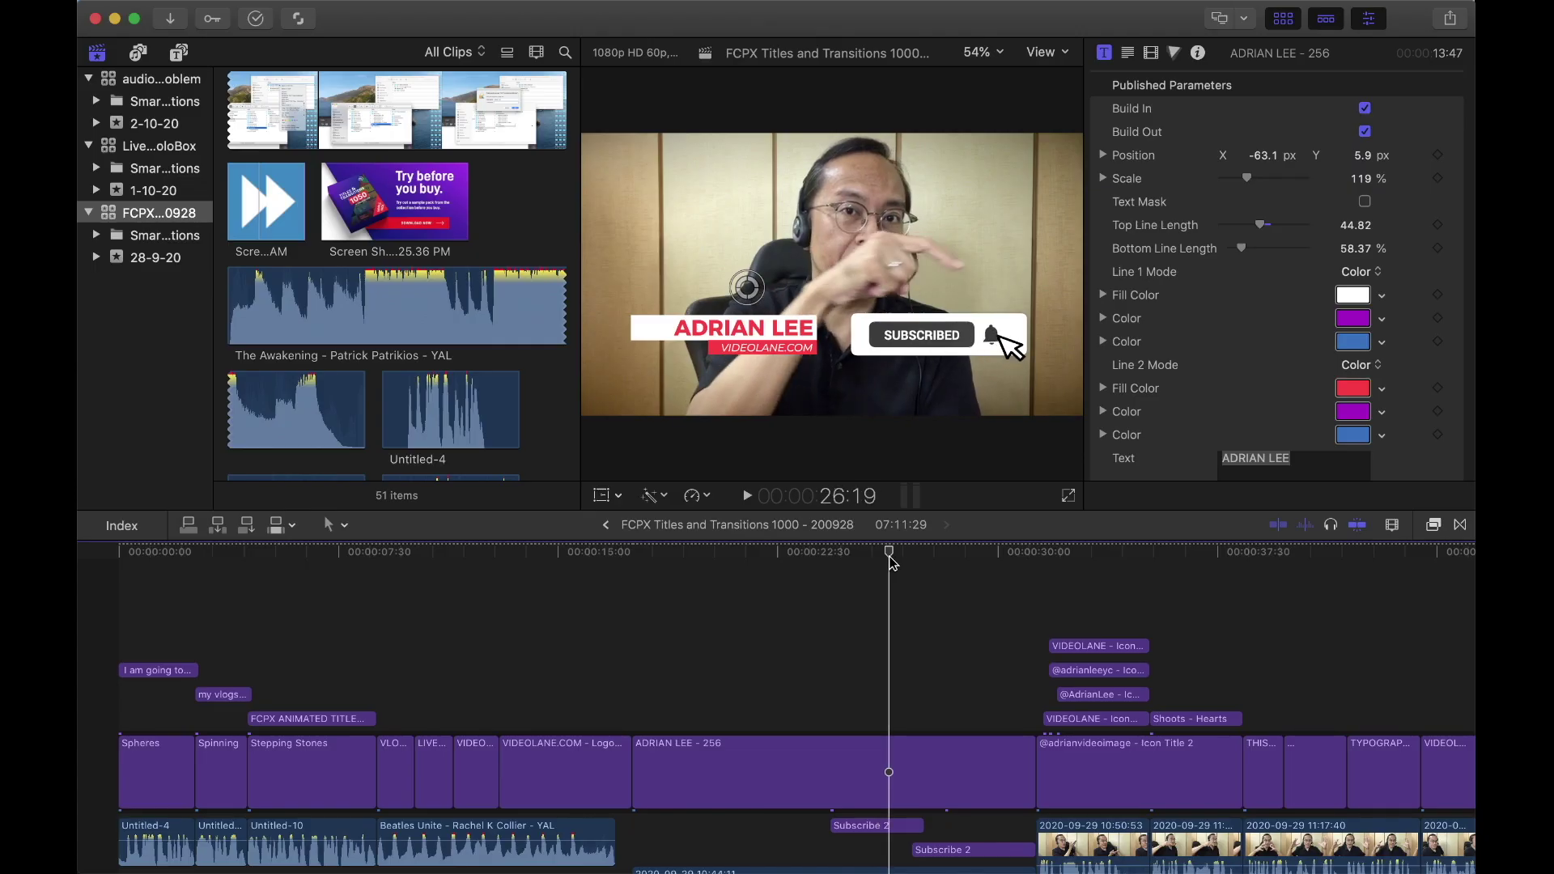
mouse_move(890, 560)
mouse_down()
mouse_move(844, 561)
mouse_move(902, 561)
mouse_move(875, 583)
mouse_up()
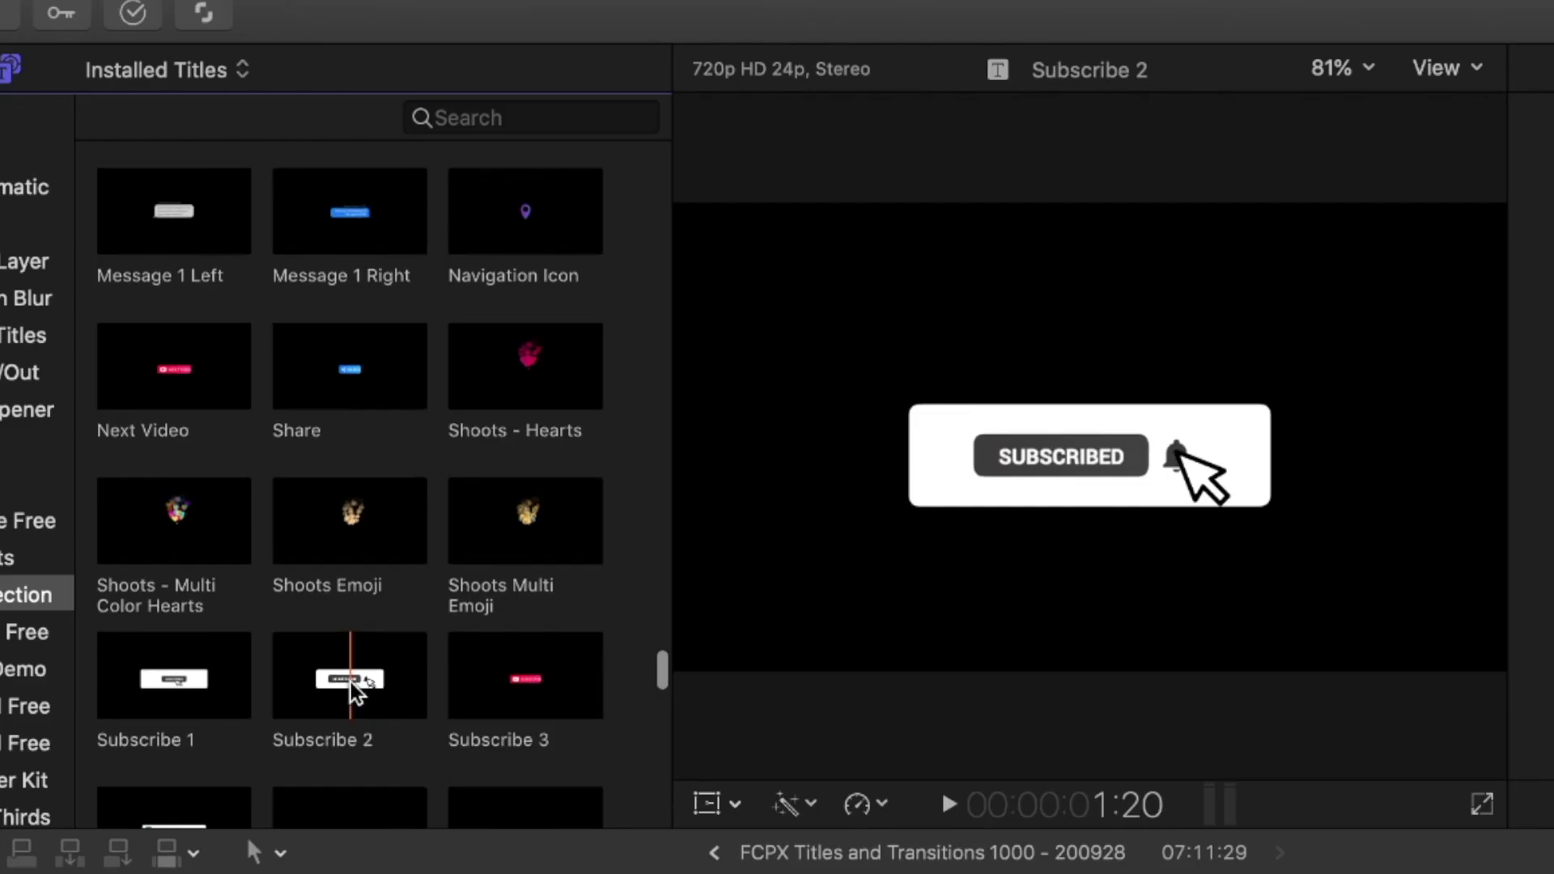
scroll(350, 685, up, 10)
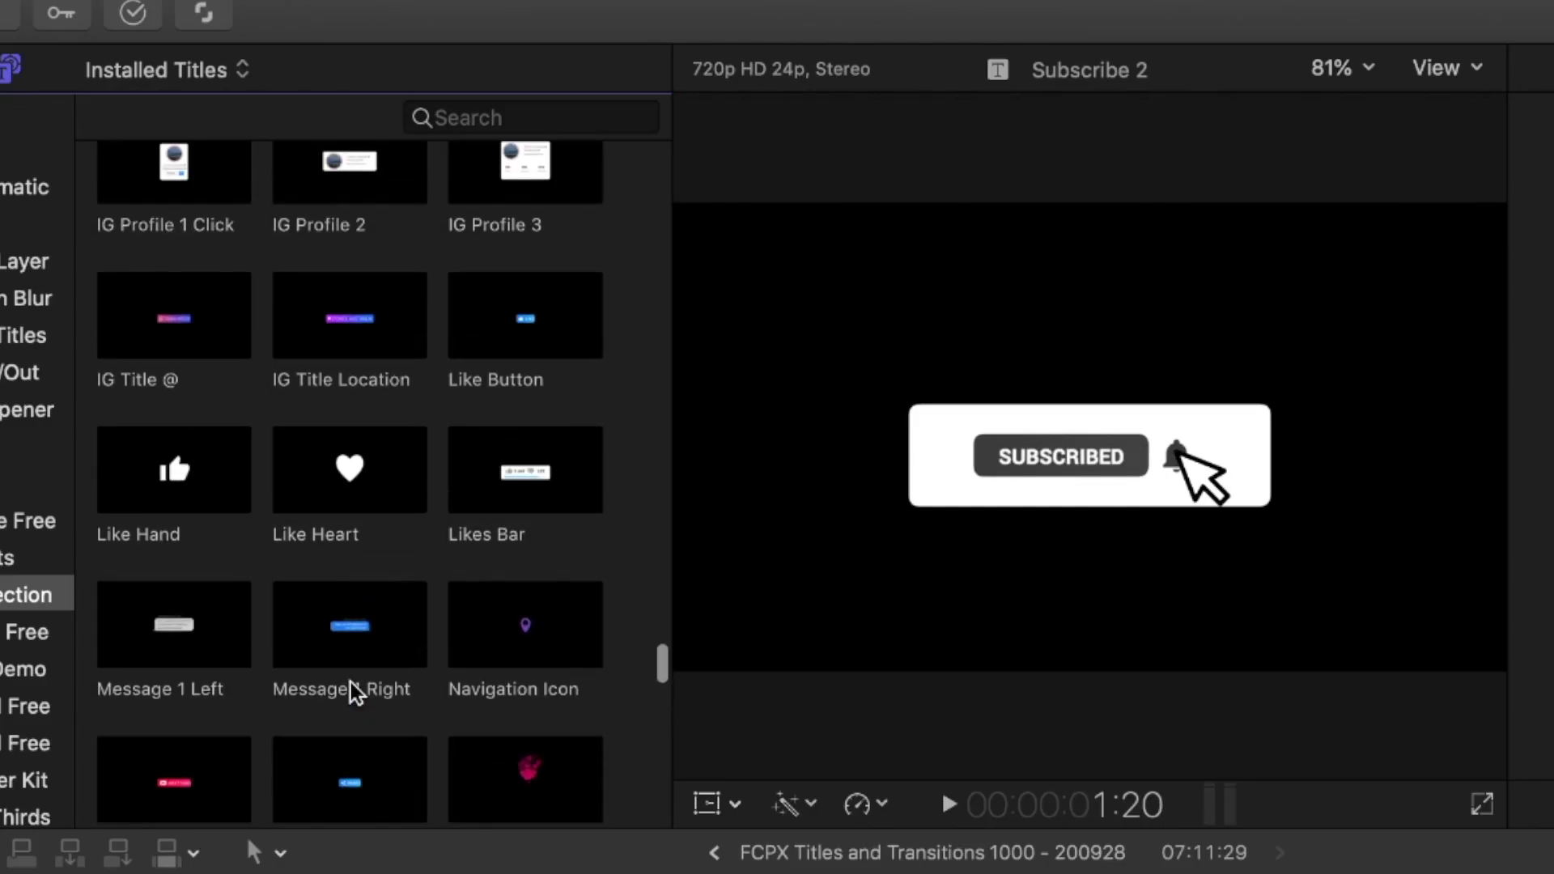
scroll(351, 682, up, 15)
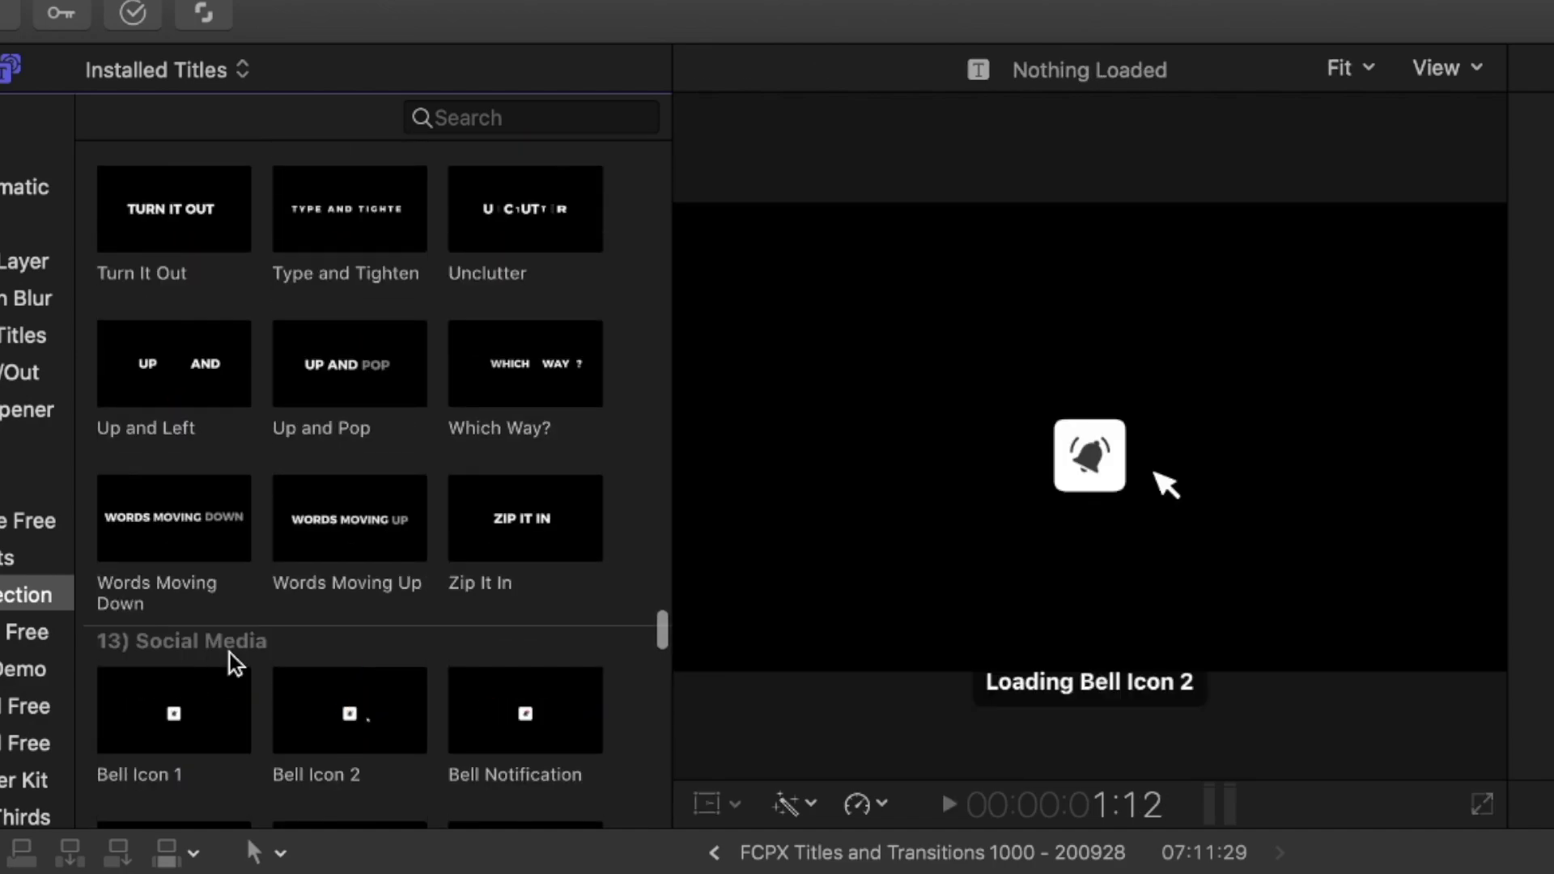
scroll(250, 686, down, 5)
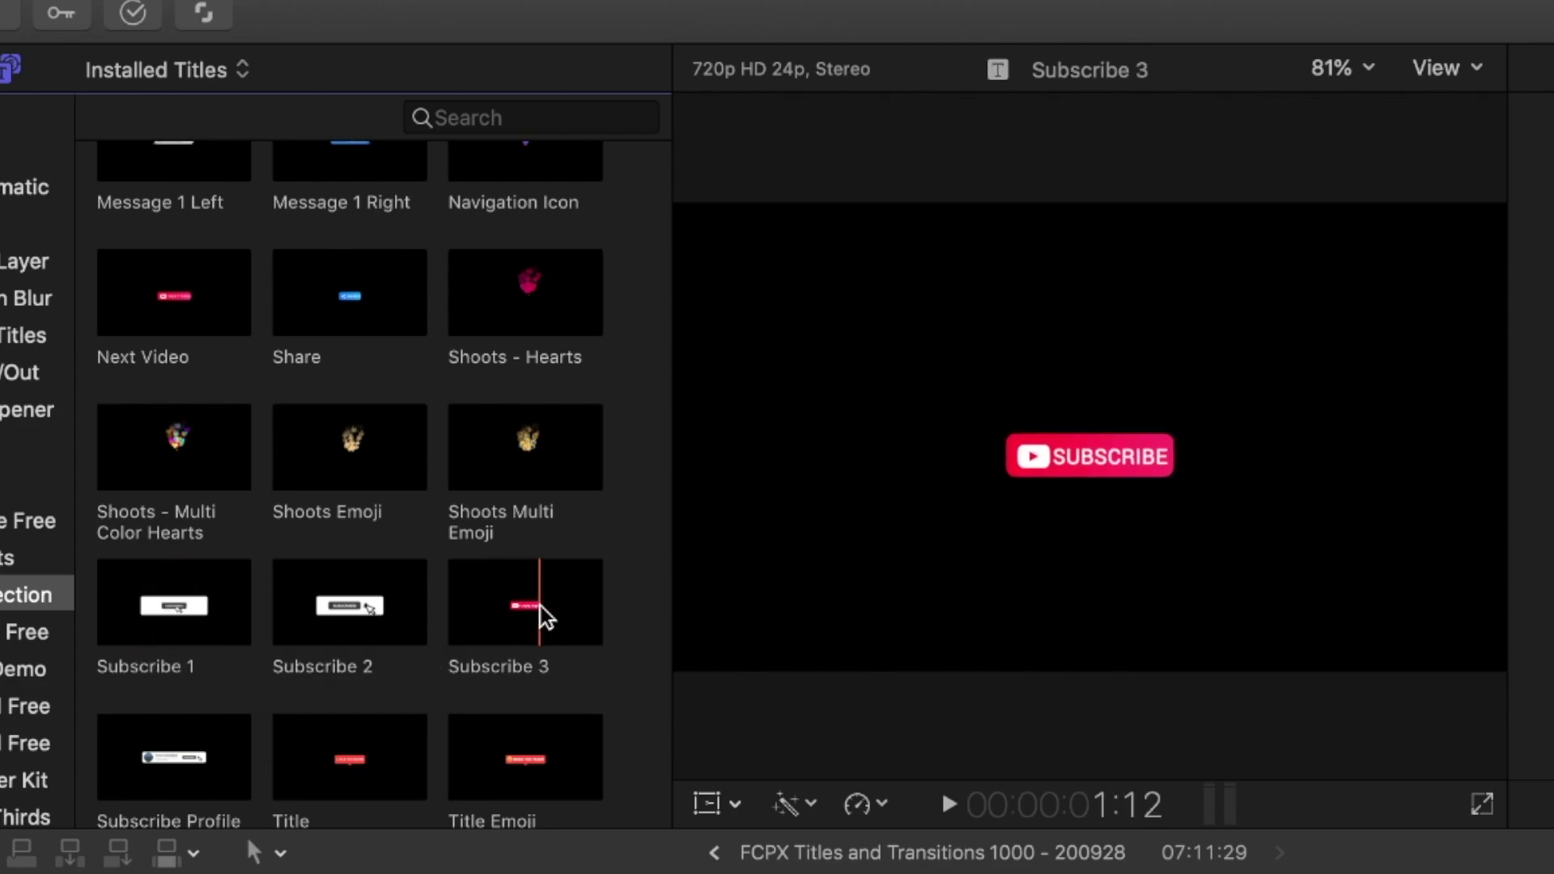
scroll(181, 549, down, 2)
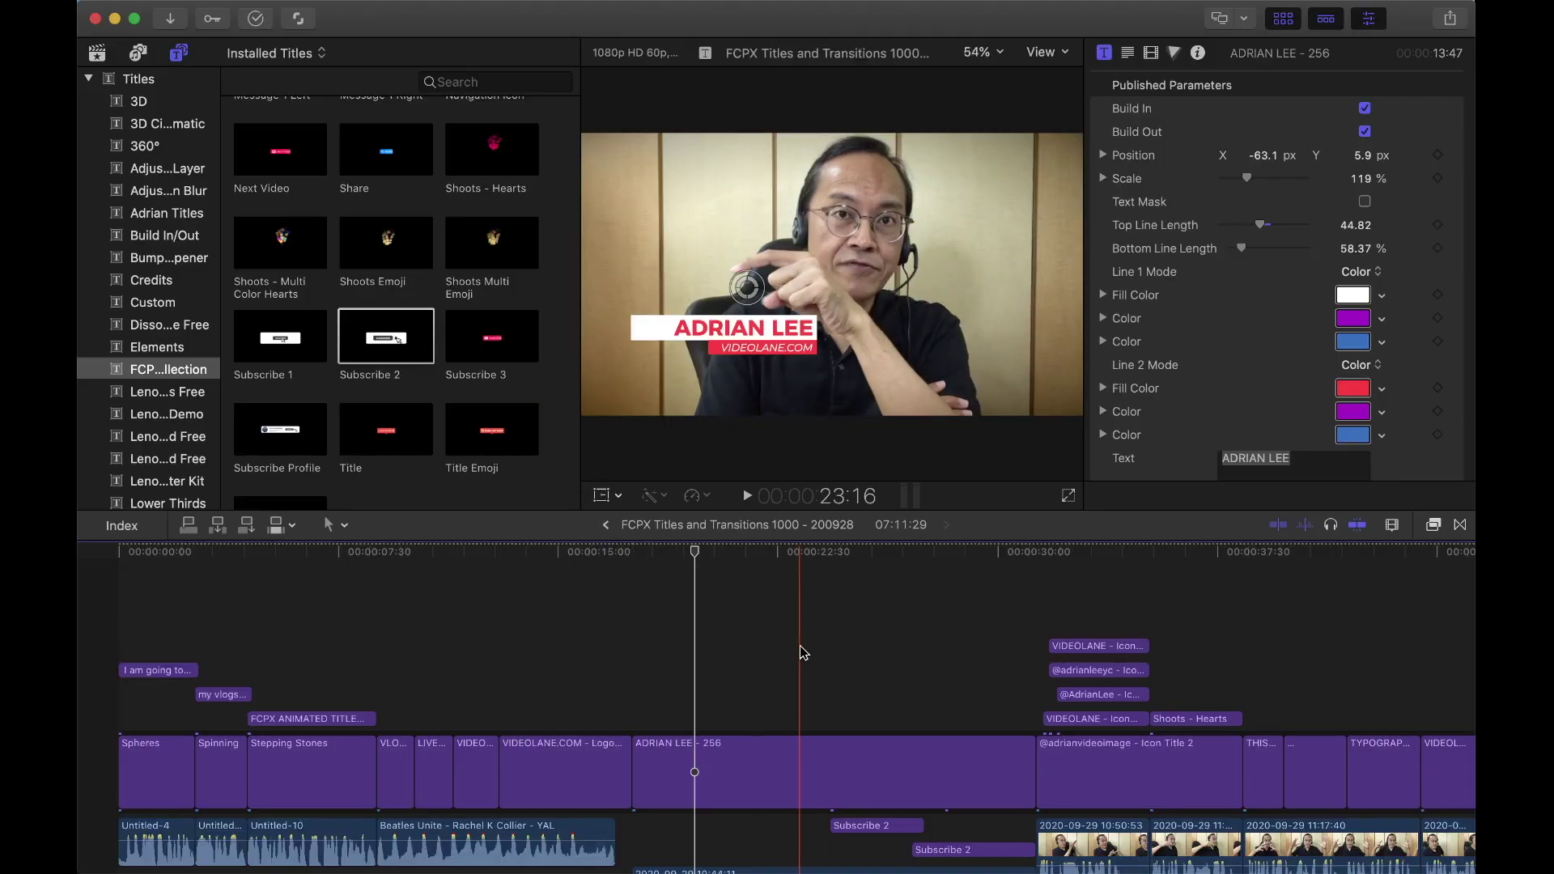
Add the Subscribe 2 title from Social Media at the end of the timeline.
scroll(804, 653, right, 2)
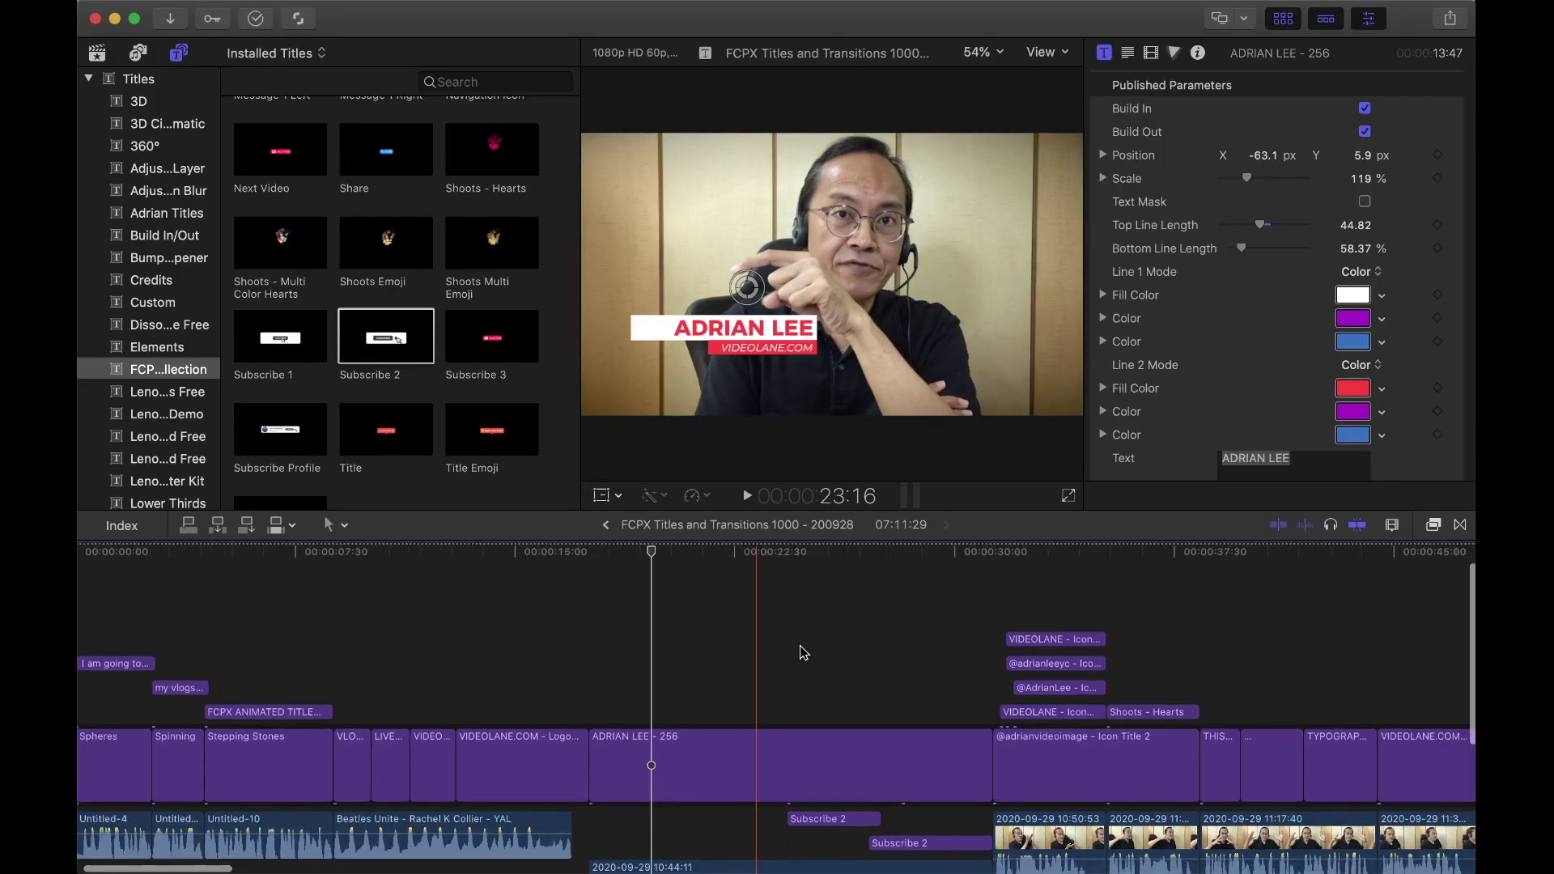
scroll(804, 653, right, 20)
drag(397, 350, 1152, 748)
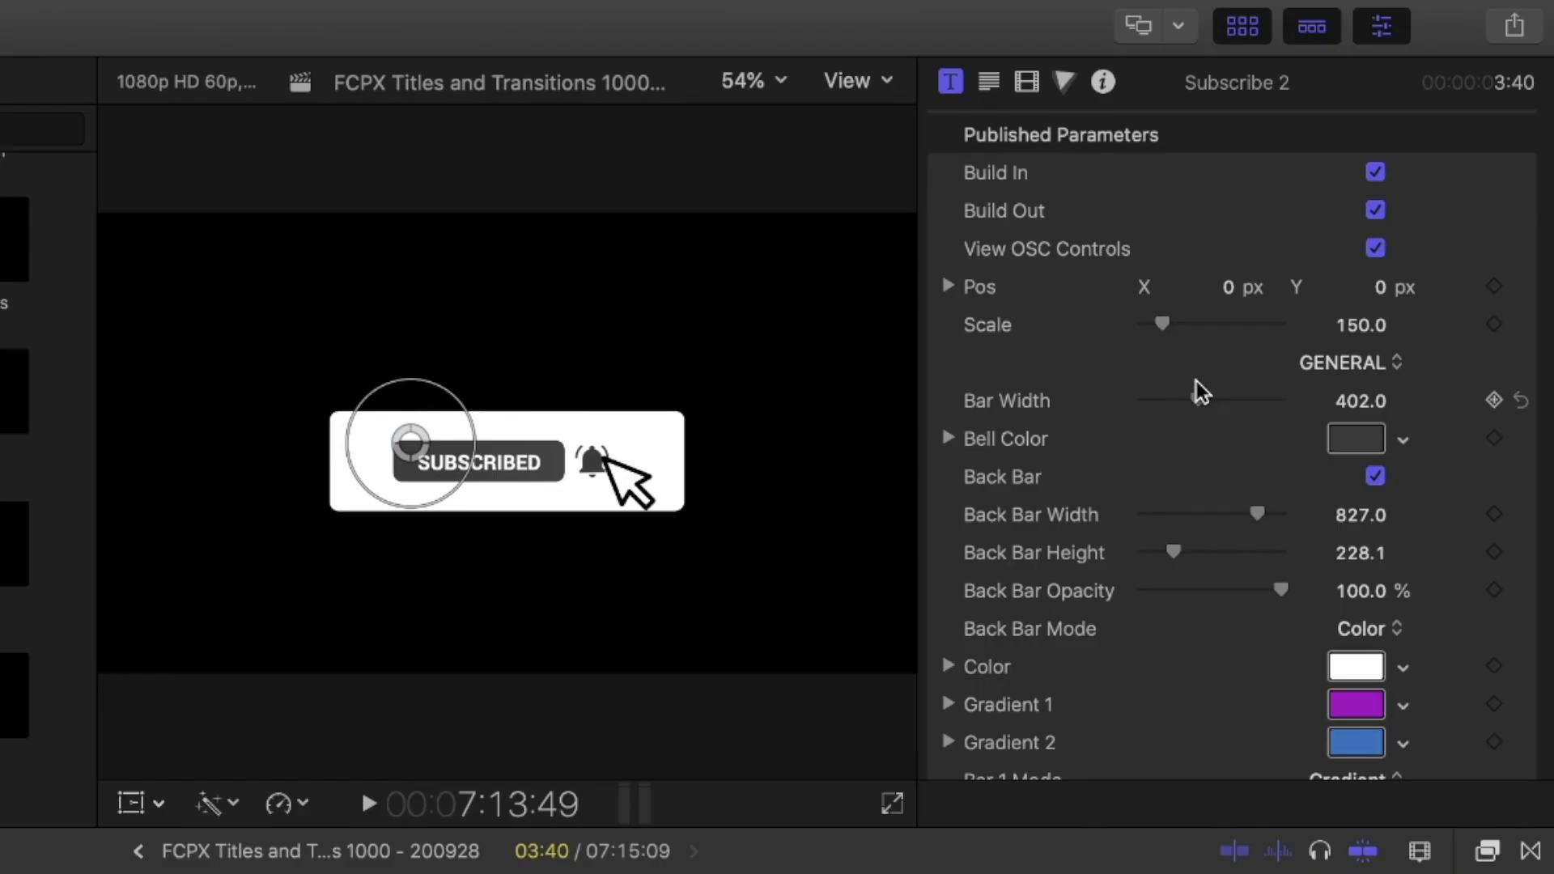
Set the Subscribe 2 title's Bar Width to 433, Back Bar Width to 702 and Back Bar Height to 144.
drag(1202, 399, 1206, 399)
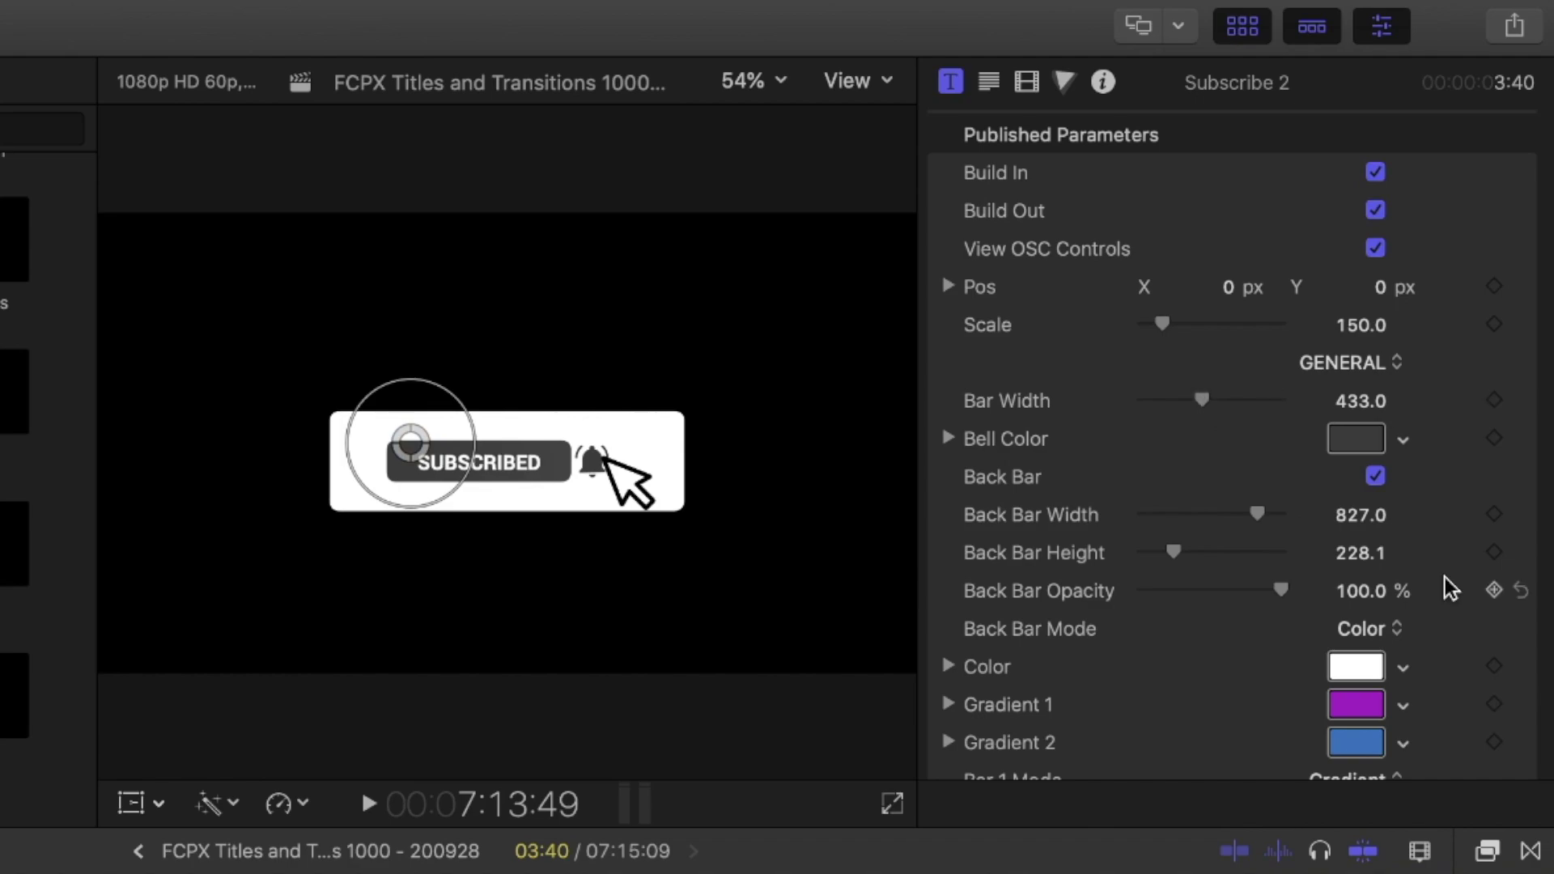
scroll(1445, 576, down, 5)
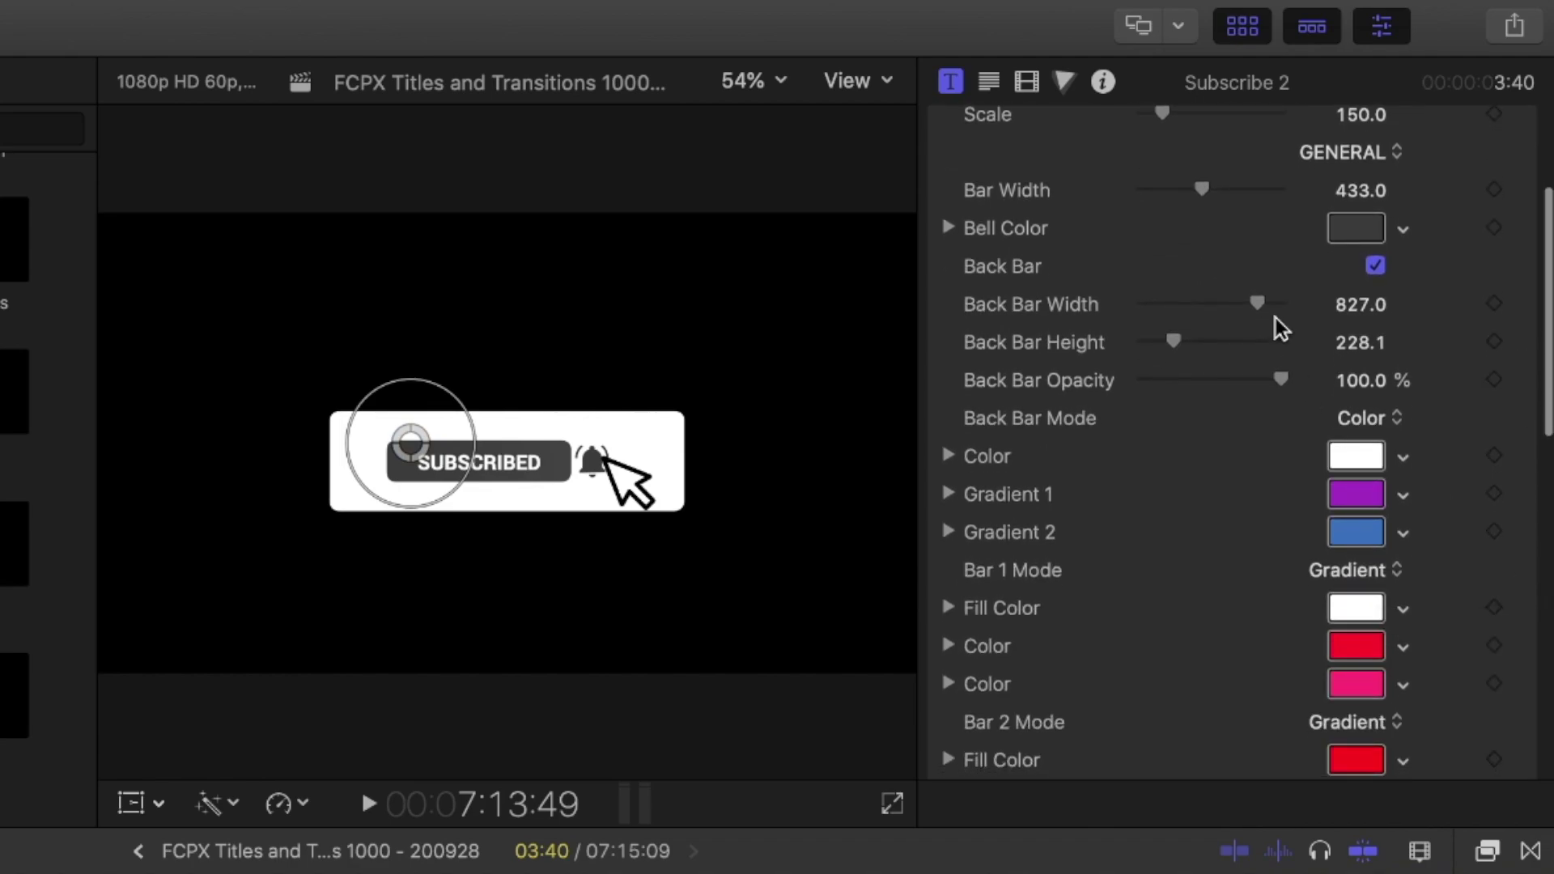
drag(1256, 305, 1162, 342)
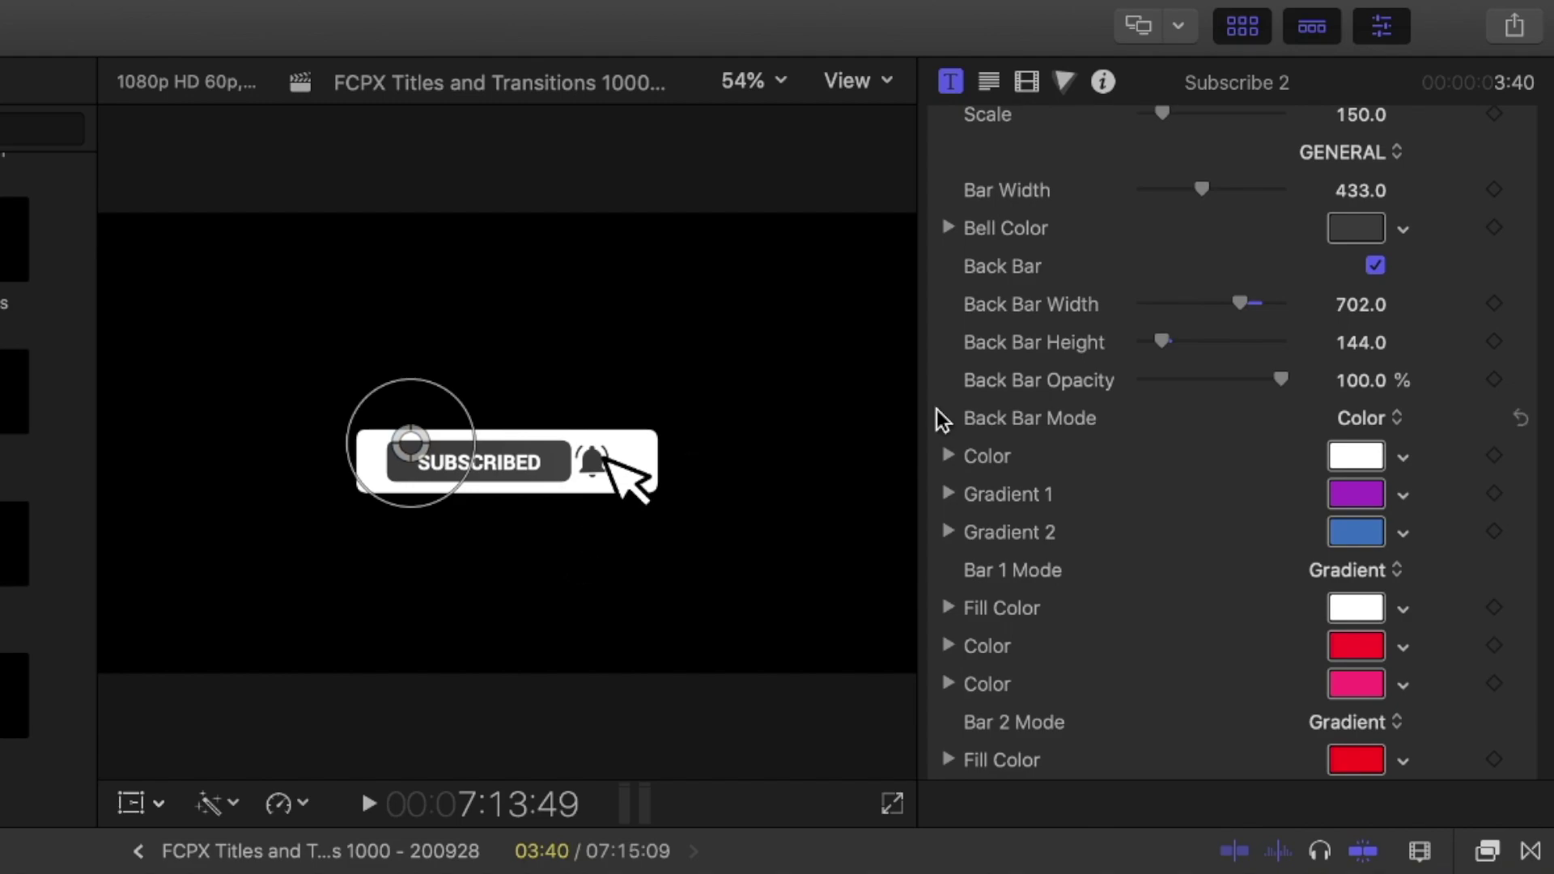
Change both SUBSCRIBE text fields of the Subscribe 2 title to "LIKE".
scroll(937, 416, down, 10)
click(1276, 265)
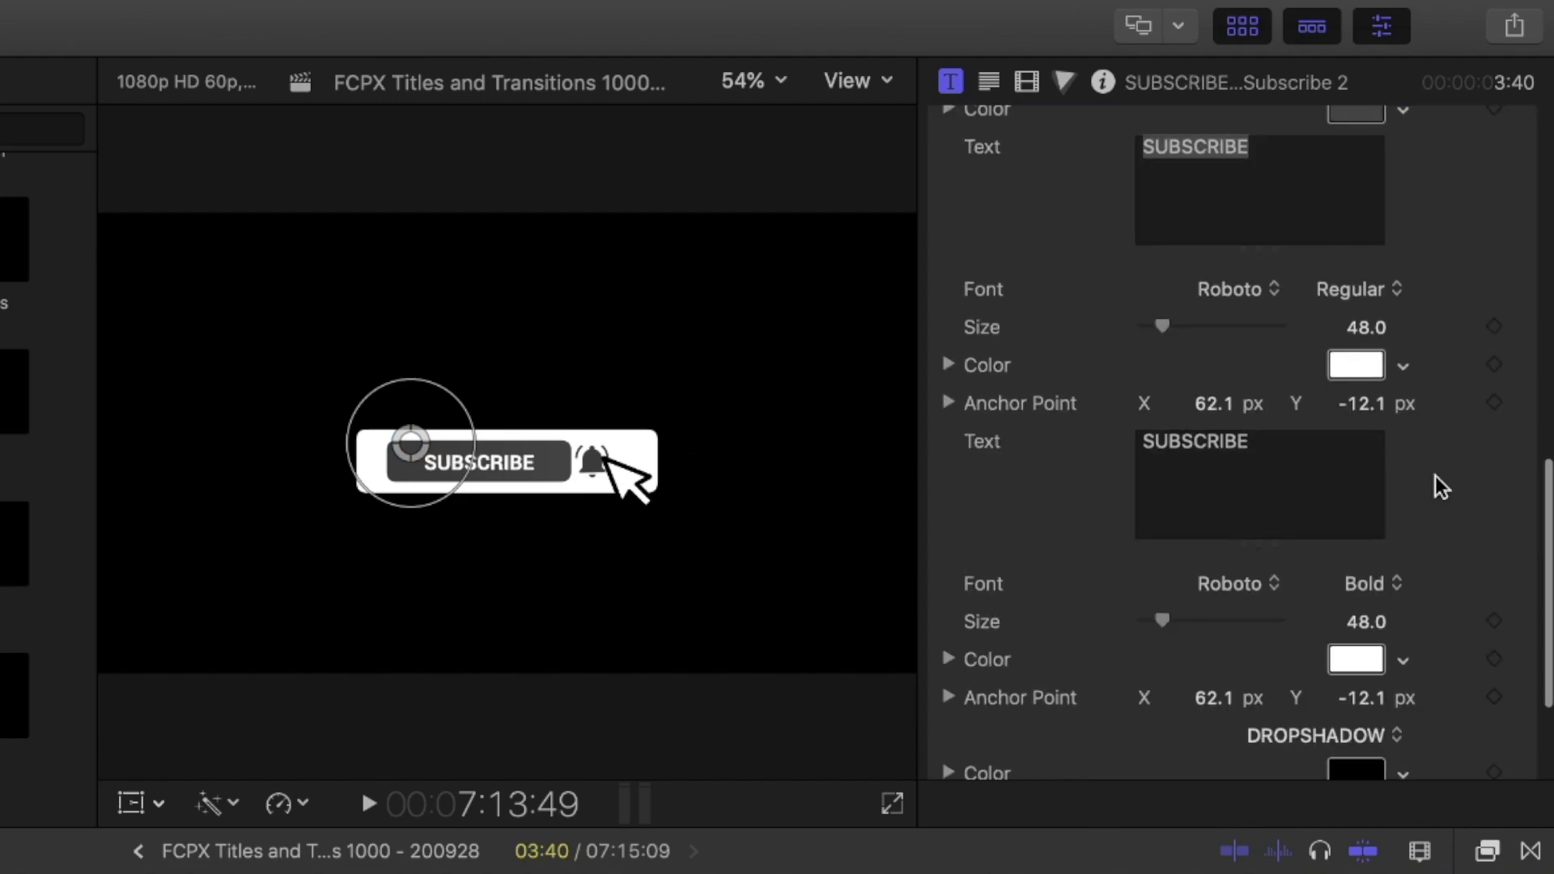
scroll(1436, 476, up, 4)
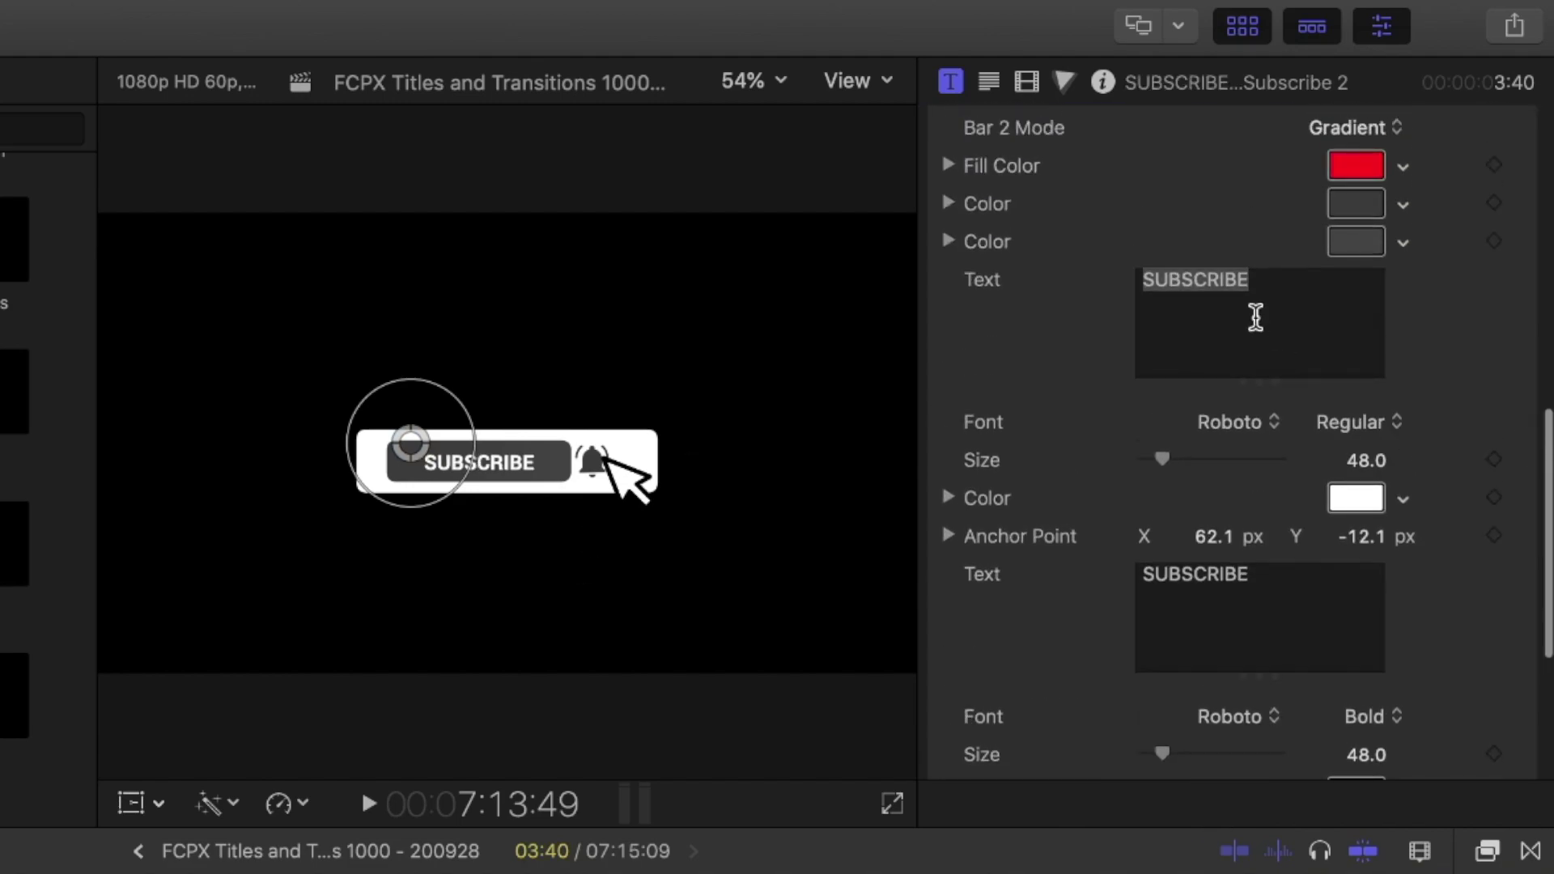
drag(1262, 278, 1183, 283)
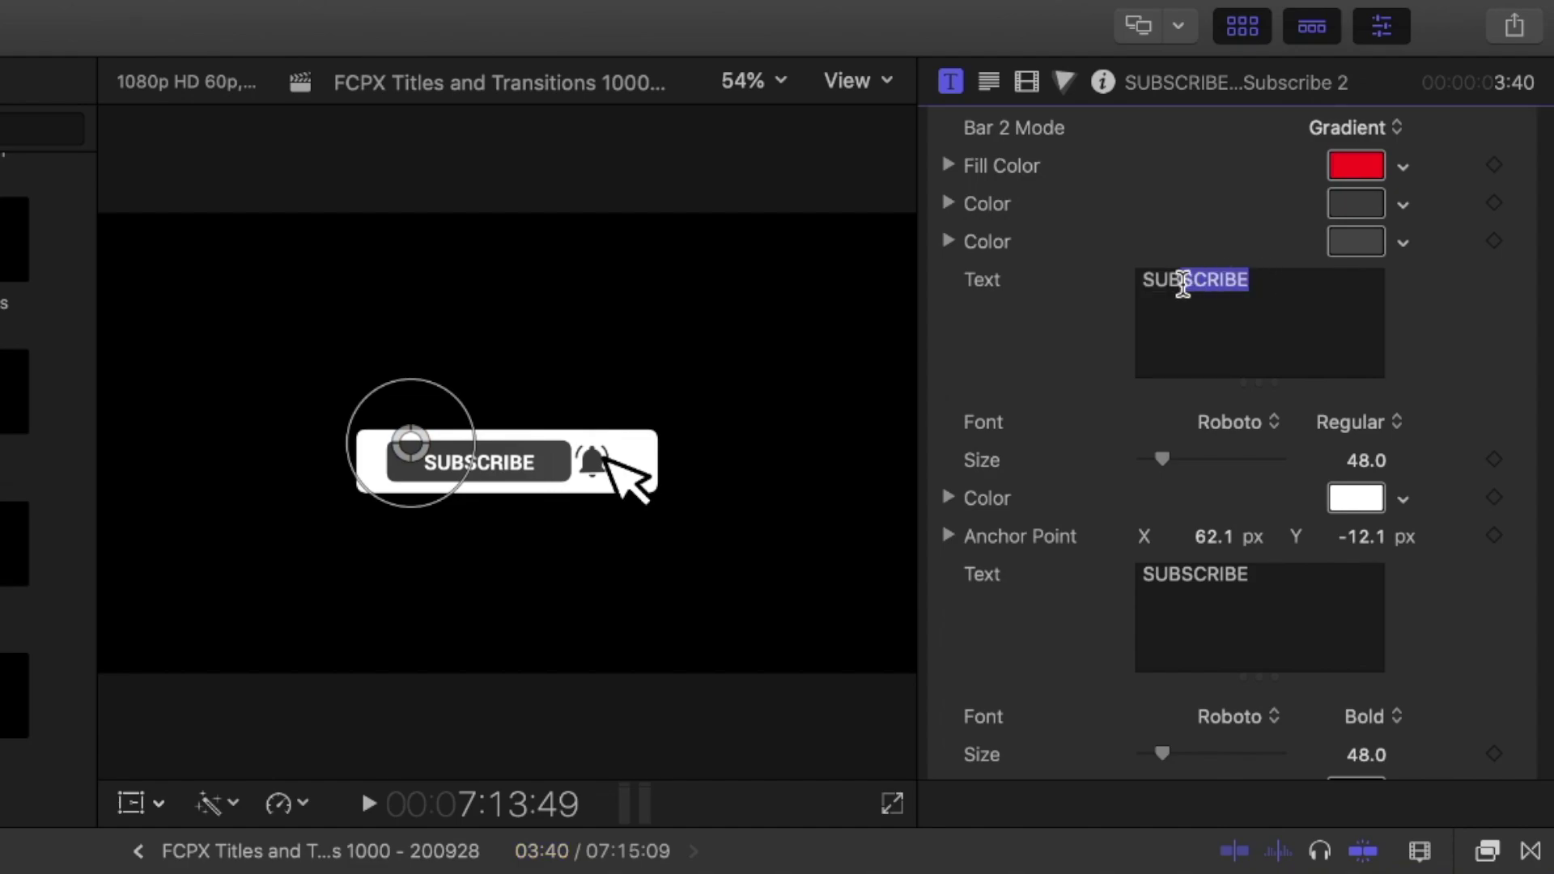
text(LIKE)
drag(1250, 574, 1103, 586)
text(LIK)
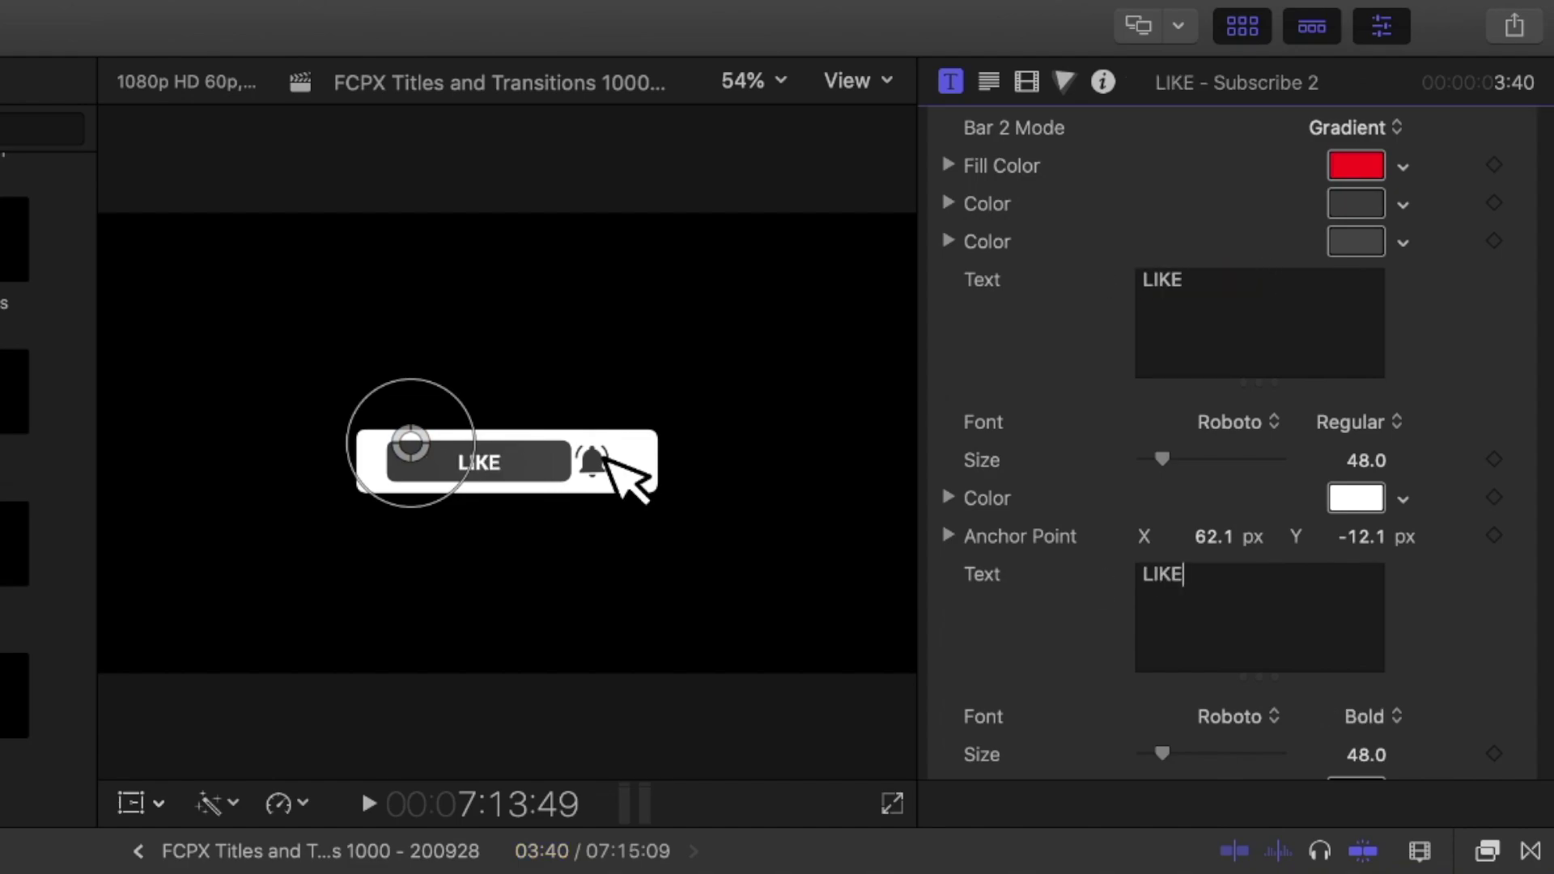
Review the Subscribe 2 title's bar size, gradient and fill colour parameters.
scroll(1488, 360, up, 10)
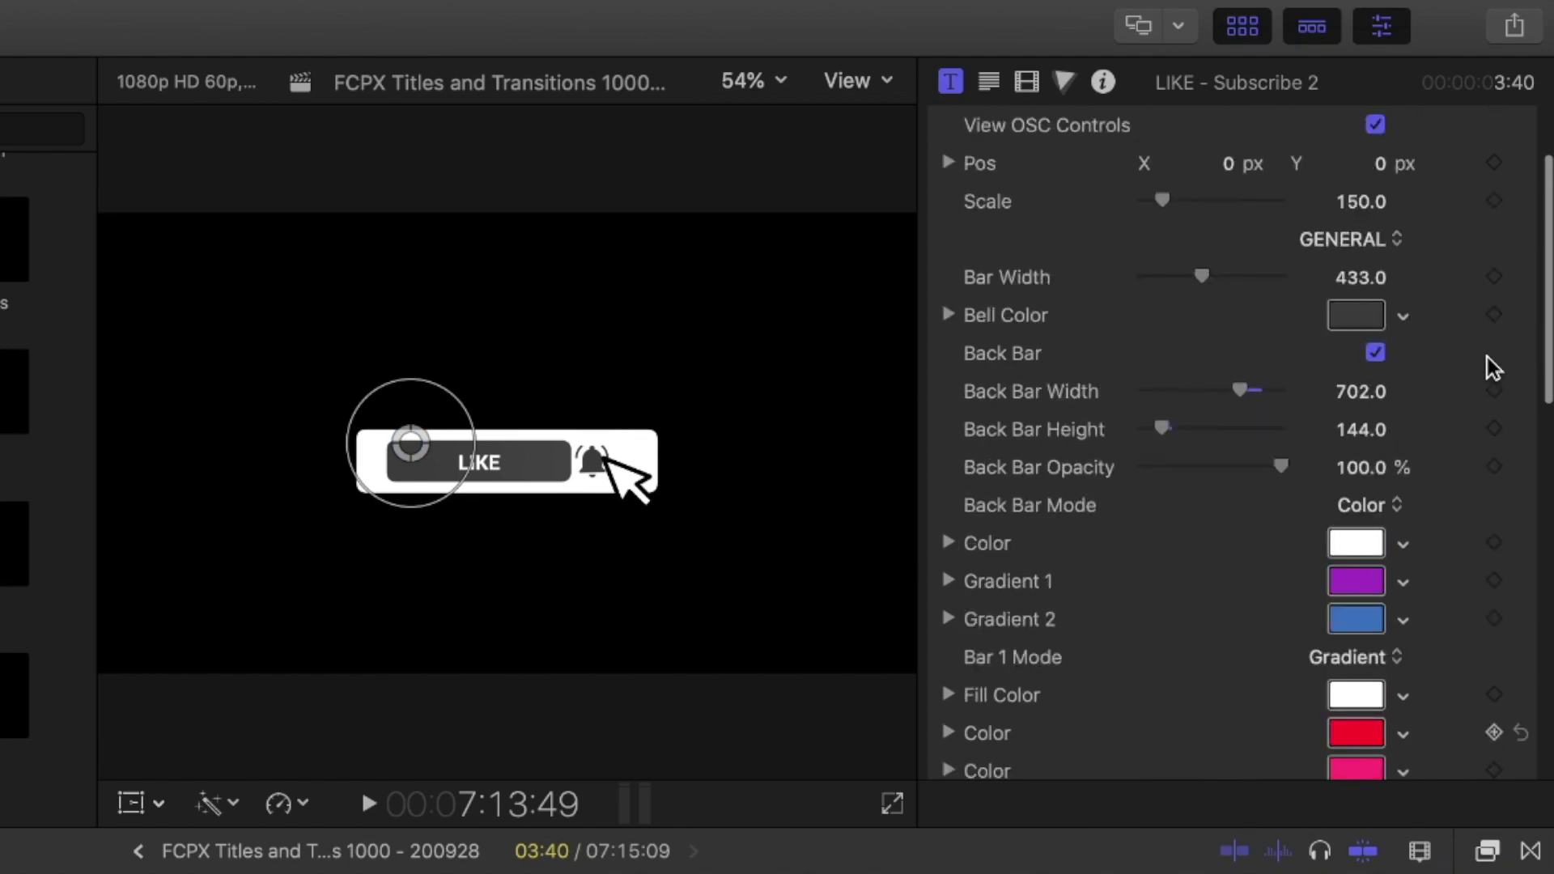
scroll(1445, 506, down, 5)
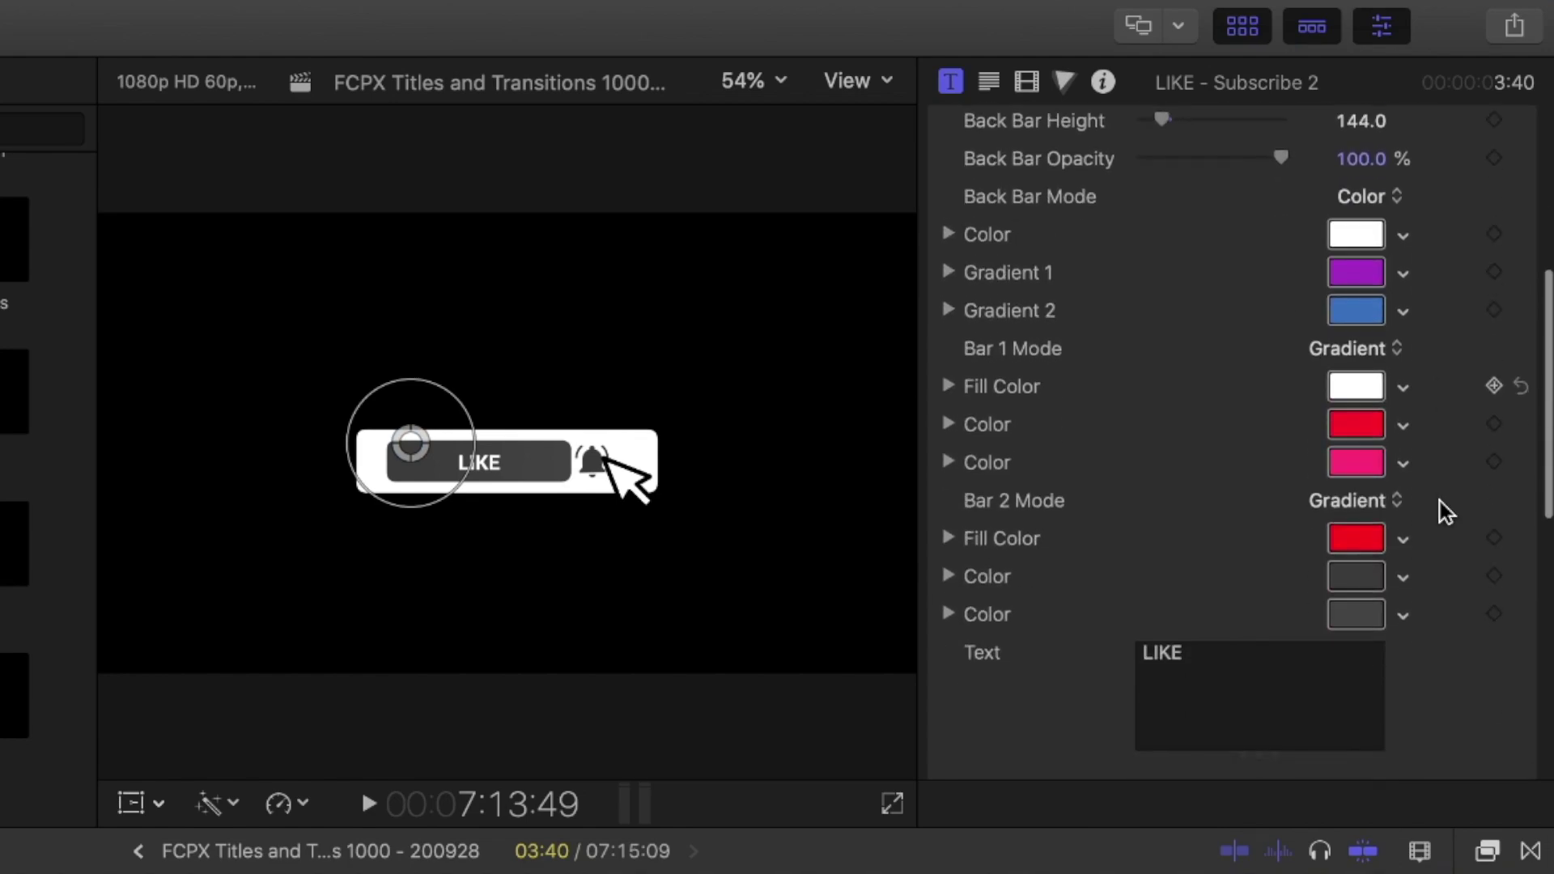
scroll(1440, 501, down, 10)
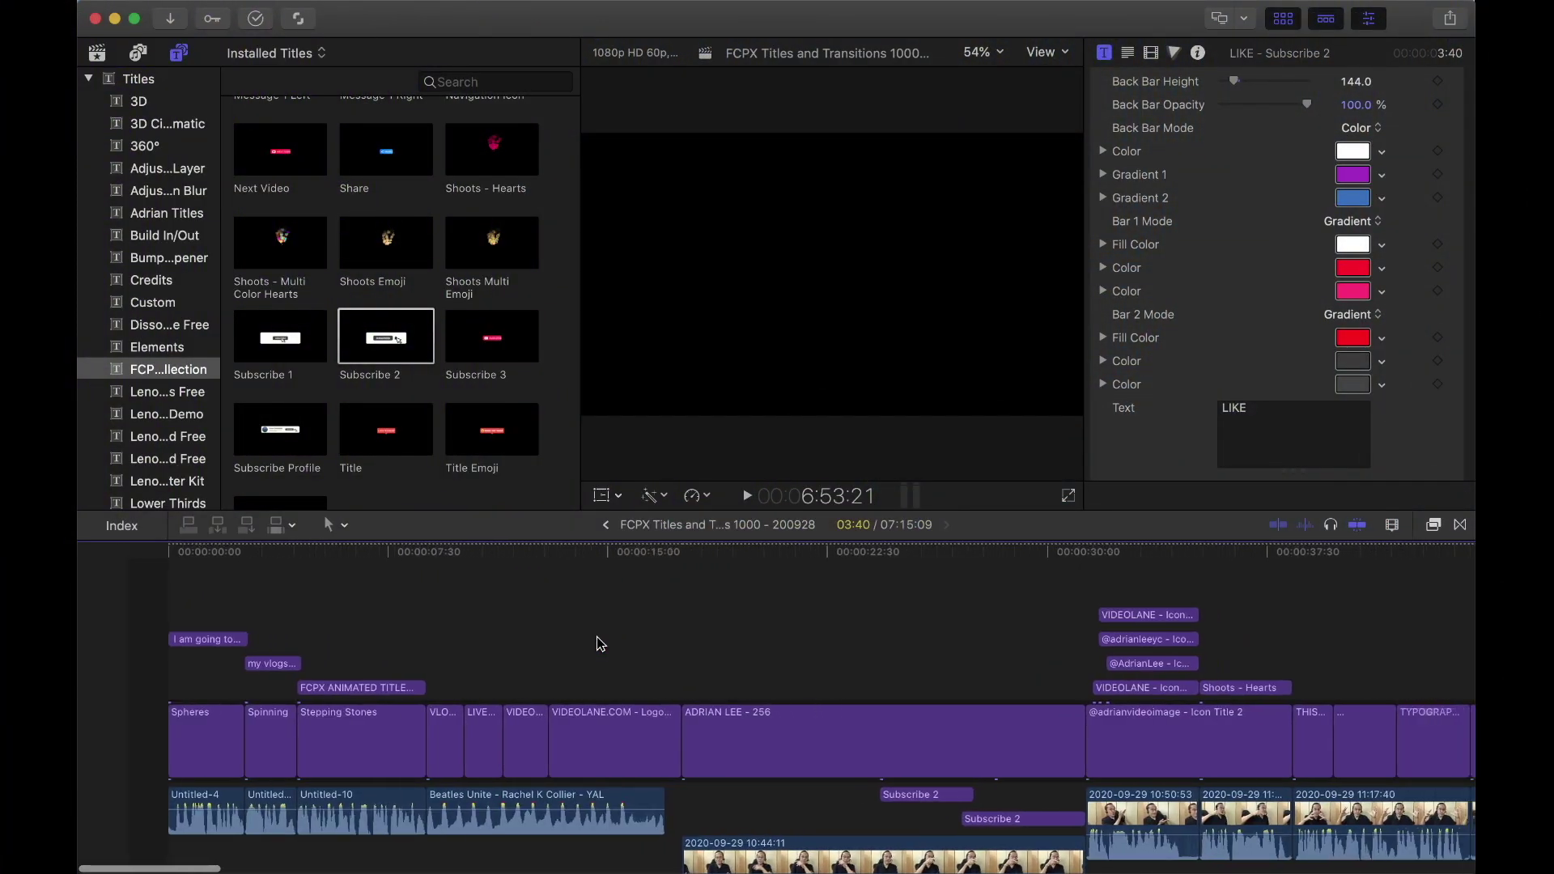
View the social network icon titles near 34 seconds, and browse the Social Media titles from Bell Icon 1 to the Icon Titles.
scroll(389, 611, right, 3)
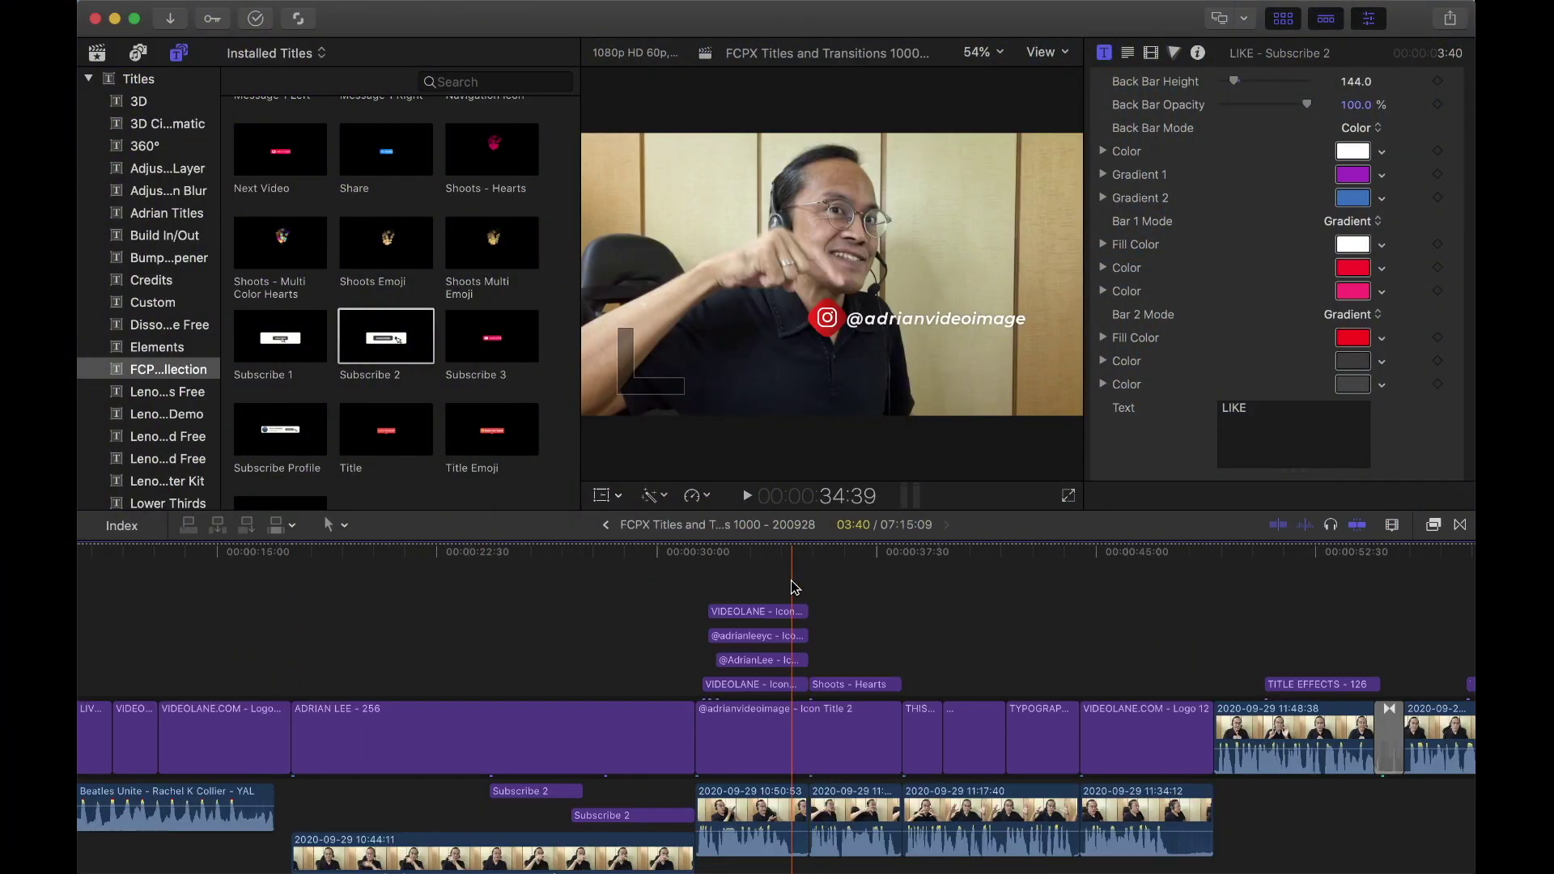
click(791, 553)
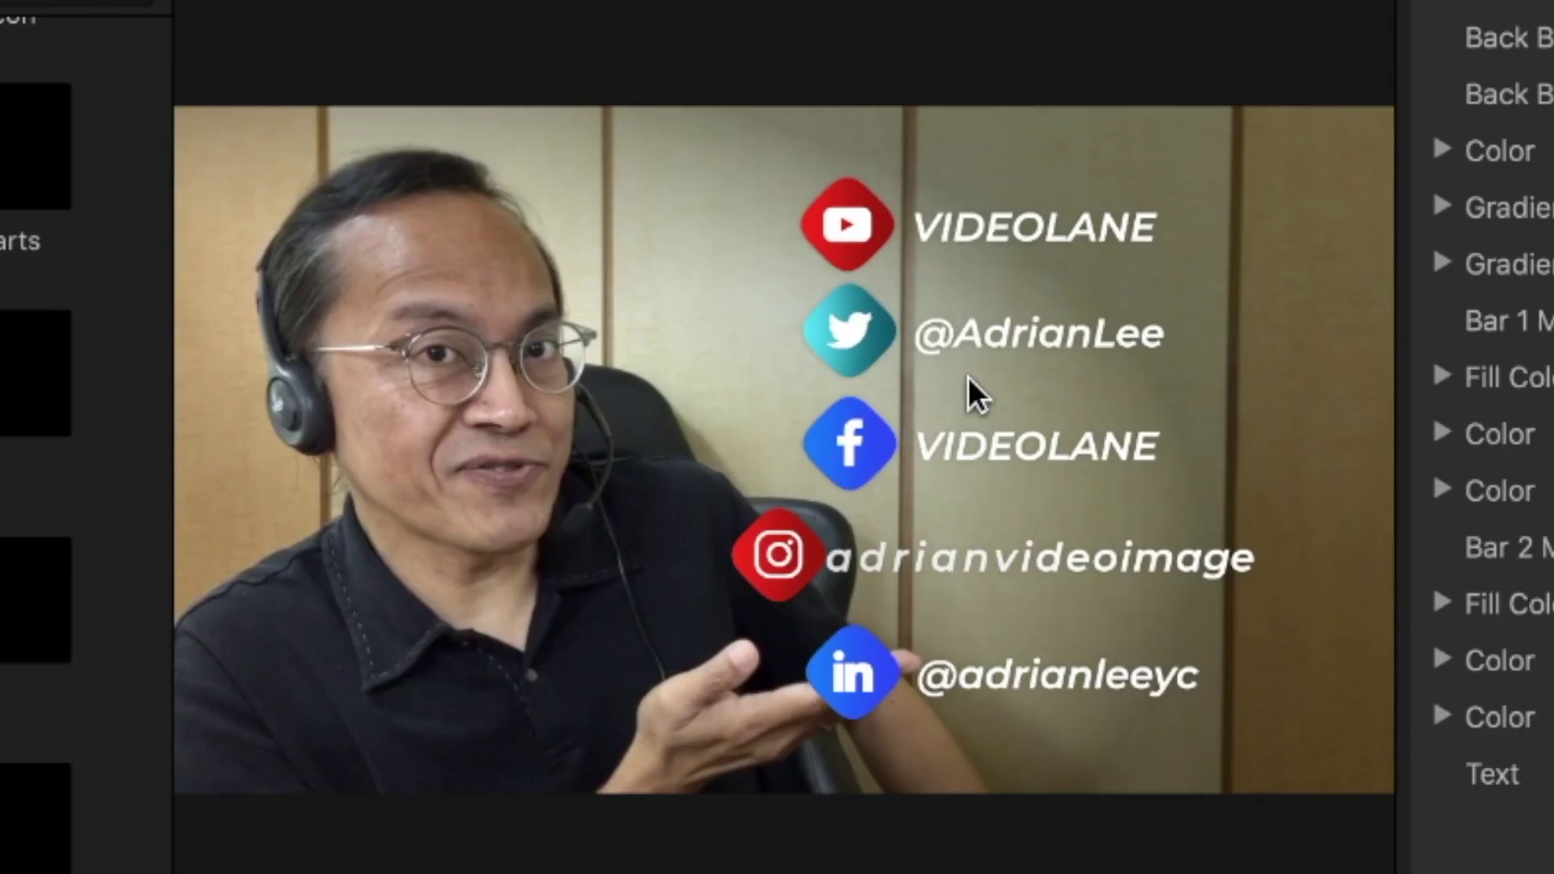
scroll(468, 353, up, 10)
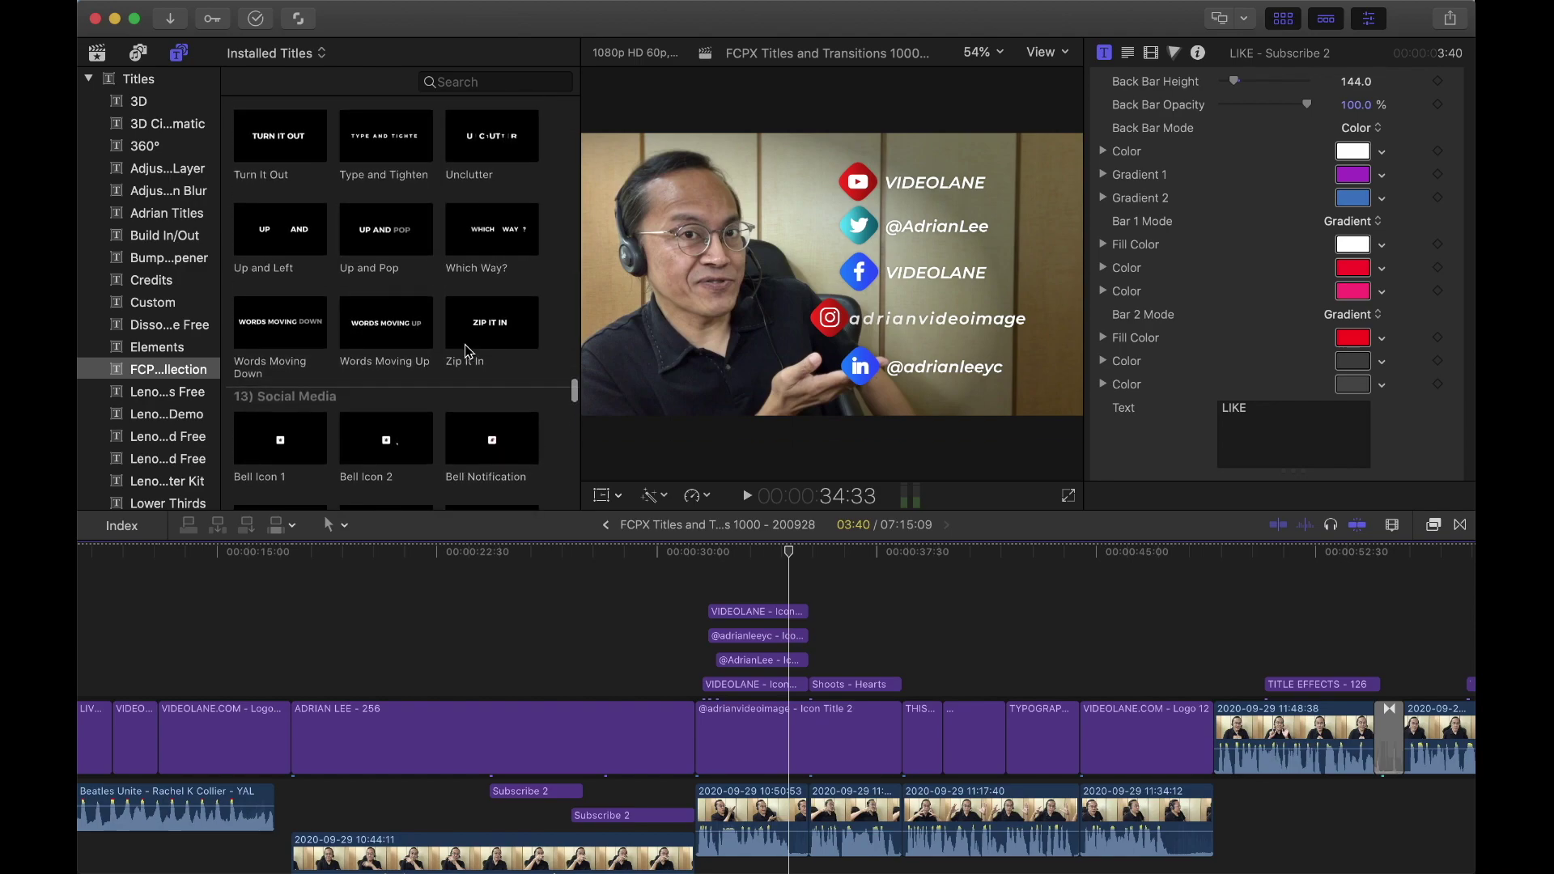
scroll(467, 352, down, 3)
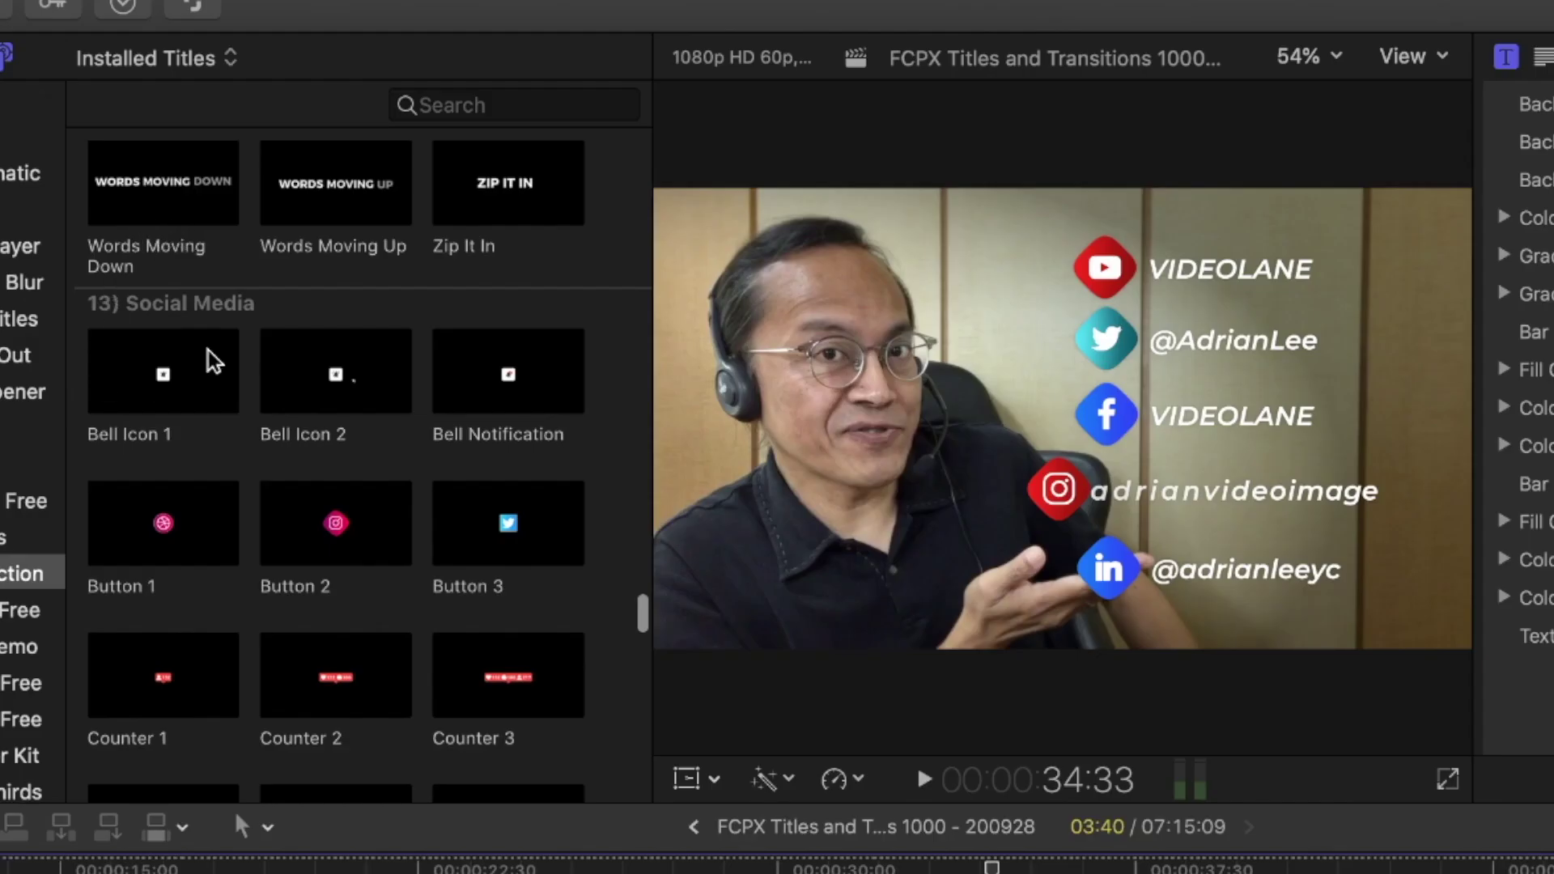
scroll(291, 289, up, 2)
scroll(188, 442, down, 2)
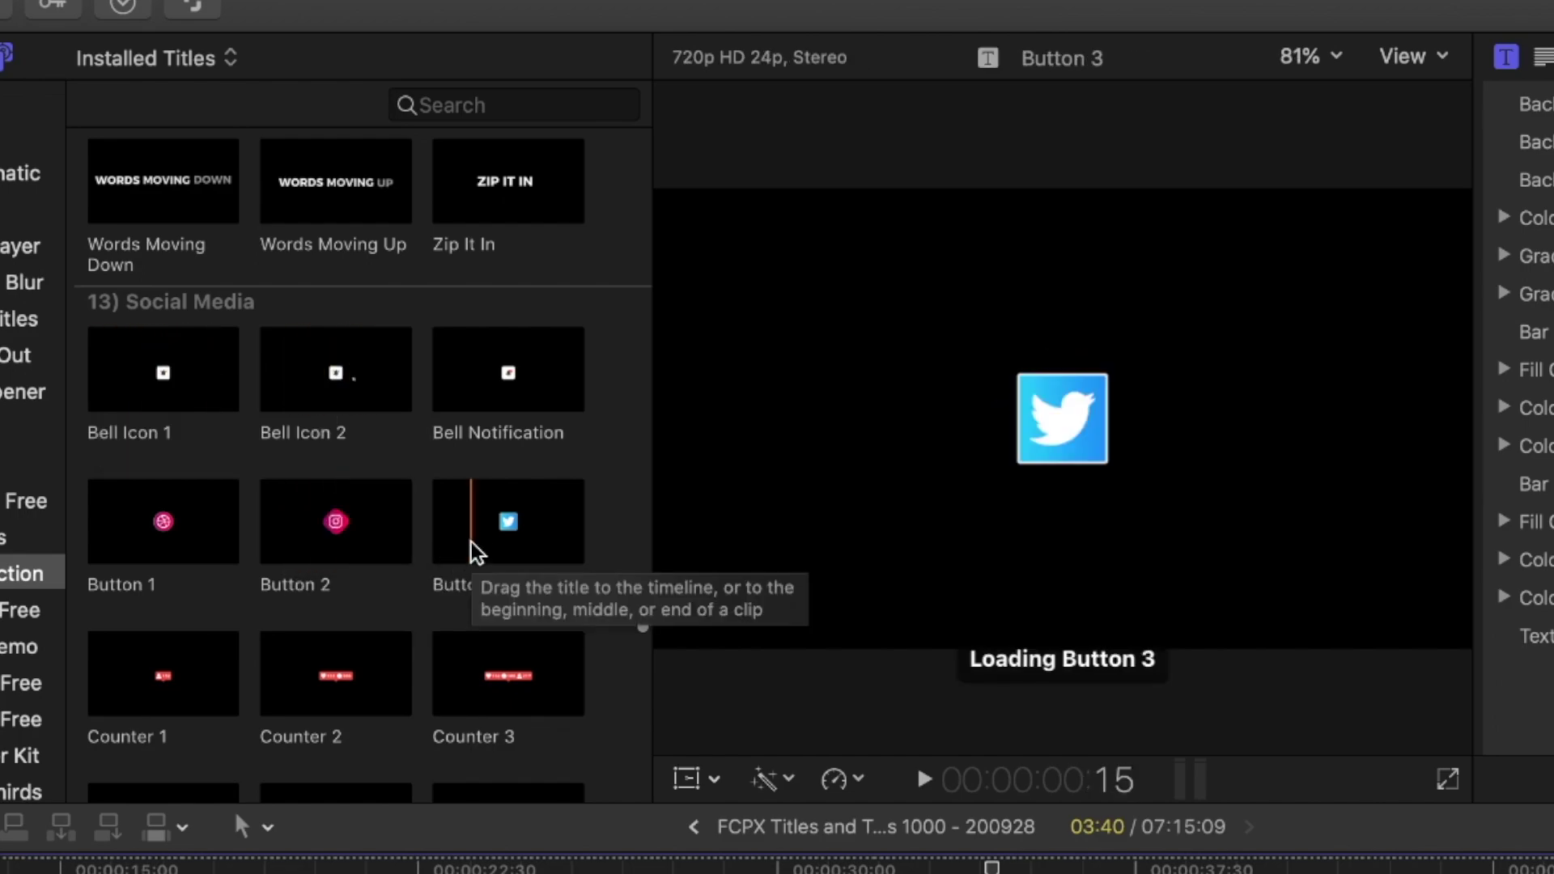
scroll(138, 465, down, 5)
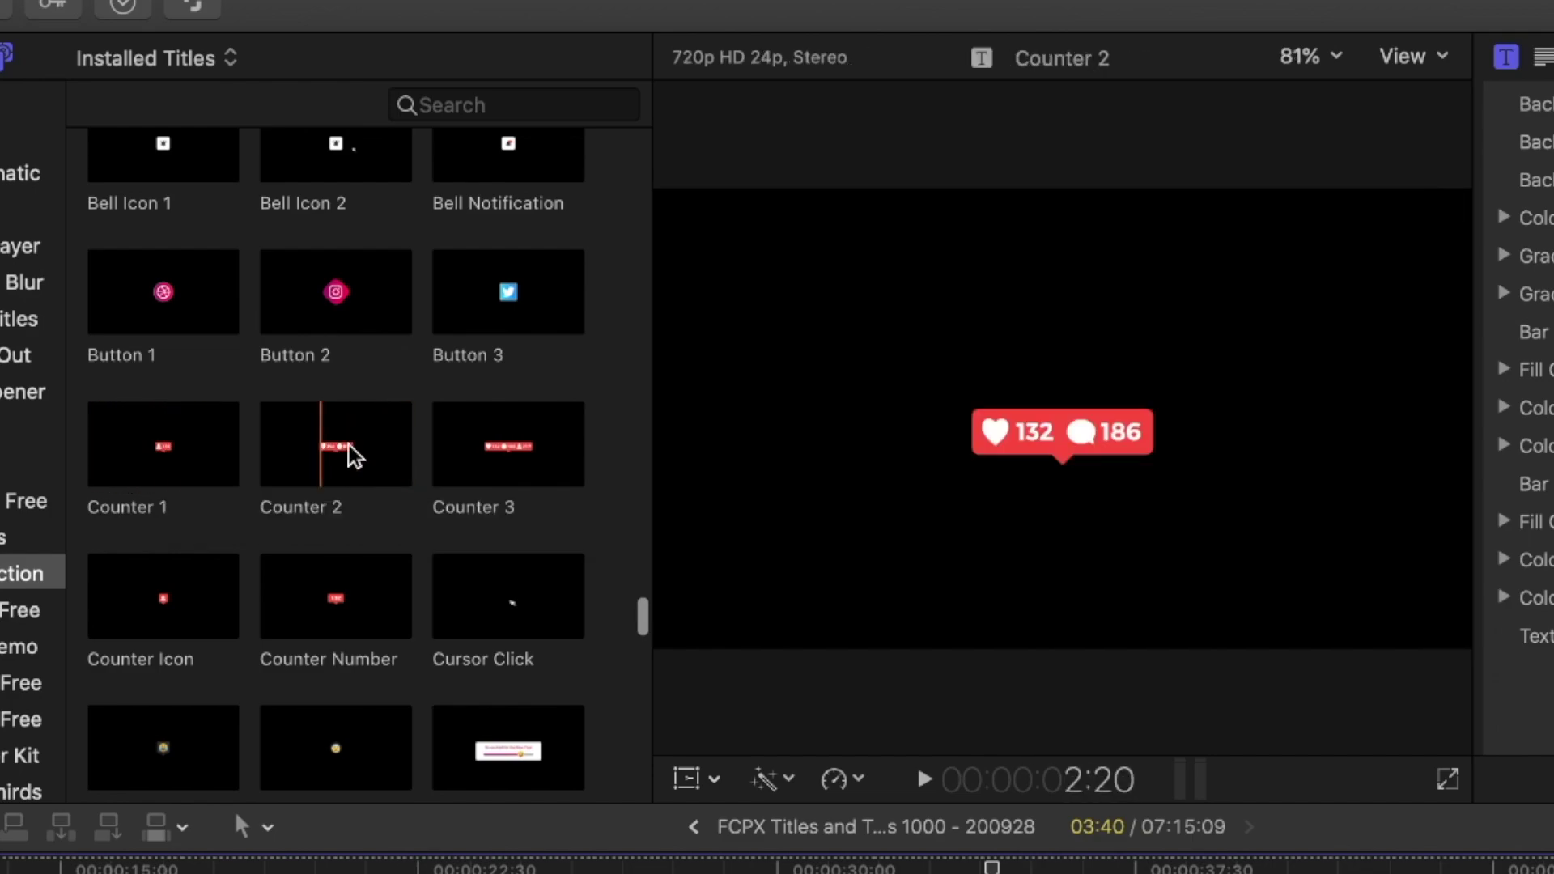
scroll(466, 457, down, 5)
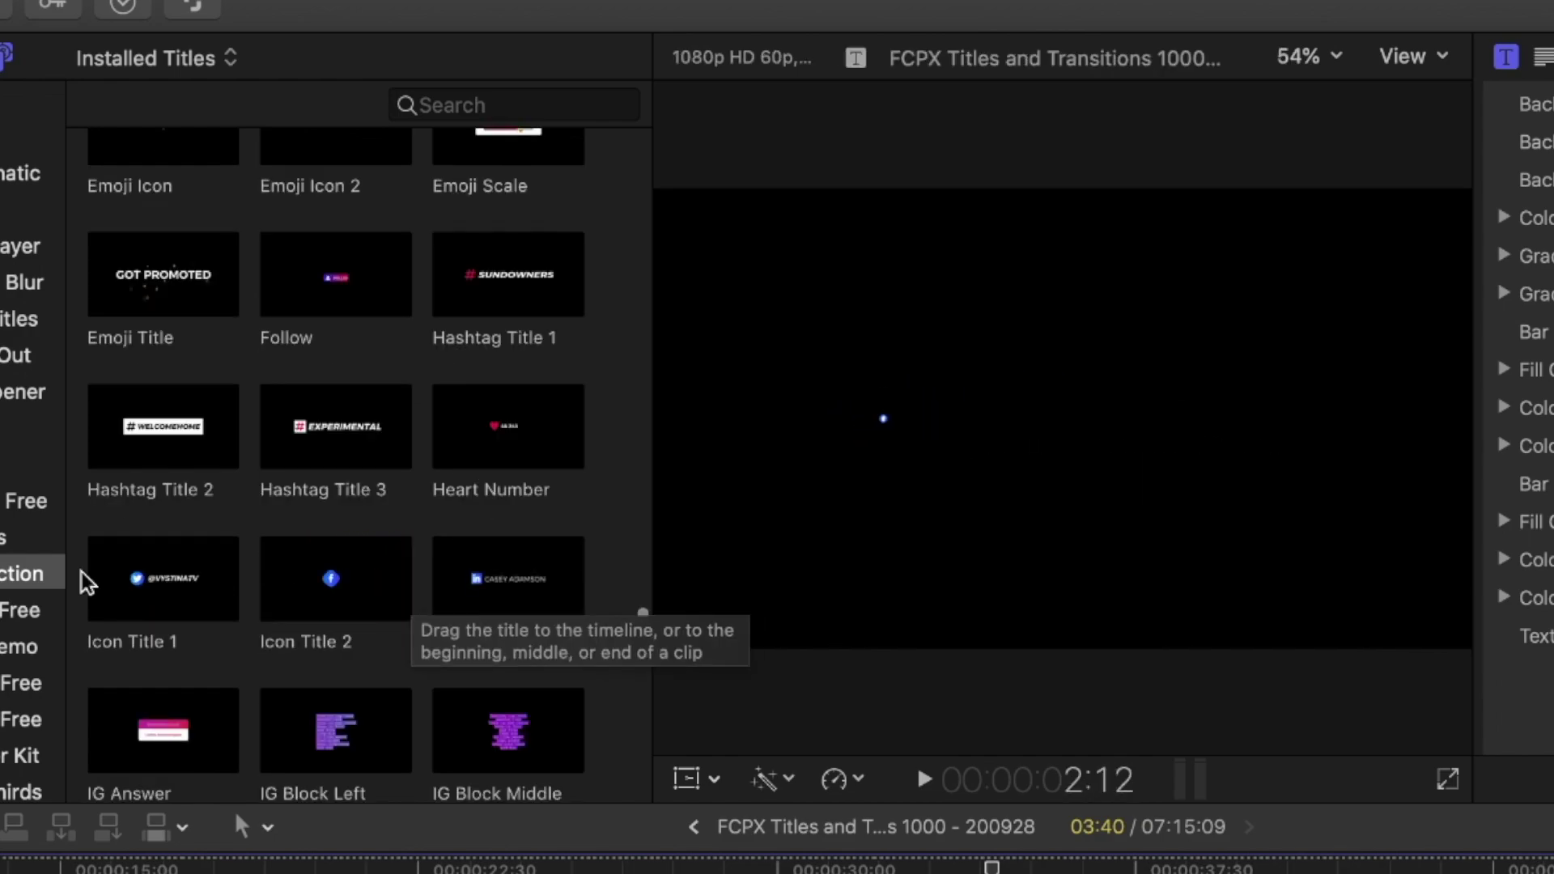
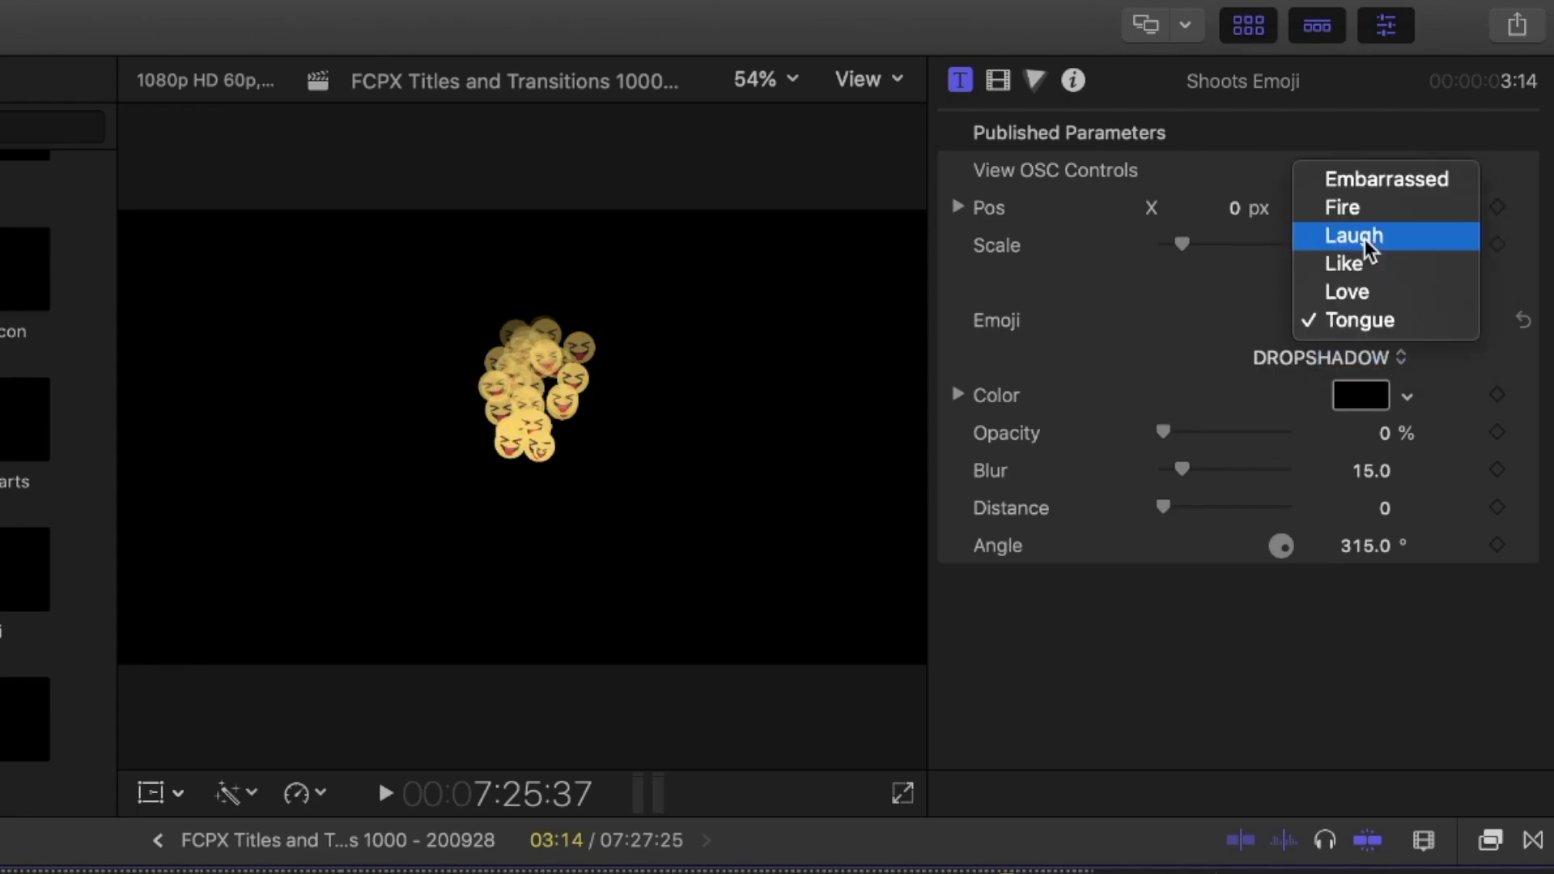
Try different Emoji options on the Shoots Emoji title, including Laugh and Fire, and choose Embarrassed.
click(1371, 250)
click(1377, 320)
click(1371, 294)
click(1371, 293)
click(1380, 293)
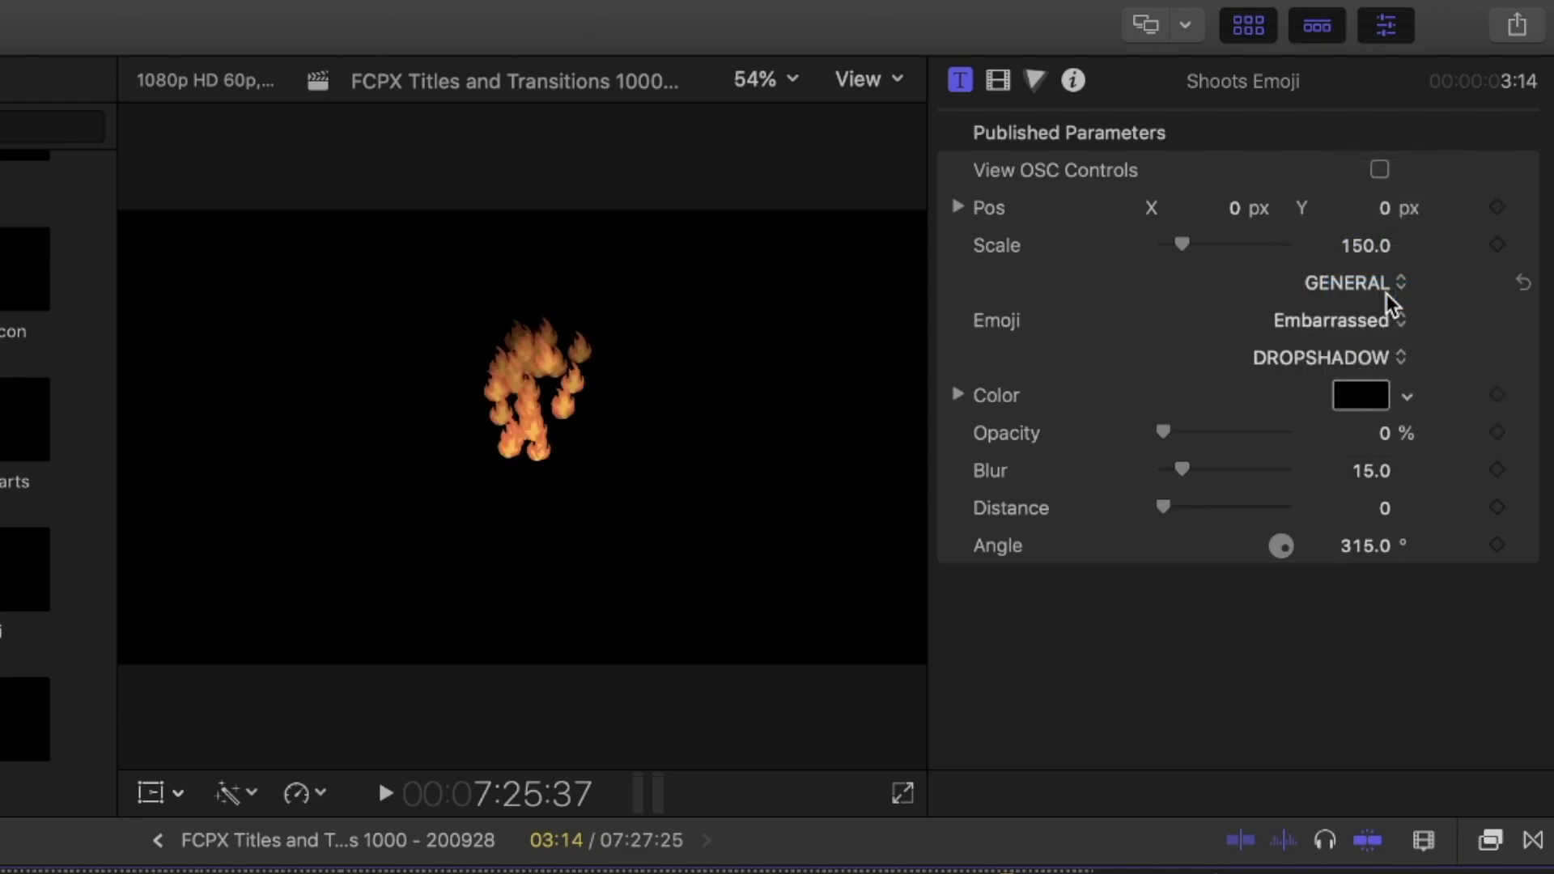
Set the Shoots Emoji title's Emoji option to Love, preview the animation and increase its scale to 300.
click(1387, 294)
click(1351, 441)
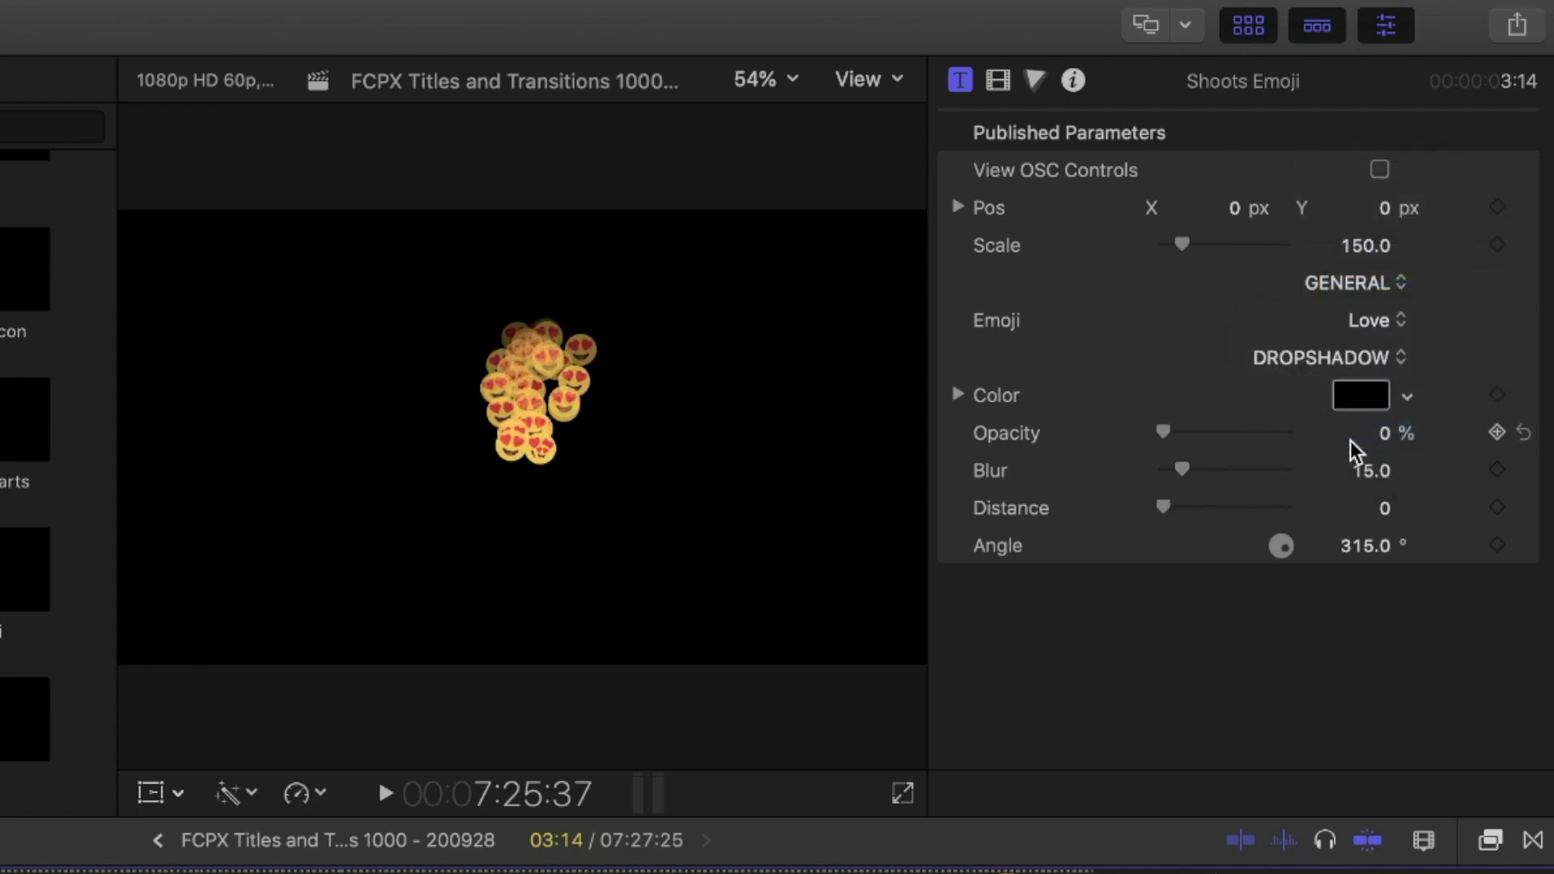
key(space)
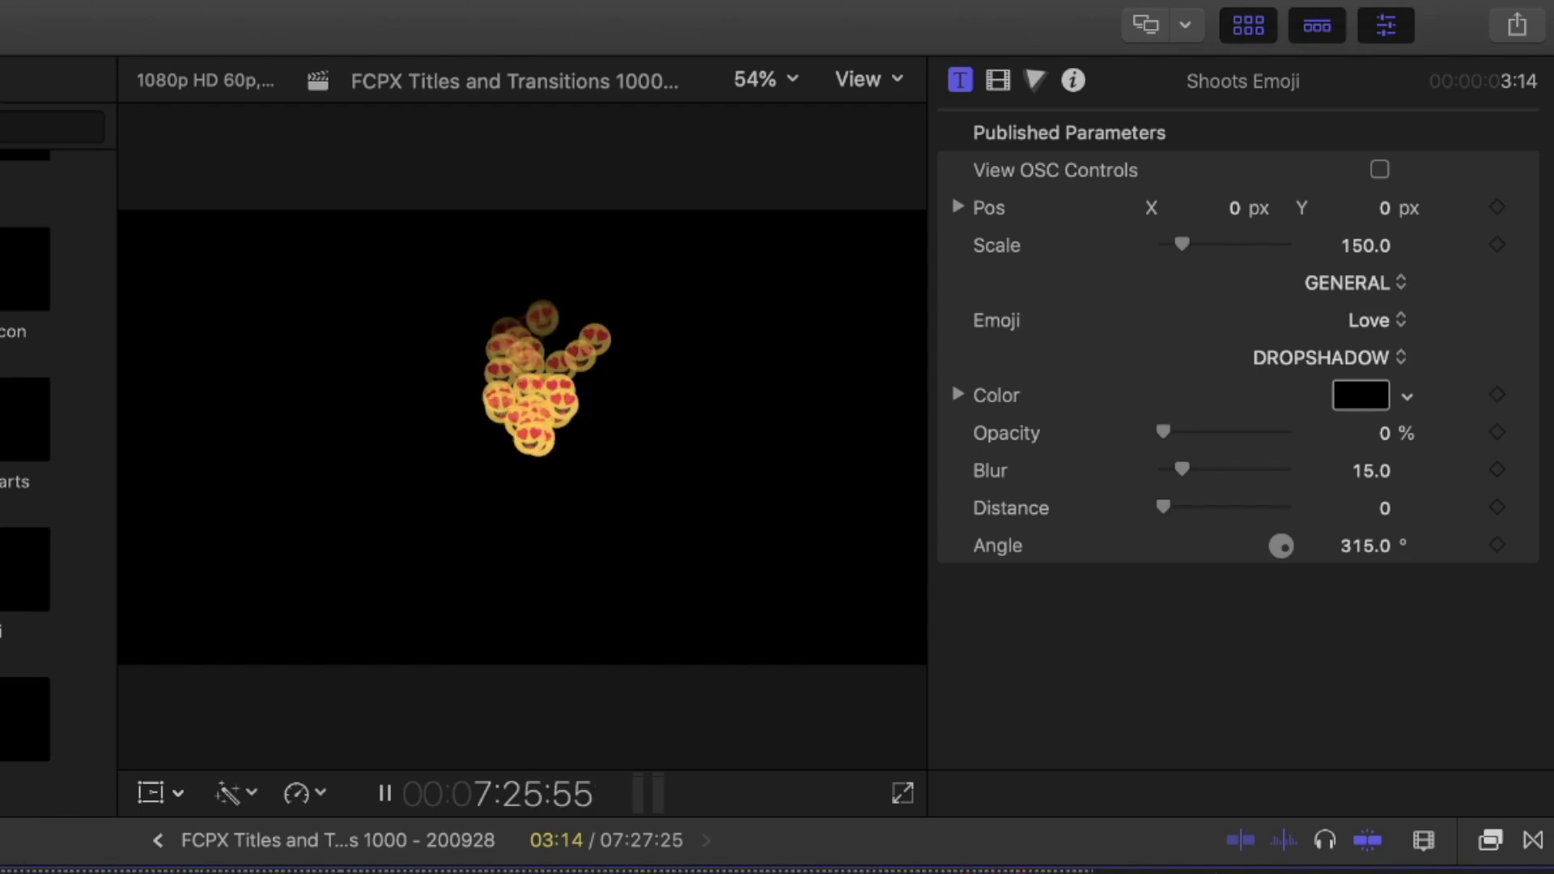
mouse_move(1182, 244)
mouse_down()
mouse_move(1217, 240)
mouse_move(1203, 244)
mouse_up()
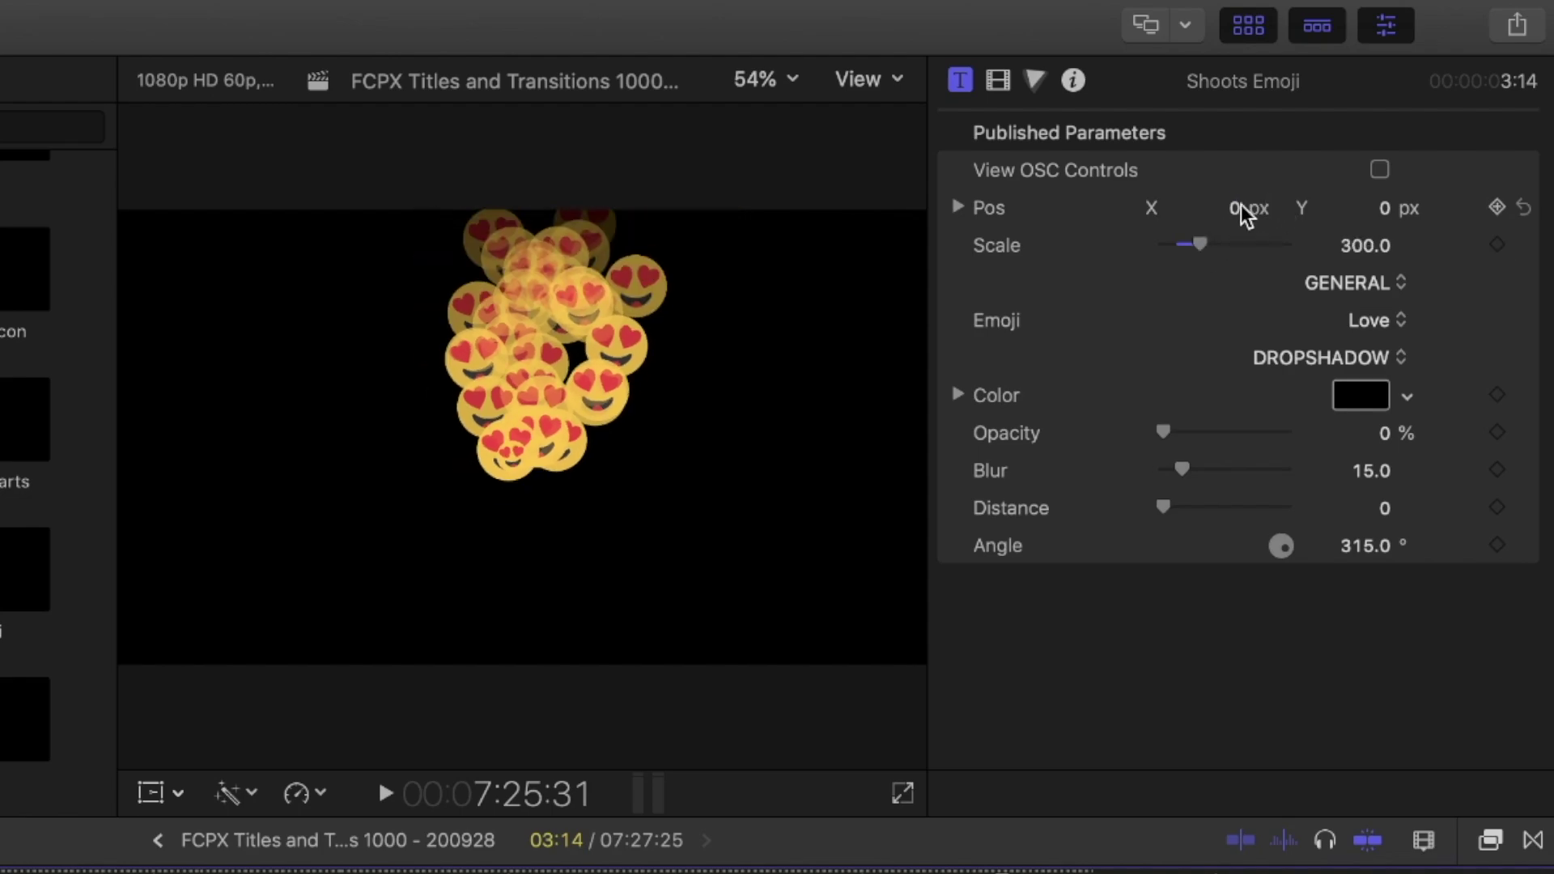
click(1241, 208)
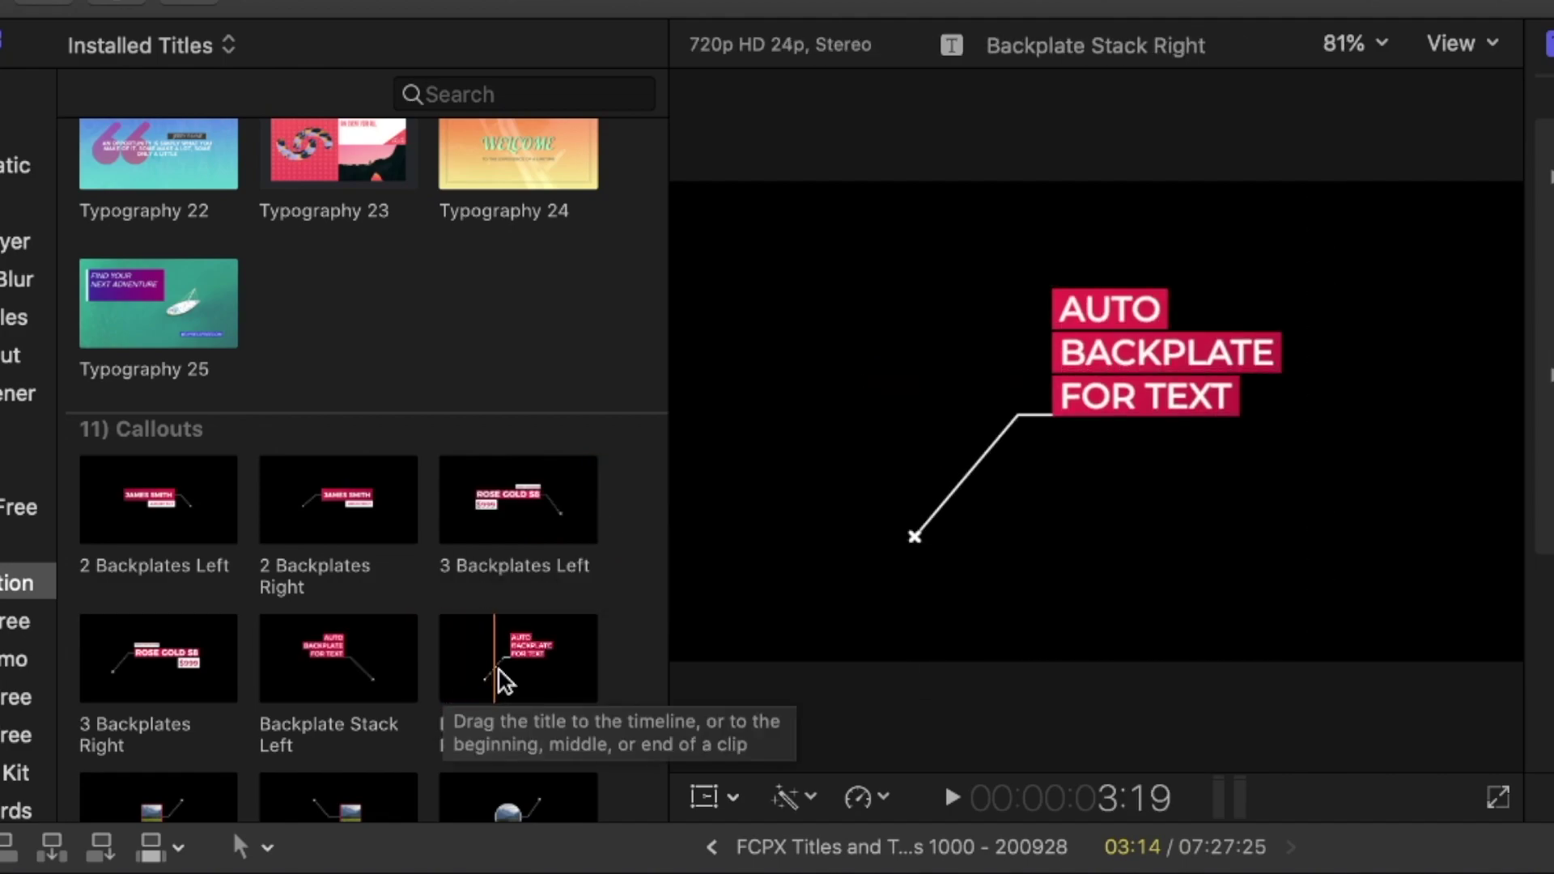
Add the Line and Panel Right title from the Callouts category to the end of the timeline.
scroll(538, 670, down, 10)
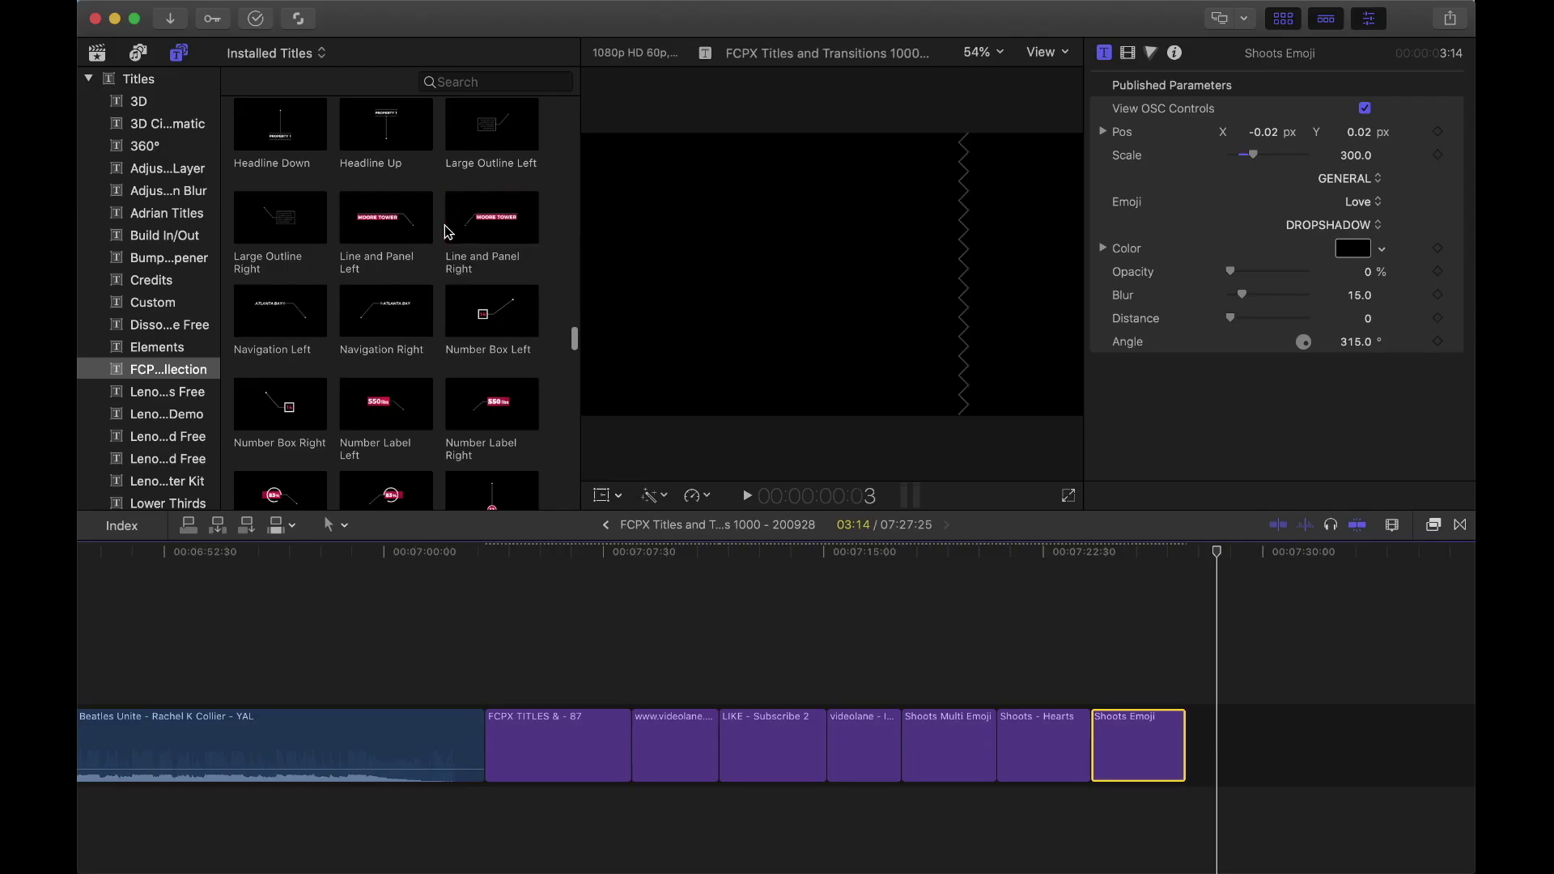
drag(454, 233, 1245, 714)
scroll(1095, 569, right, 3)
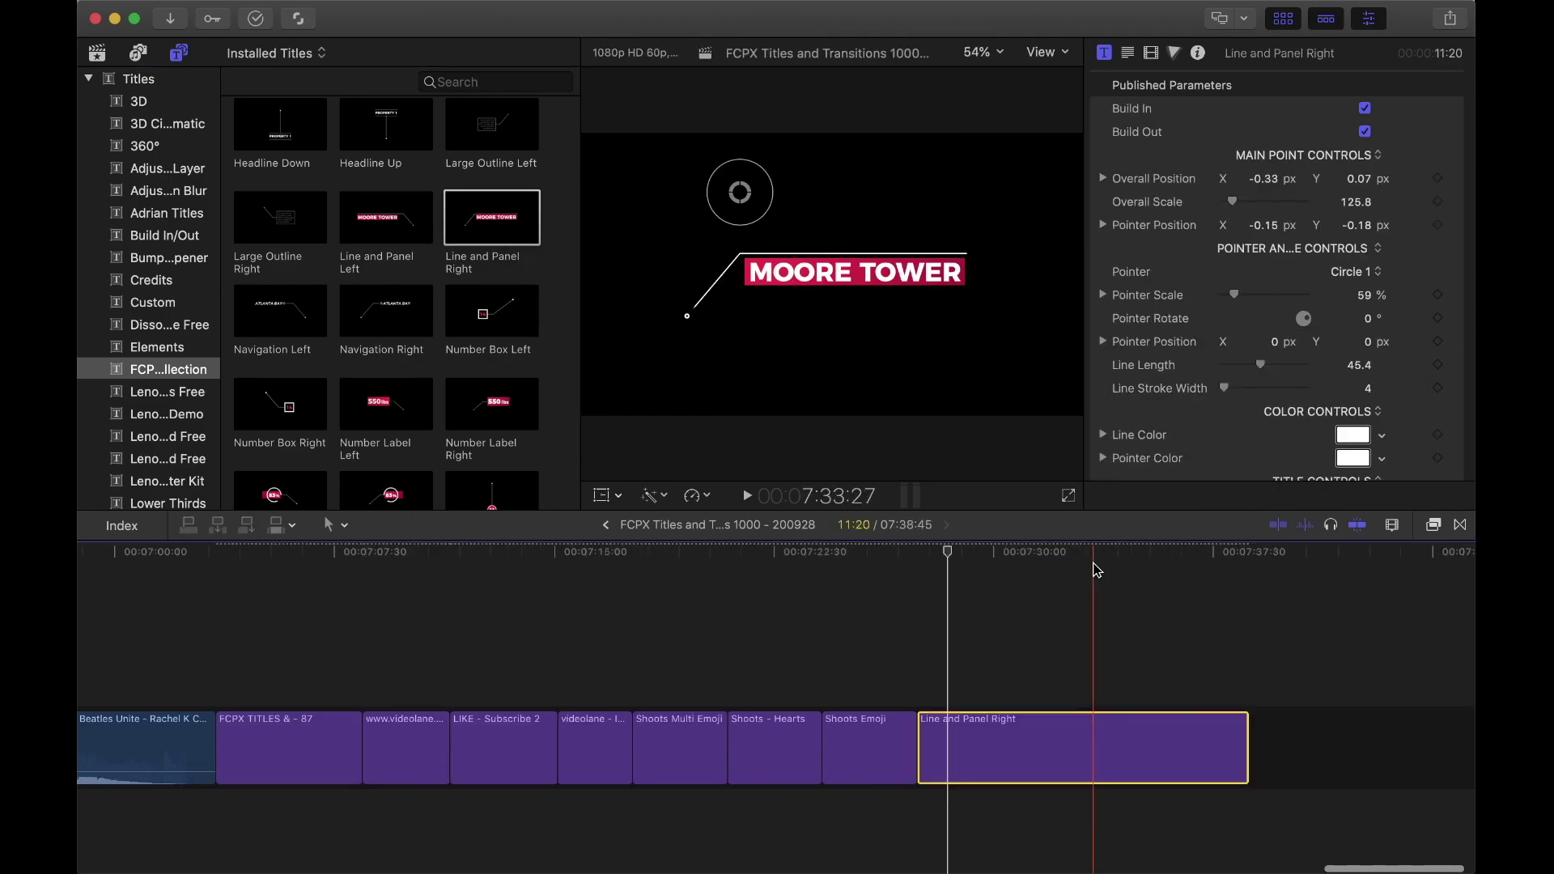
click(1103, 563)
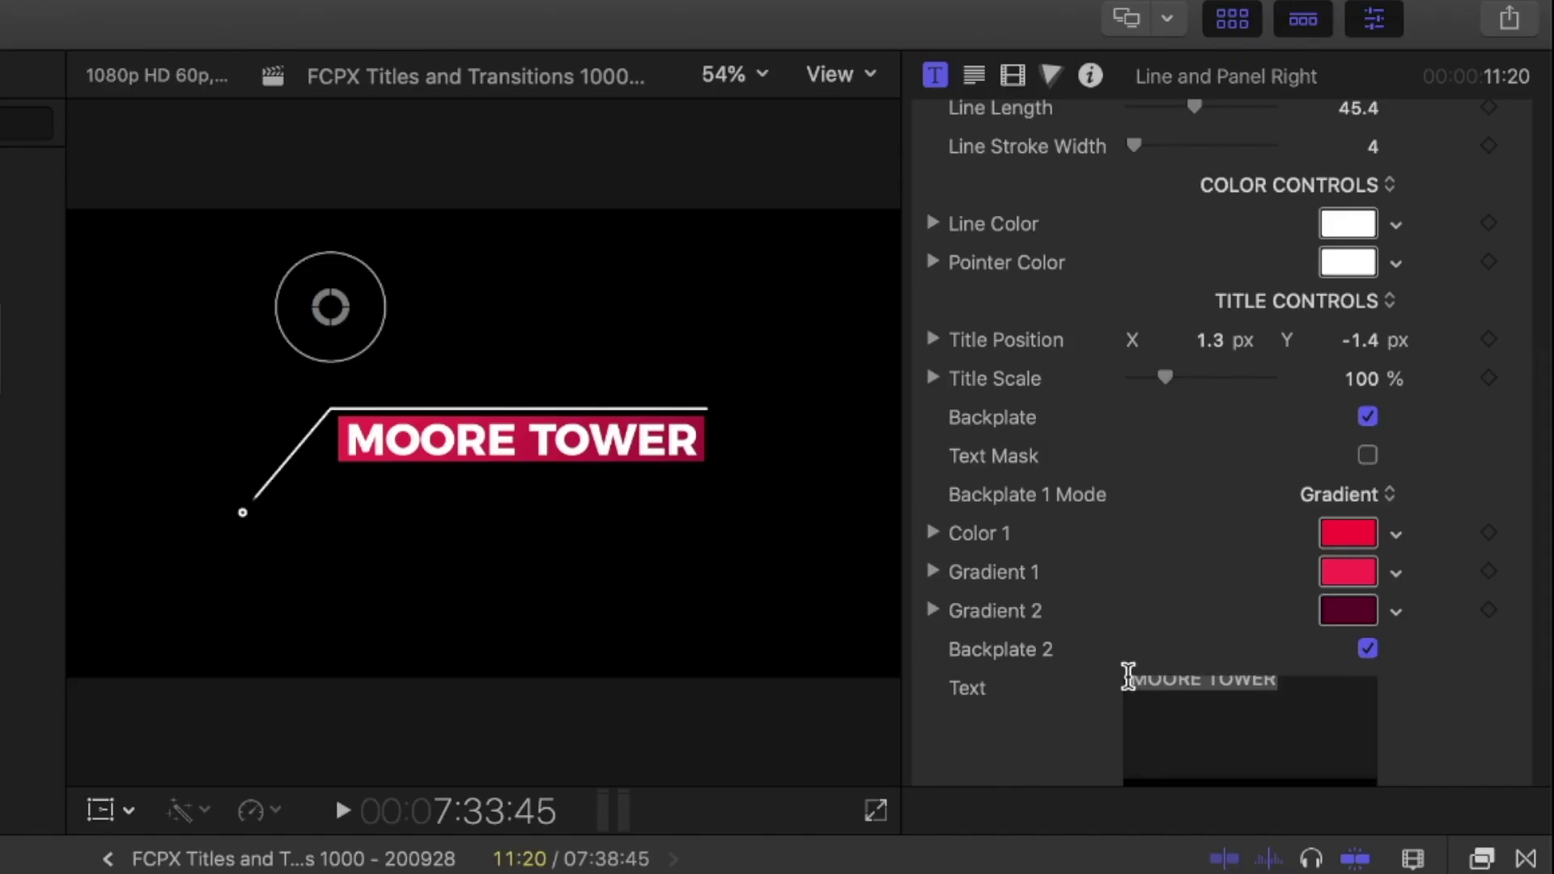
Replace the Line and Panel Right callout's text with "ULTRA WIDE CAMERA".
scroll(1018, 688, down, 5)
drag(1275, 486, 1141, 481)
text(ULTRA WI)
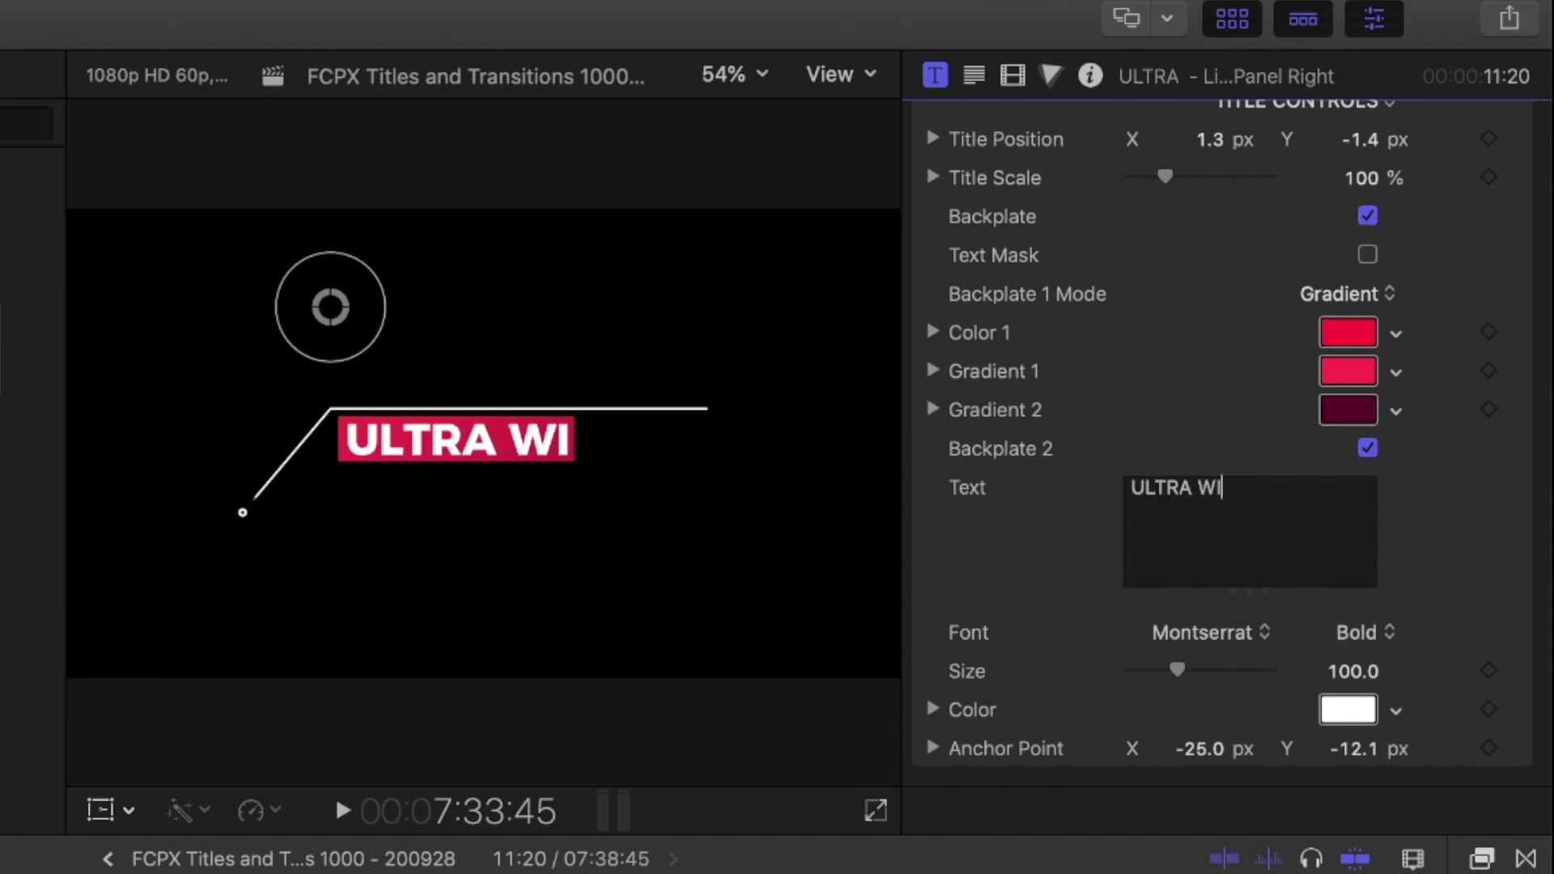
text(DE CAMERA)
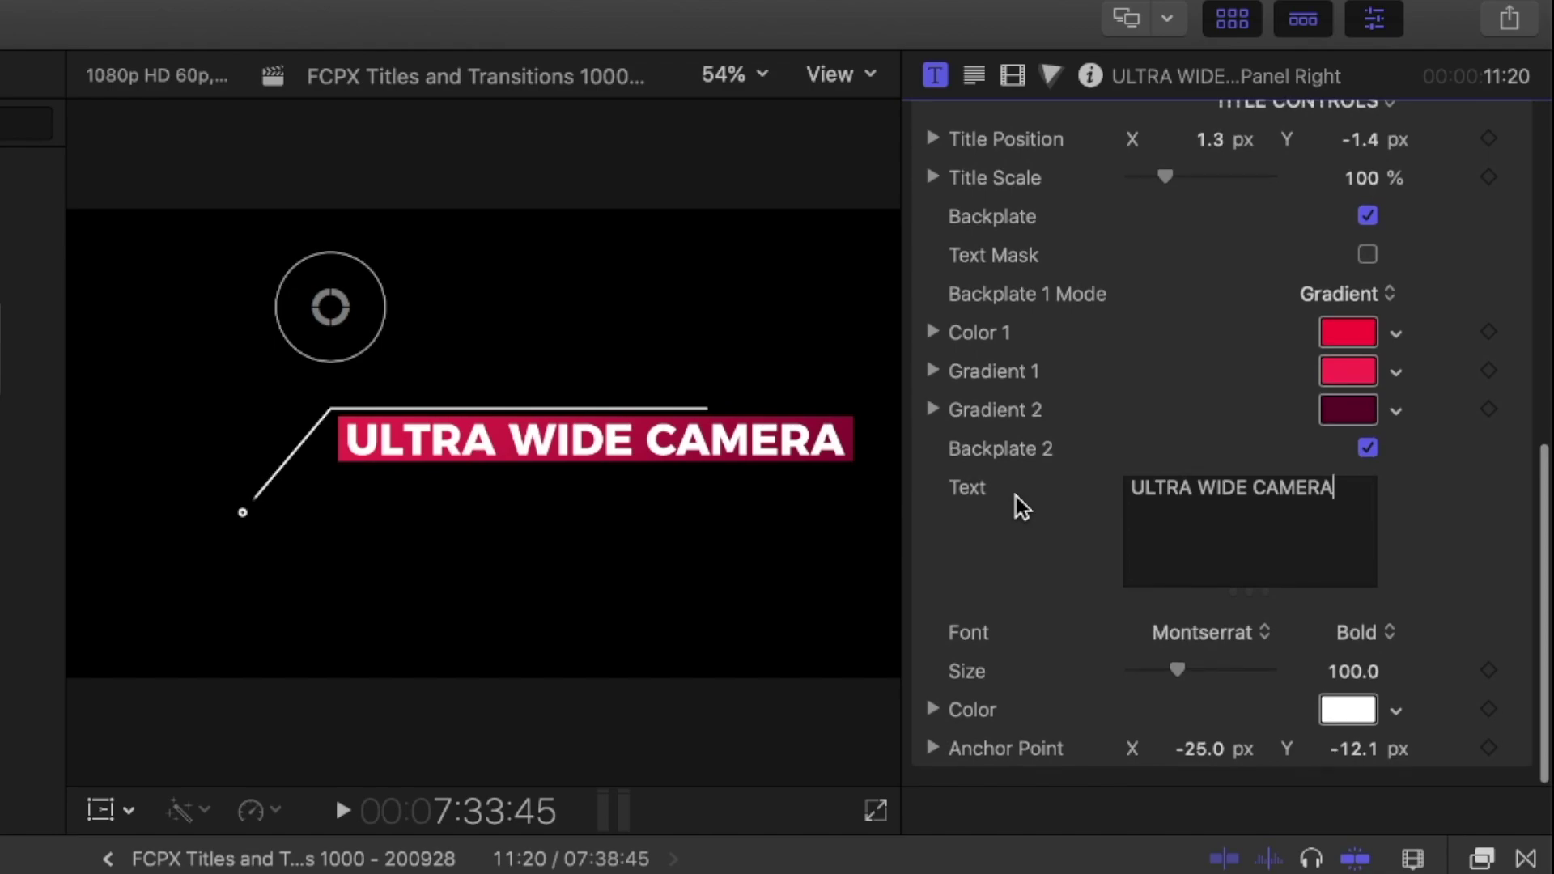
Reduce the callout's text size to 71 and reposition the callout up and to the right in the viewer.
click(1175, 669)
drag(1351, 673, 1332, 696)
drag(330, 307, 421, 187)
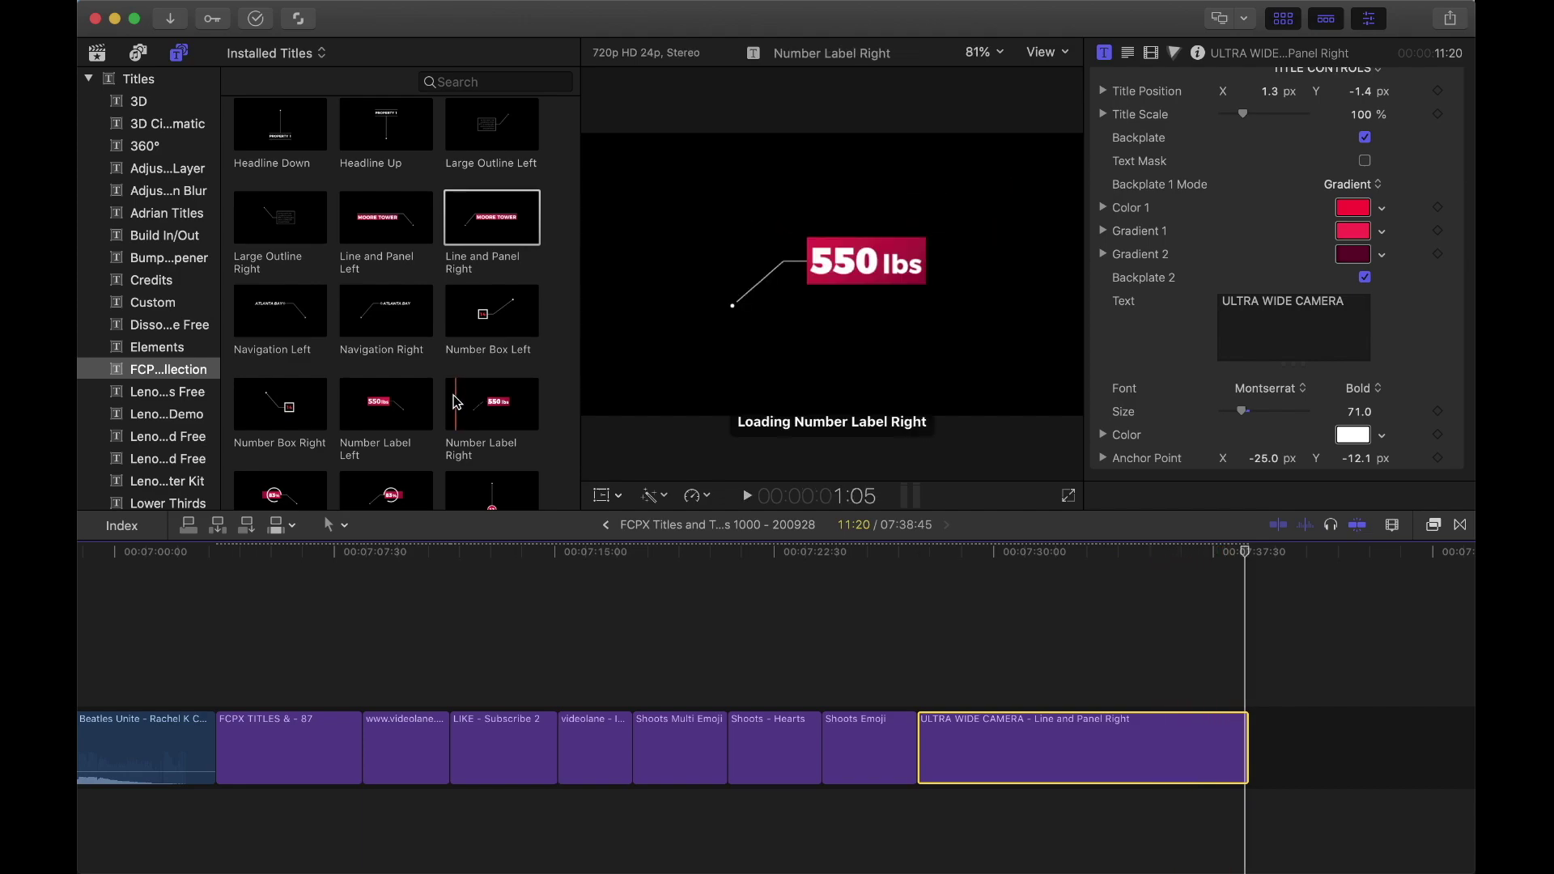
Browse and preview the remaining Callouts titles, from Number Label Right through Price Tag and Slide in to Two Title Right.
scroll(423, 389, down, 5)
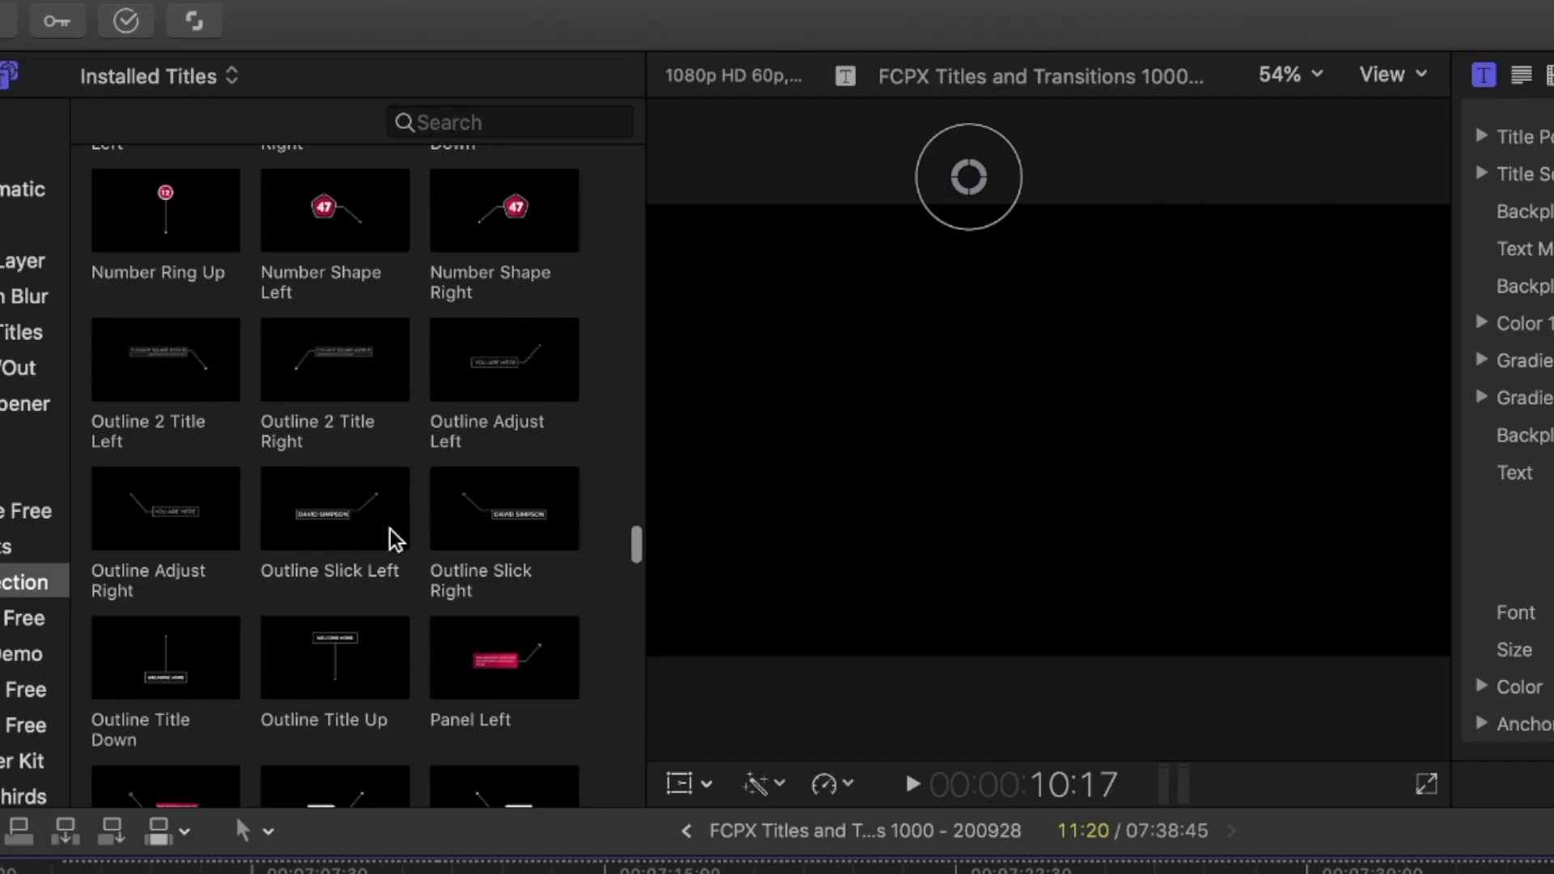
scroll(412, 362, down, 2)
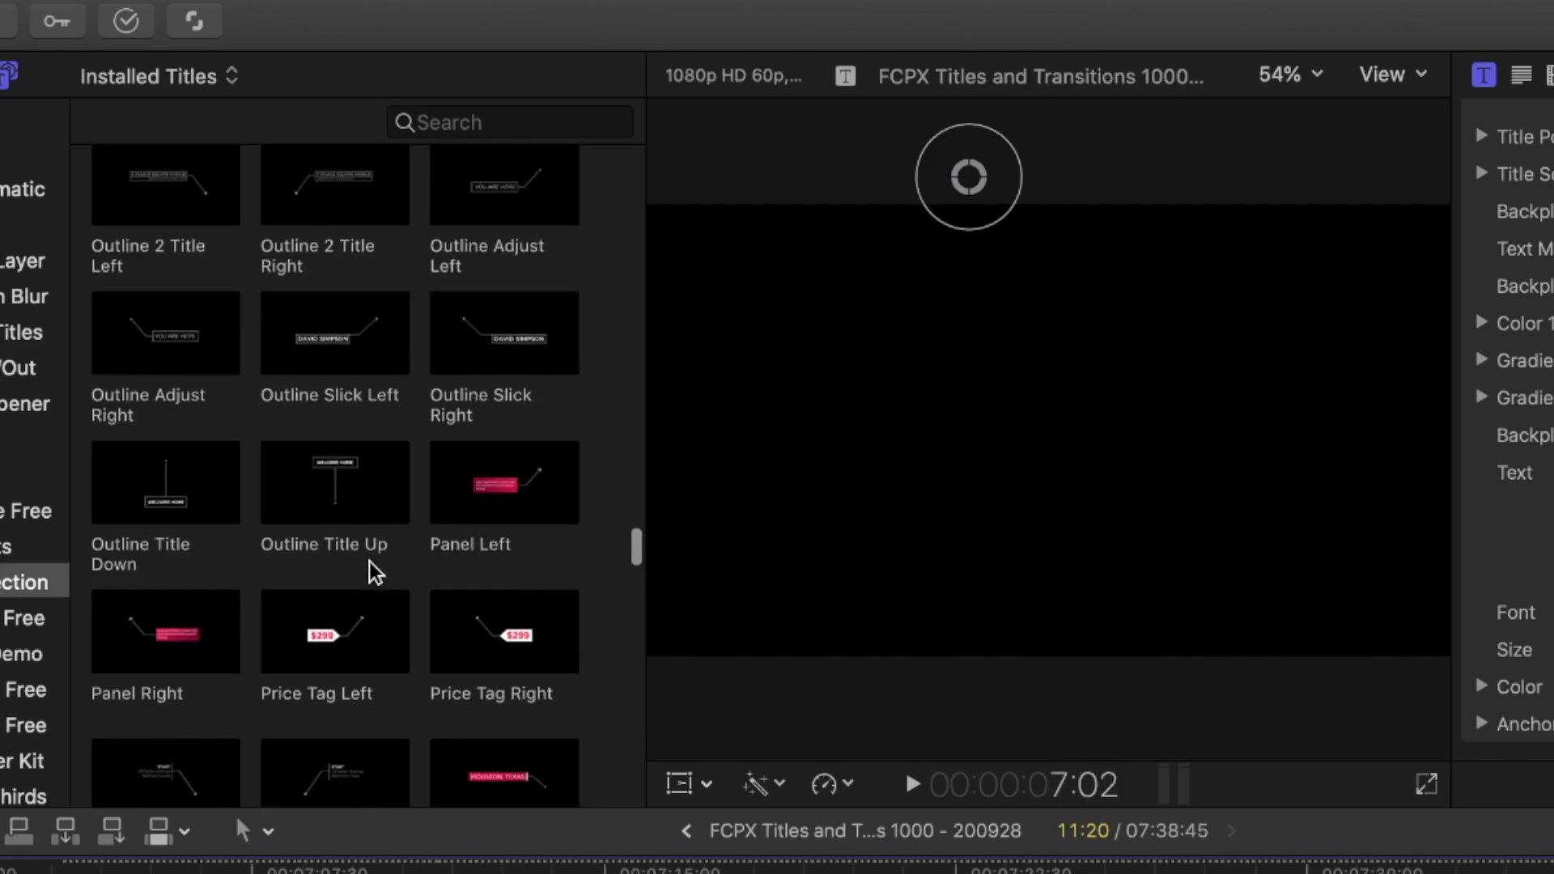
scroll(375, 573, down, 1)
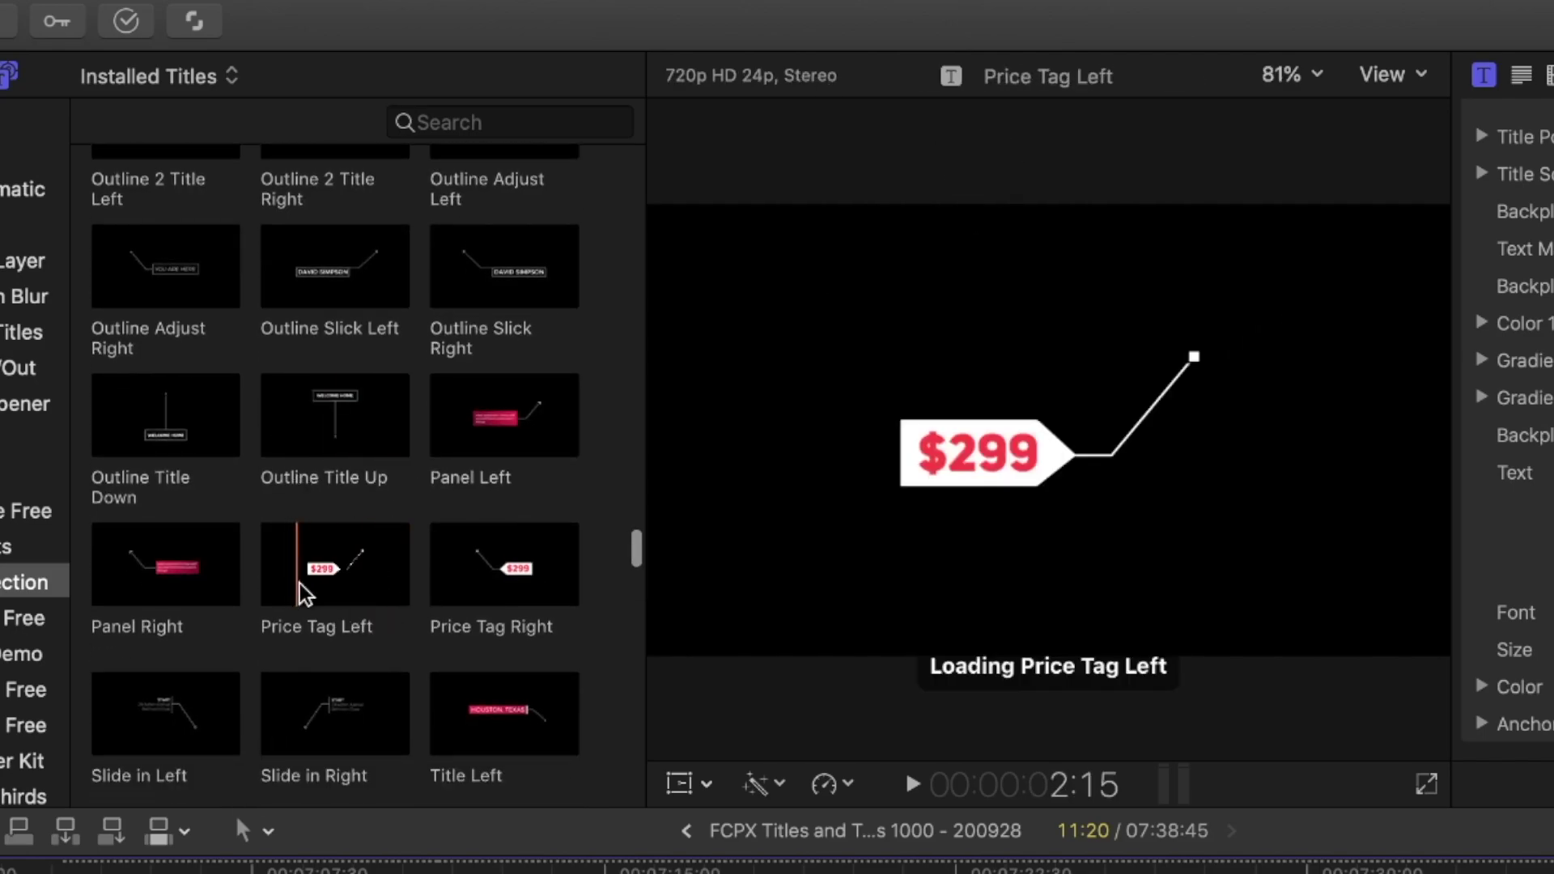
scroll(328, 450, down, 3)
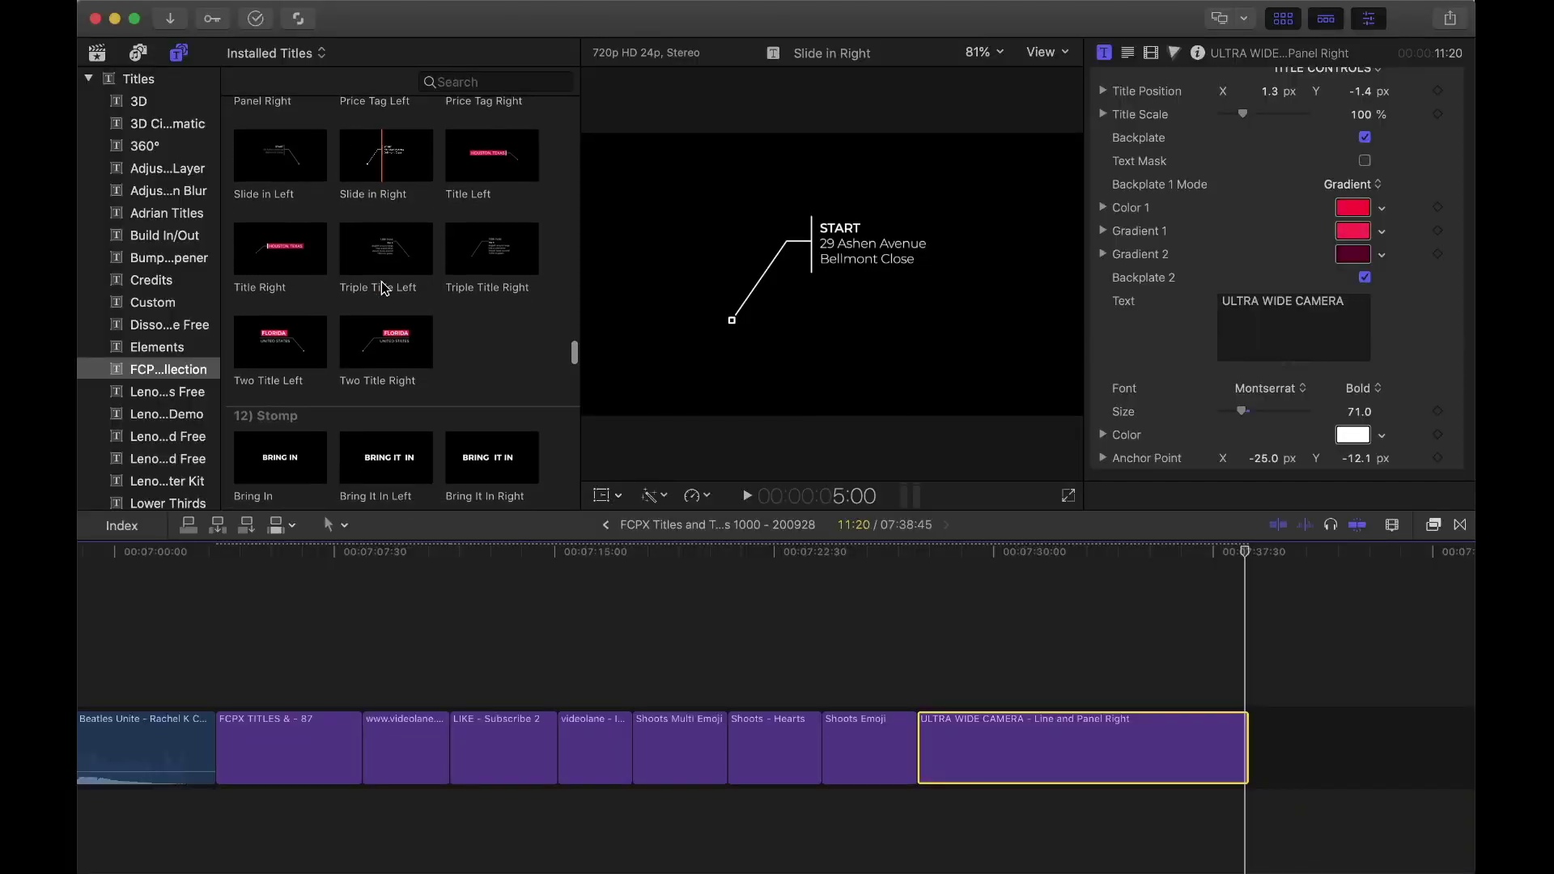
scroll(383, 285, down, 1)
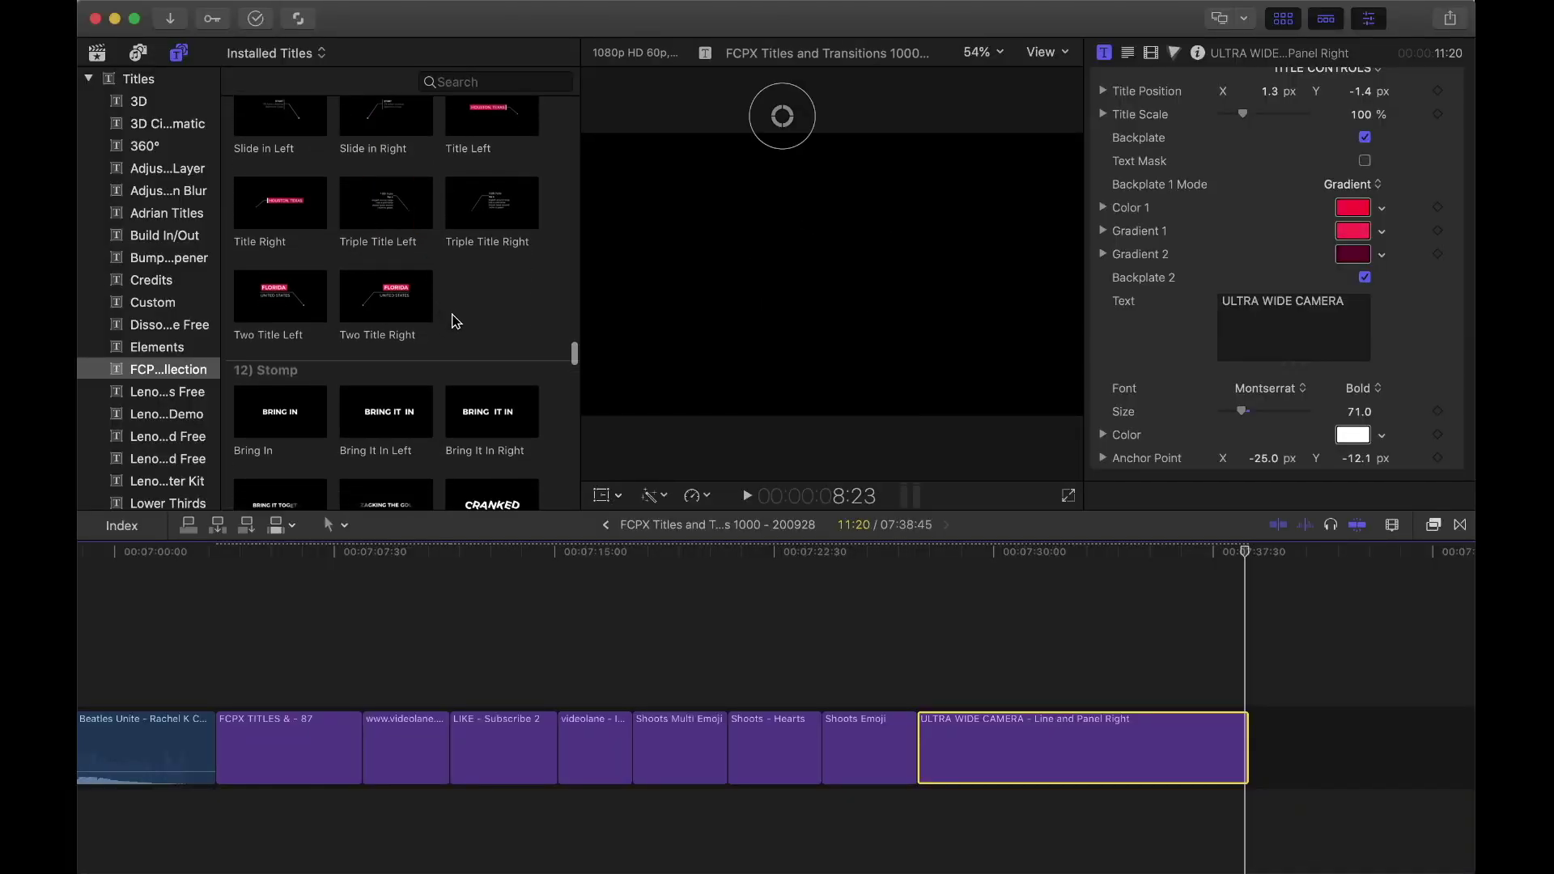
scroll(461, 328, up, 8)
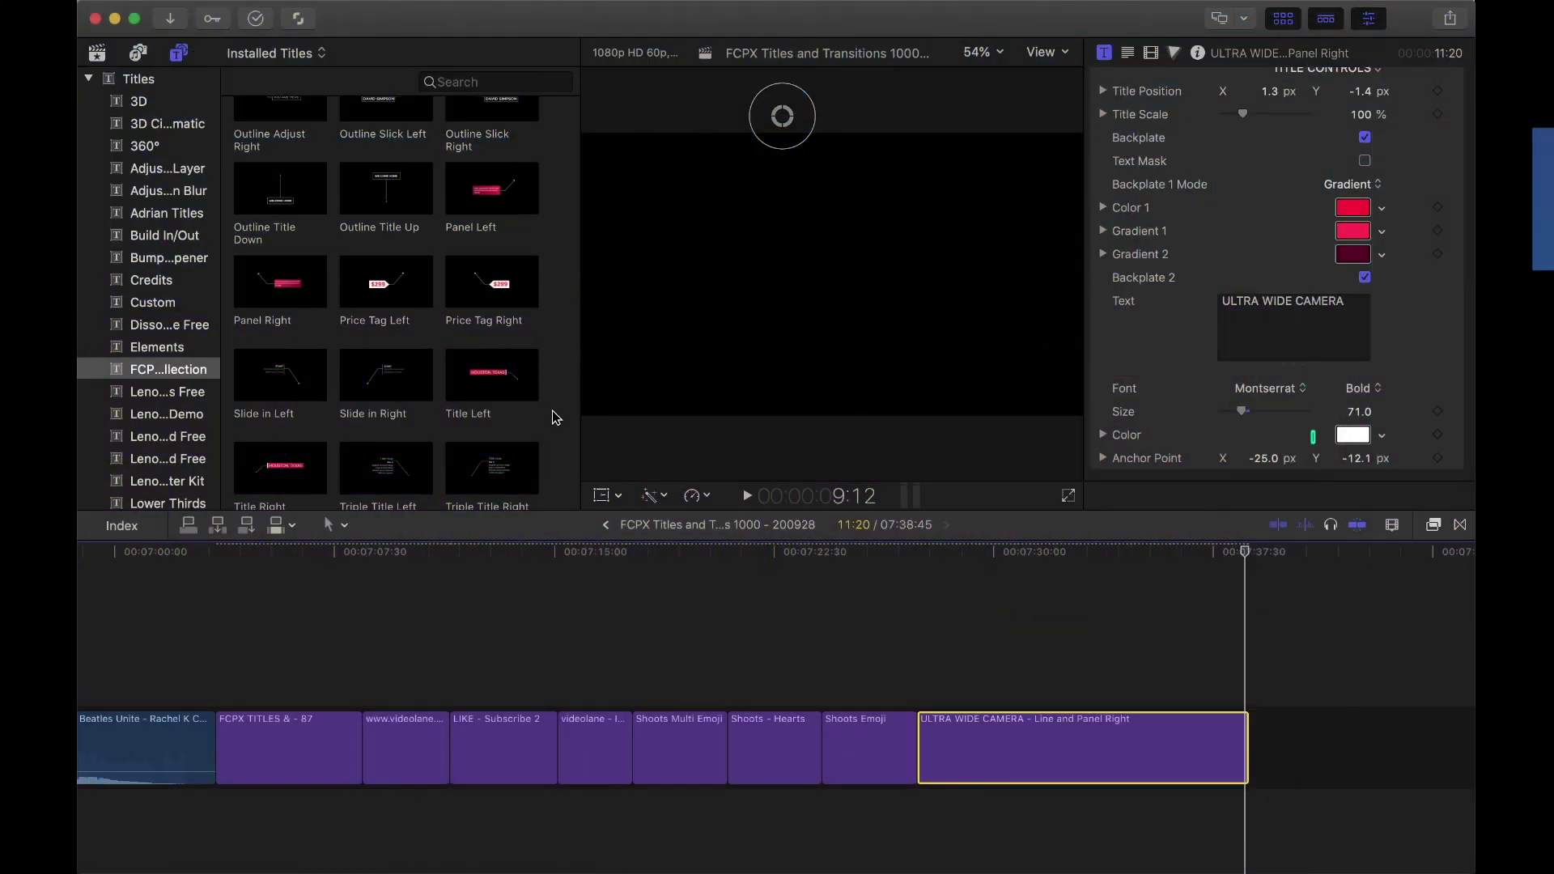
Browse the Shape Accents category, previewing accents such as Lines - Shoot, Music and Triangles - Shoot.
scroll(555, 418, down, 15)
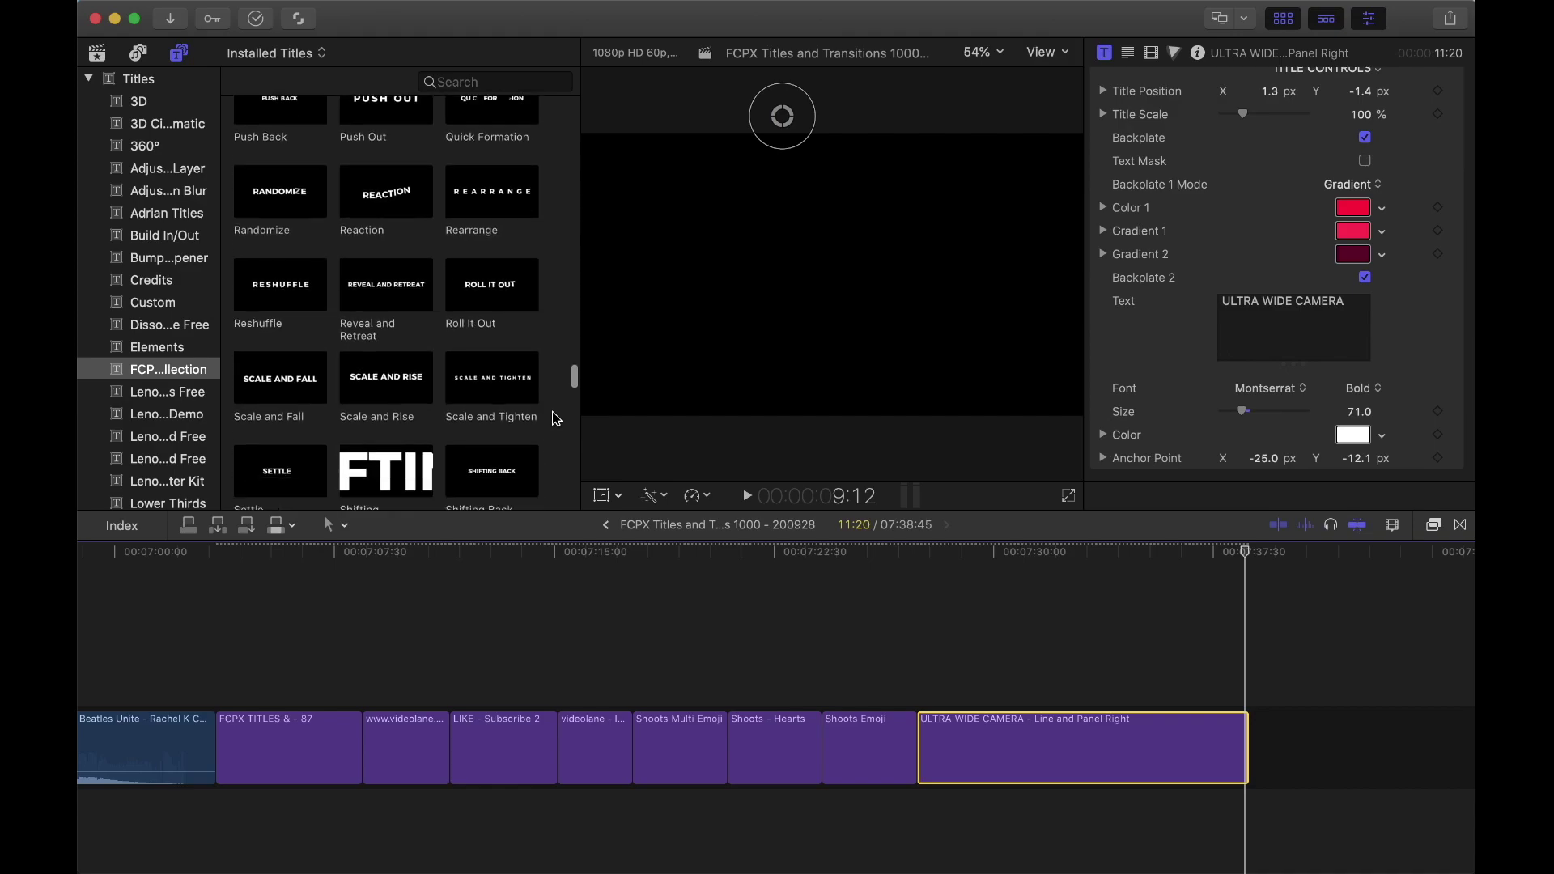
scroll(555, 418, down, 20)
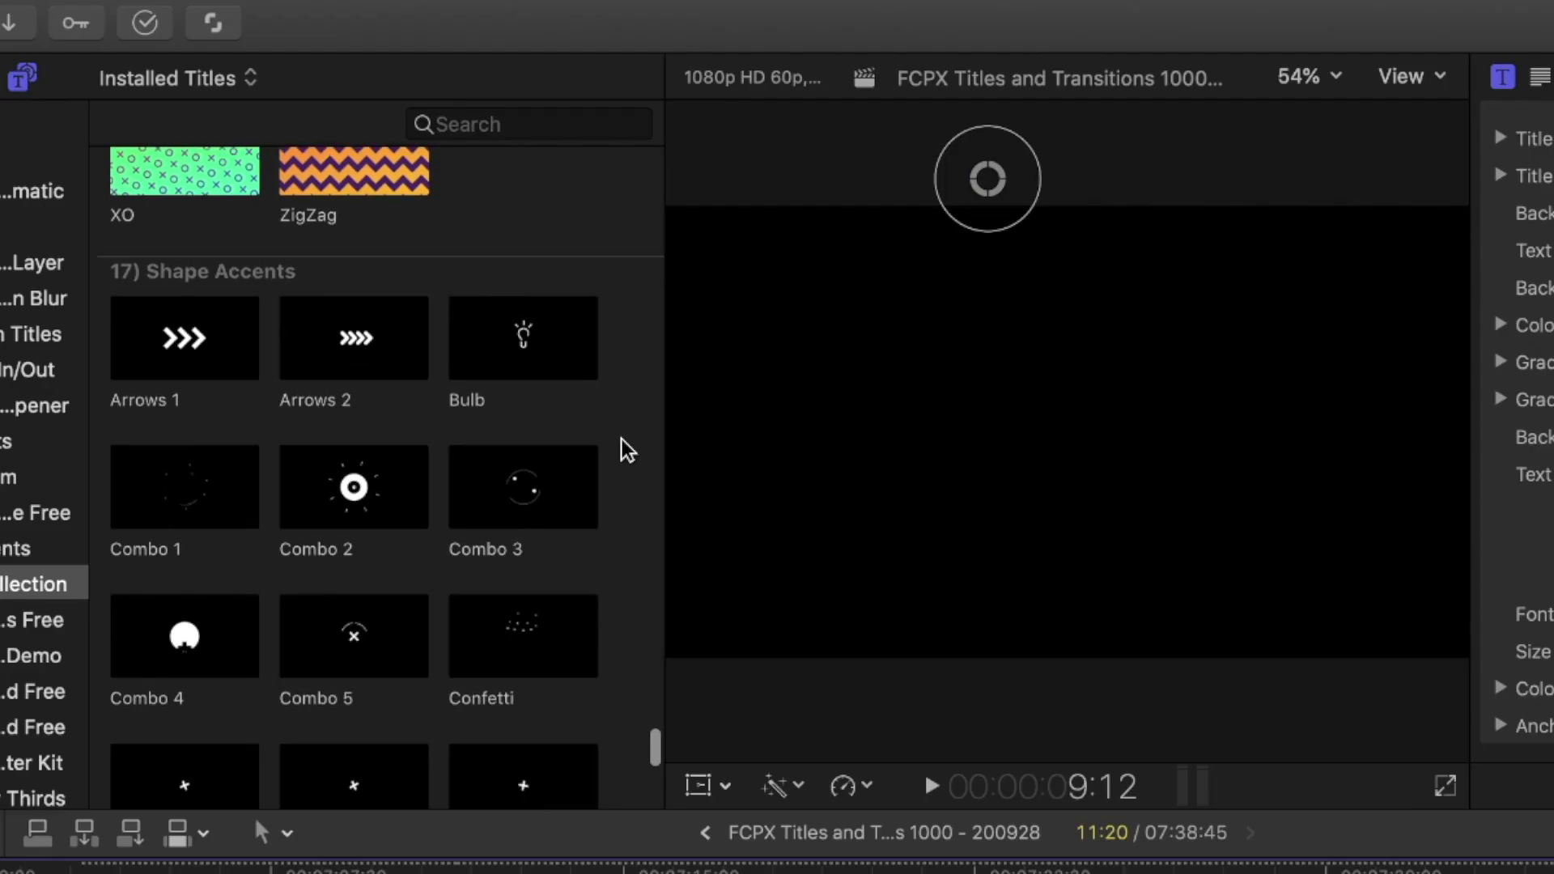
scroll(622, 440, down, 1)
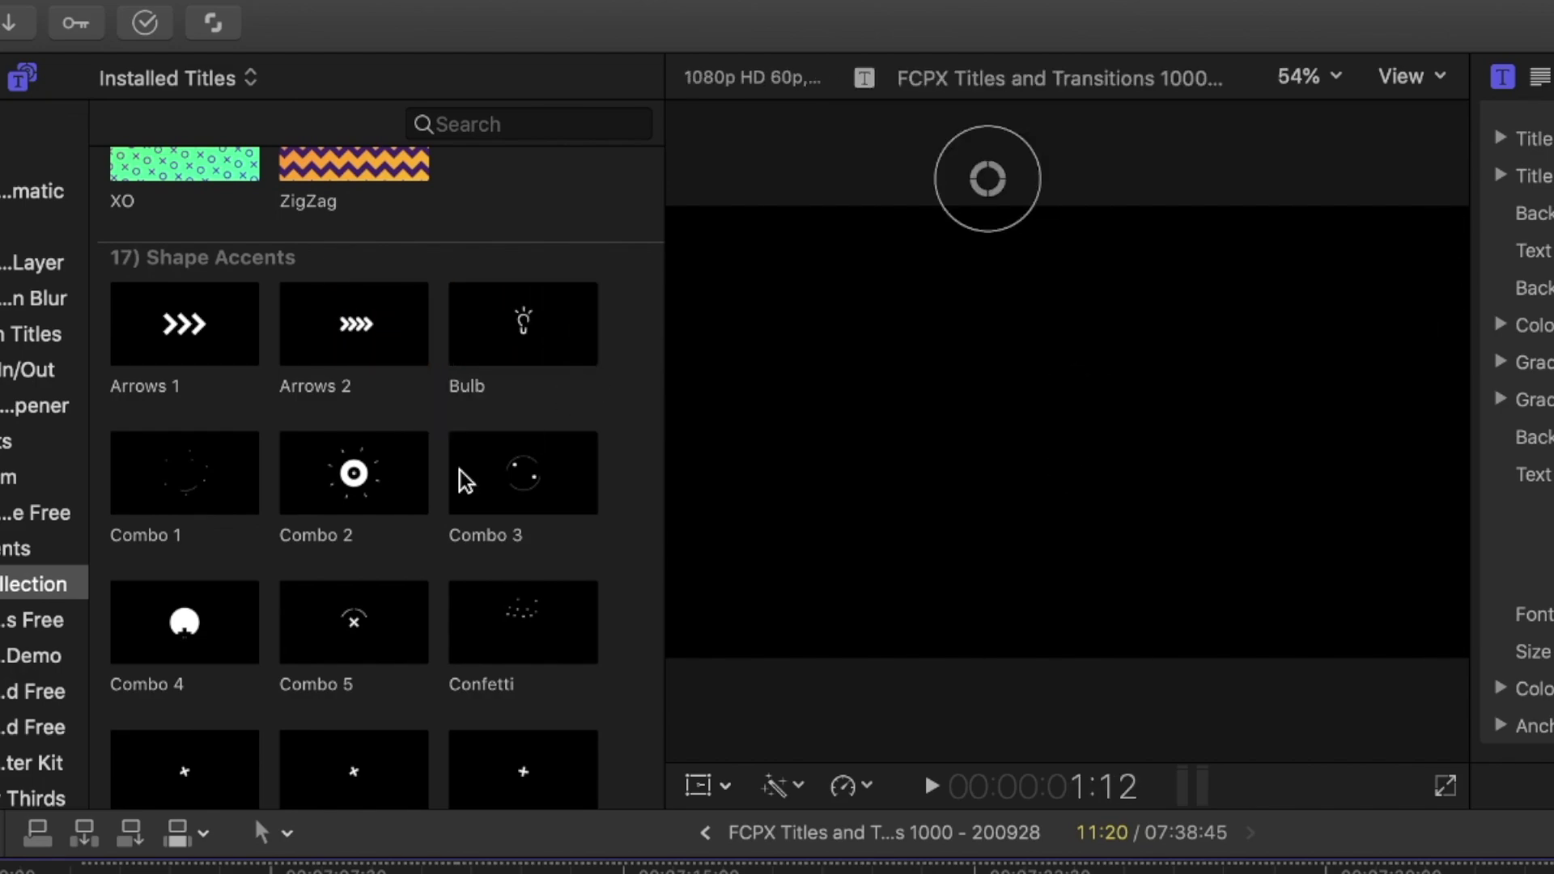
scroll(608, 676, down, 10)
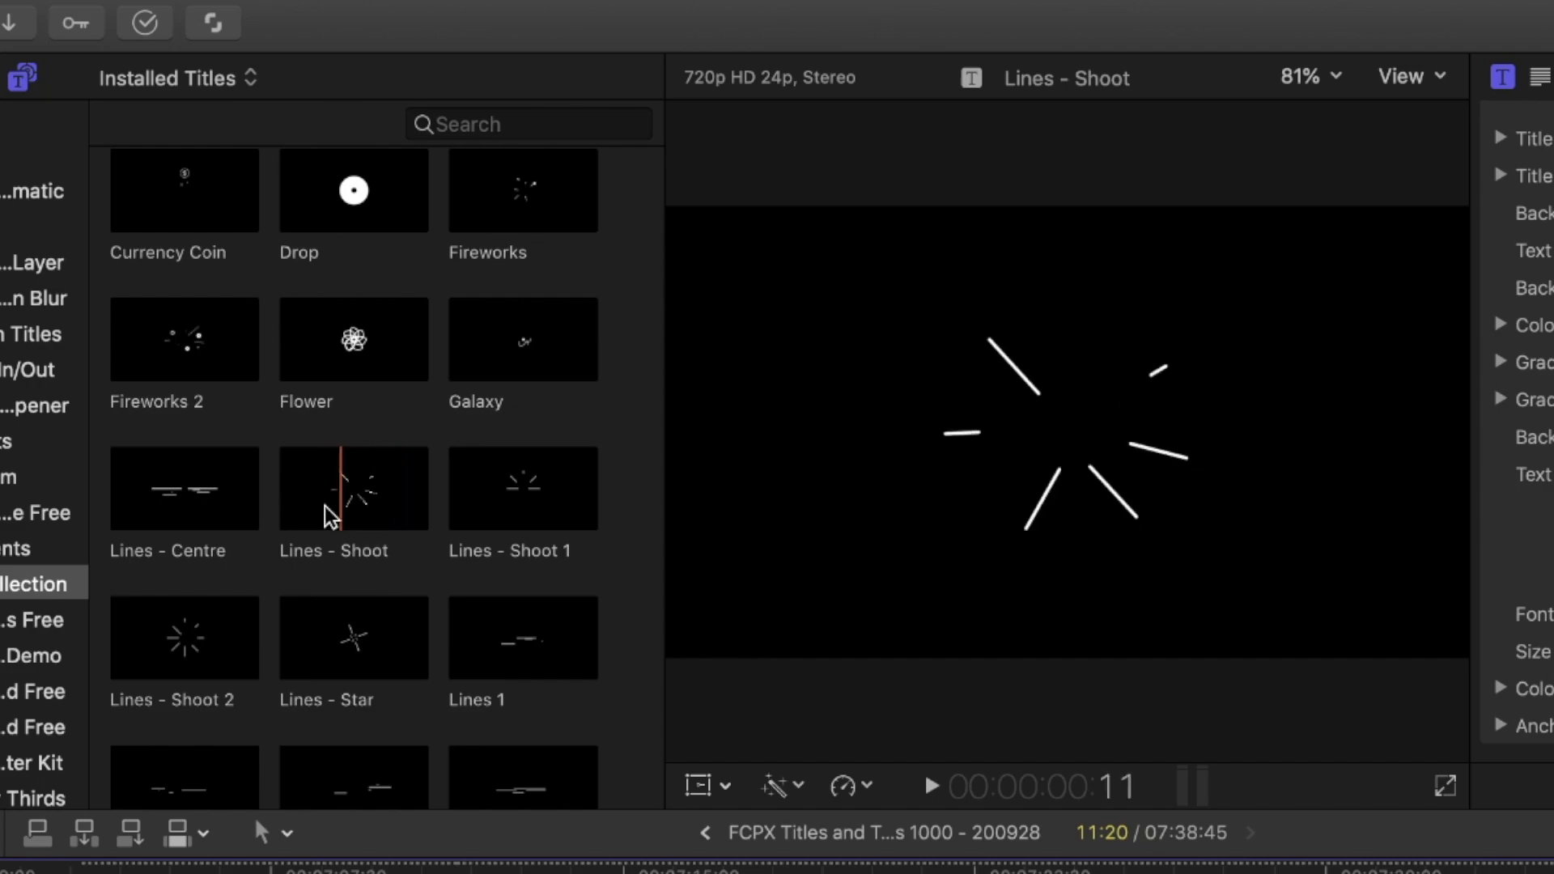
scroll(489, 411, down, 5)
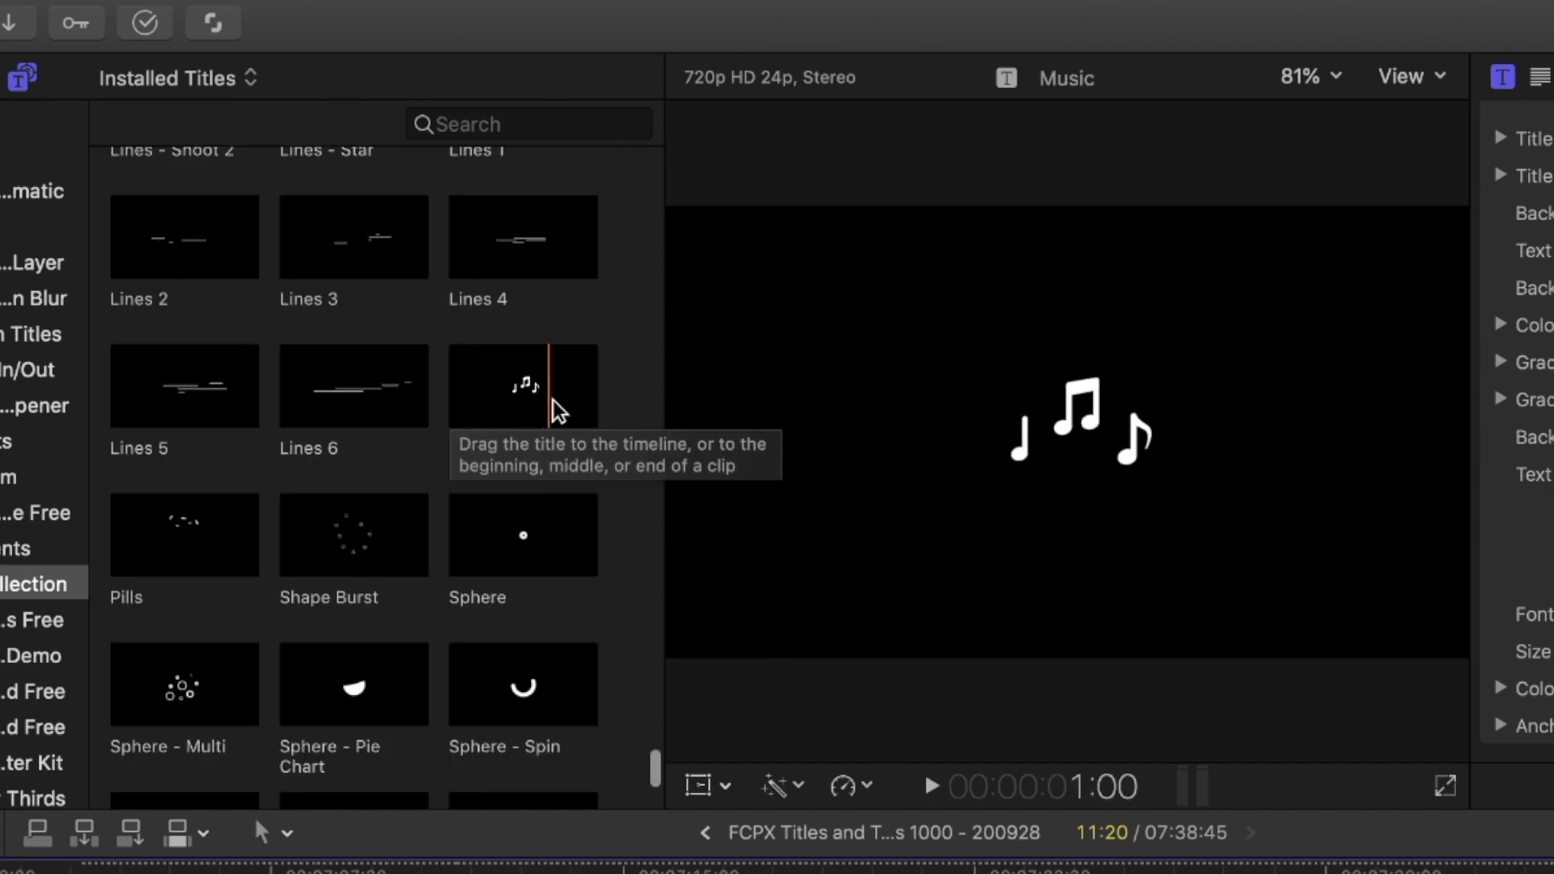
scroll(502, 411, down, 8)
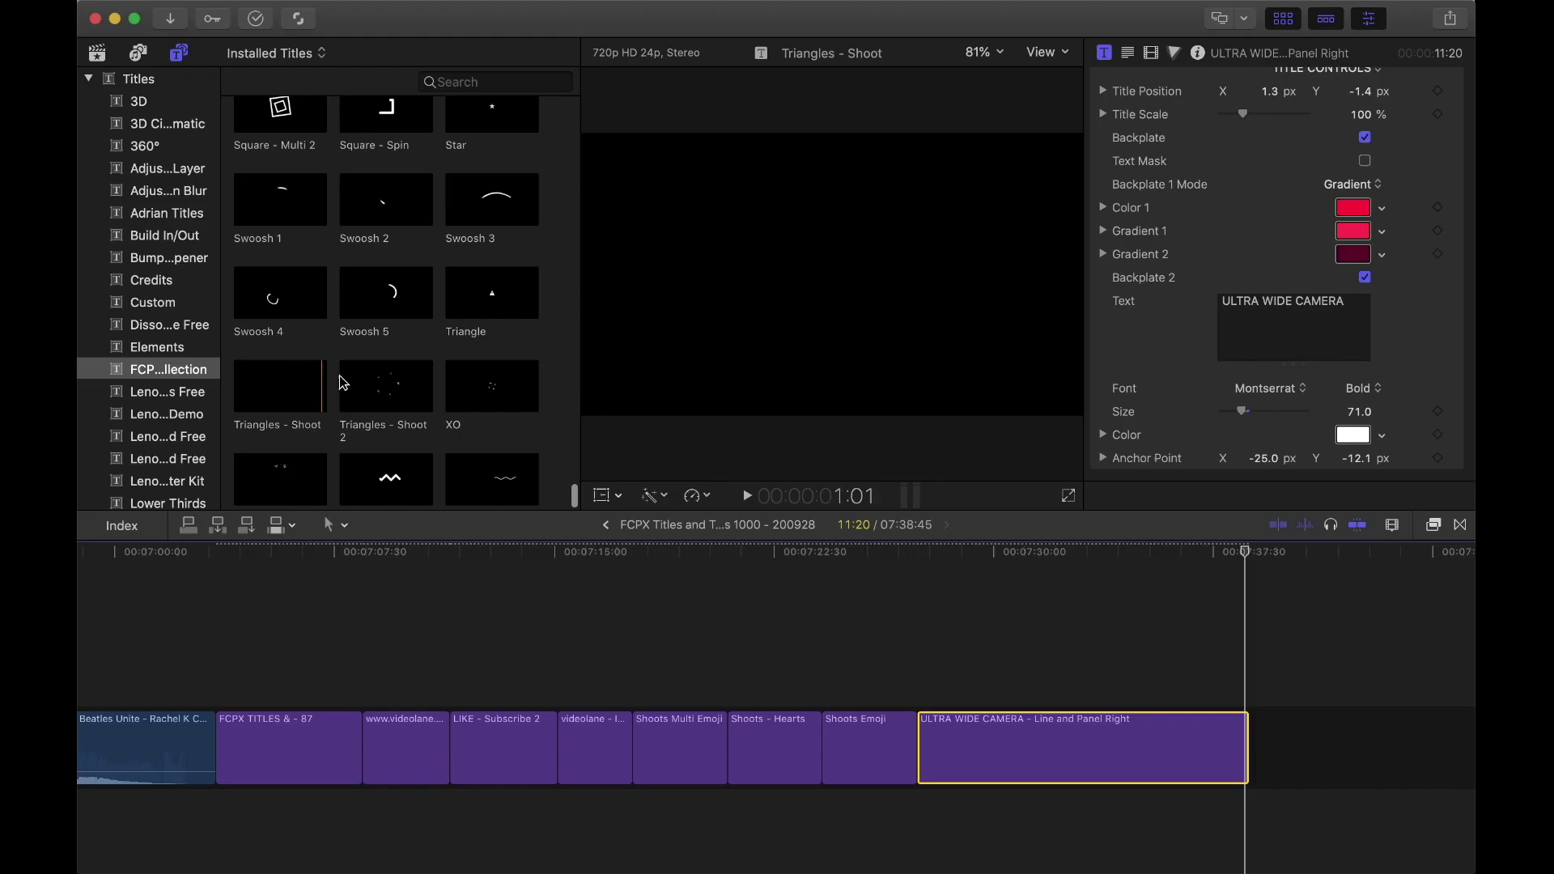
scroll(361, 589, down, 2)
Add the Lines - Shoot accent to the end of the timeline and open its Shapes Colour options.
scroll(389, 372, up, 10)
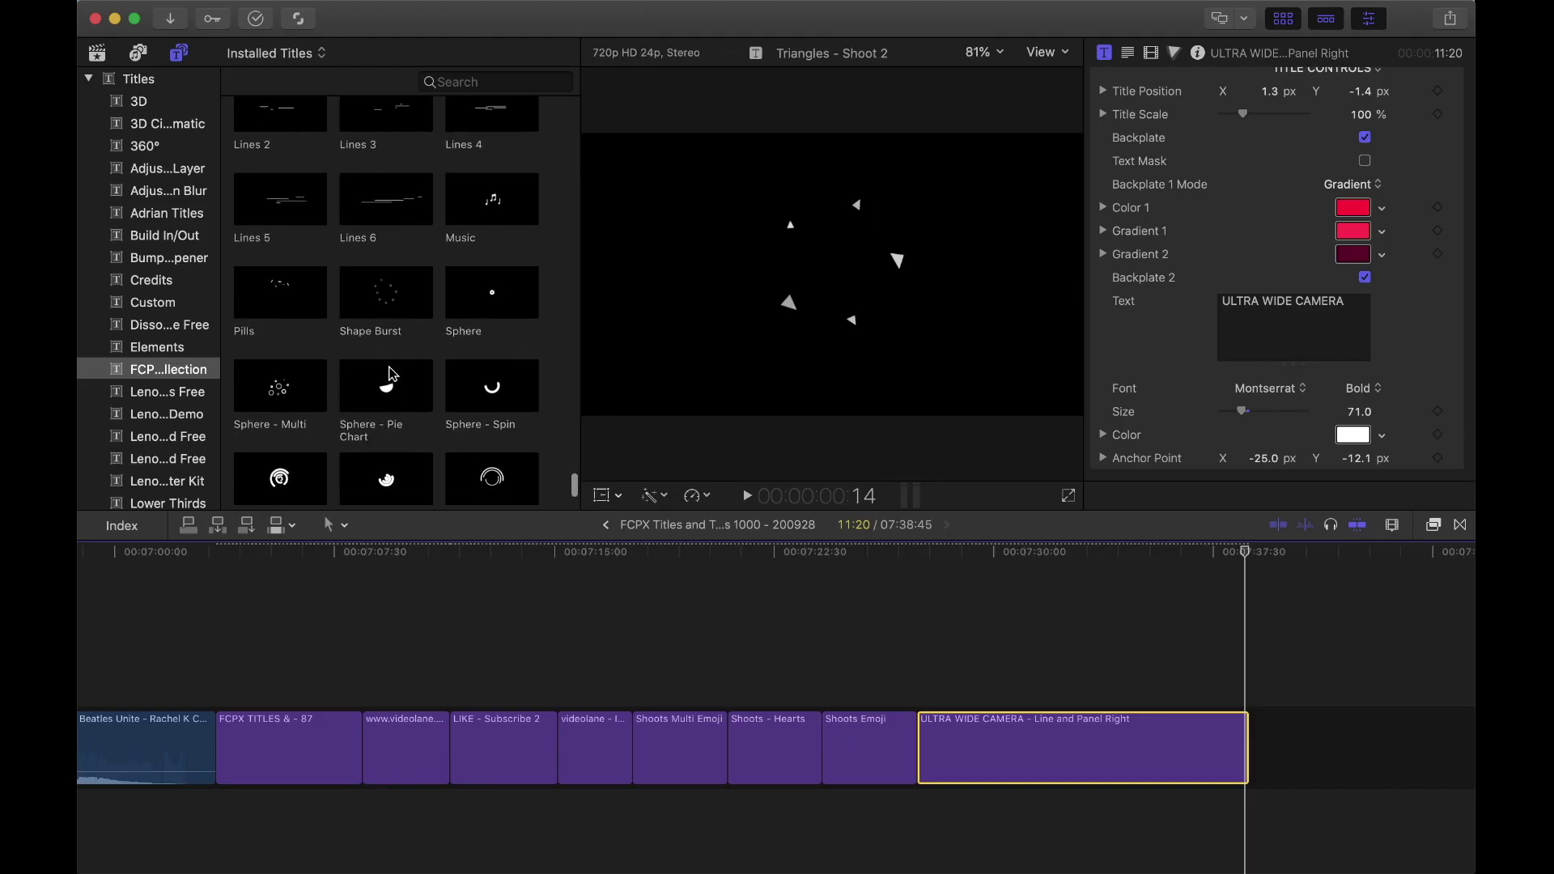
drag(386, 293, 1271, 745)
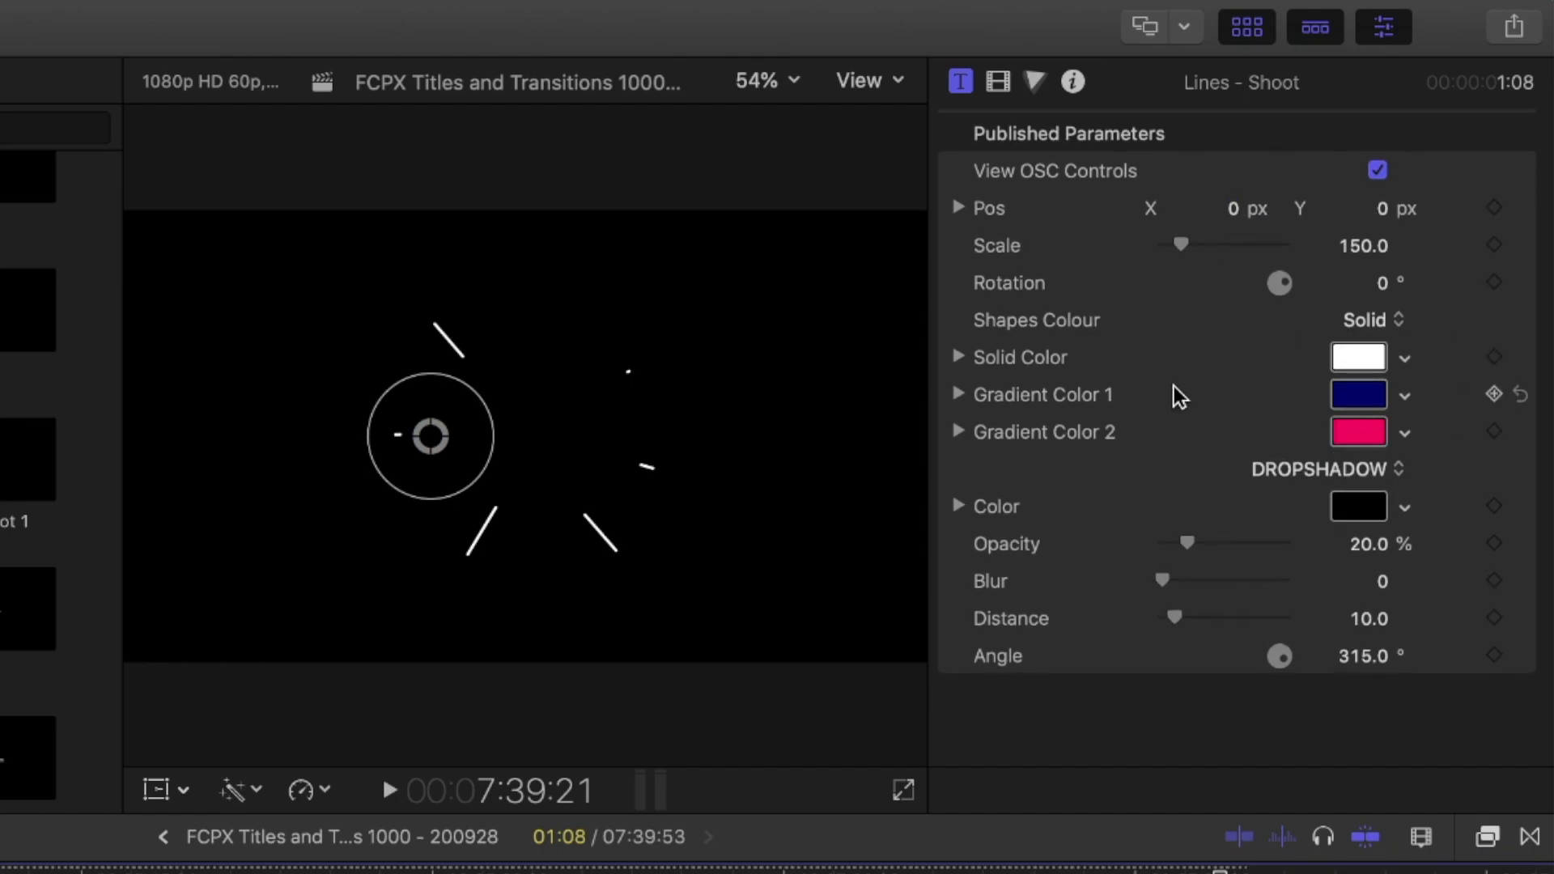
click(1368, 318)
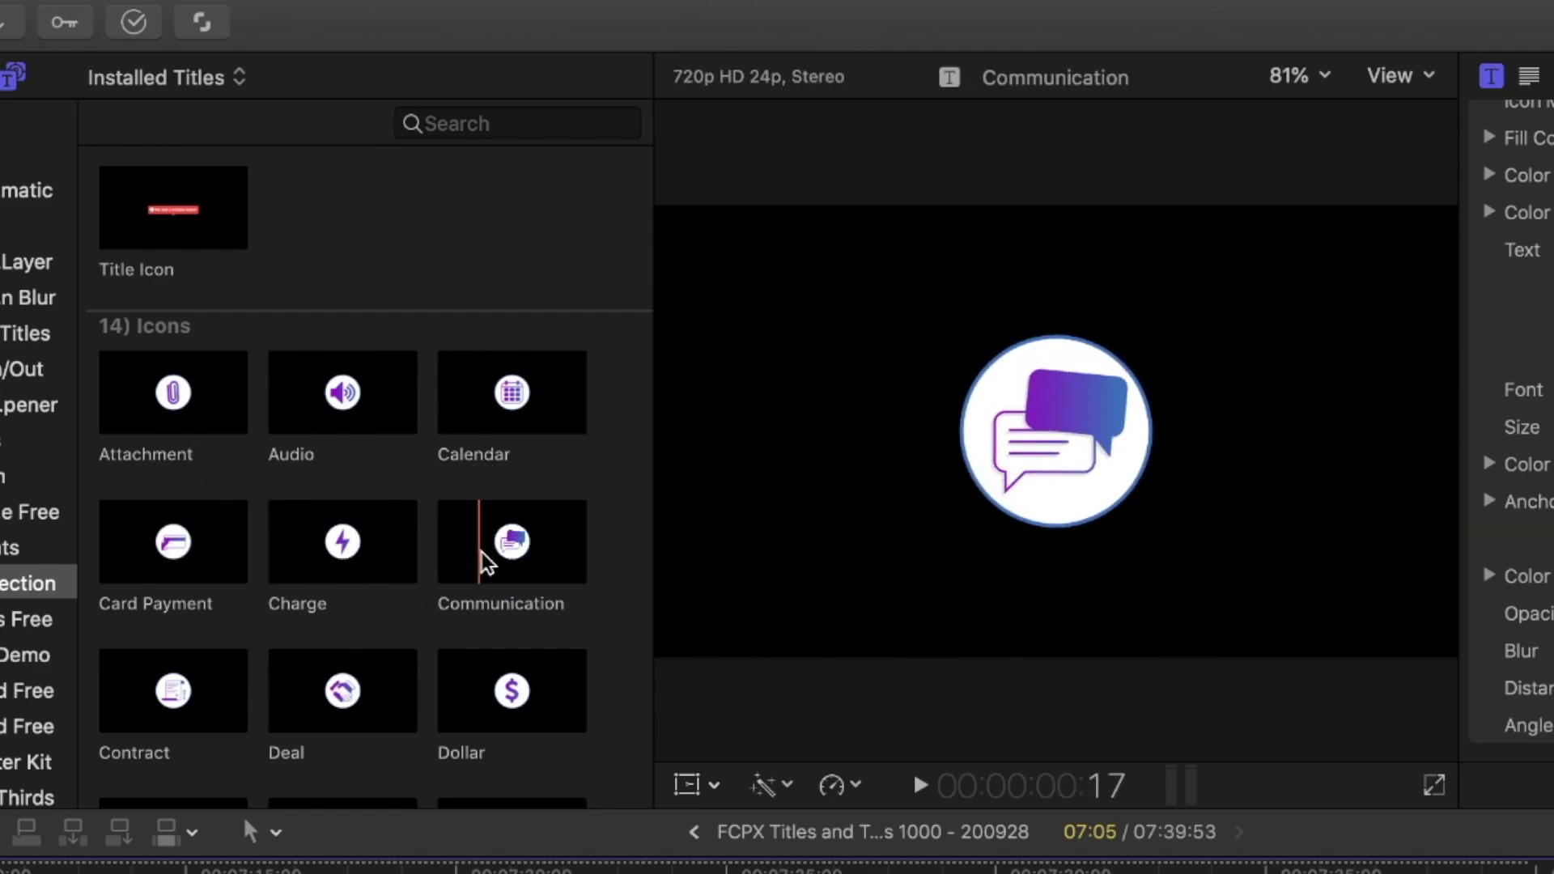
Look through the Icons category and add the Audio icon title to the end of the timeline.
scroll(562, 628, down, 5)
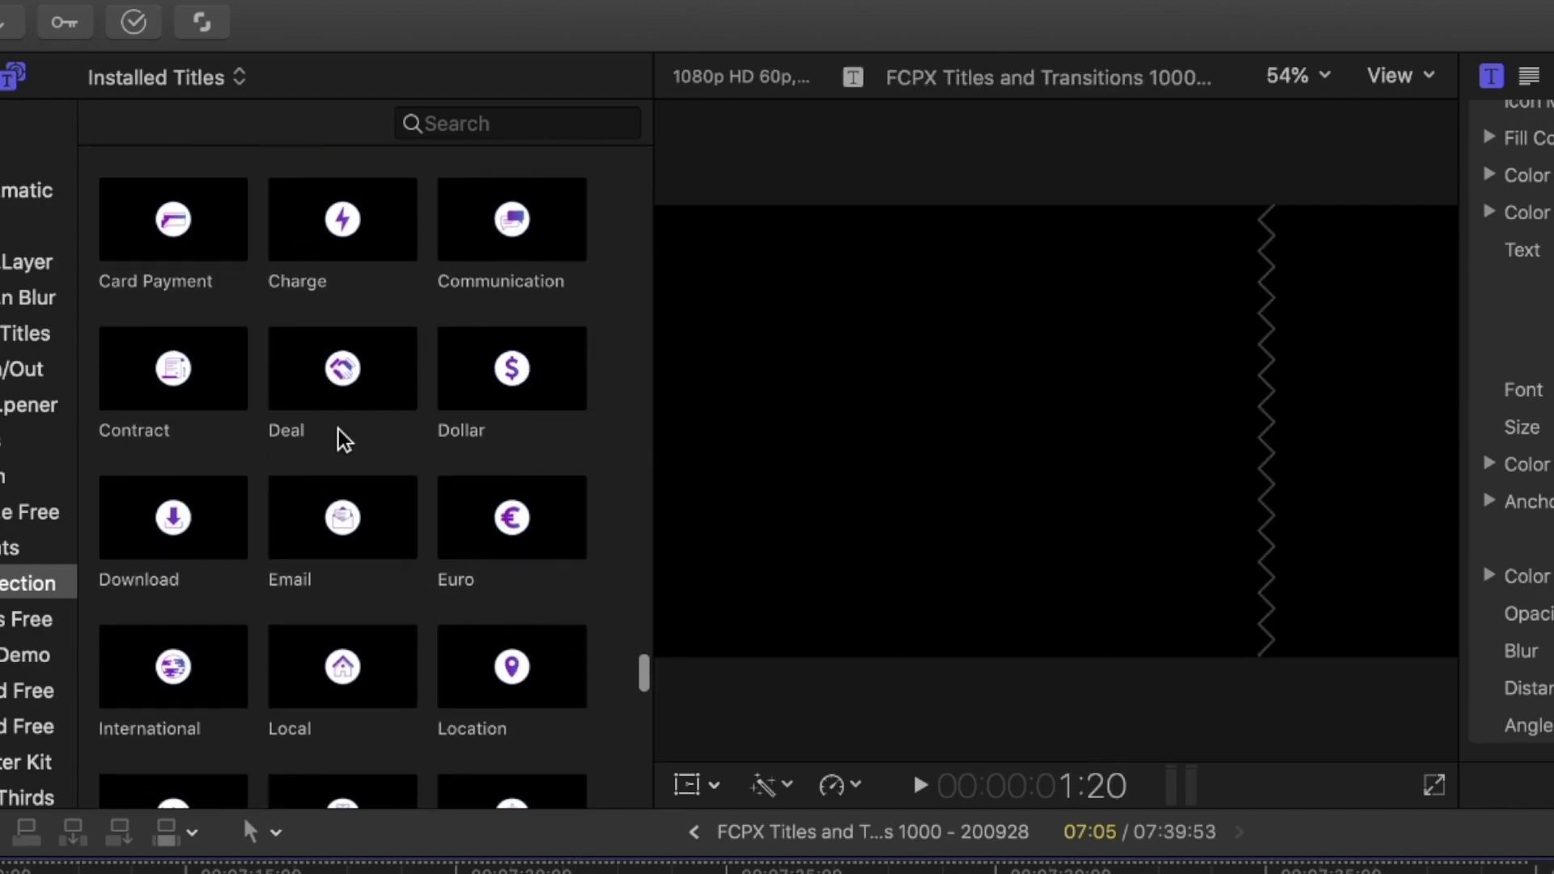
scroll(401, 631, down, 4)
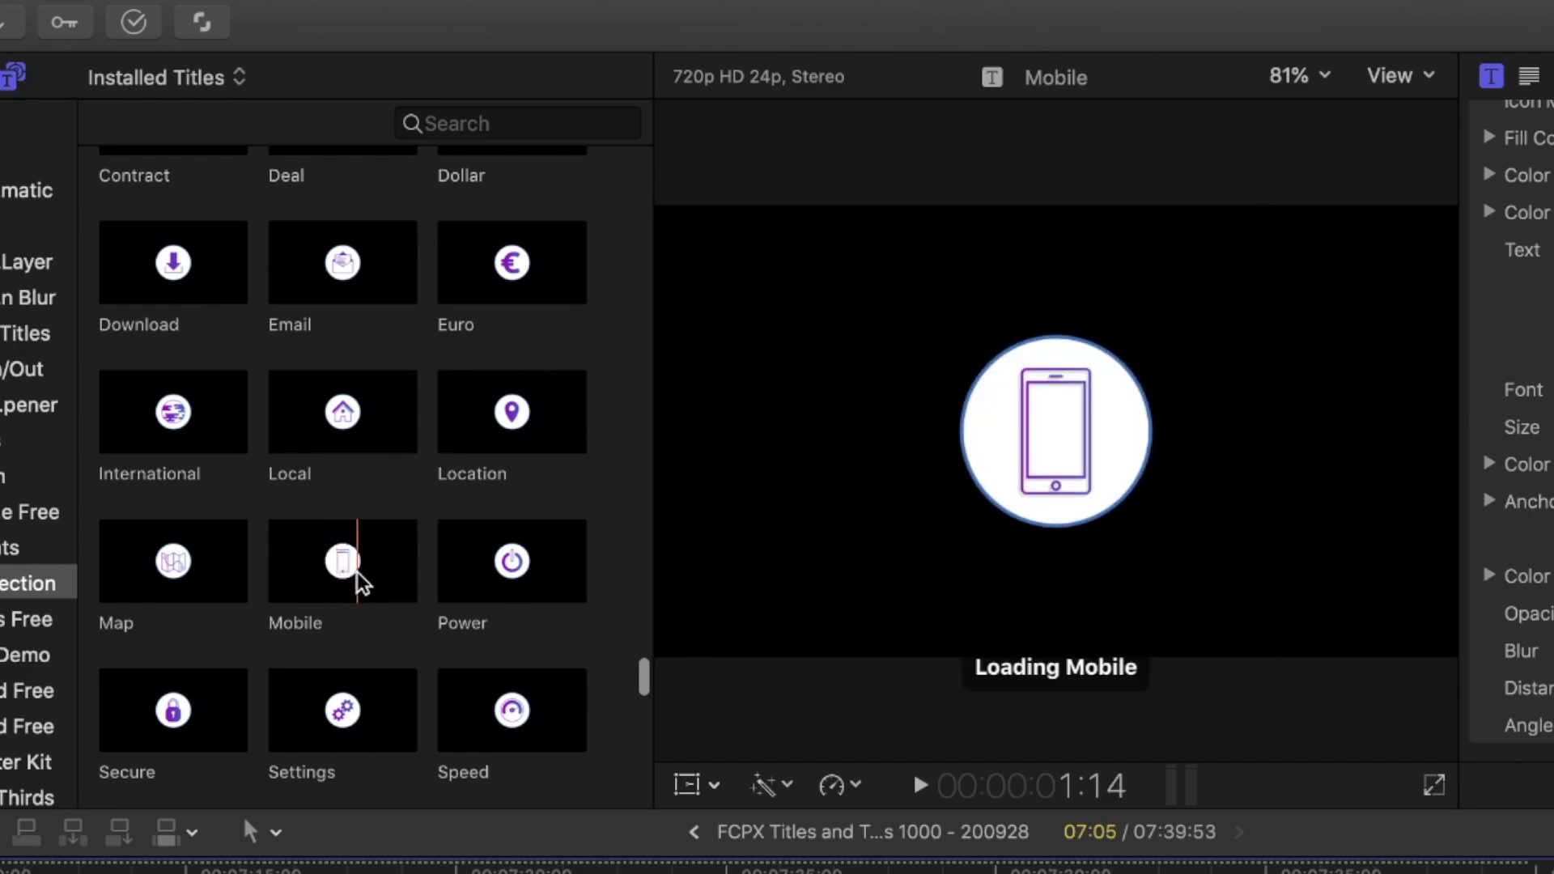
scroll(535, 590, down, 3)
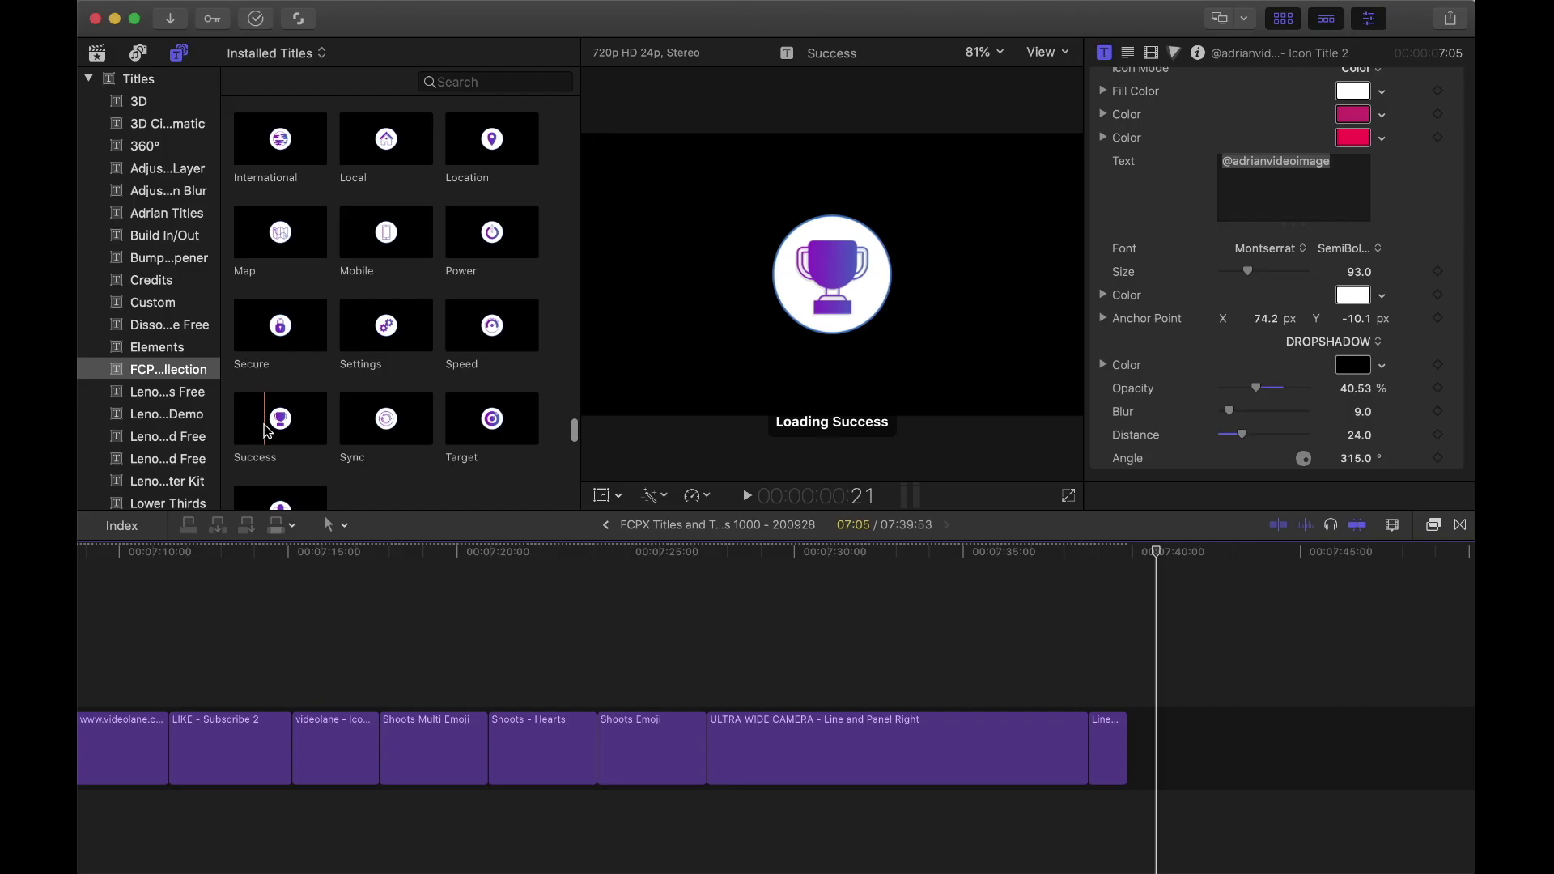
scroll(267, 429, down, 10)
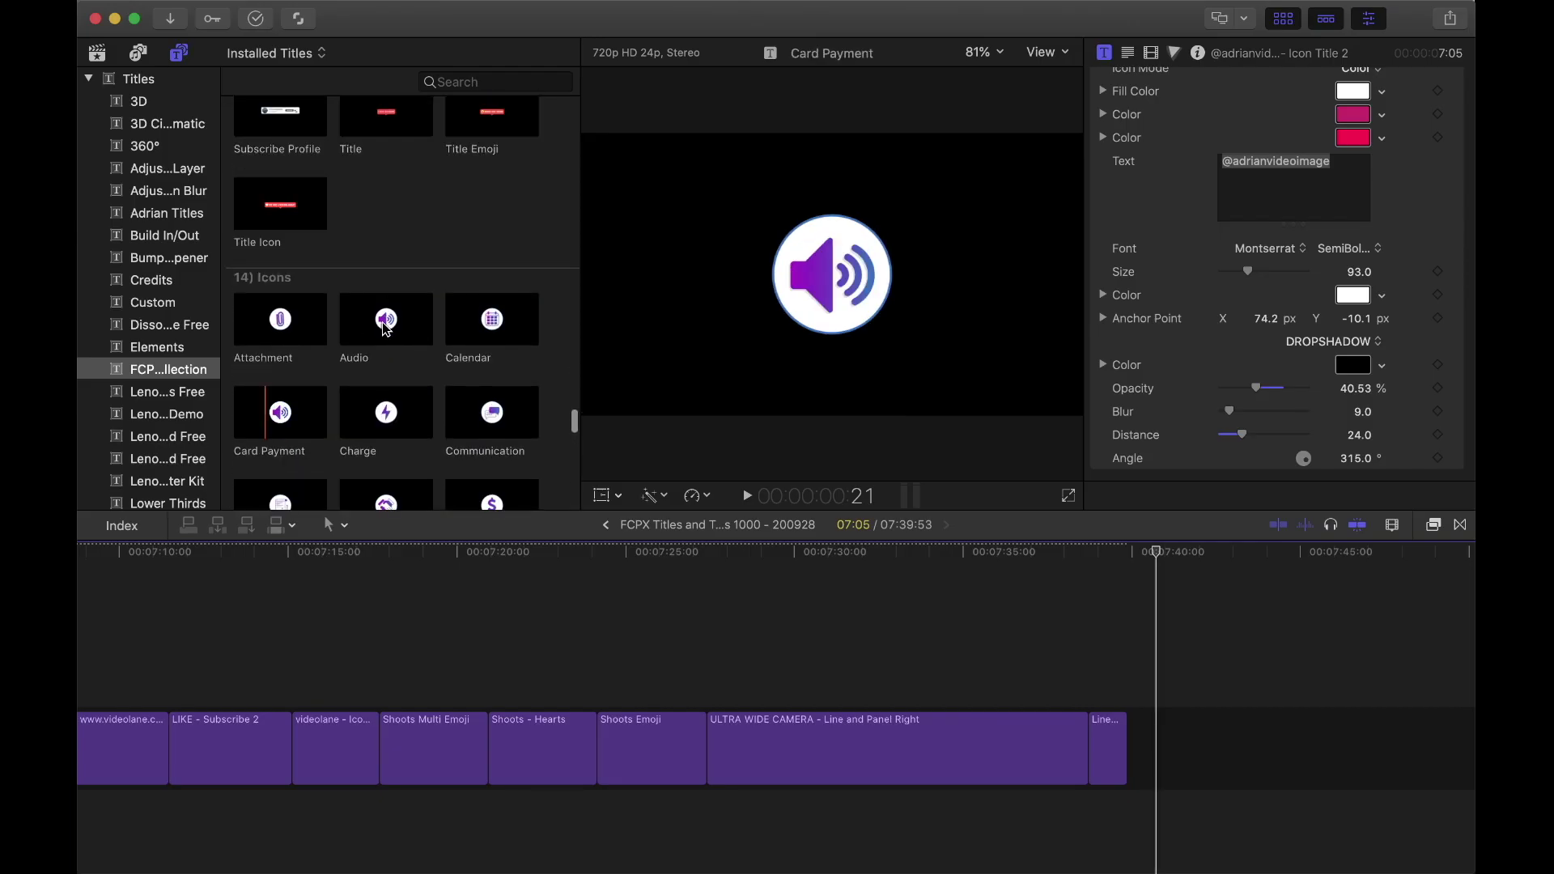
drag(384, 328, 1140, 777)
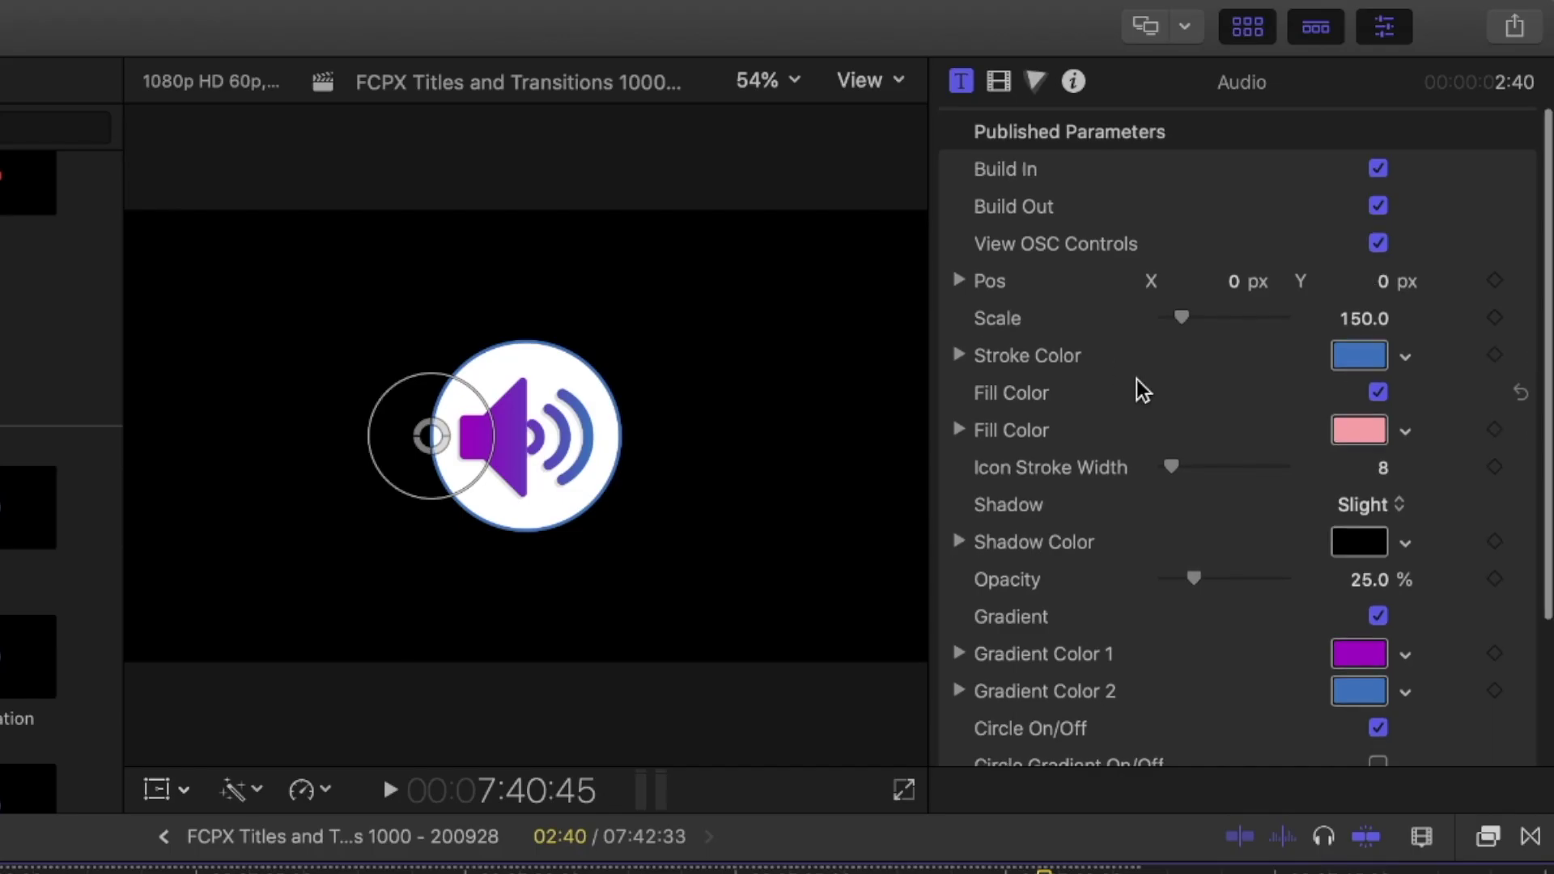
Review the Audio title's colour, shadow and circle parameters, and look through the Icons and Minimal Titles categories.
scroll(1215, 245, down, 2)
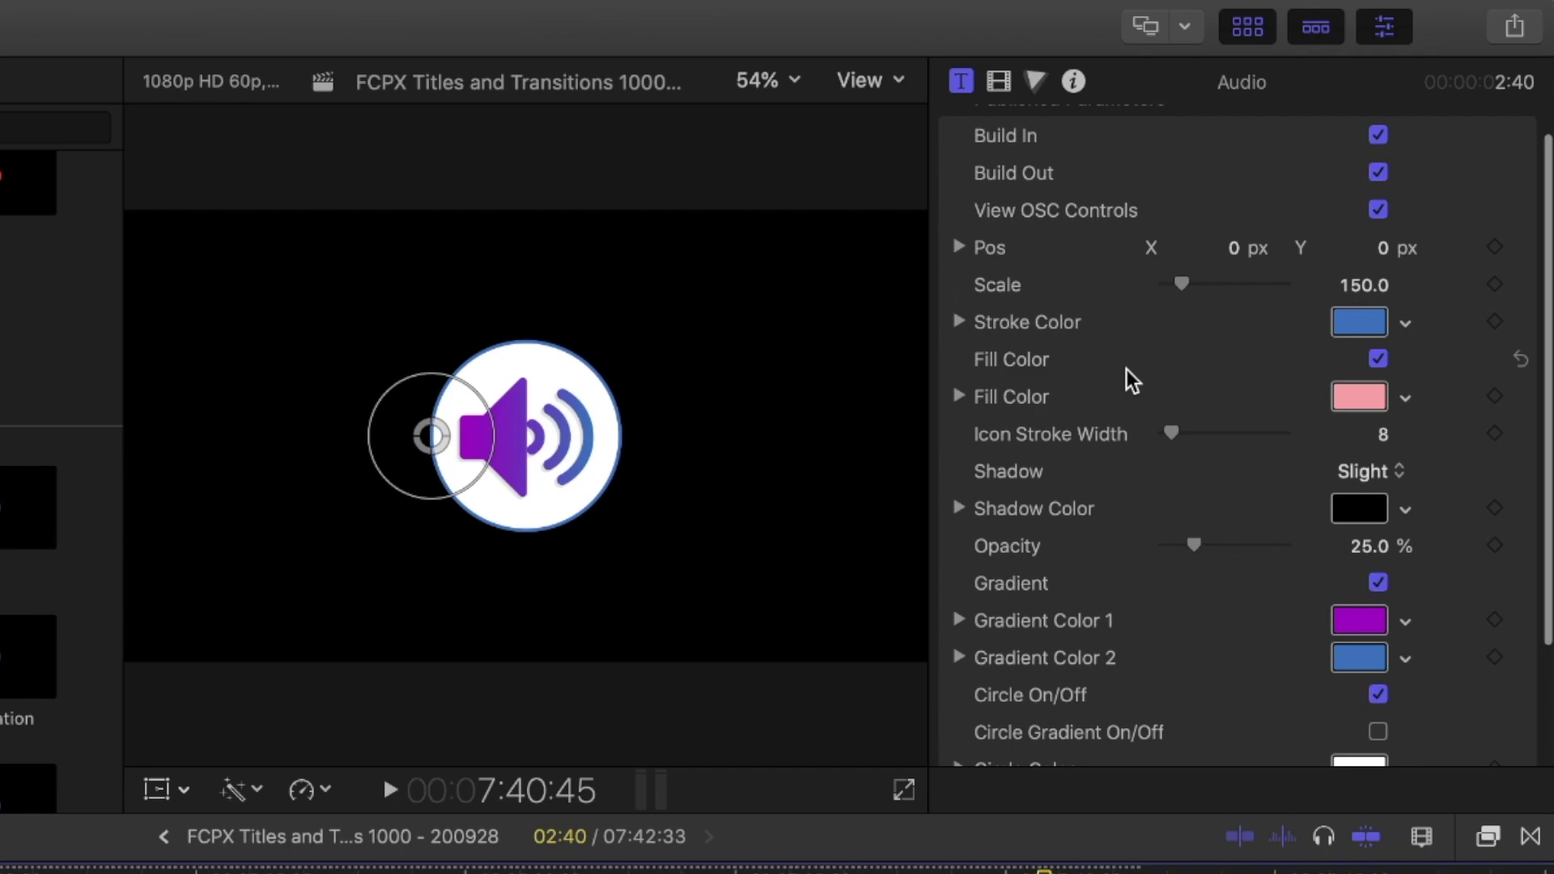
scroll(1247, 486, down, 4)
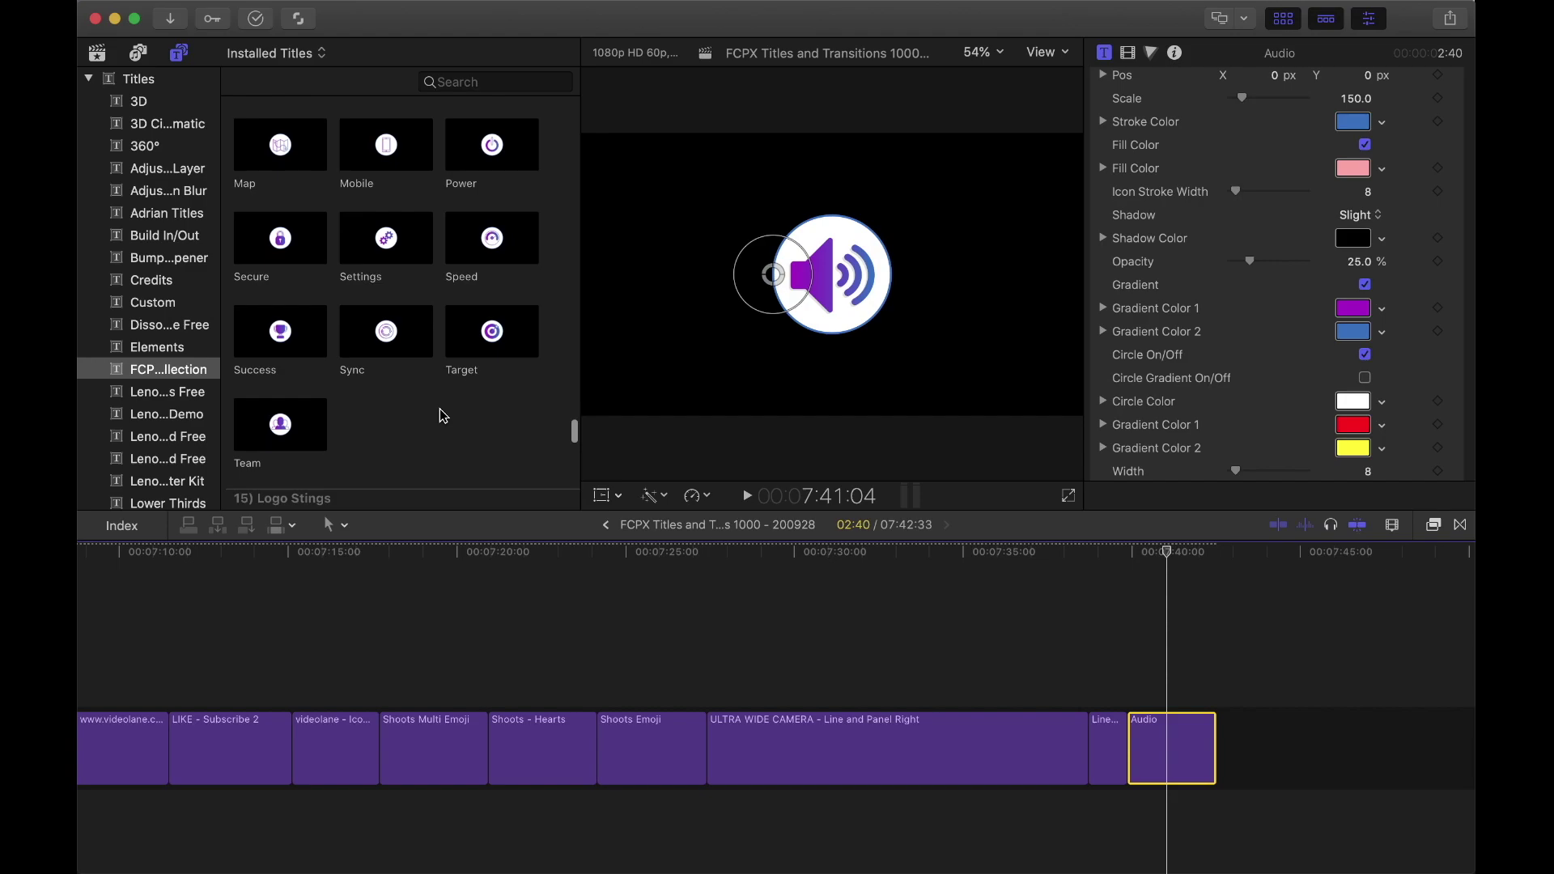
scroll(443, 415, down, 3)
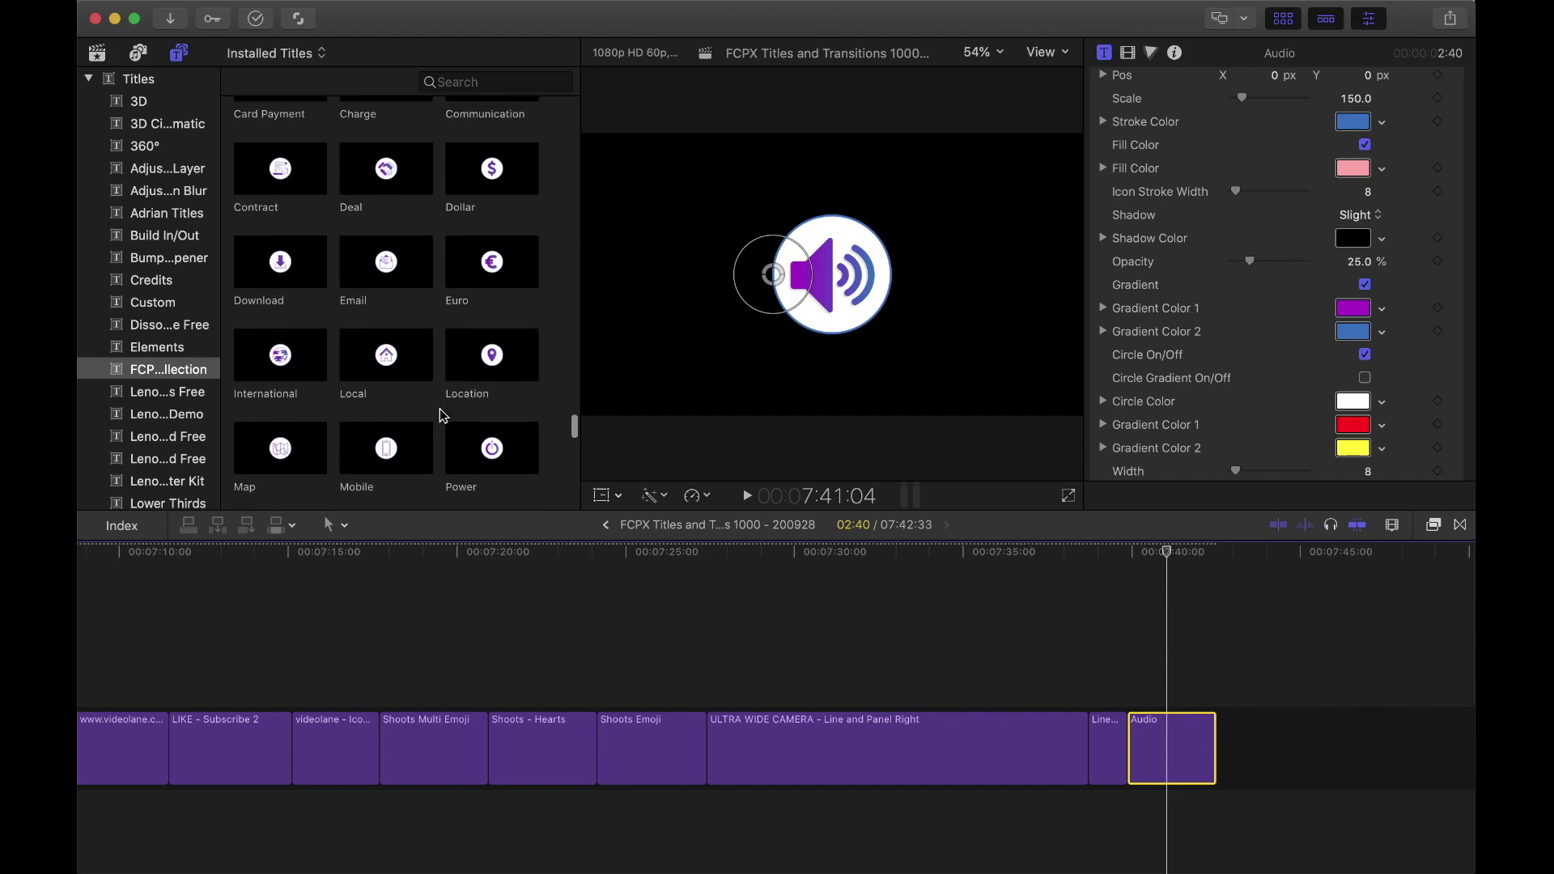
scroll(442, 416, up, 3)
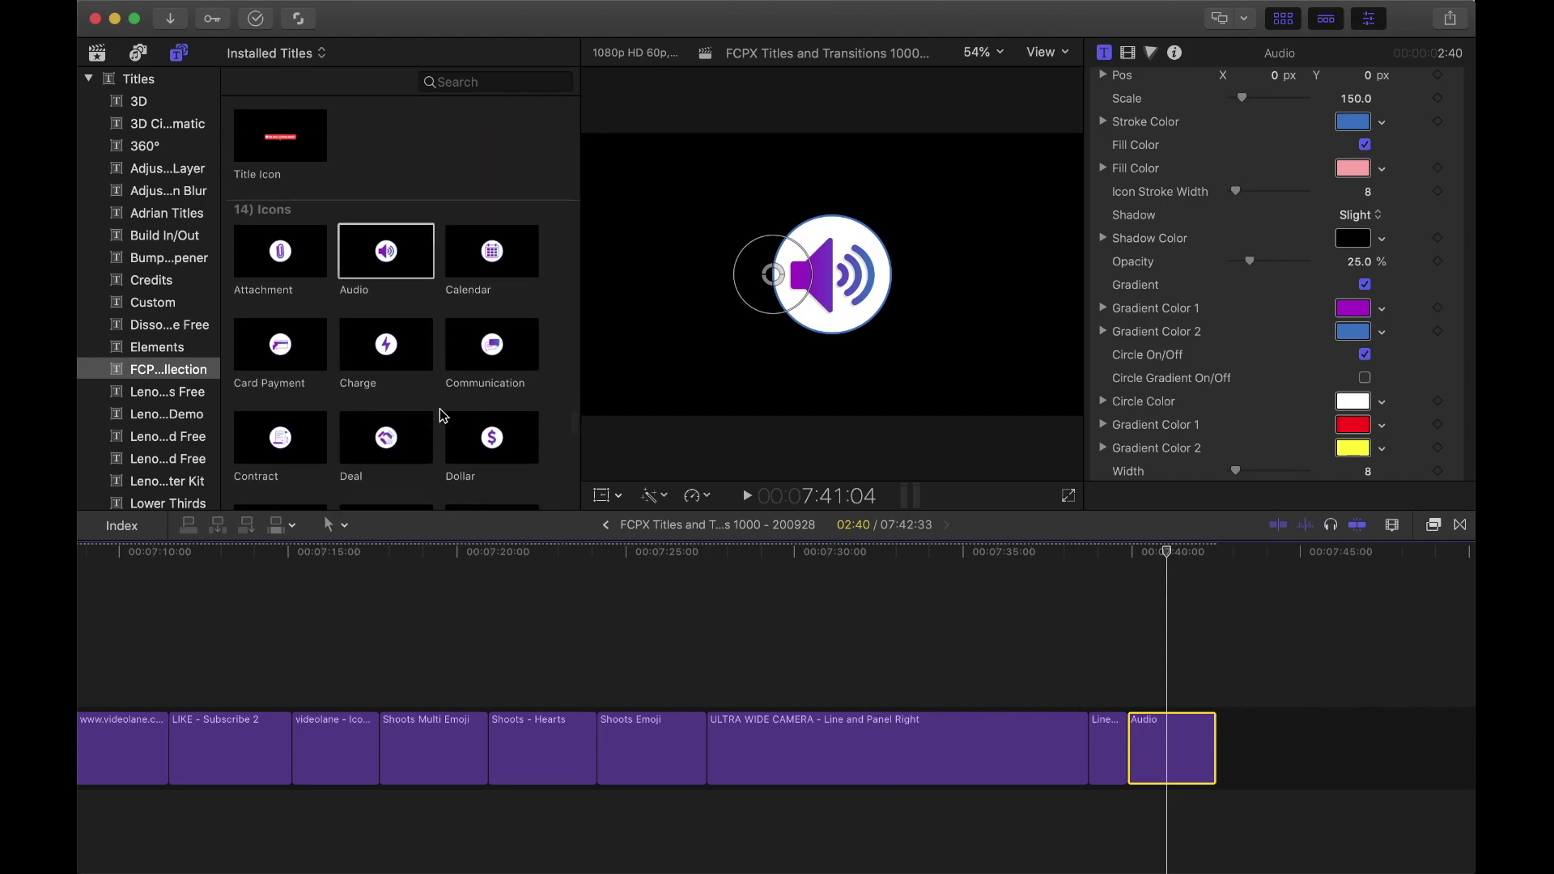
scroll(442, 415, up, 1)
scroll(446, 414, down, 2)
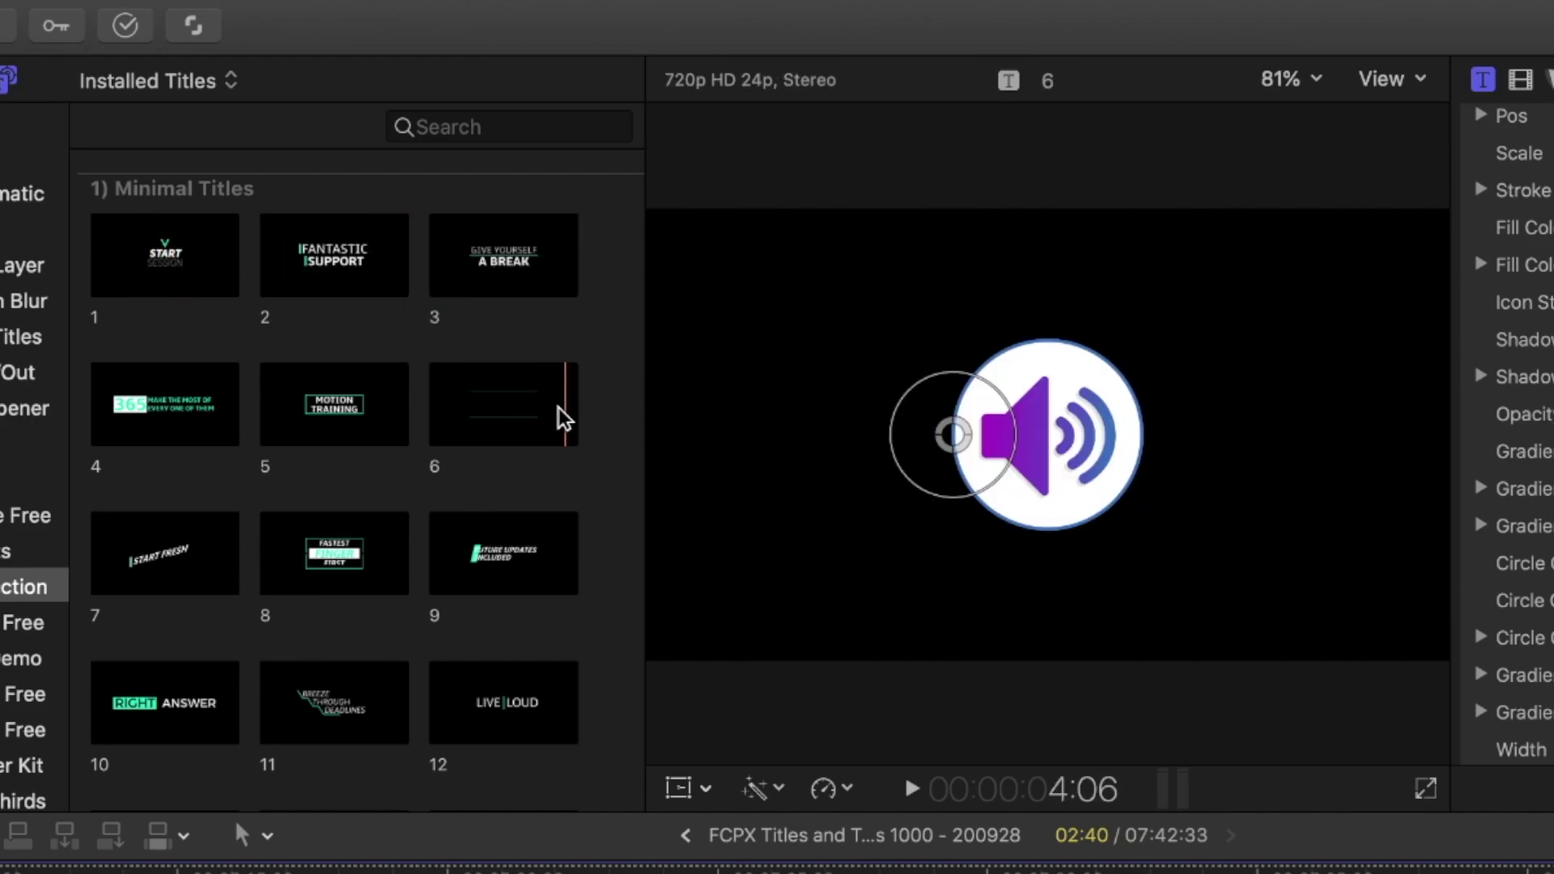
Browse the title categories from Minimal to Quote Titles, previewing titles such as 140, 204, 229 and 232.
scroll(236, 618, down, 15)
scroll(236, 617, down, 20)
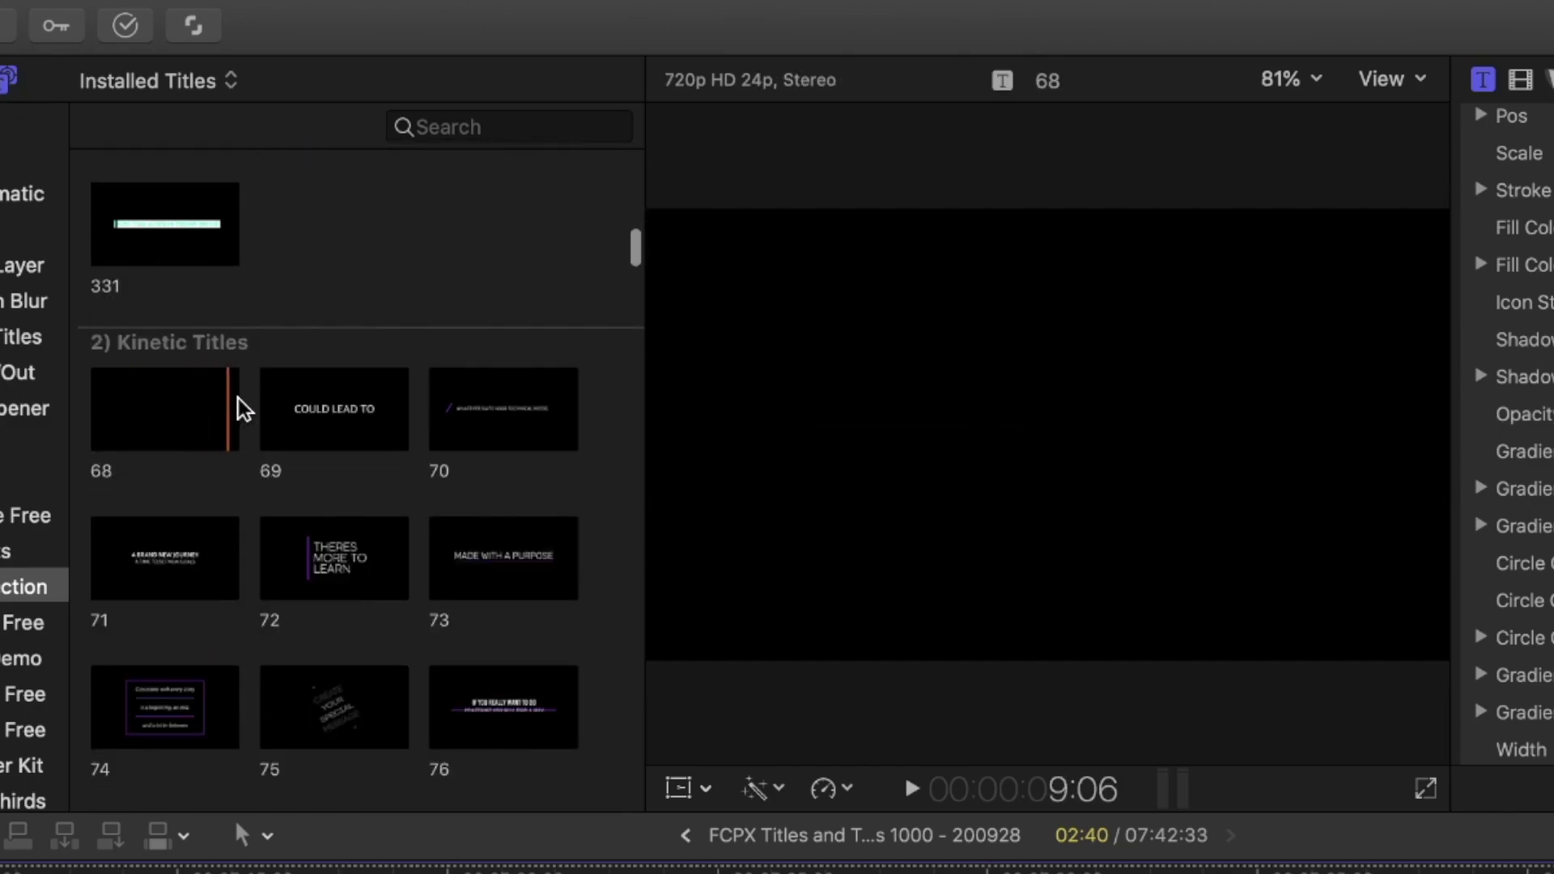
scroll(361, 434, down, 20)
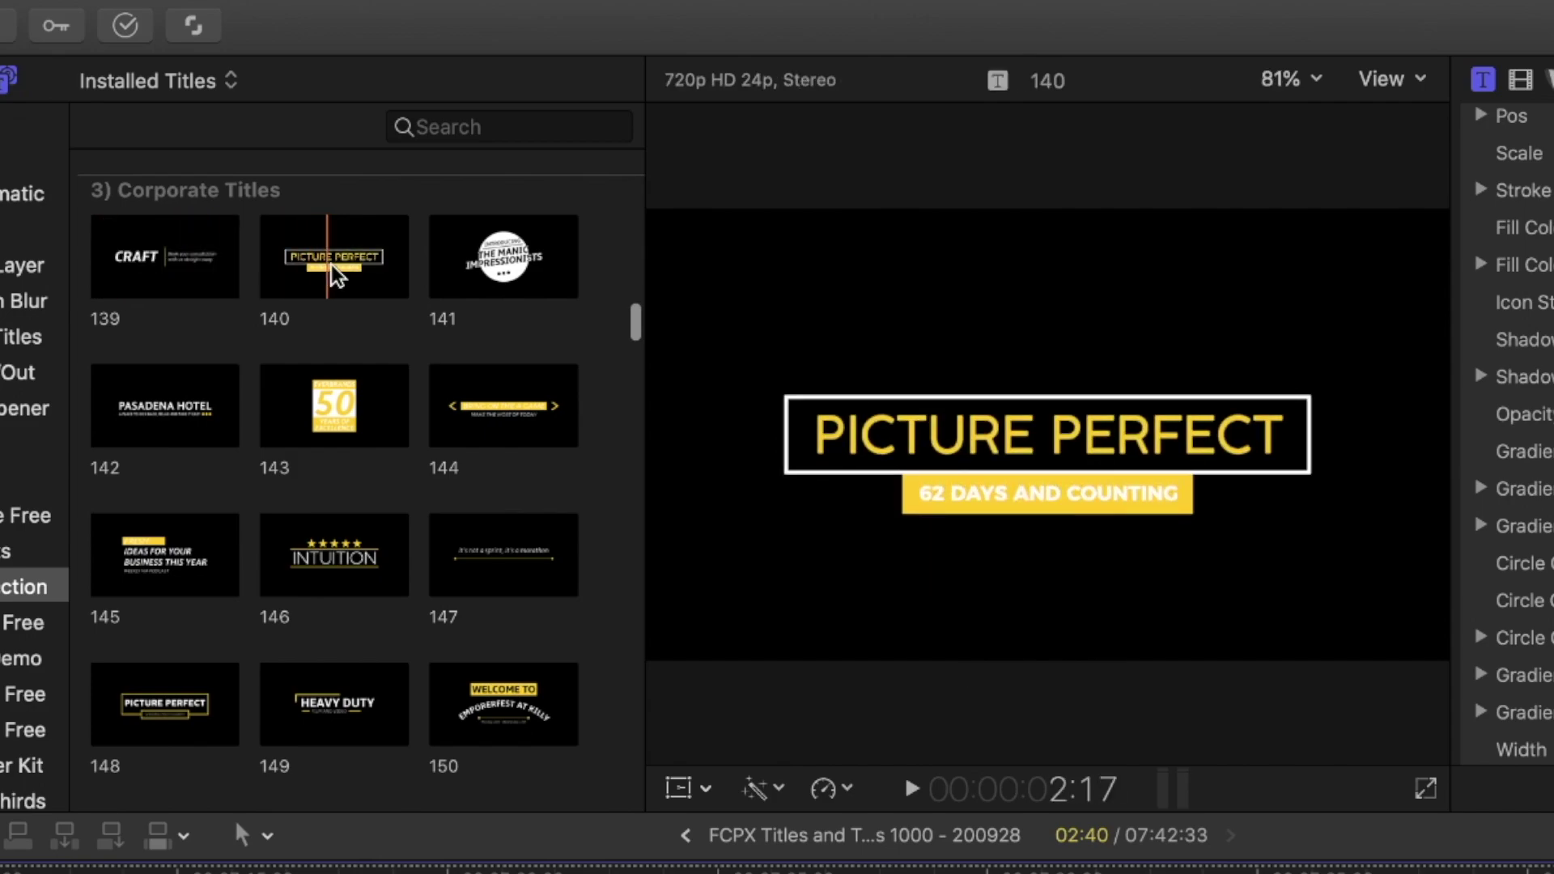
scroll(518, 704, down, 5)
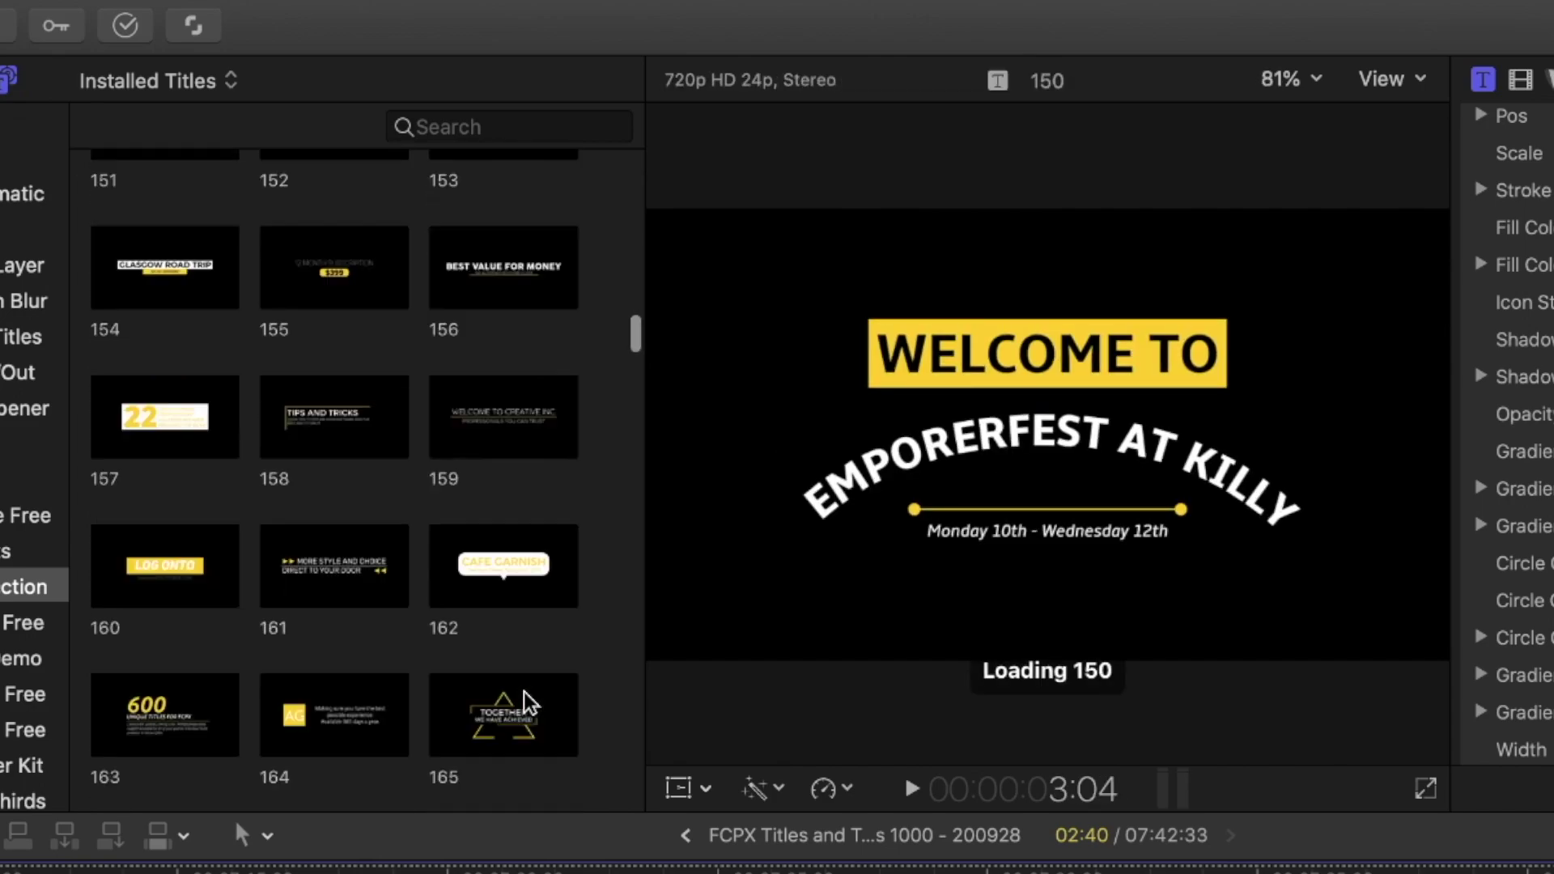
scroll(526, 705, down, 15)
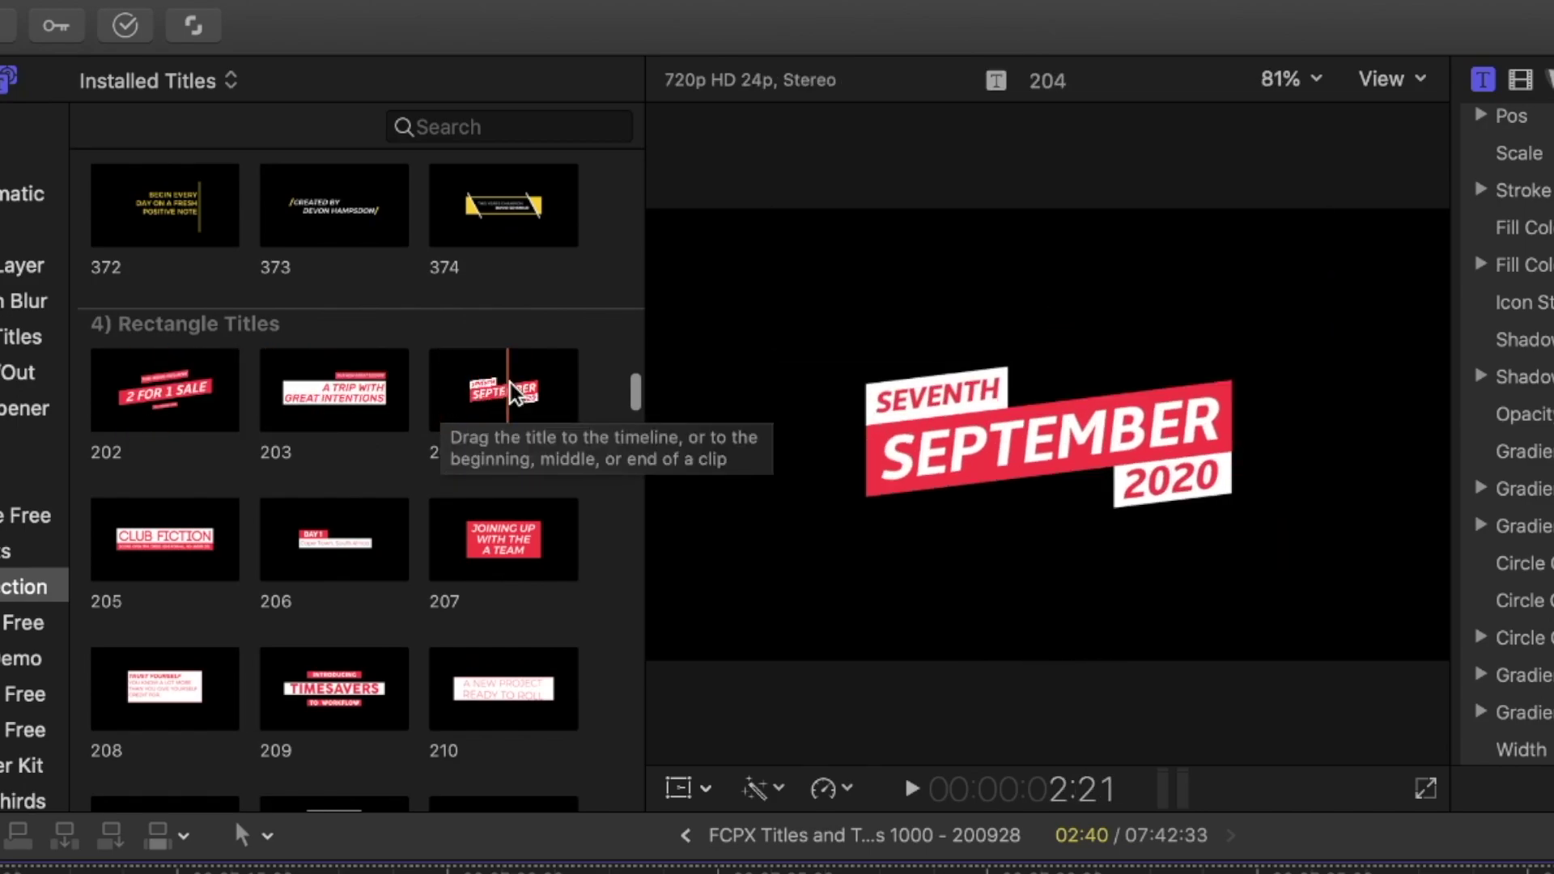
scroll(380, 567, down, 10)
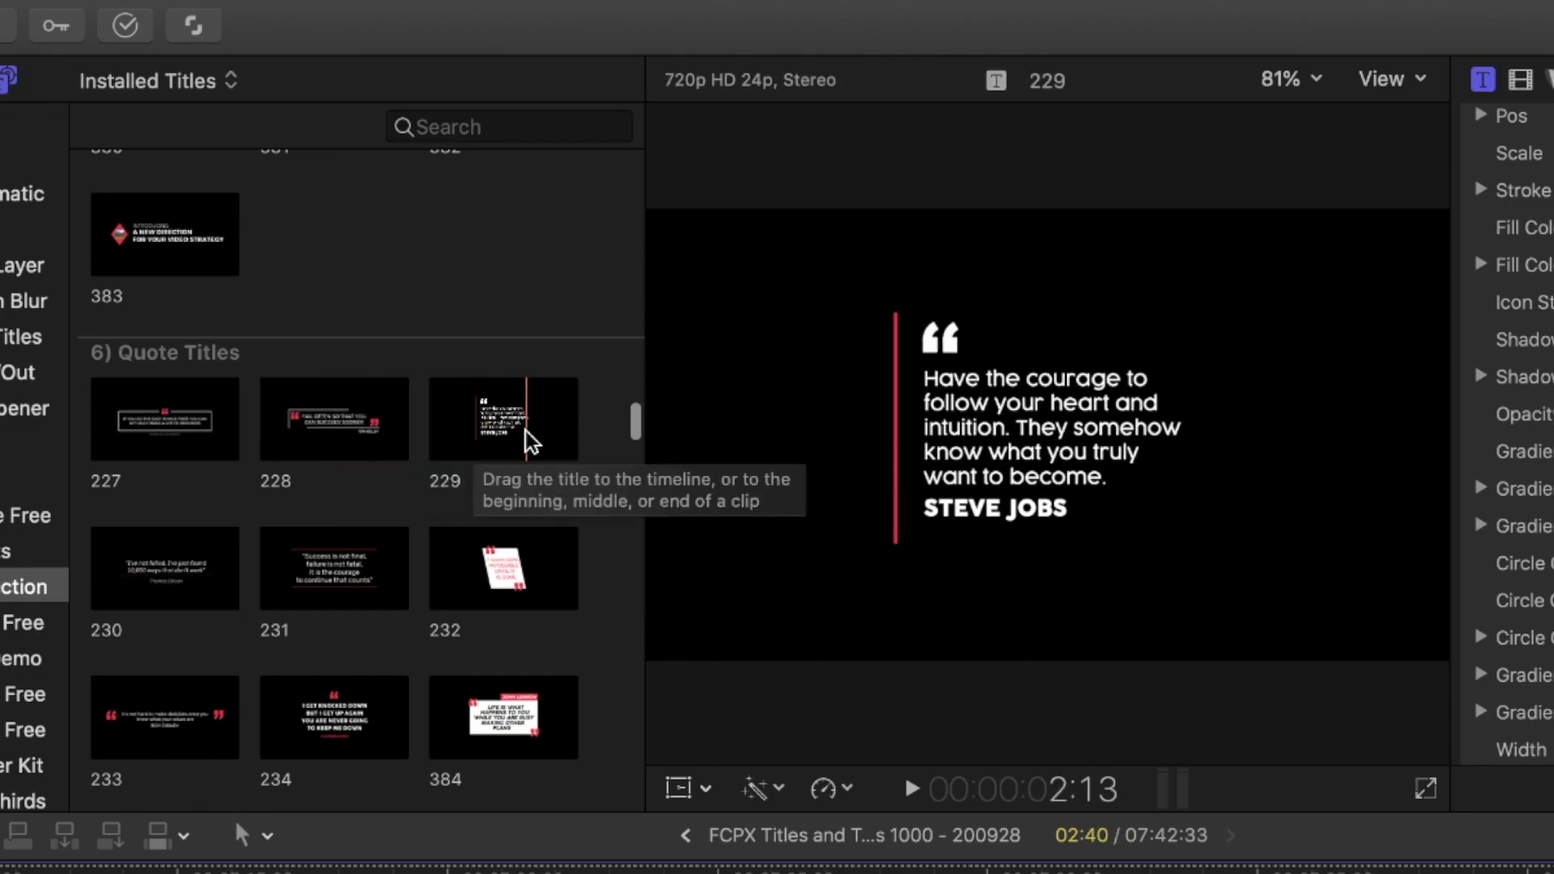
scroll(405, 445, down, 3)
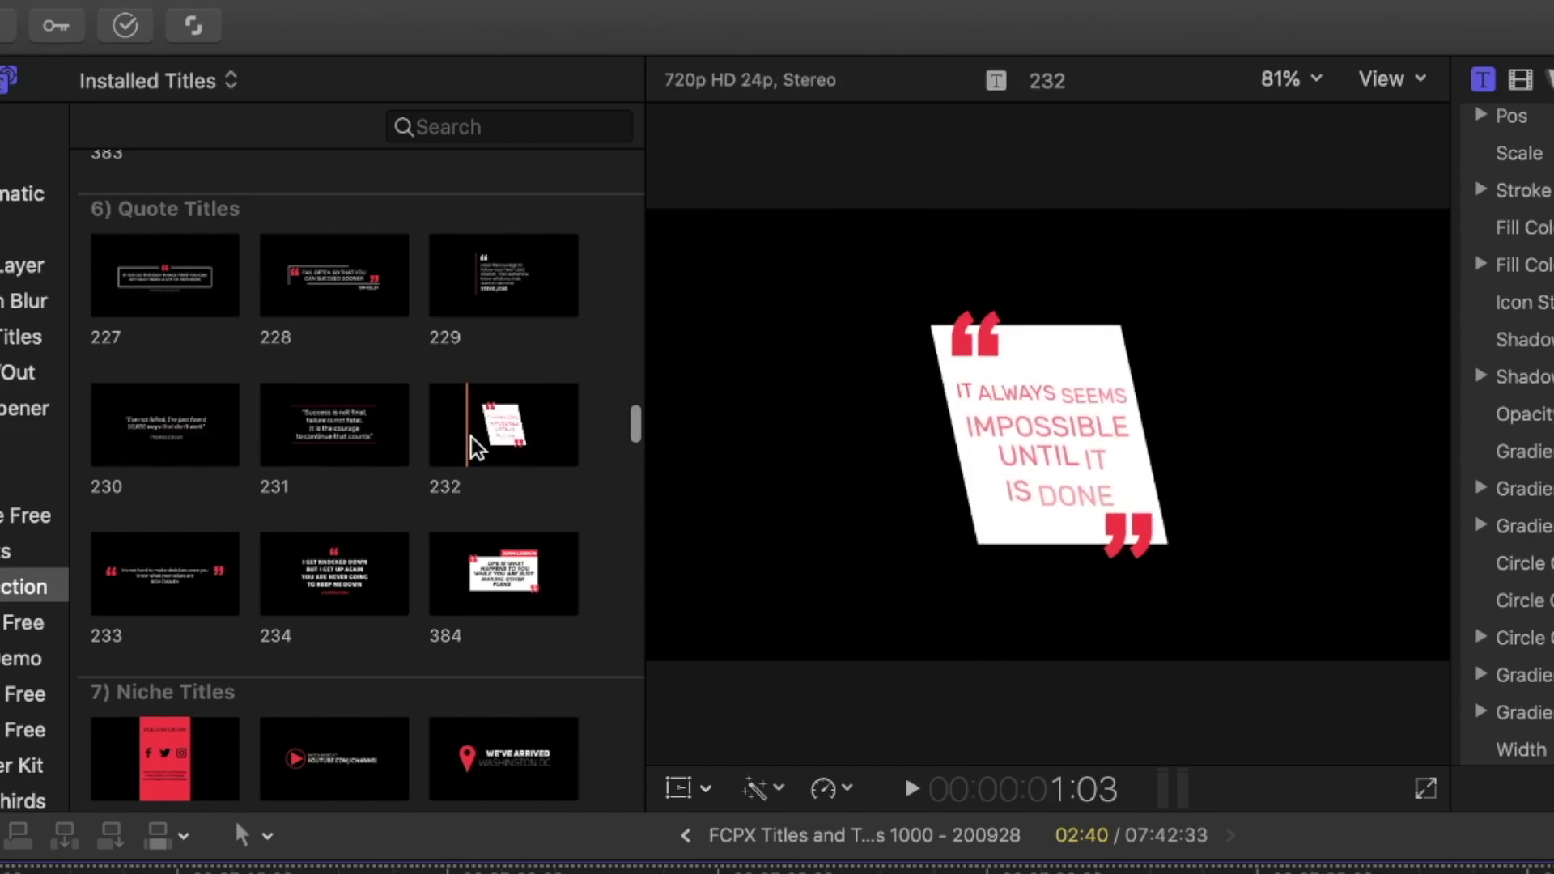
Look through the Niche Titles and Longer Titles categories, previewing the 238 checklist titles and website title 240.
scroll(518, 453, down, 7)
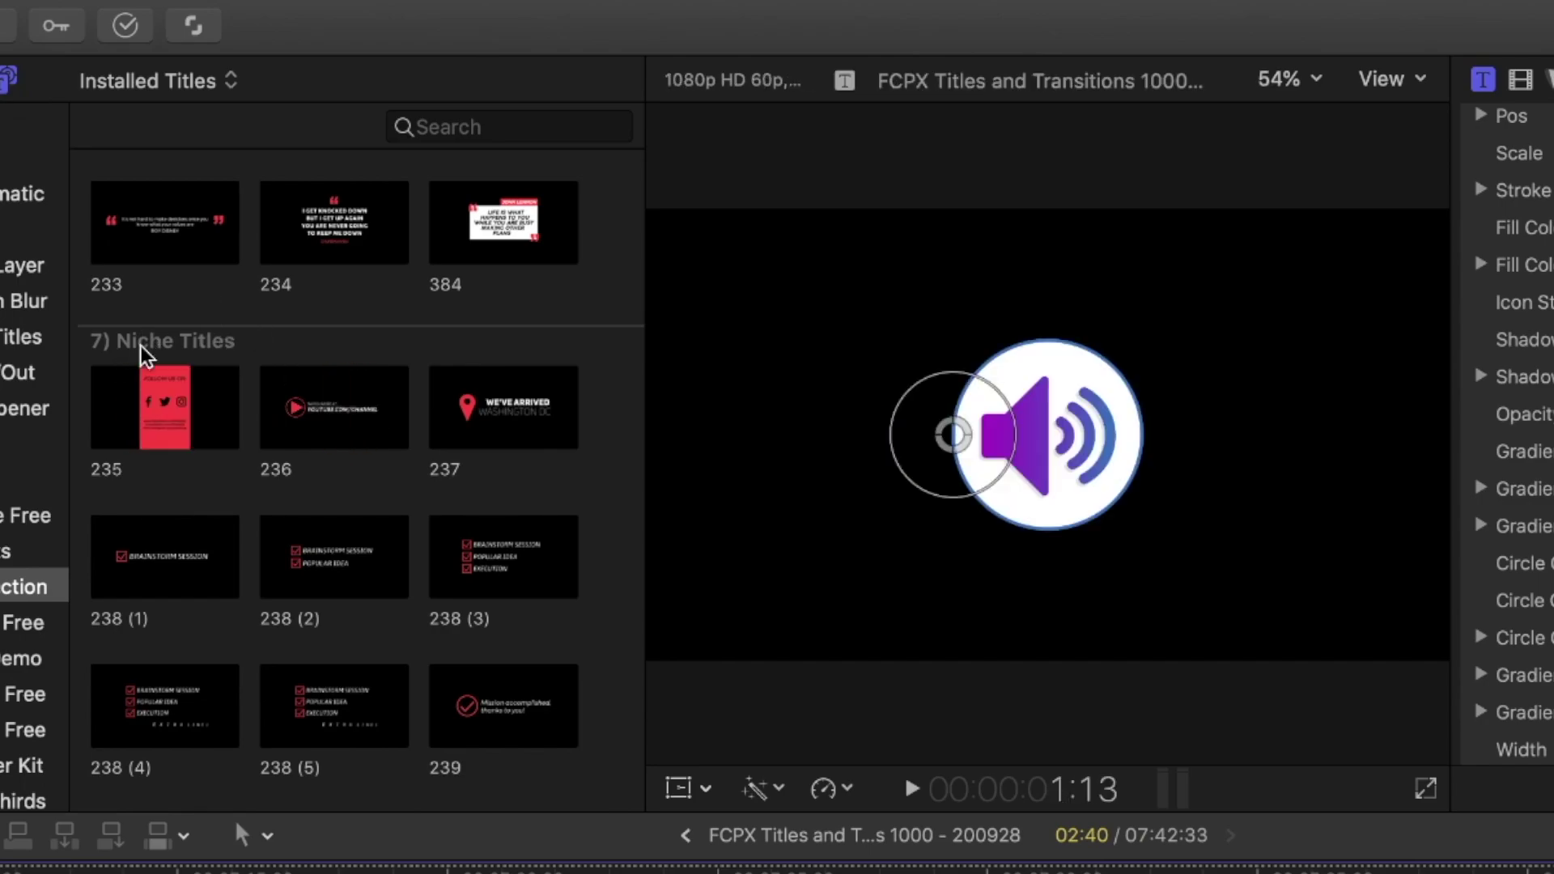
scroll(323, 503, down, 2)
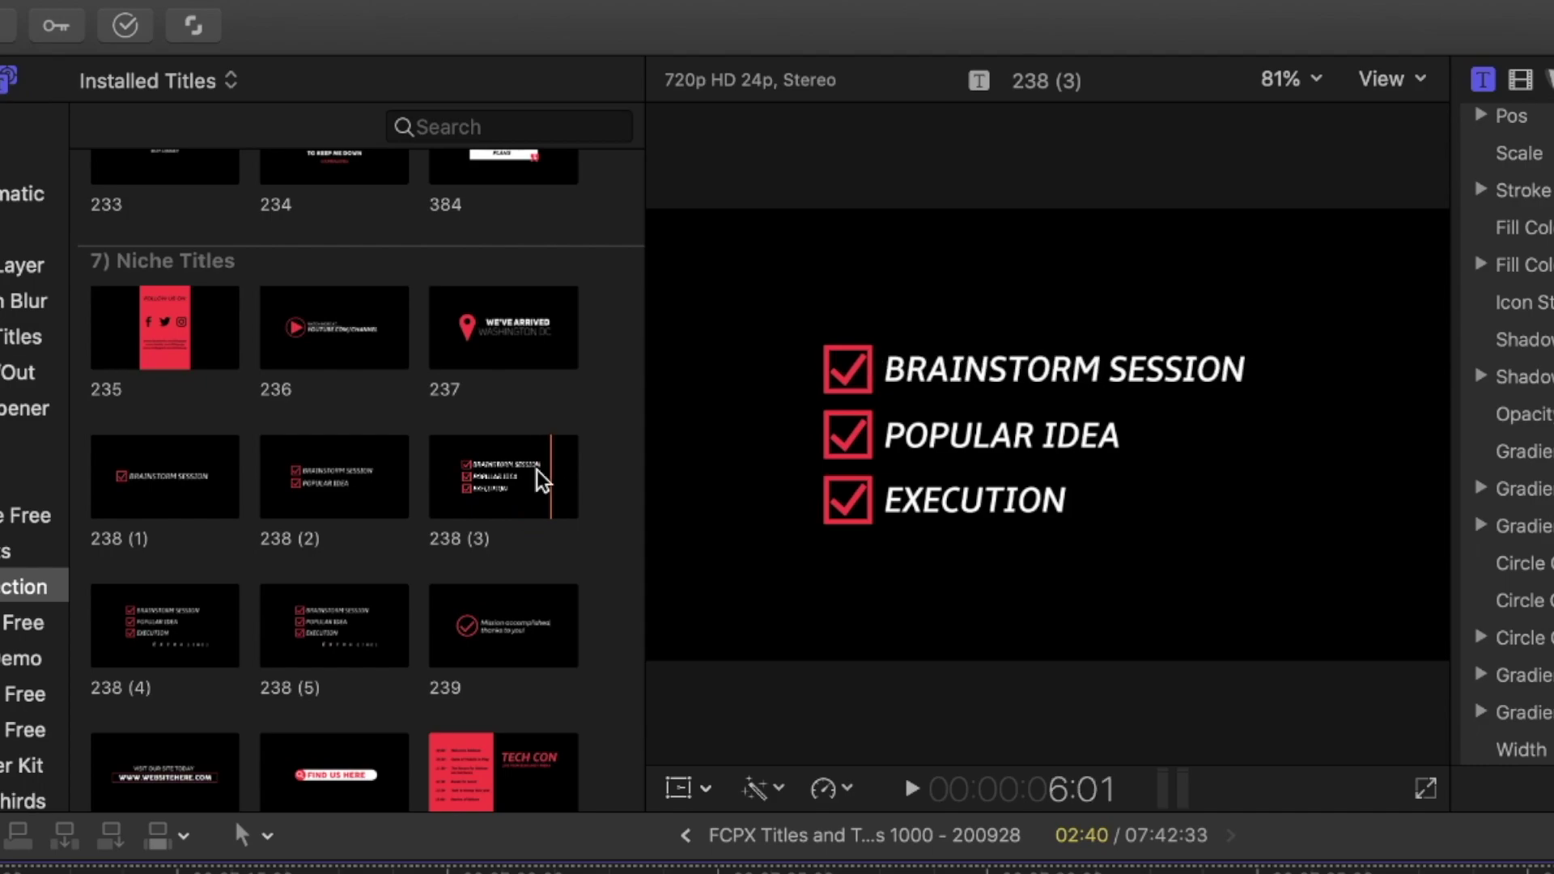
scroll(518, 490, down, 4)
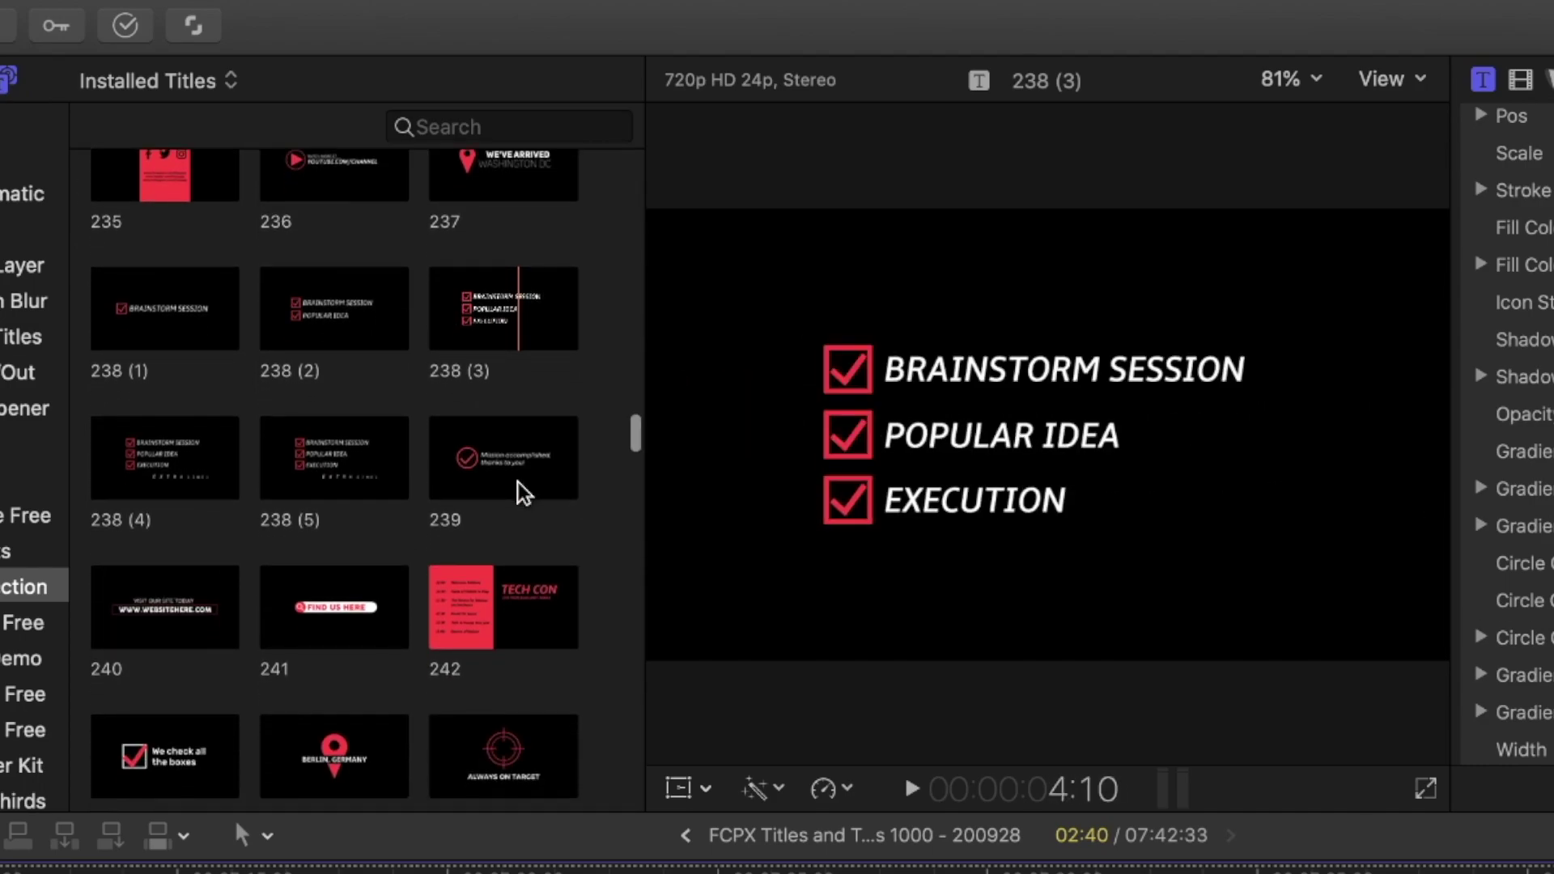
scroll(518, 490, up, 4)
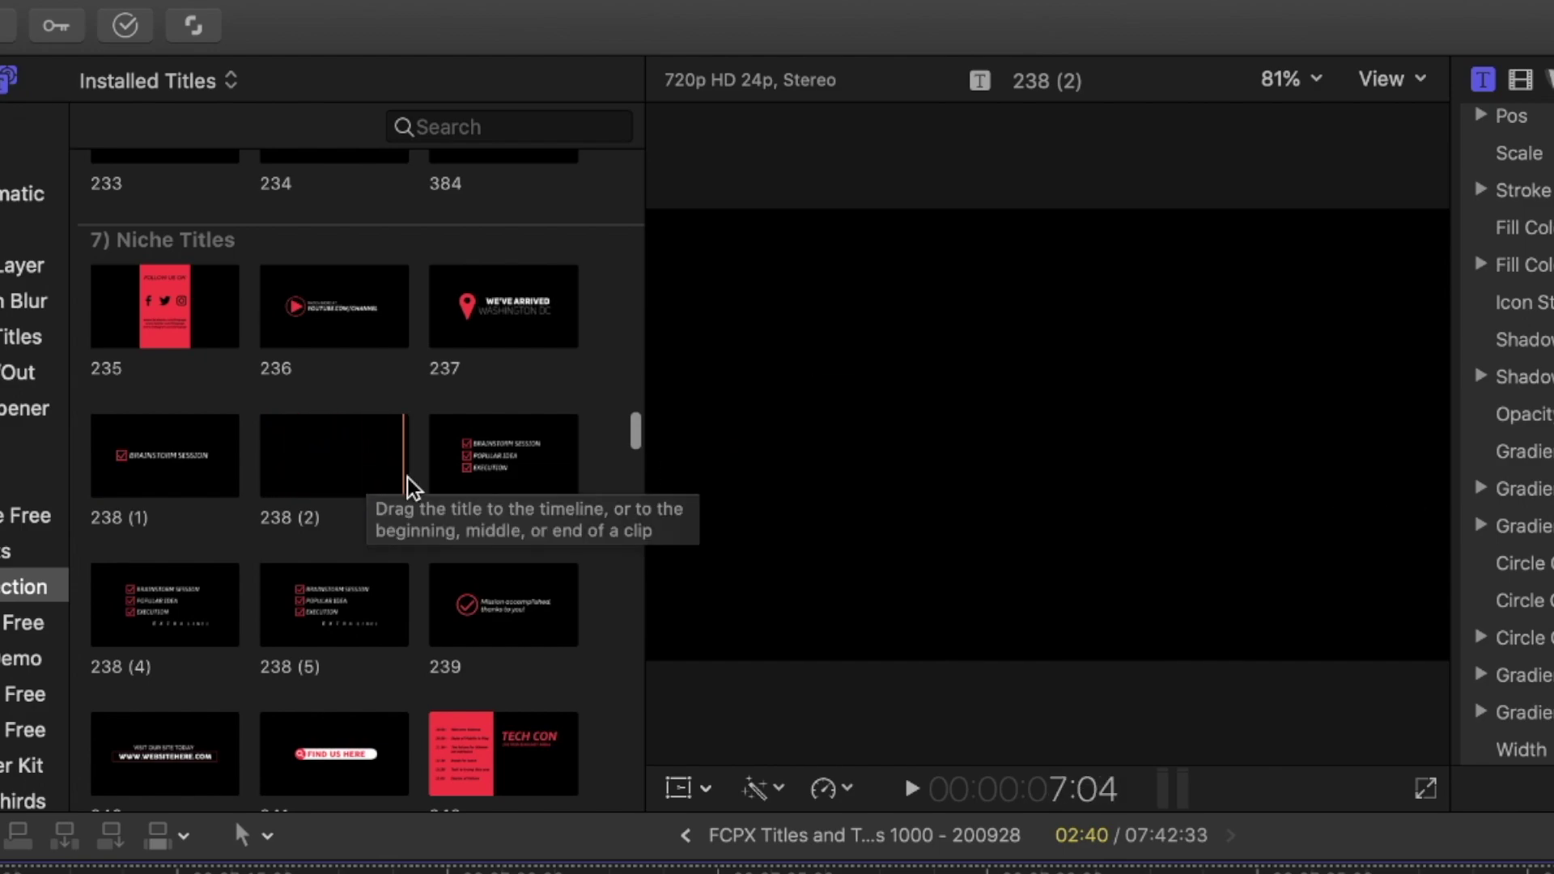
scroll(565, 476, down, 4)
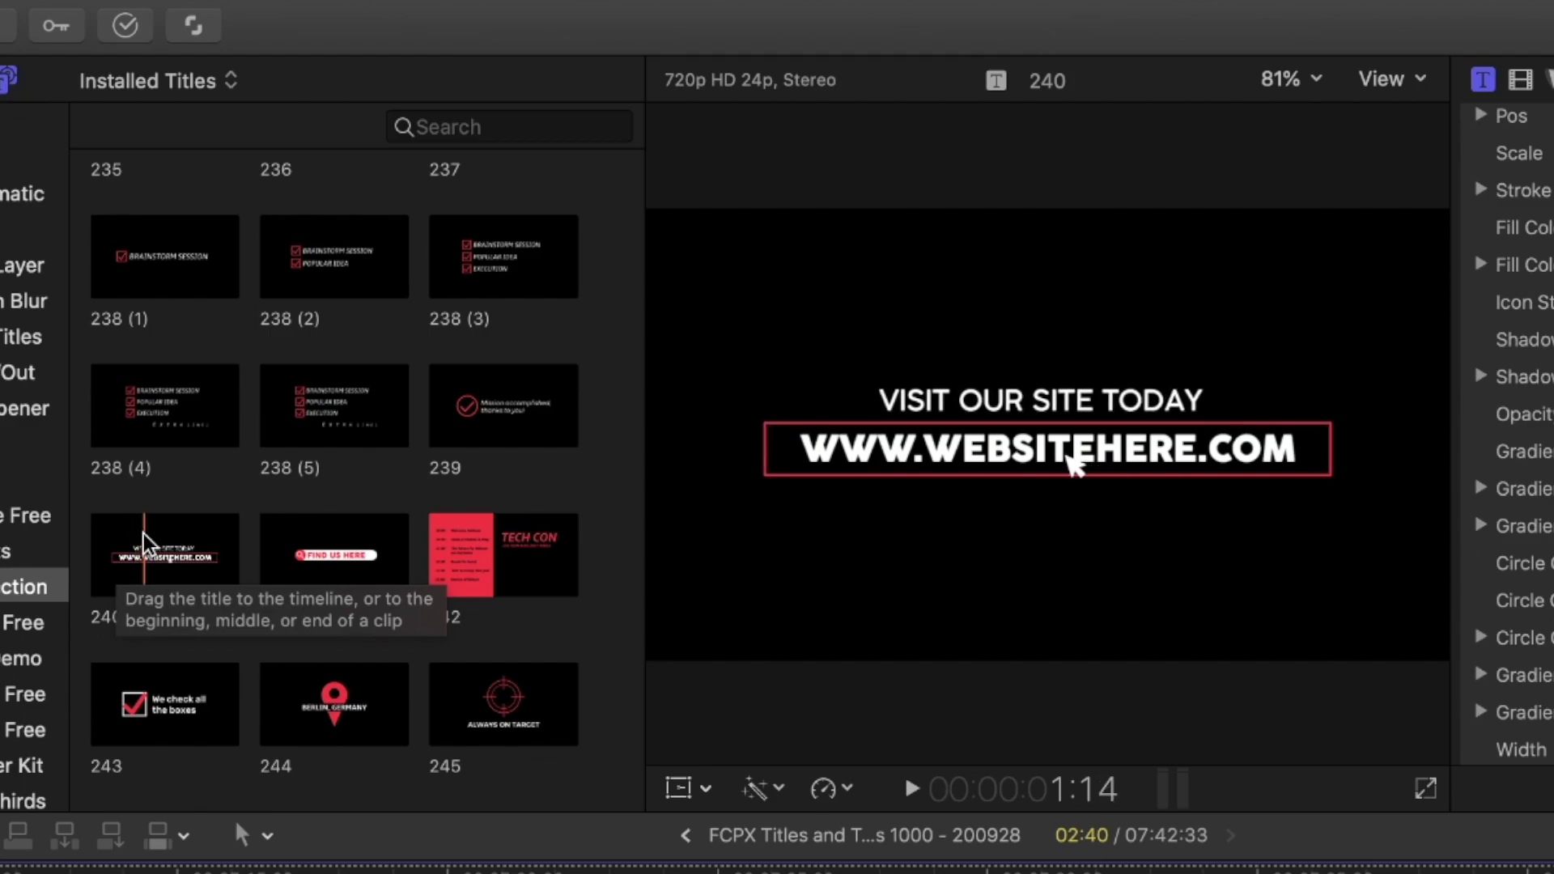
scroll(278, 520, down, 10)
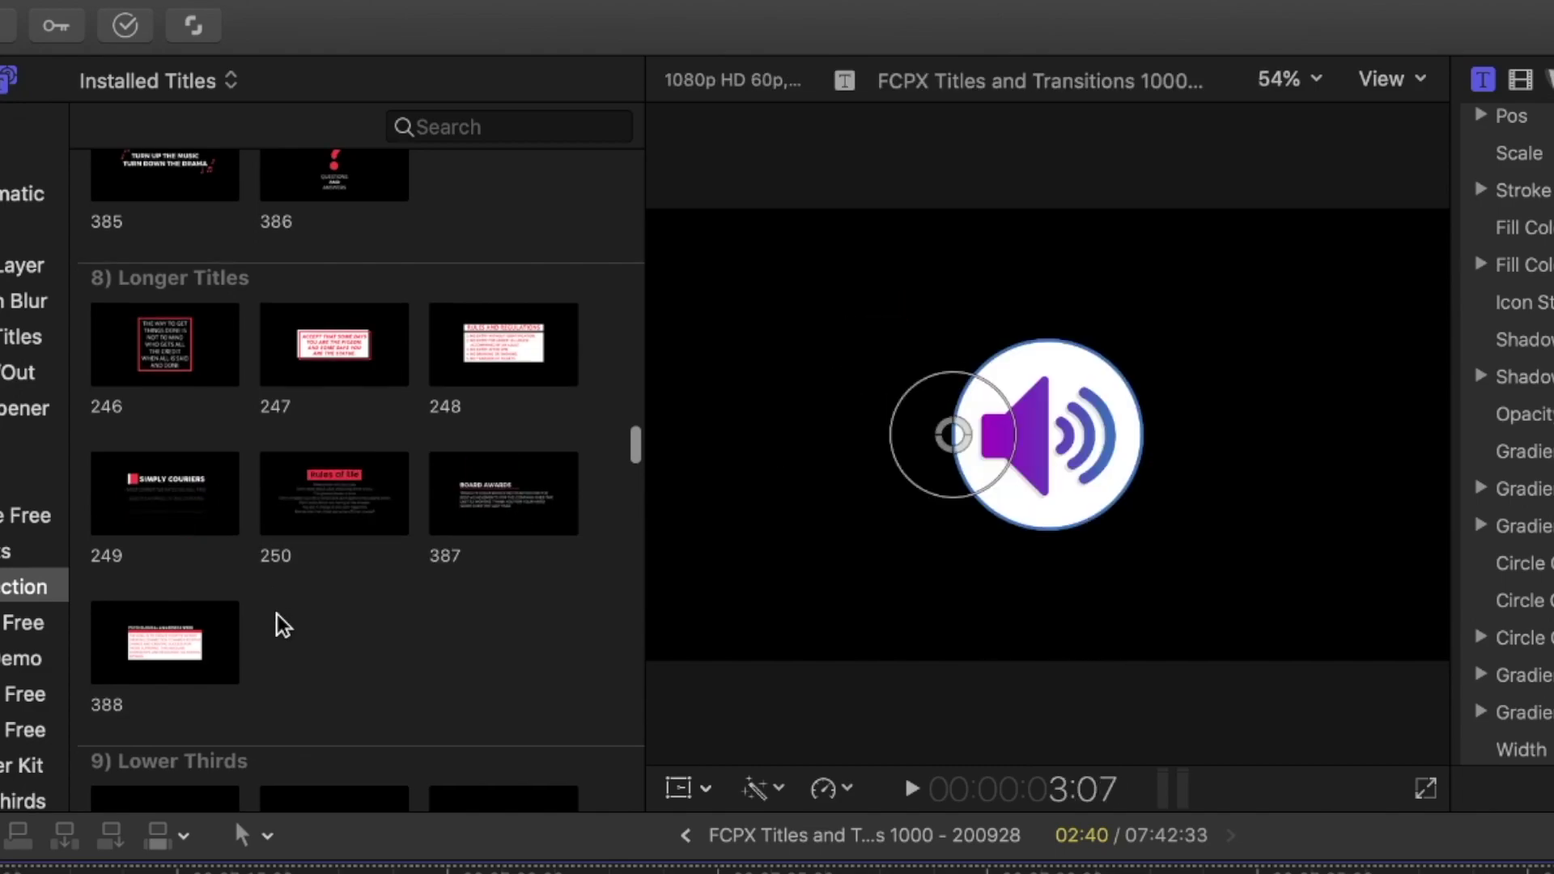
Browse the Lower Thirds, Typography Titles, Callouts and Stomp categories, previewing Typography 7 and Typography 11.
scroll(278, 625, down, 6)
scroll(280, 624, down, 2)
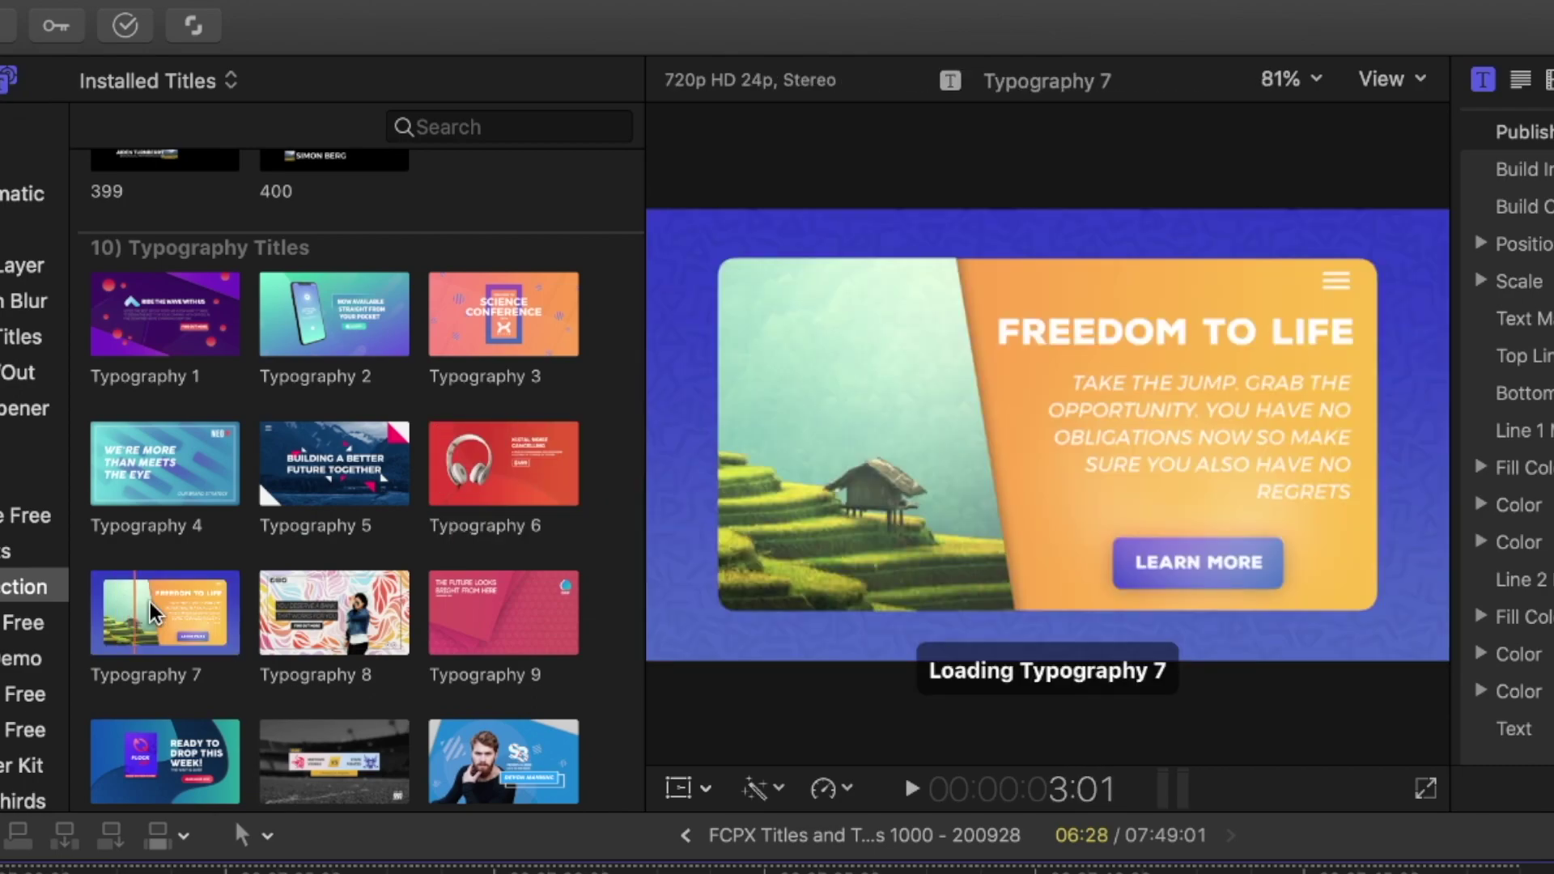
scroll(292, 579, down, 3)
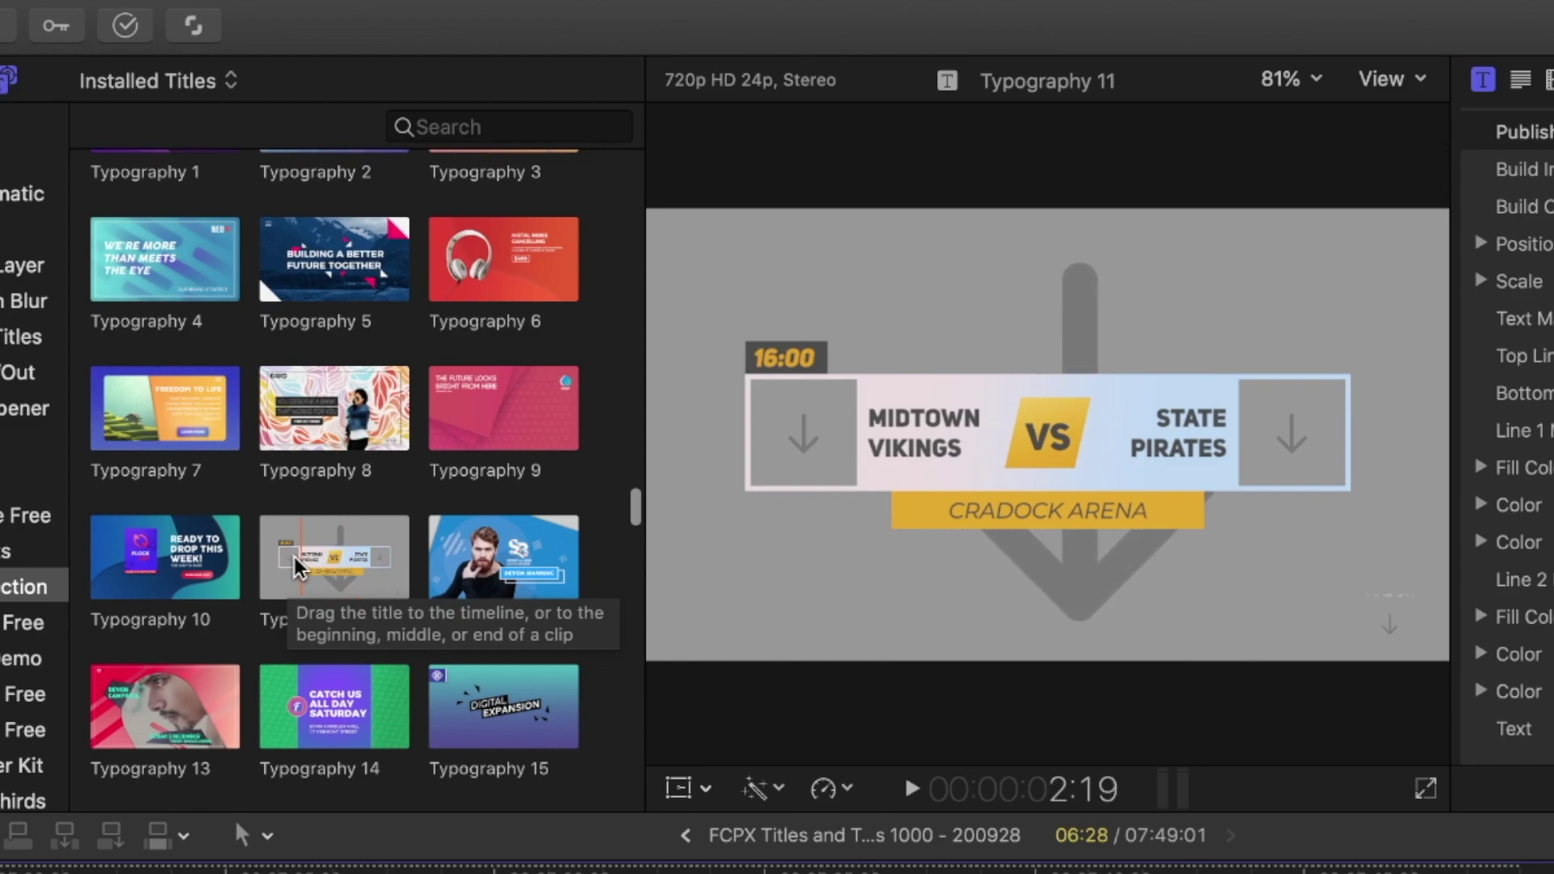
scroll(214, 271, down, 10)
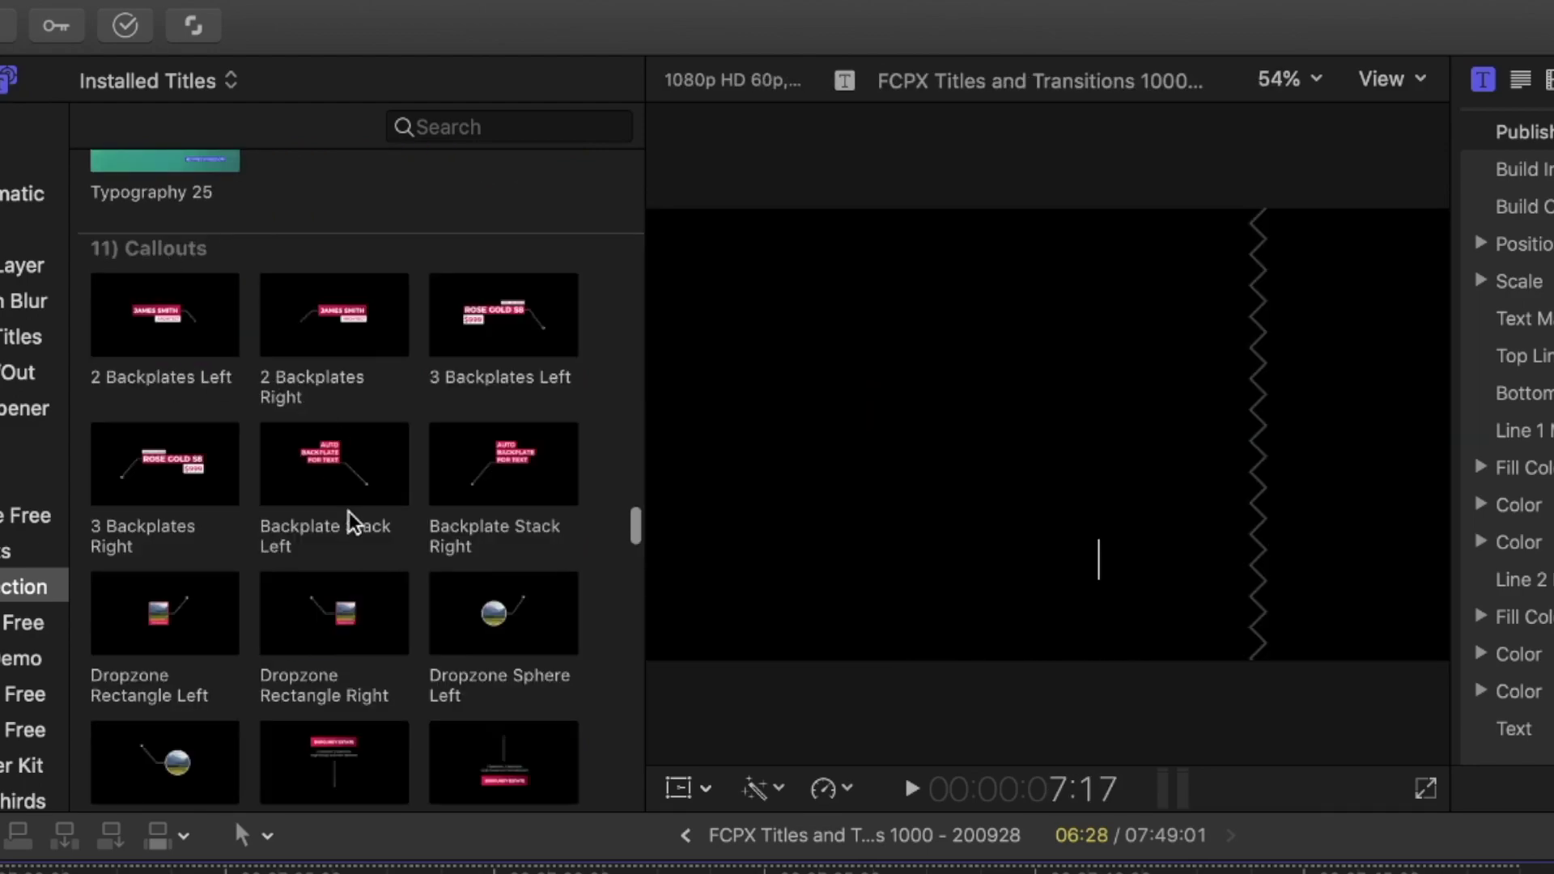
scroll(346, 597, down, 3)
scroll(347, 597, down, 20)
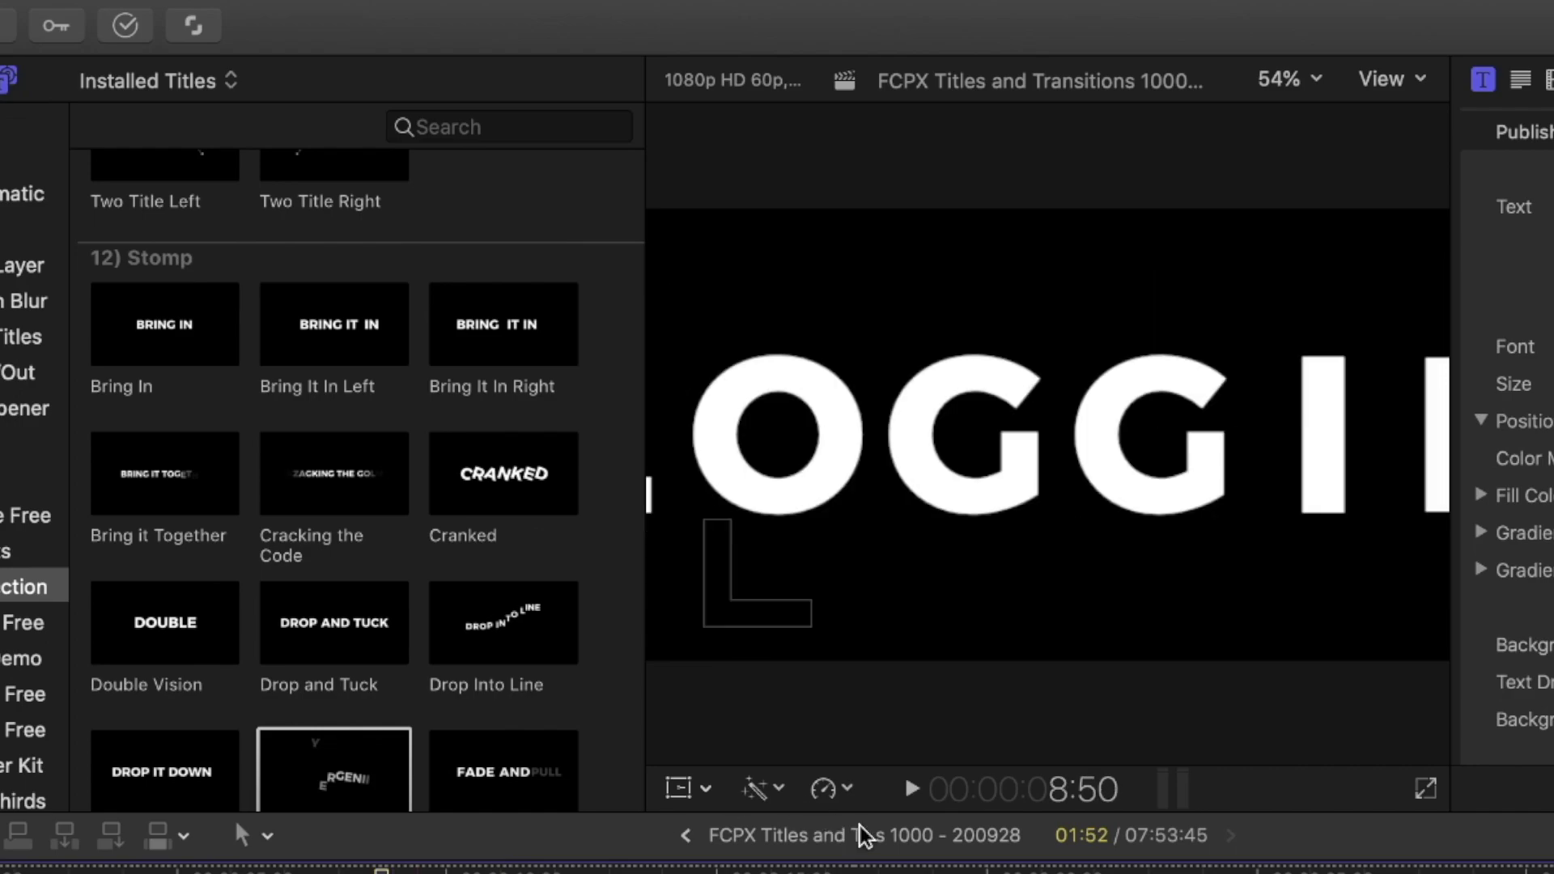
Play back the Stomp title section of the timeline briefly, and look through the social media, Icons and Shape Accents titles.
click(913, 790)
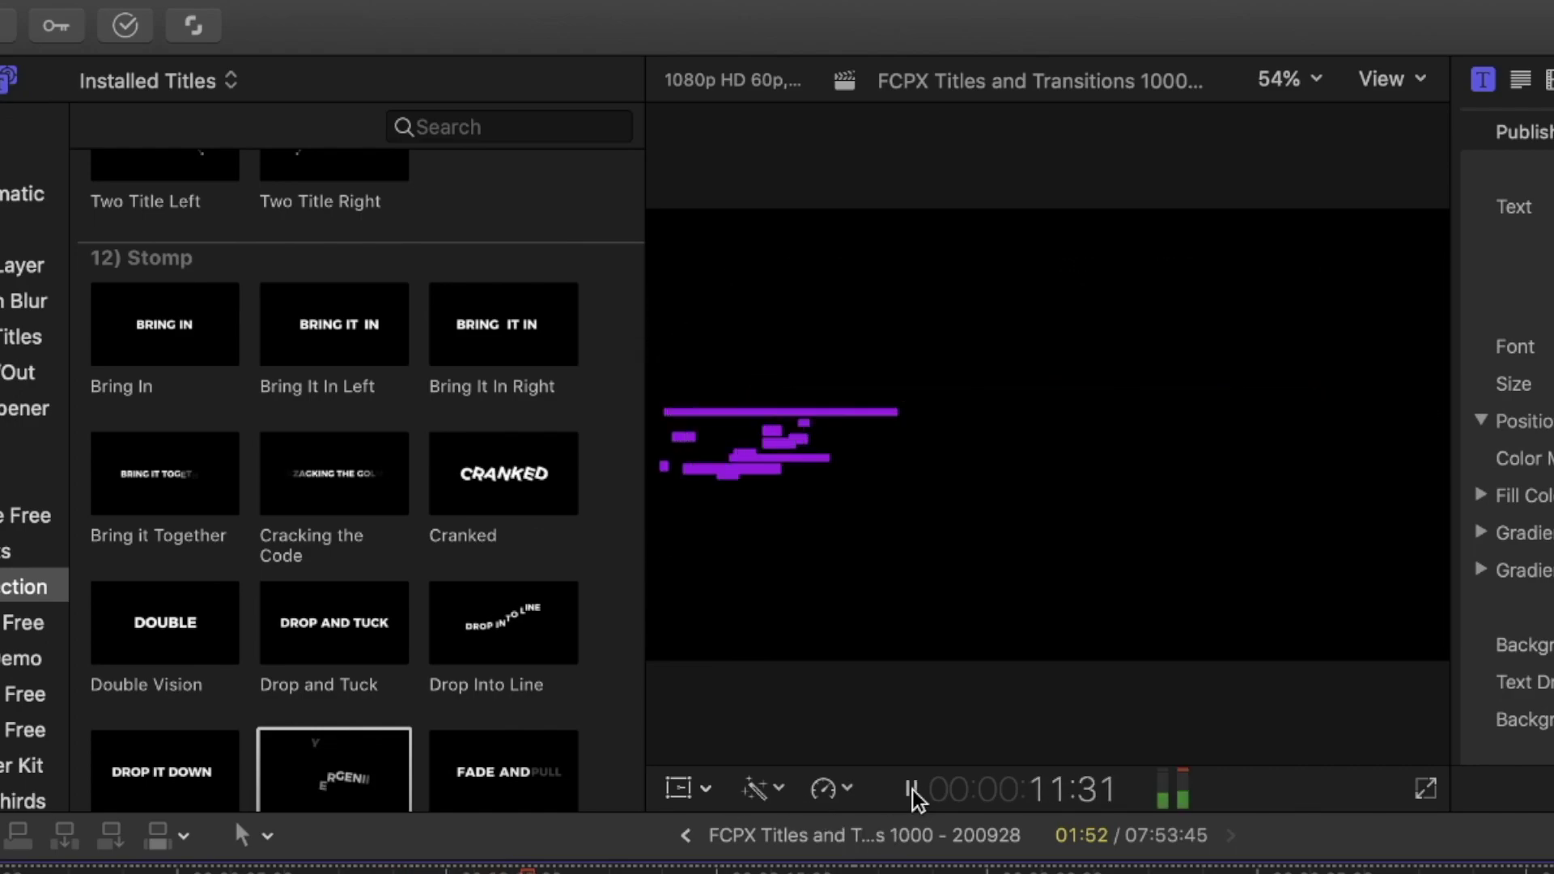
click(913, 789)
scroll(288, 480, down, 10)
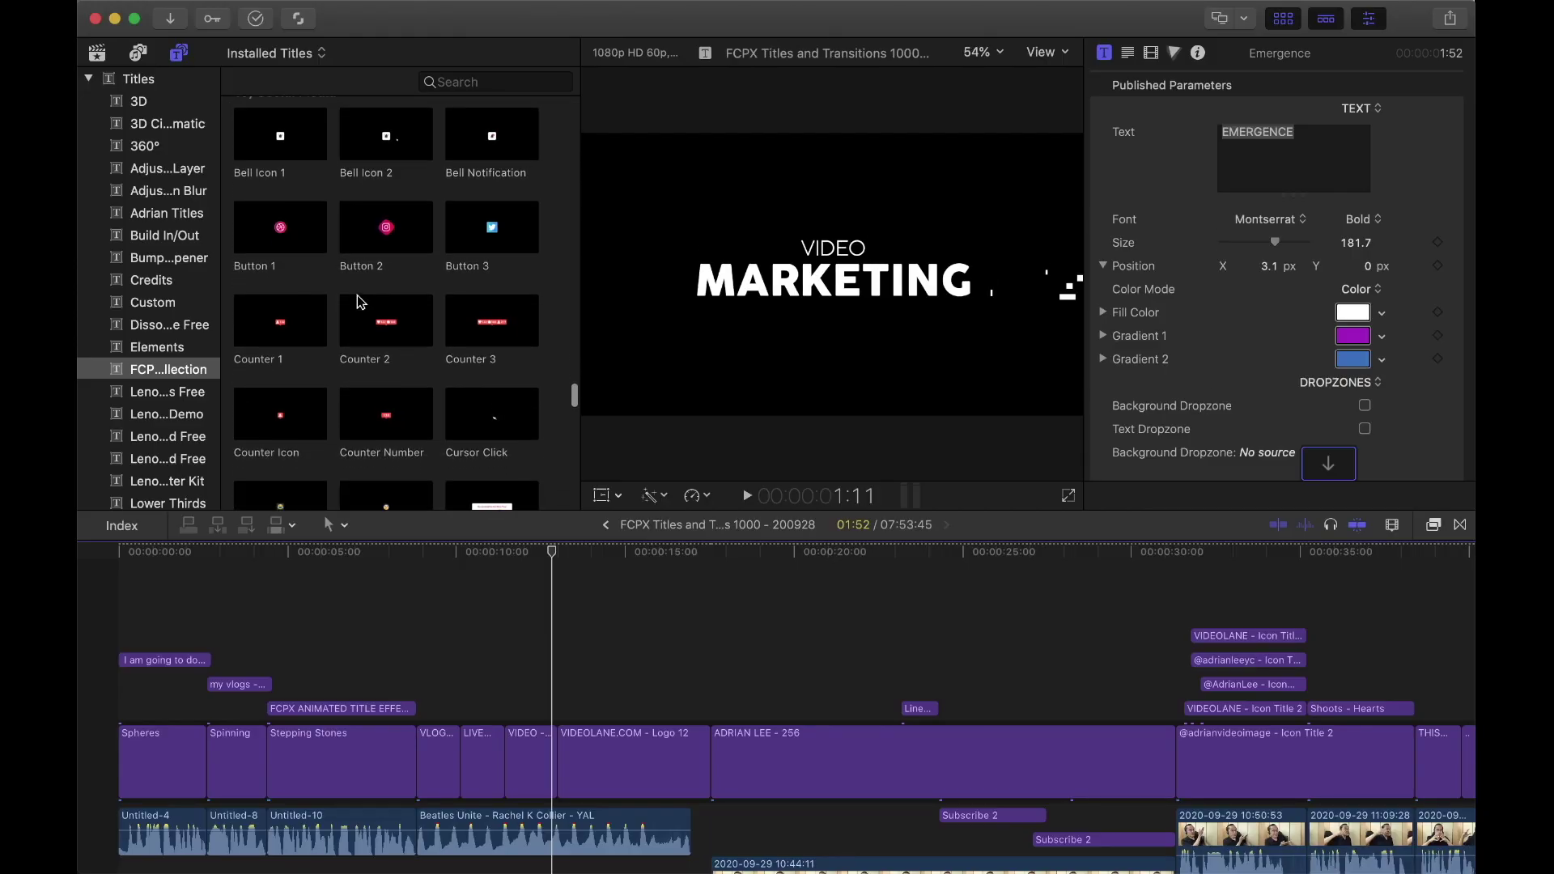
scroll(357, 302, down, 15)
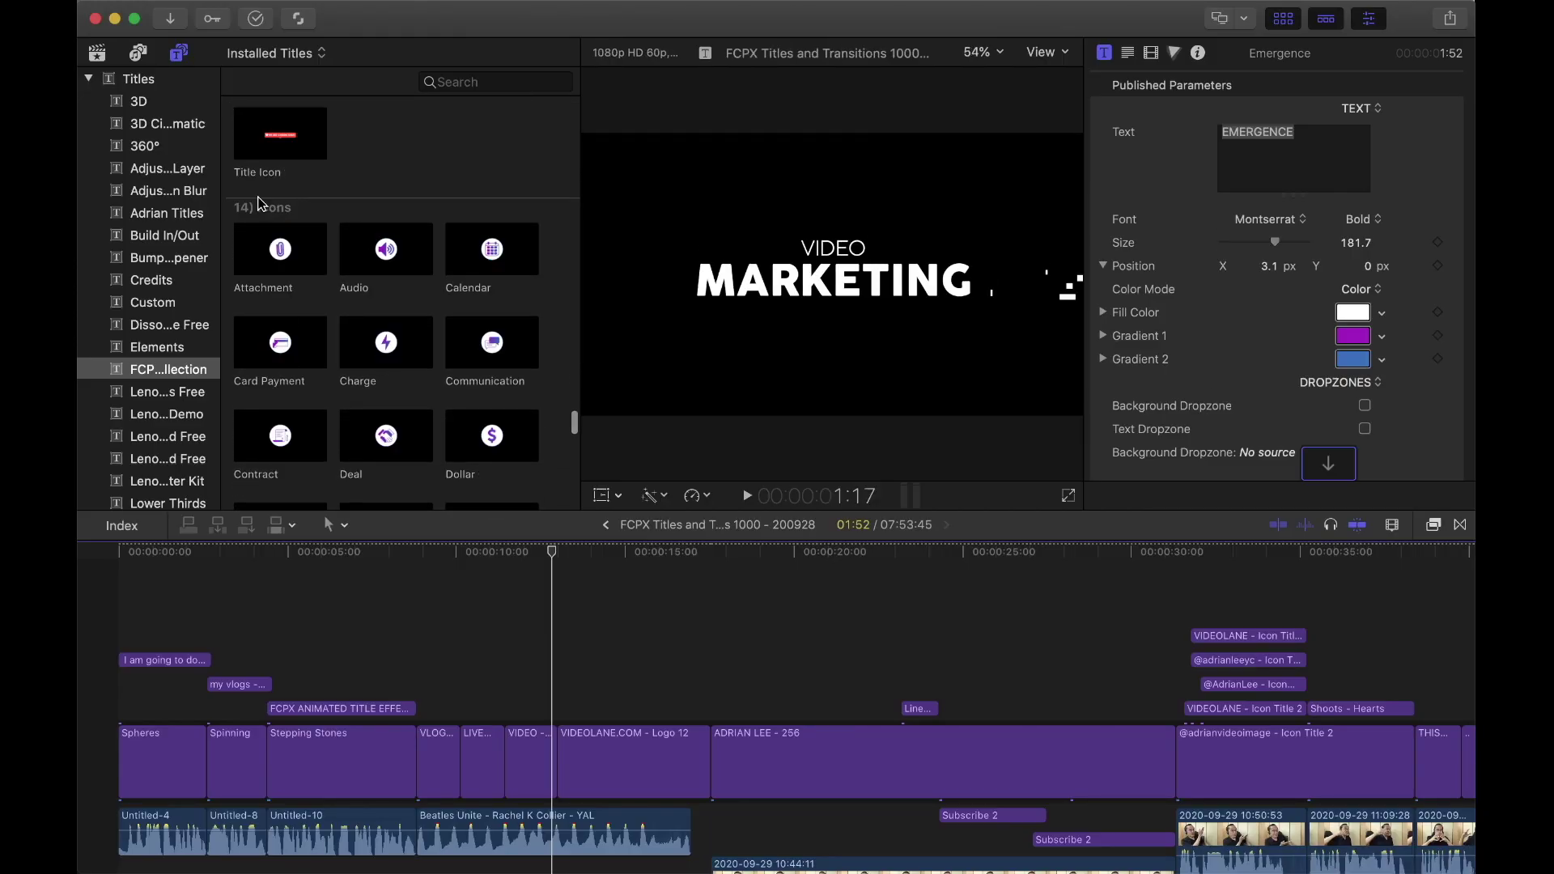
scroll(280, 191, down, 8)
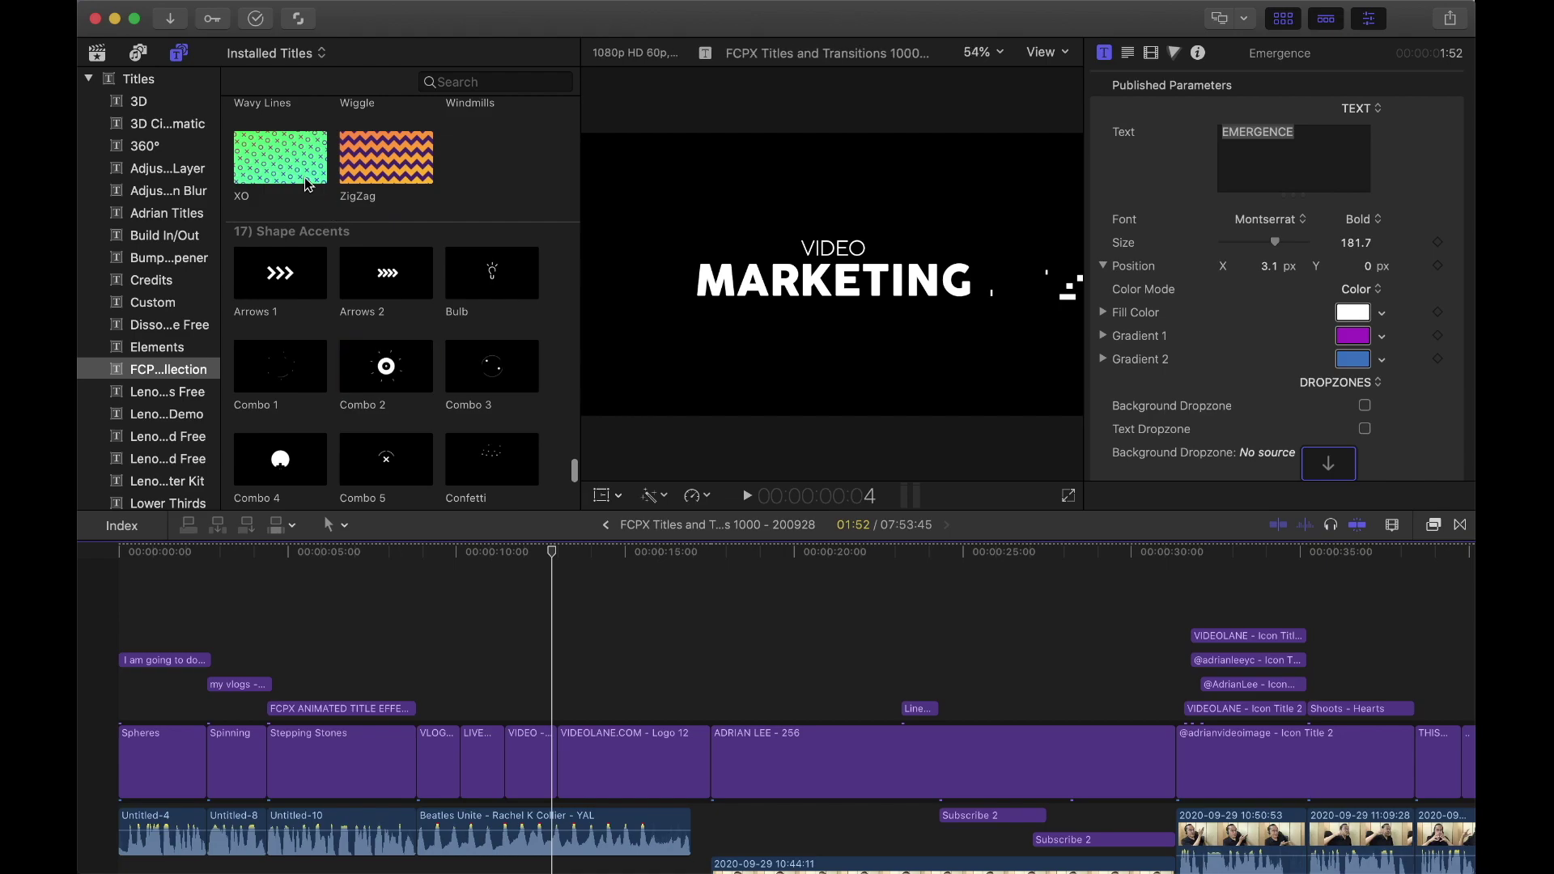
scroll(357, 364, down, 15)
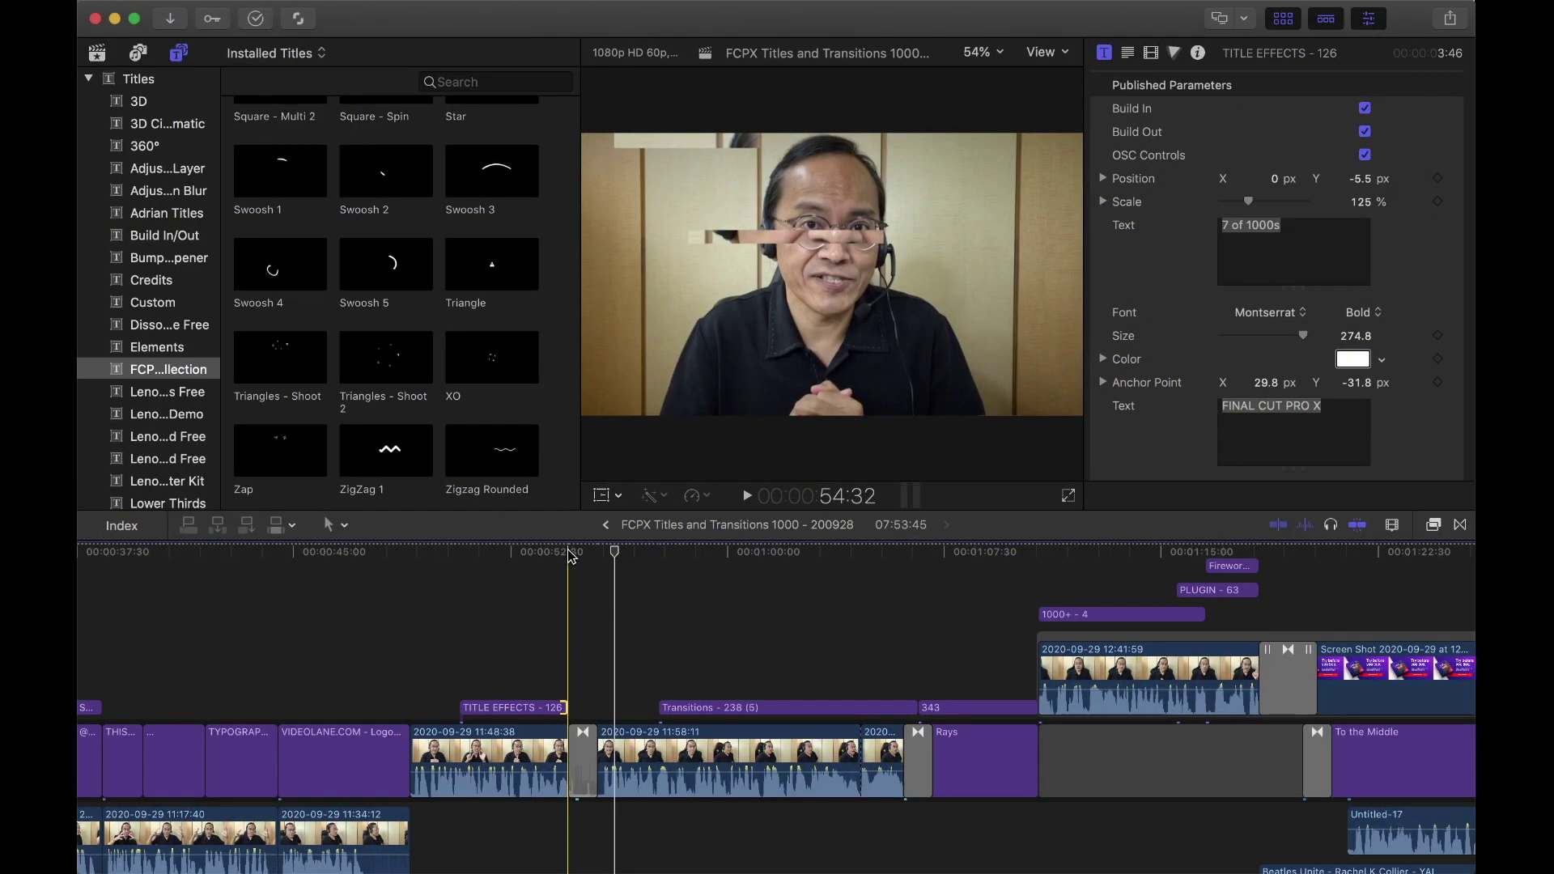
Review the titles and transitions in the timeline and park the playhead on the transition at 1:44:56.
click(606, 553)
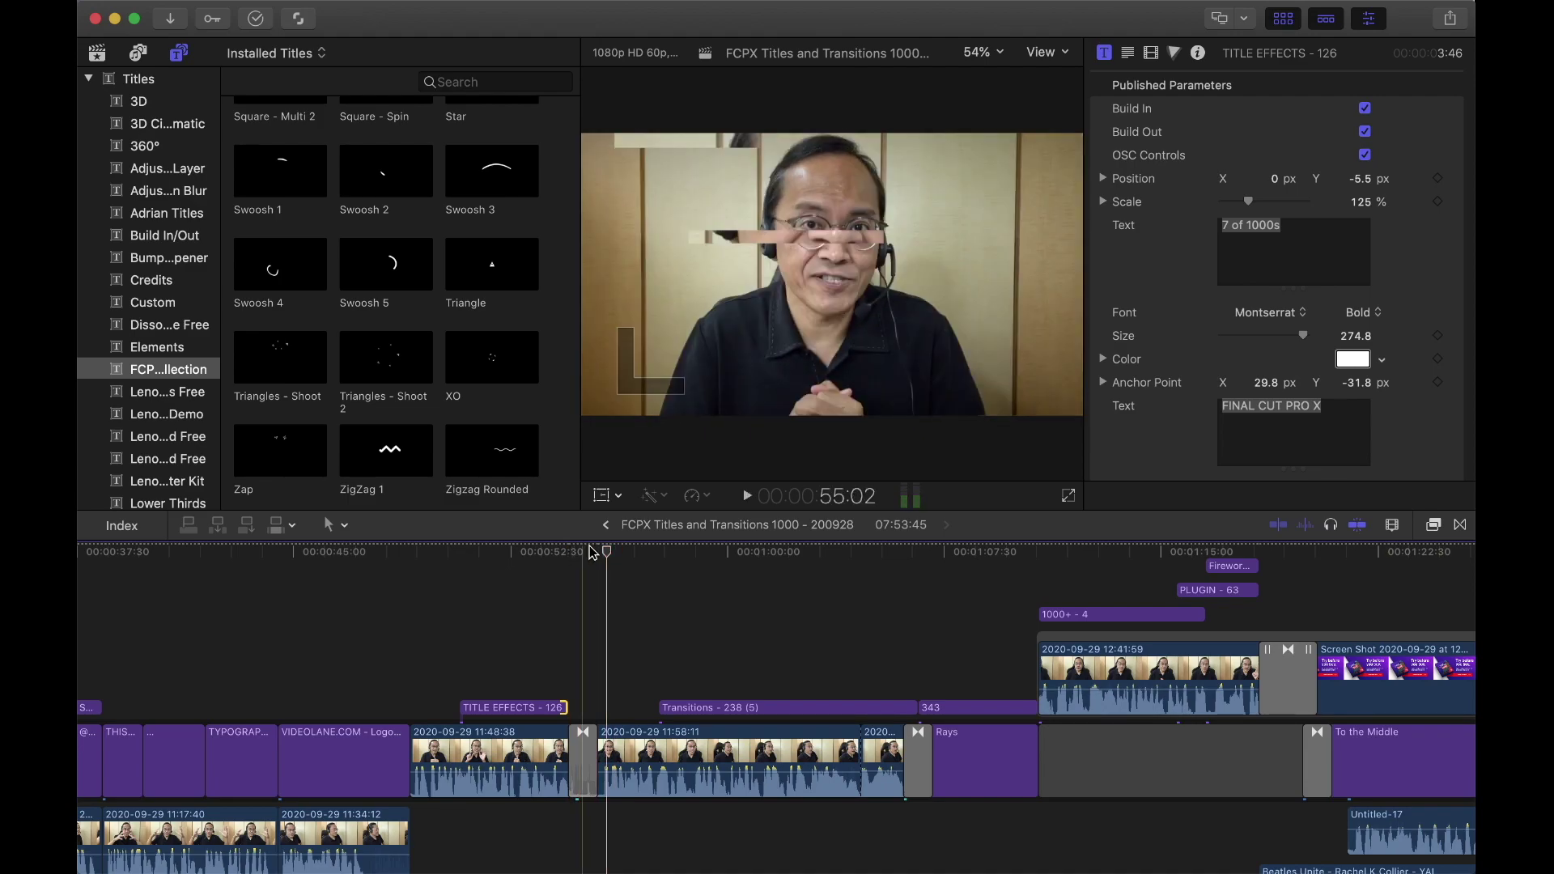
scroll(843, 607, left, 10)
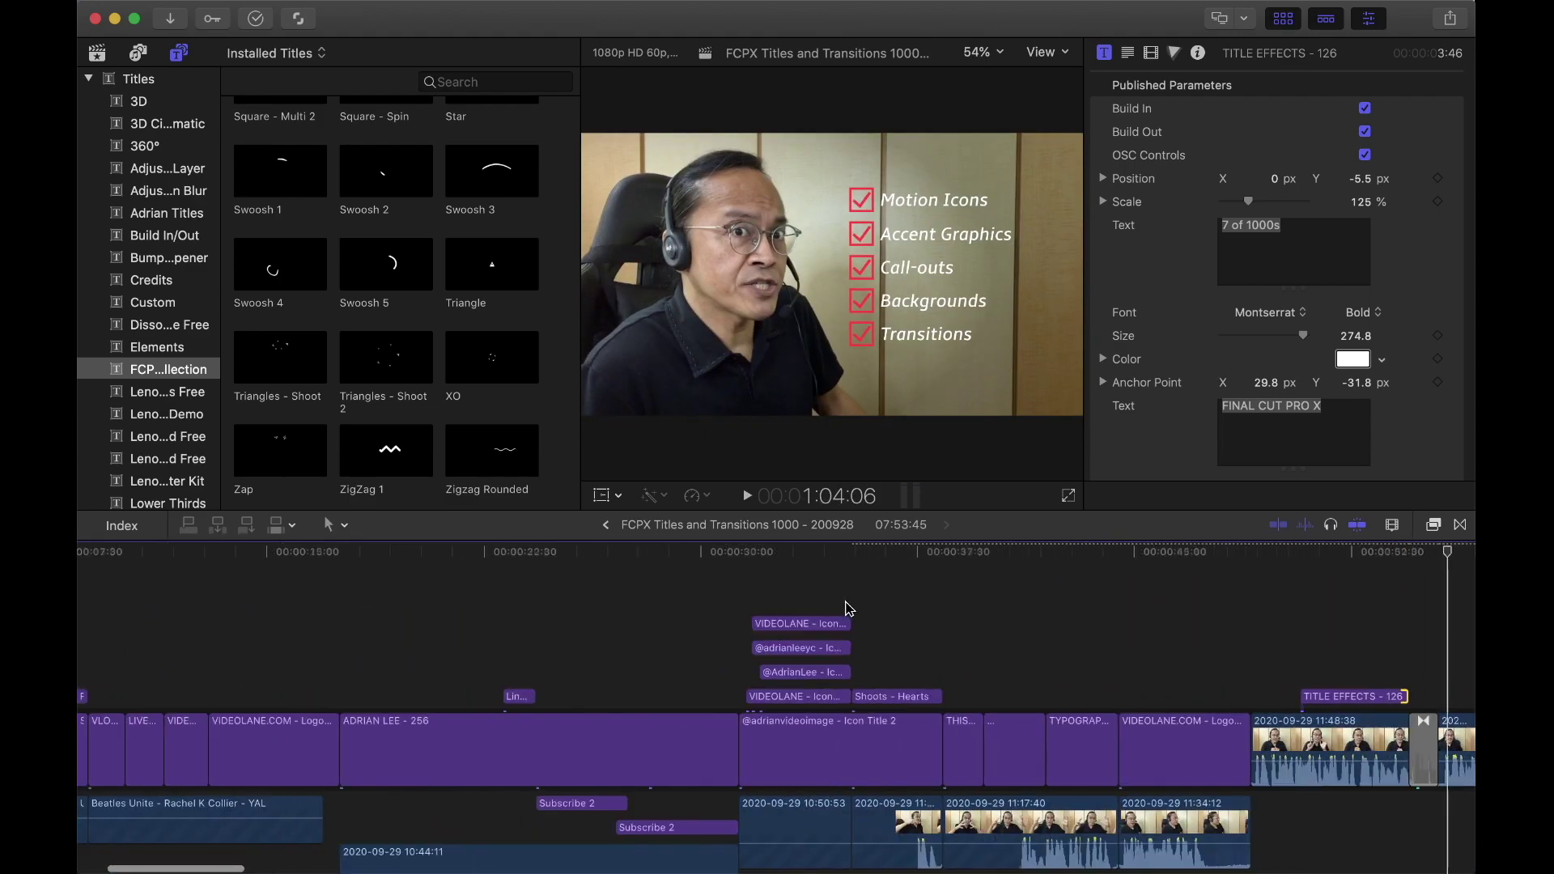
key(space)
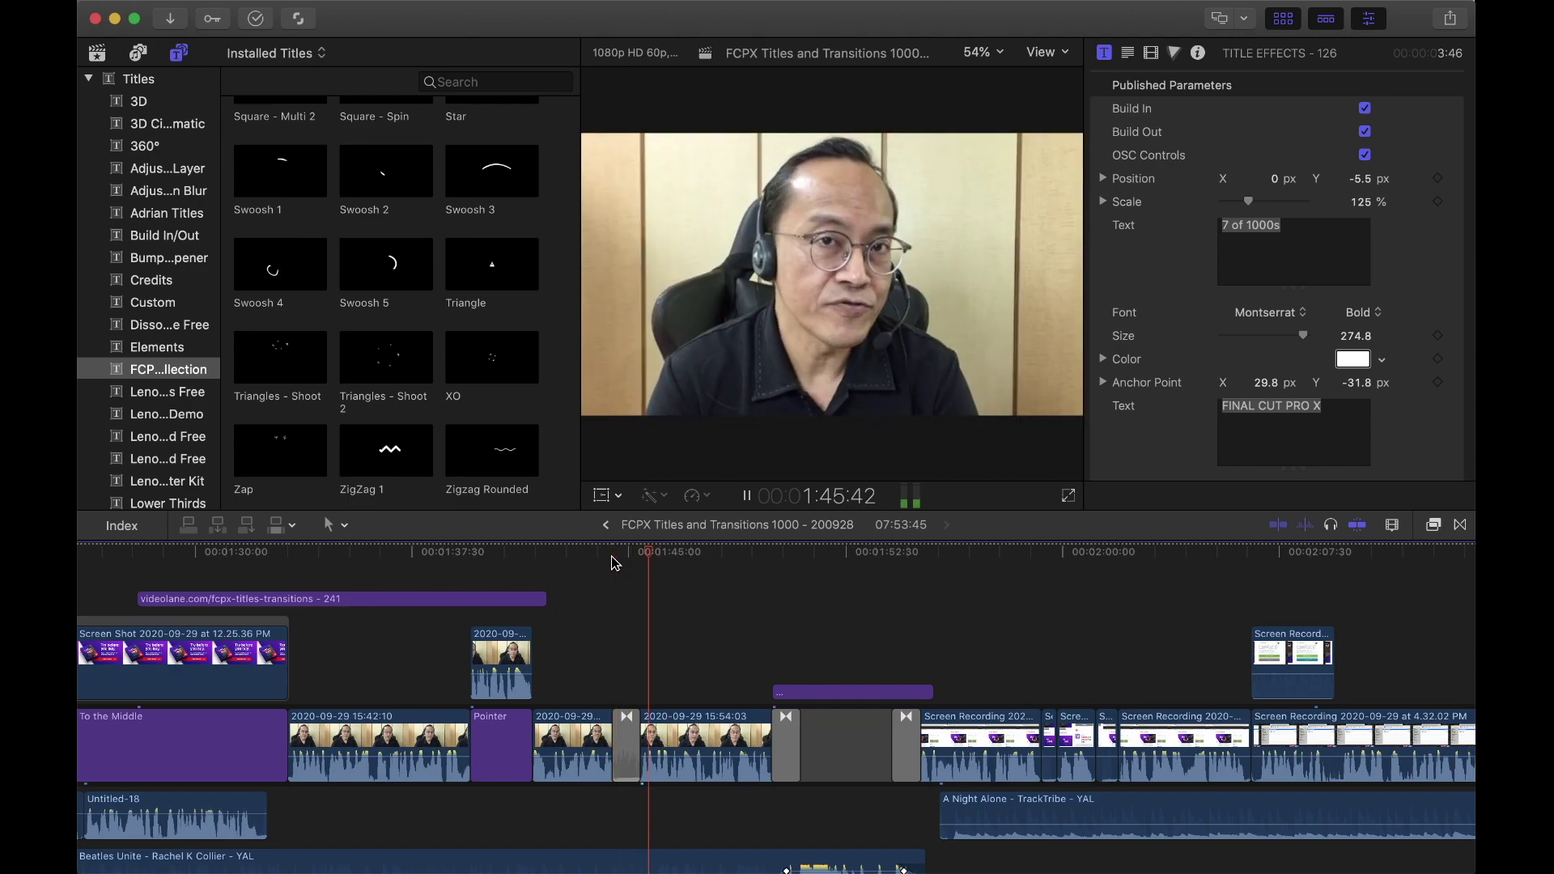
click(626, 556)
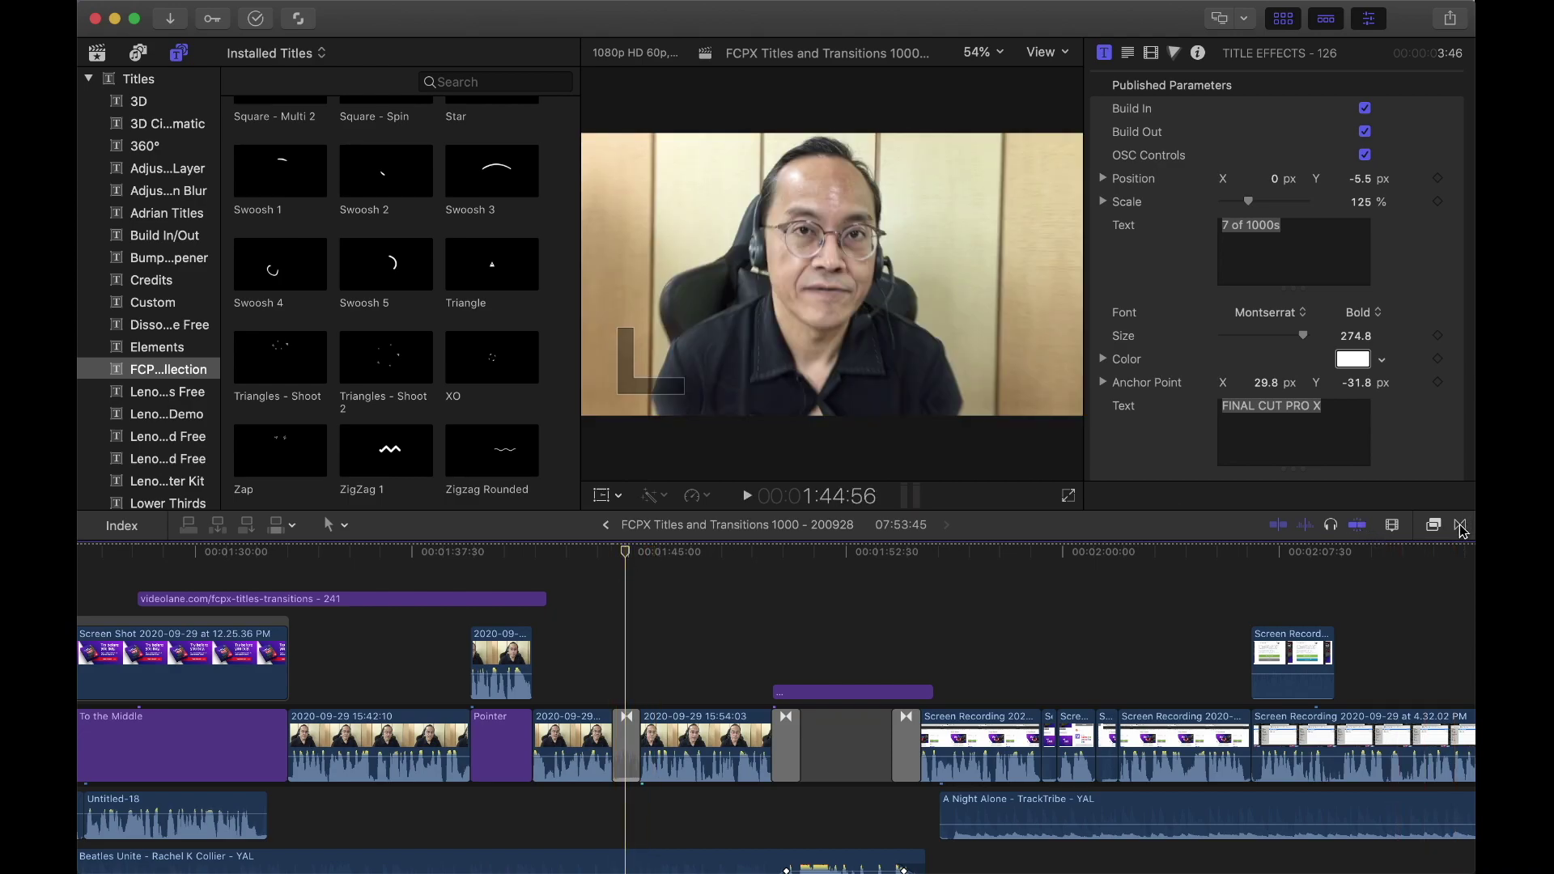
Open the installed transitions and preview Basic Shapes transitions such as 4, 6 and 8 in the FCP Transitions Collection.
click(1460, 526)
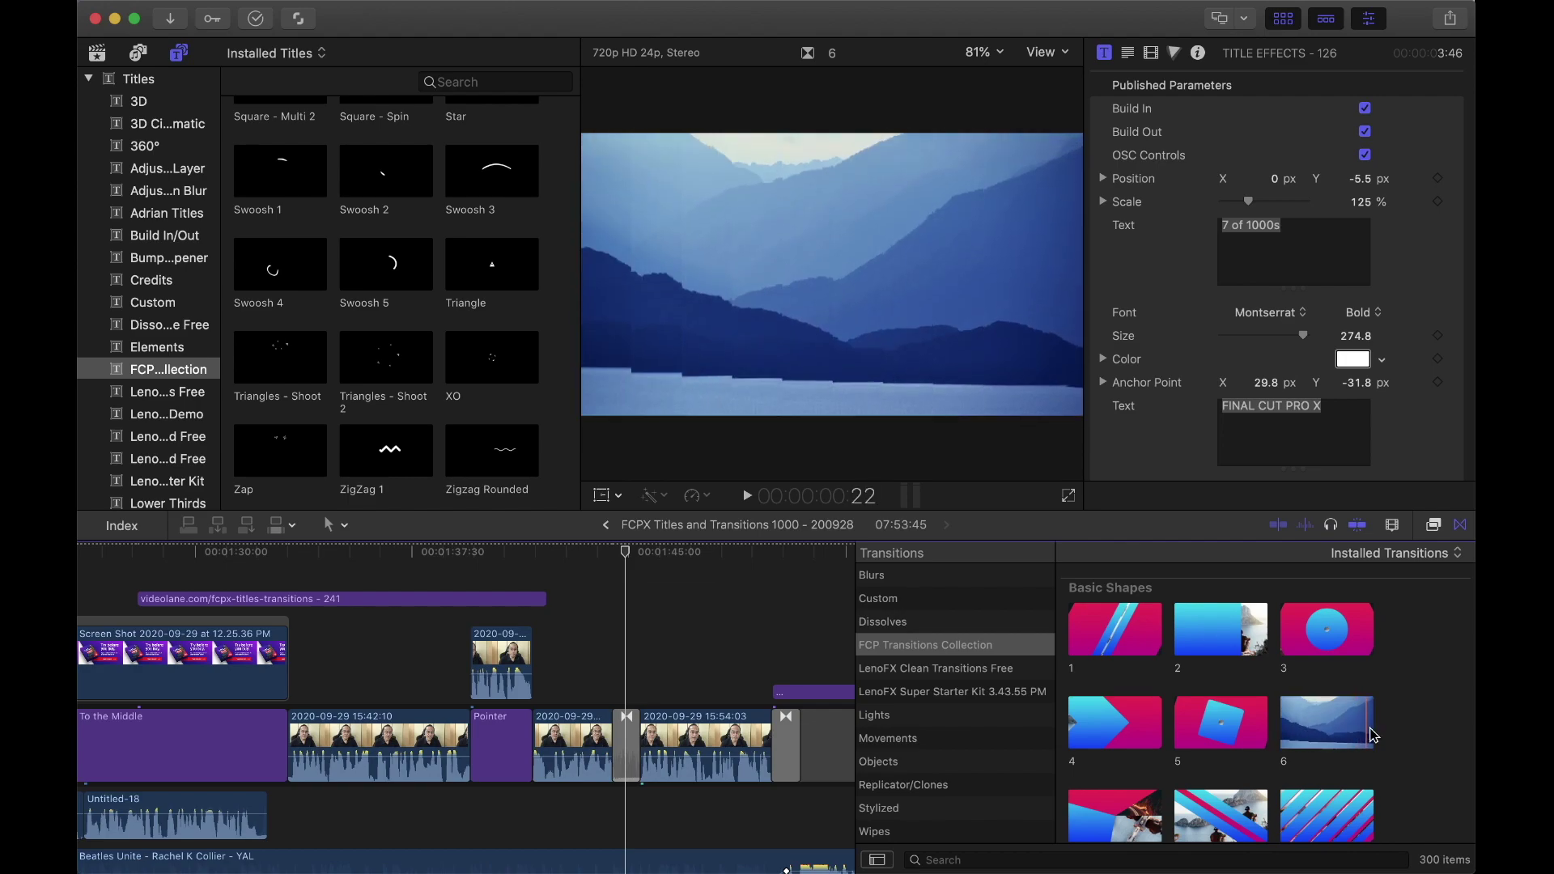
scroll(1169, 623, down, 3)
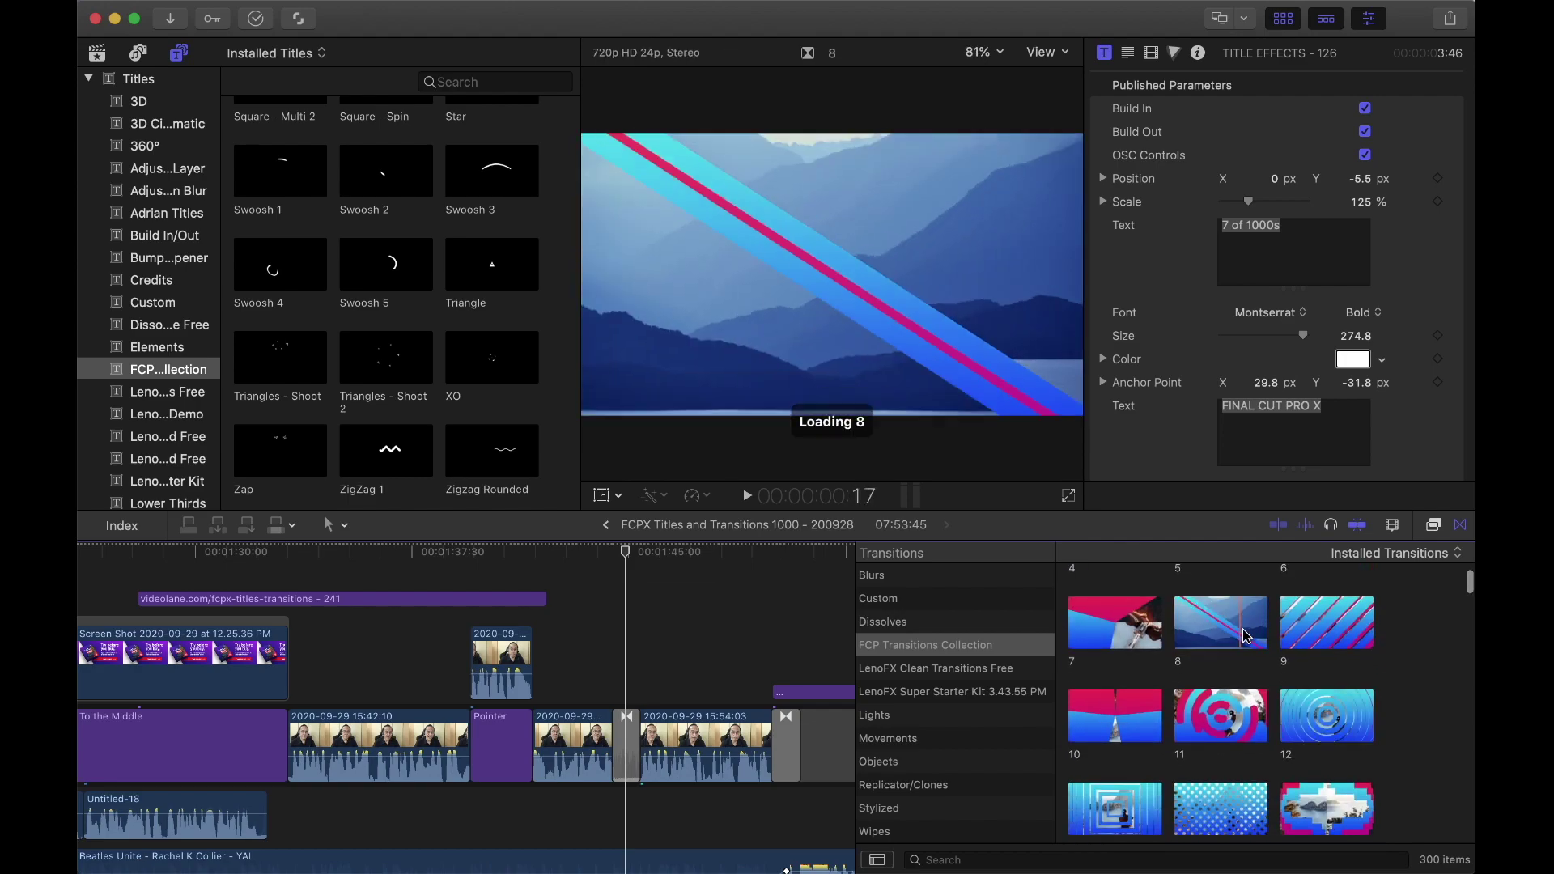
scroll(1202, 656, up, 4)
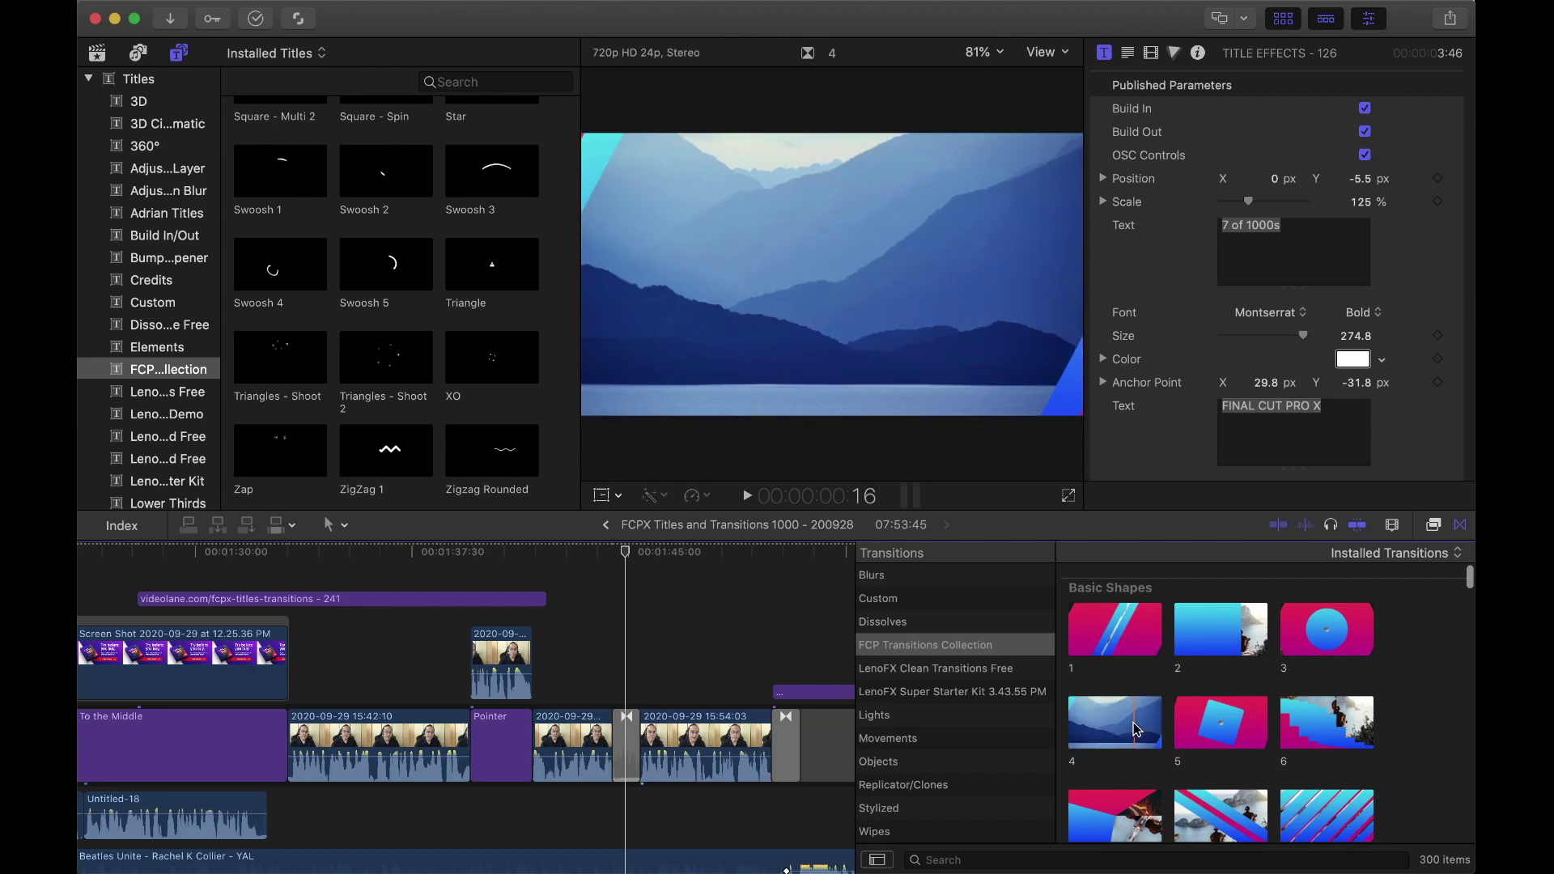
scroll(1136, 728, down, 10)
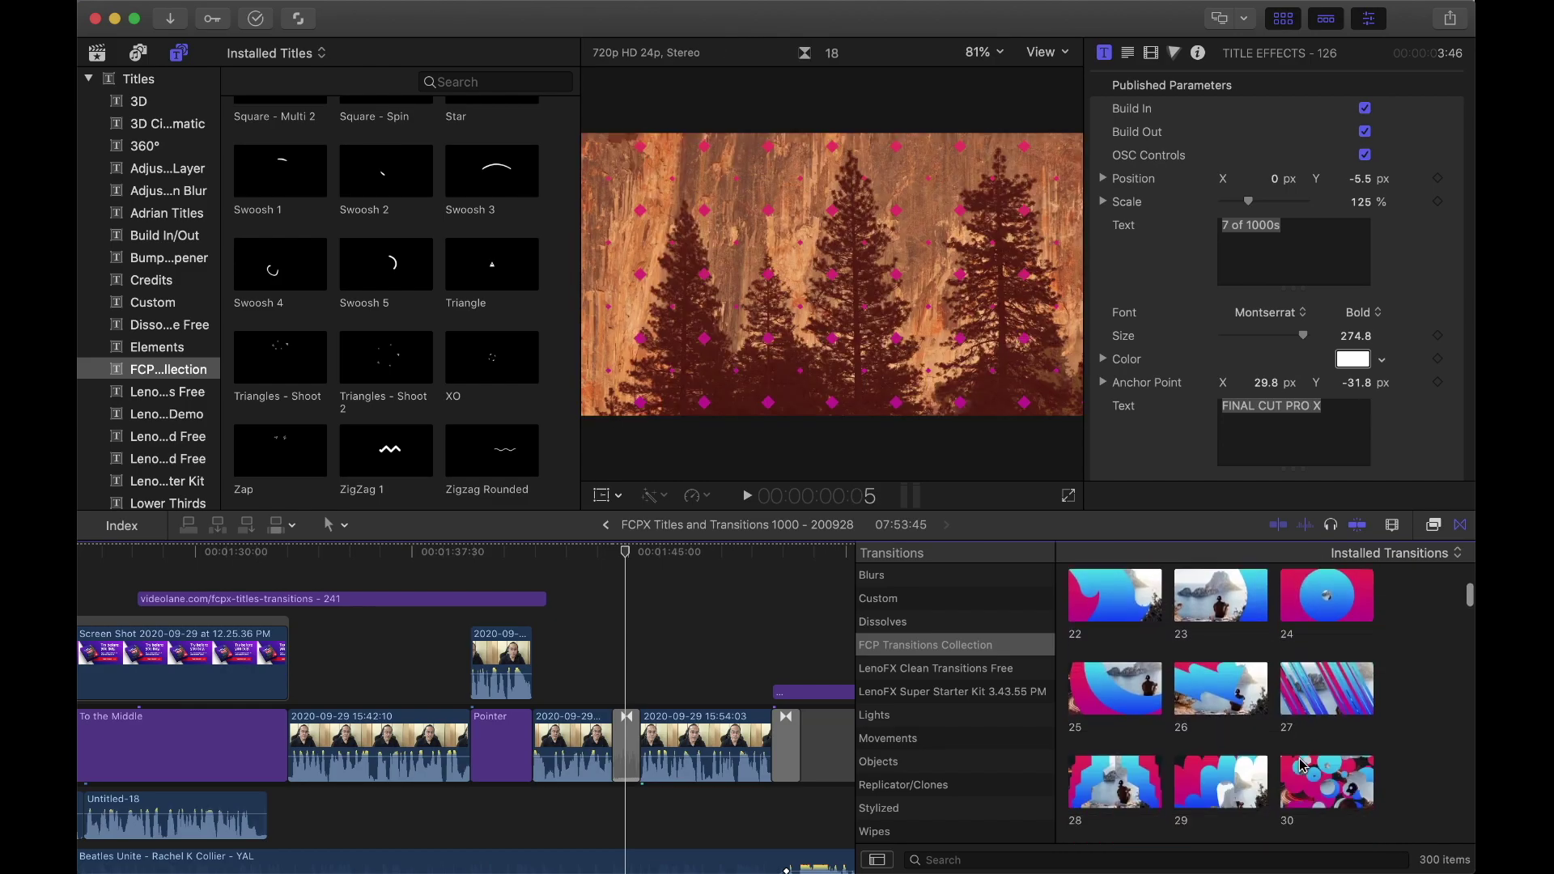
Browse the Color Shapes transitions, previewing Arrows Right.
scroll(1301, 766, down, 10)
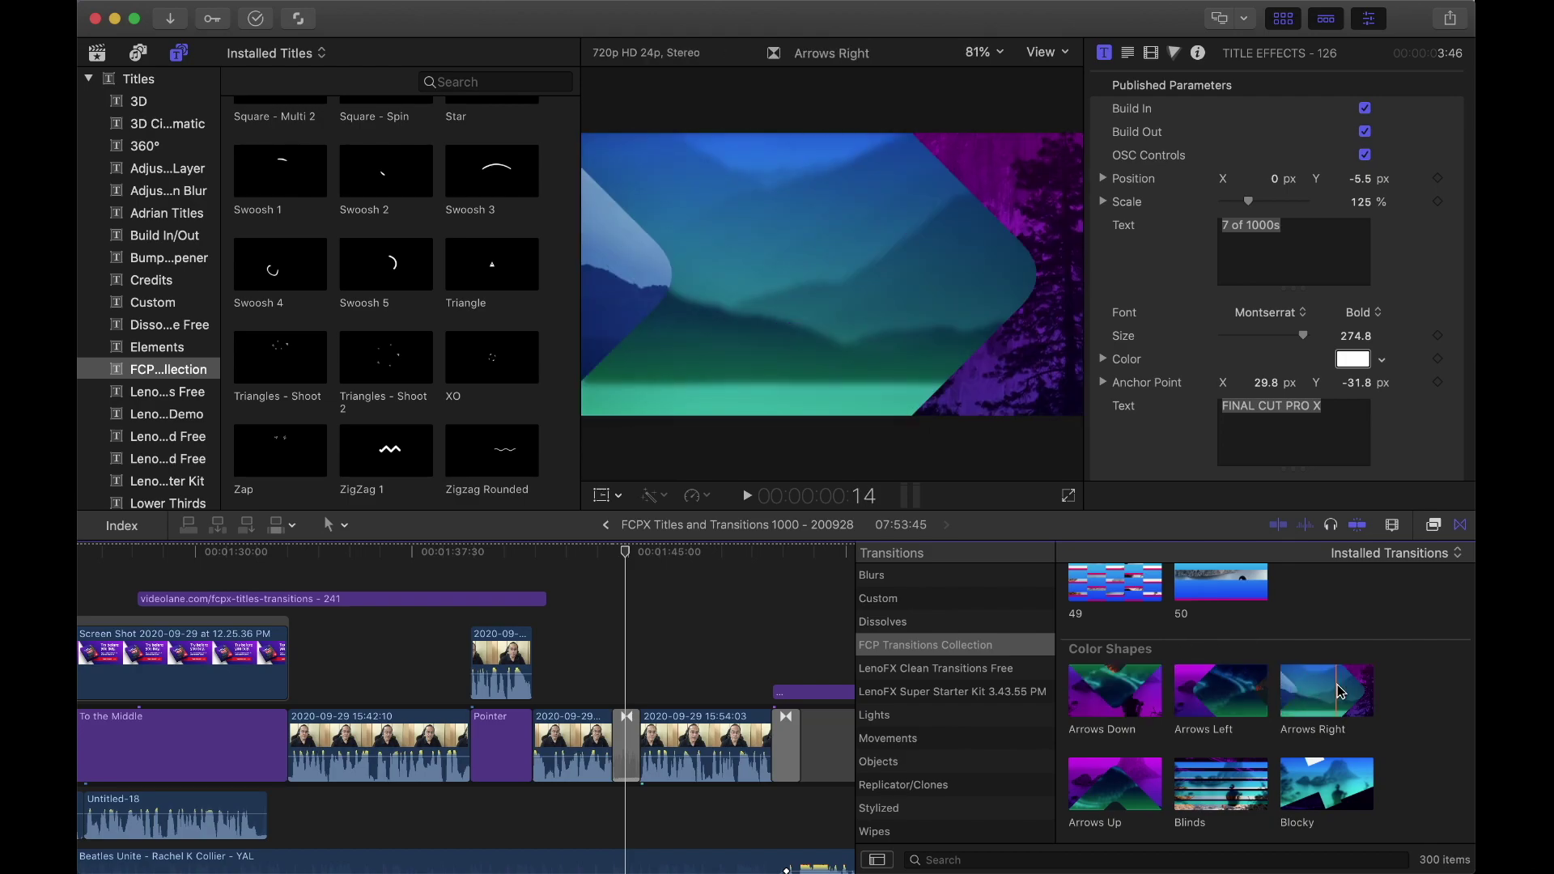
scroll(1388, 703, down, 2)
scroll(1388, 704, down, 6)
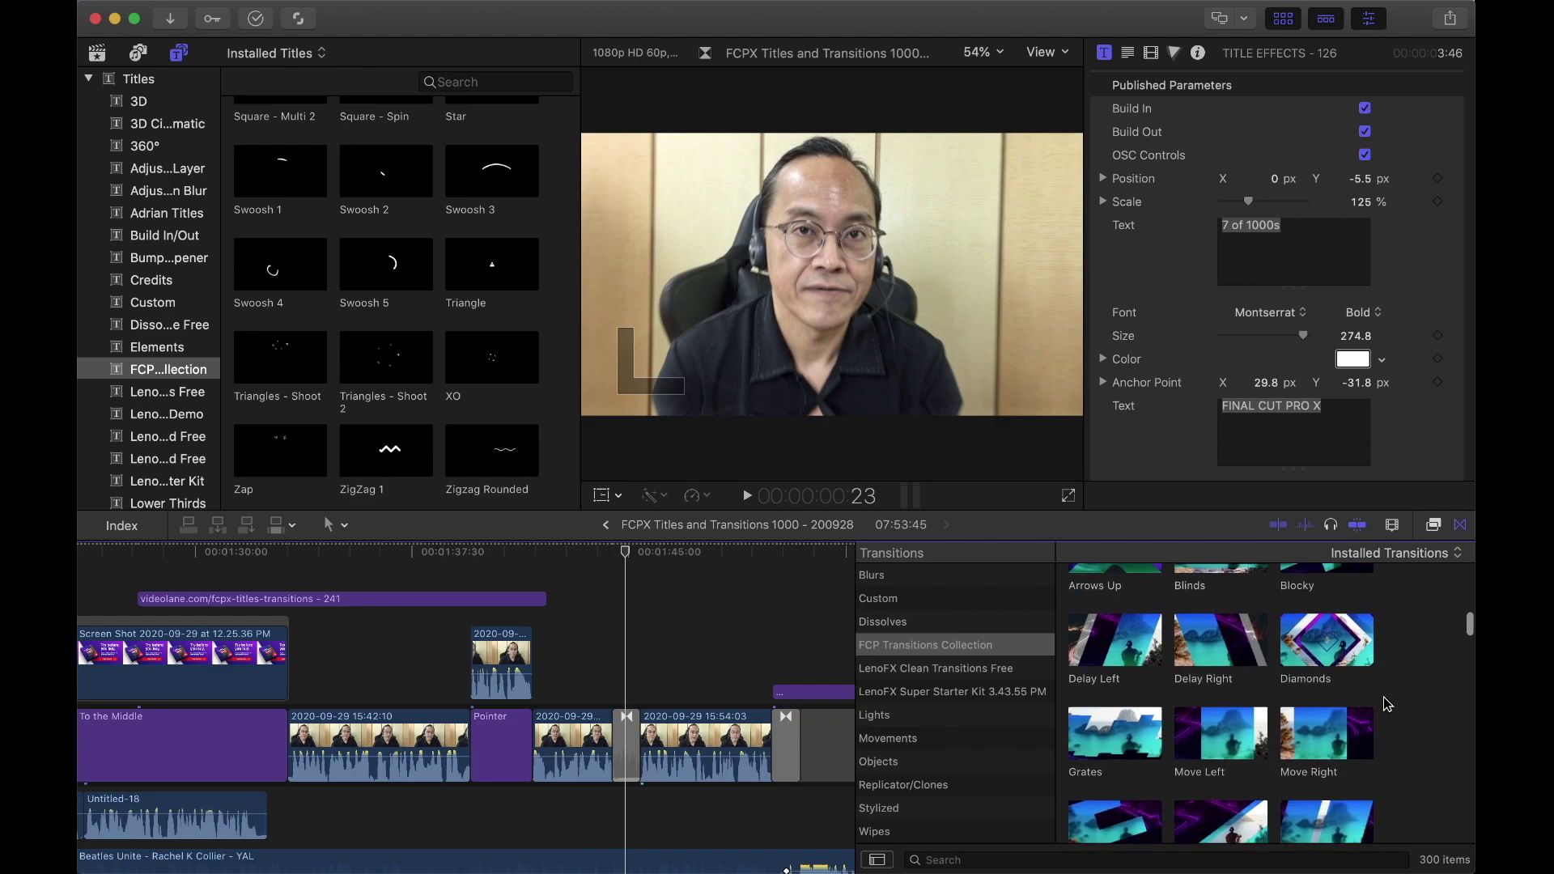
Look through the Glitch, Grid and Ink transitions, previewing Glitch 8, Rubix Cube and Ink 2.
scroll(1374, 674, down, 8)
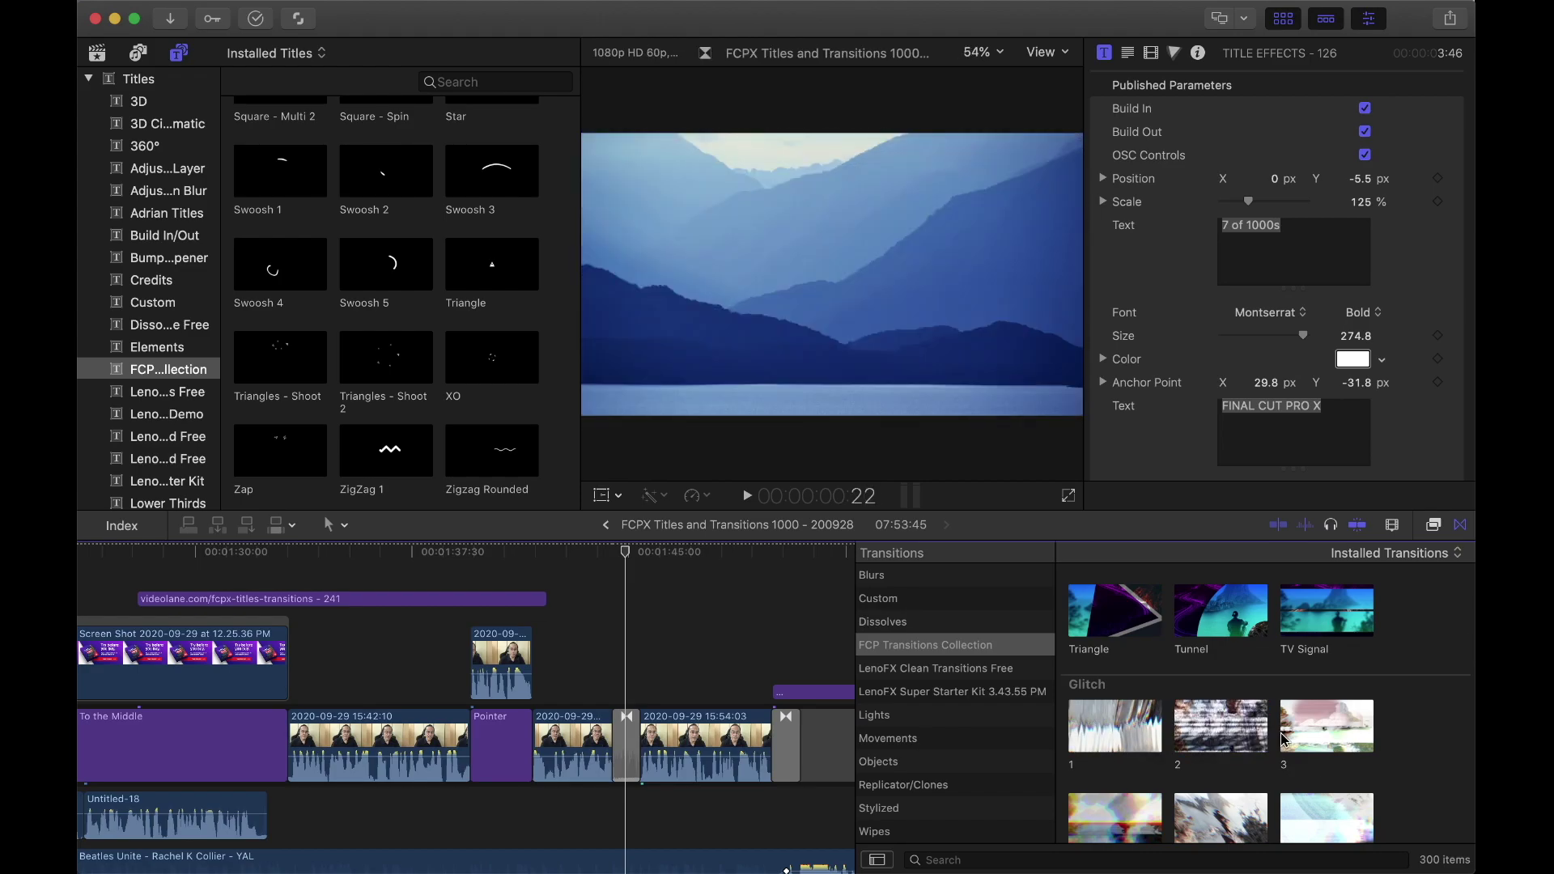
scroll(1394, 734, down, 5)
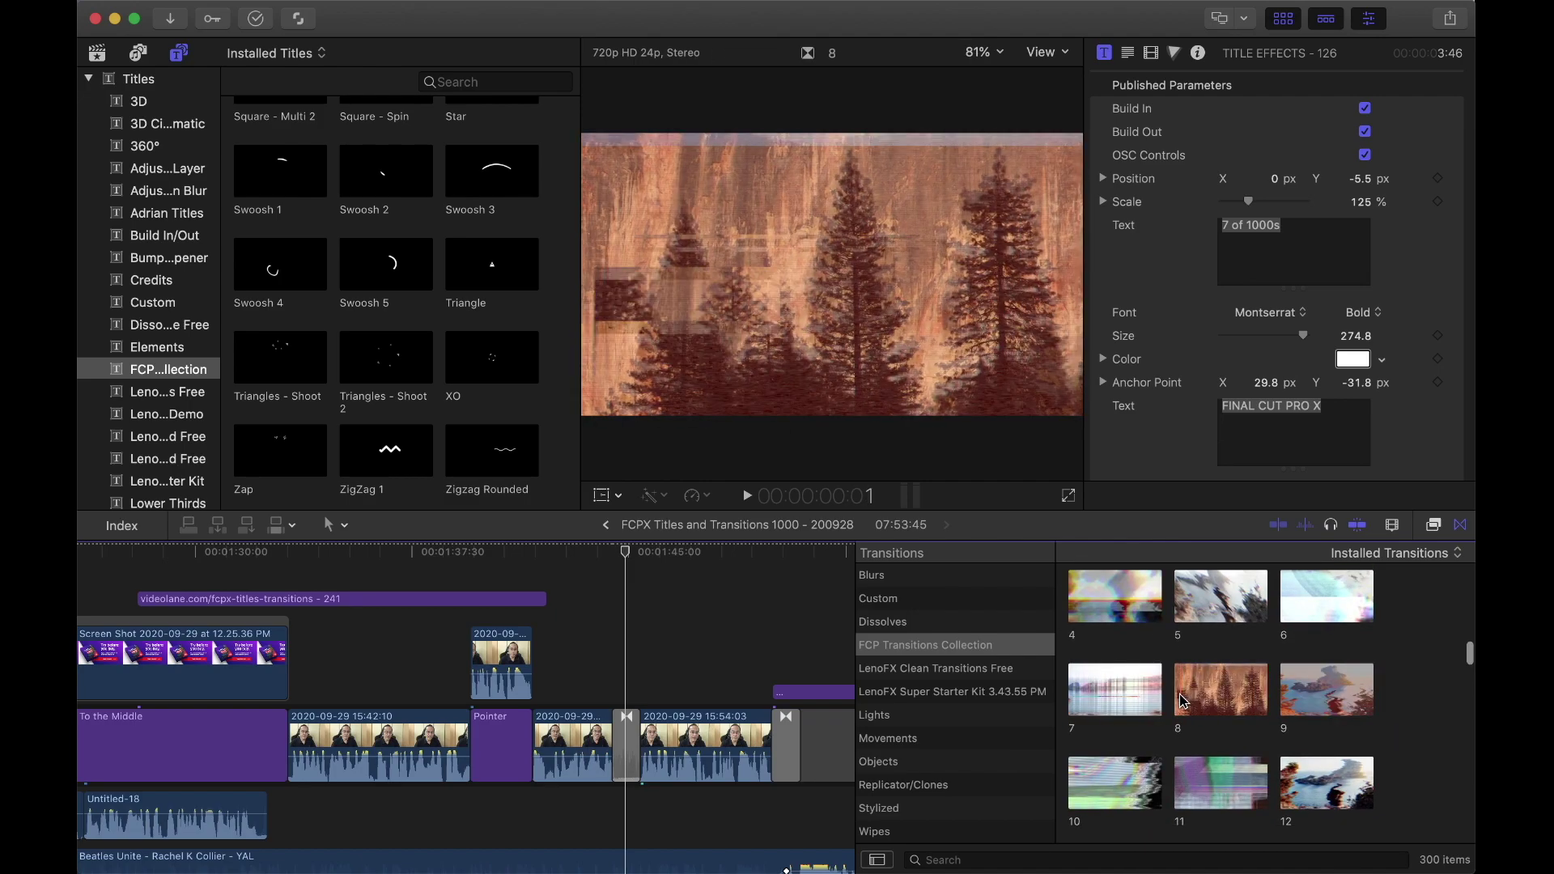
scroll(1295, 689, down, 8)
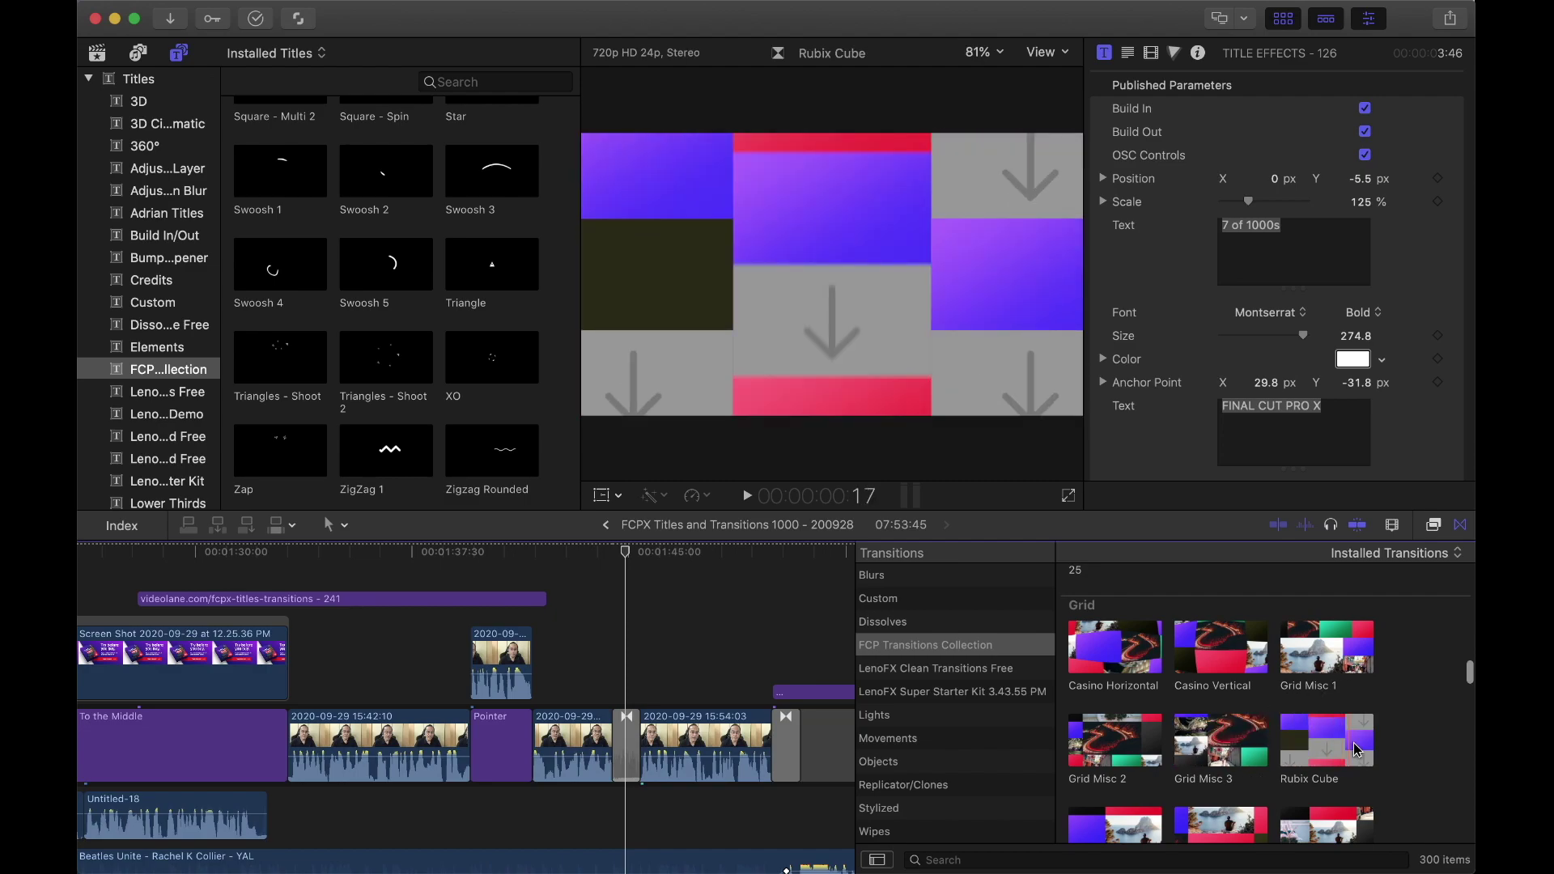
scroll(1336, 757, down, 5)
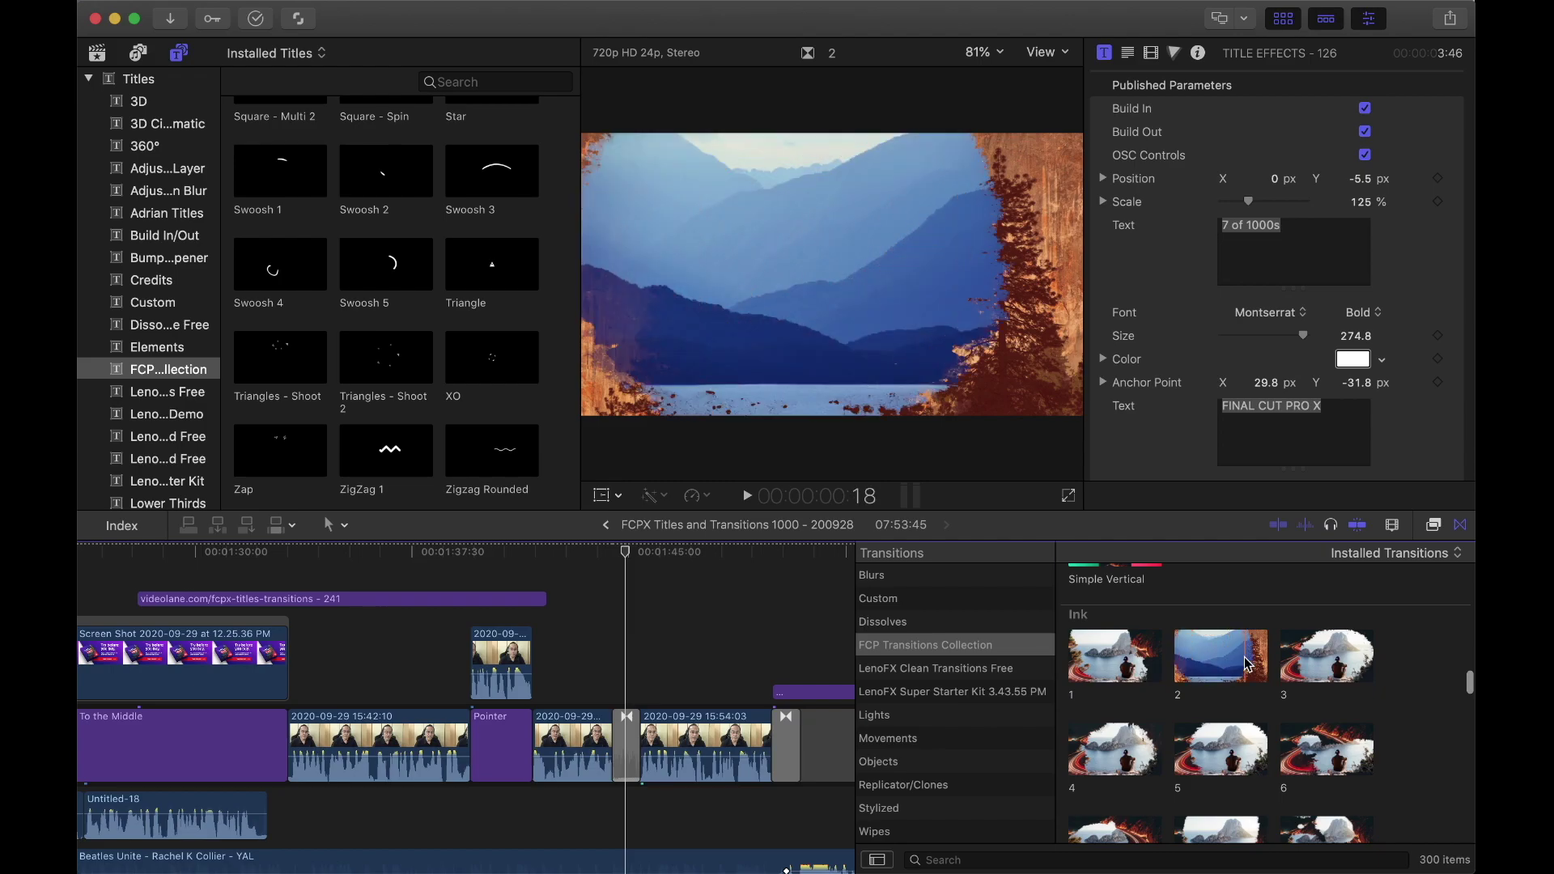
Browse further through the Ink transitions, previewing 8, 15 and 14.
scroll(1336, 728, down, 5)
scroll(1368, 744, down, 3)
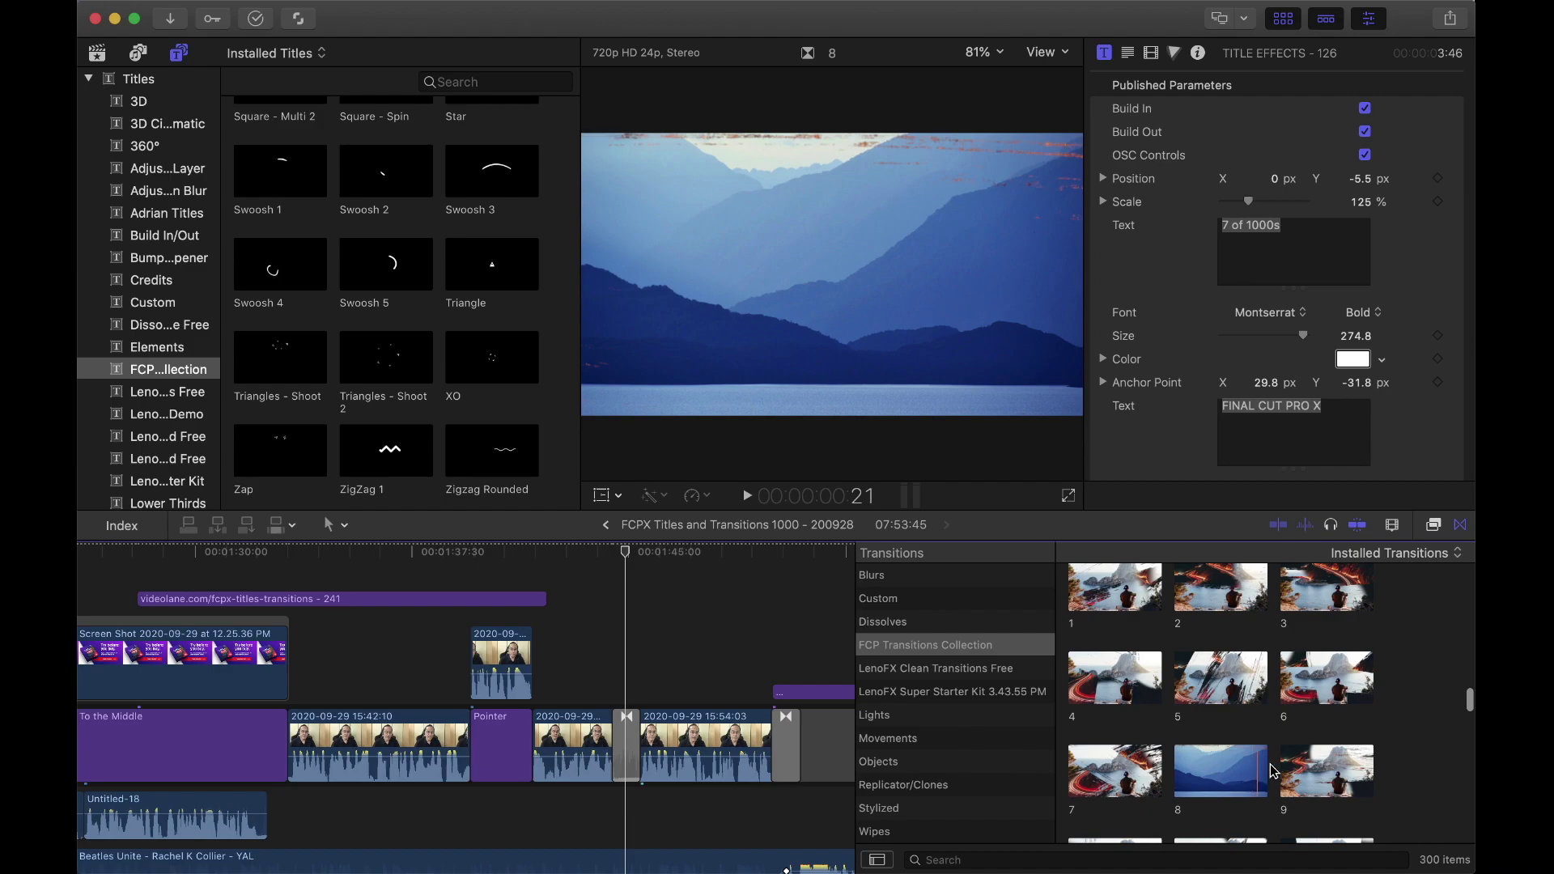
scroll(1215, 737, down, 3)
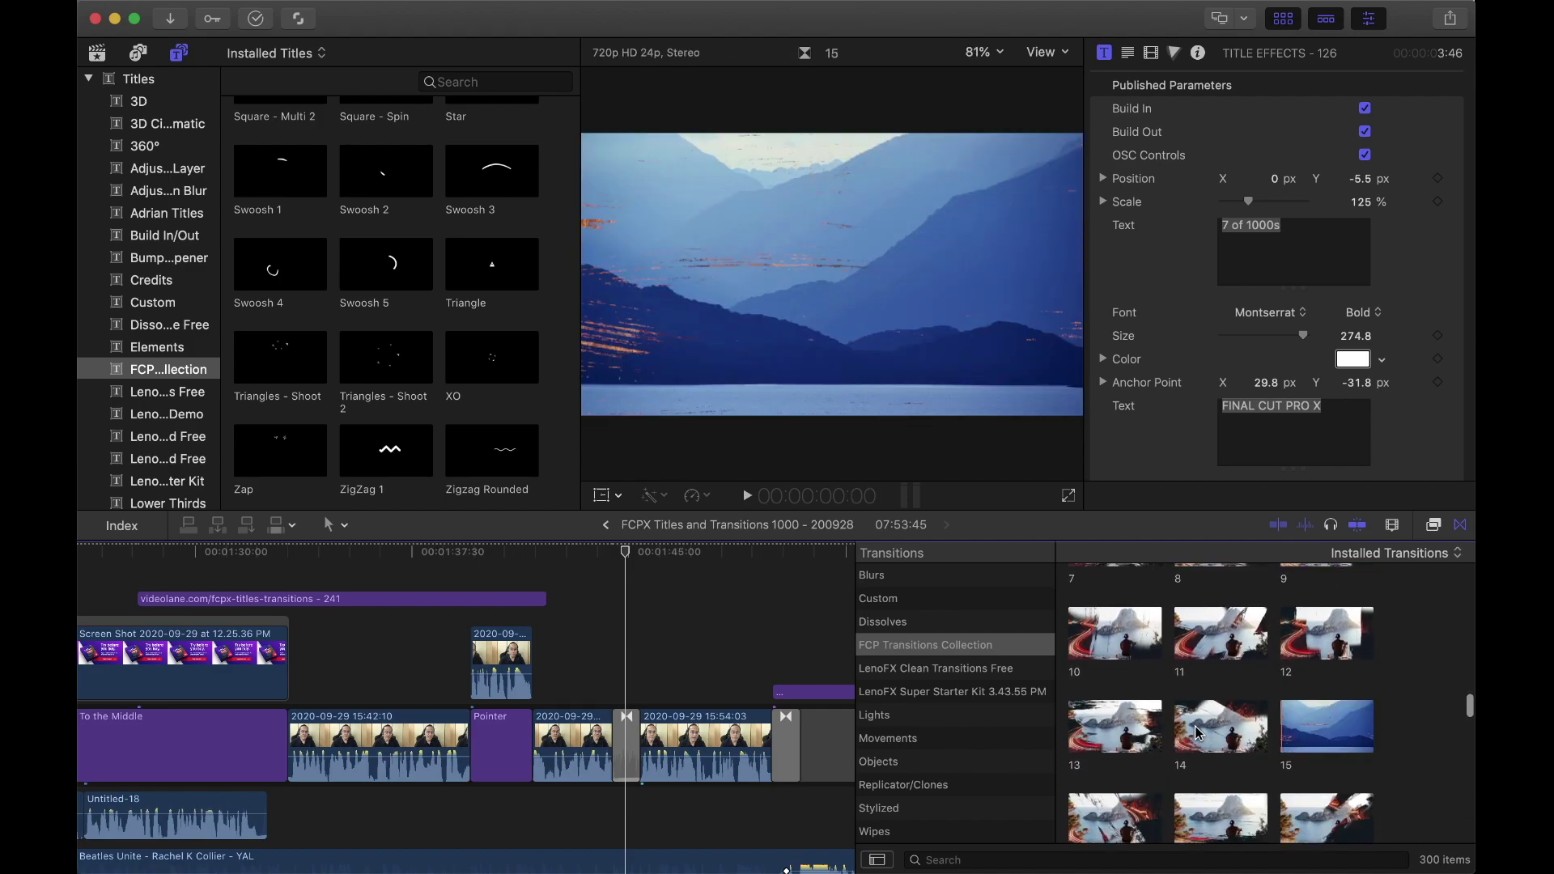
scroll(1231, 734, down, 4)
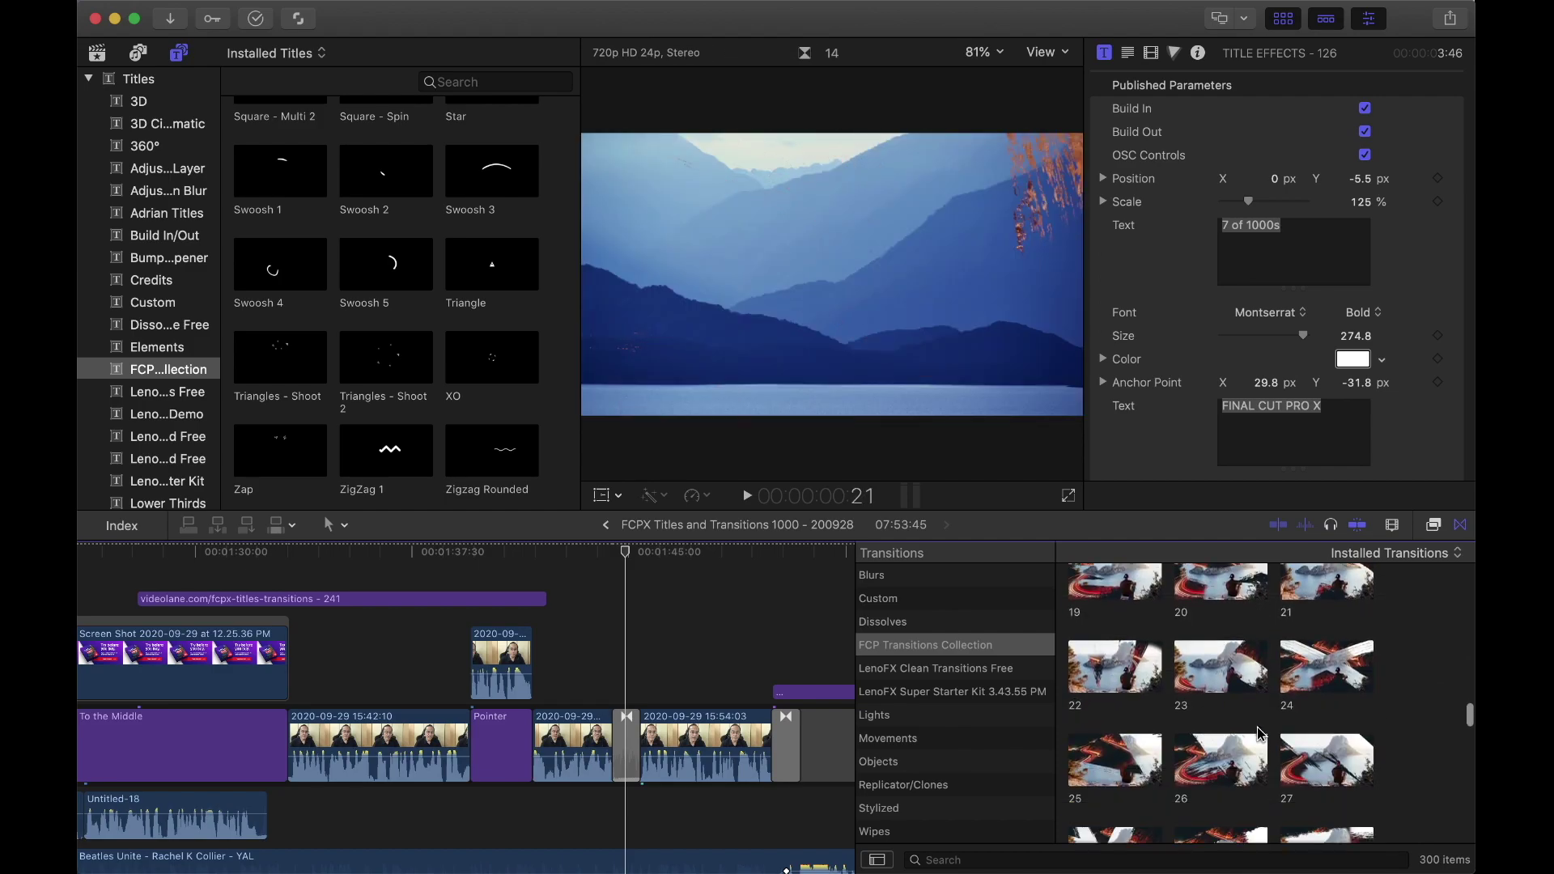
Look through the Slice transitions, previewing Angled Blinds and Chase Lines Down.
scroll(1259, 735, down, 5)
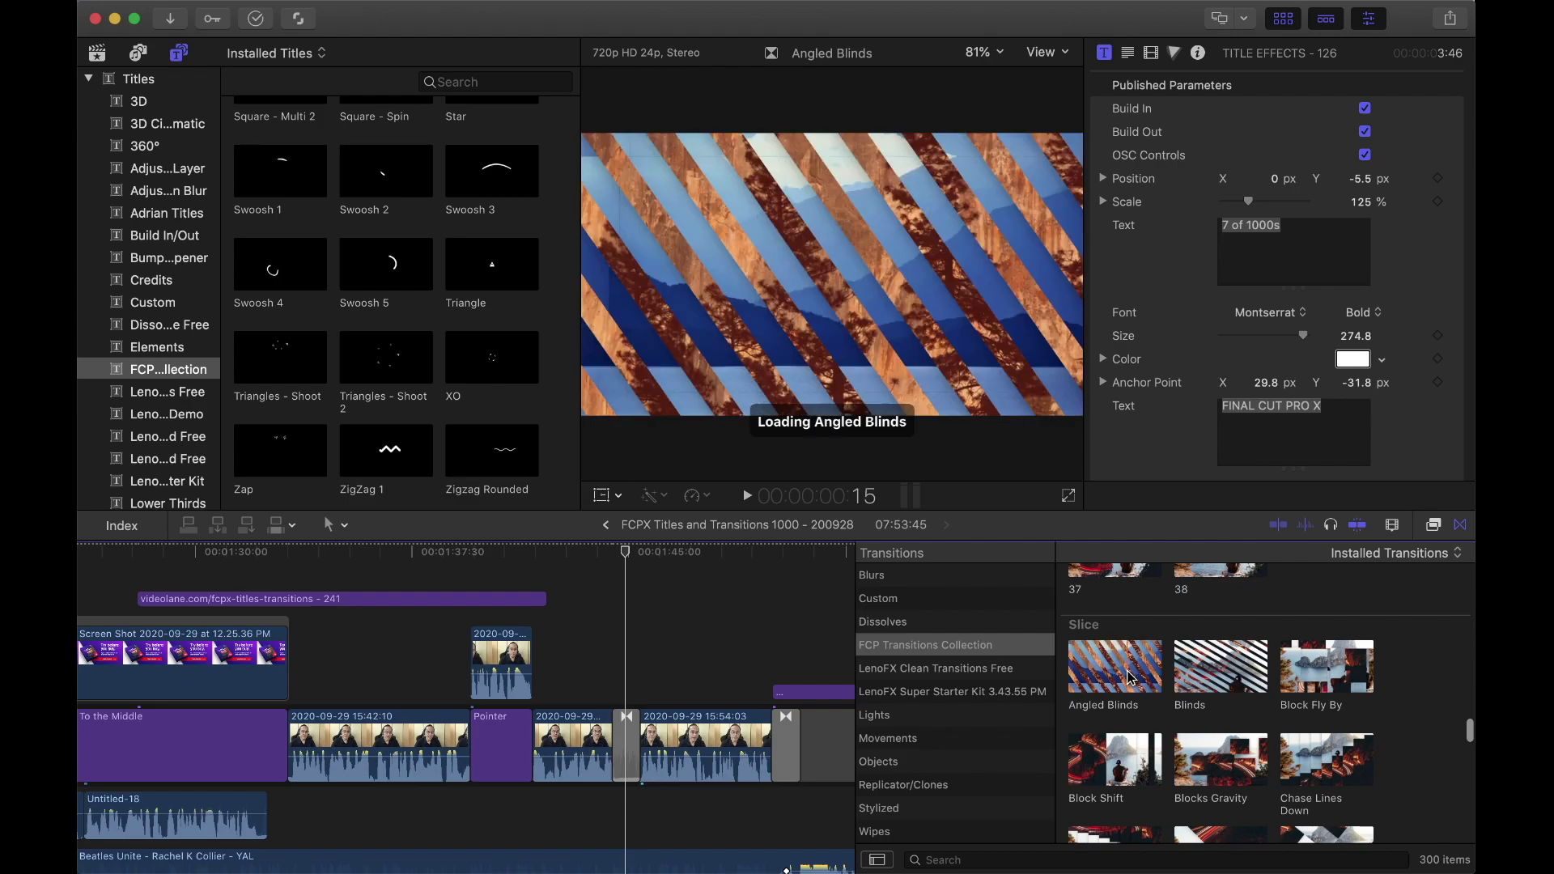
scroll(1350, 746, down, 10)
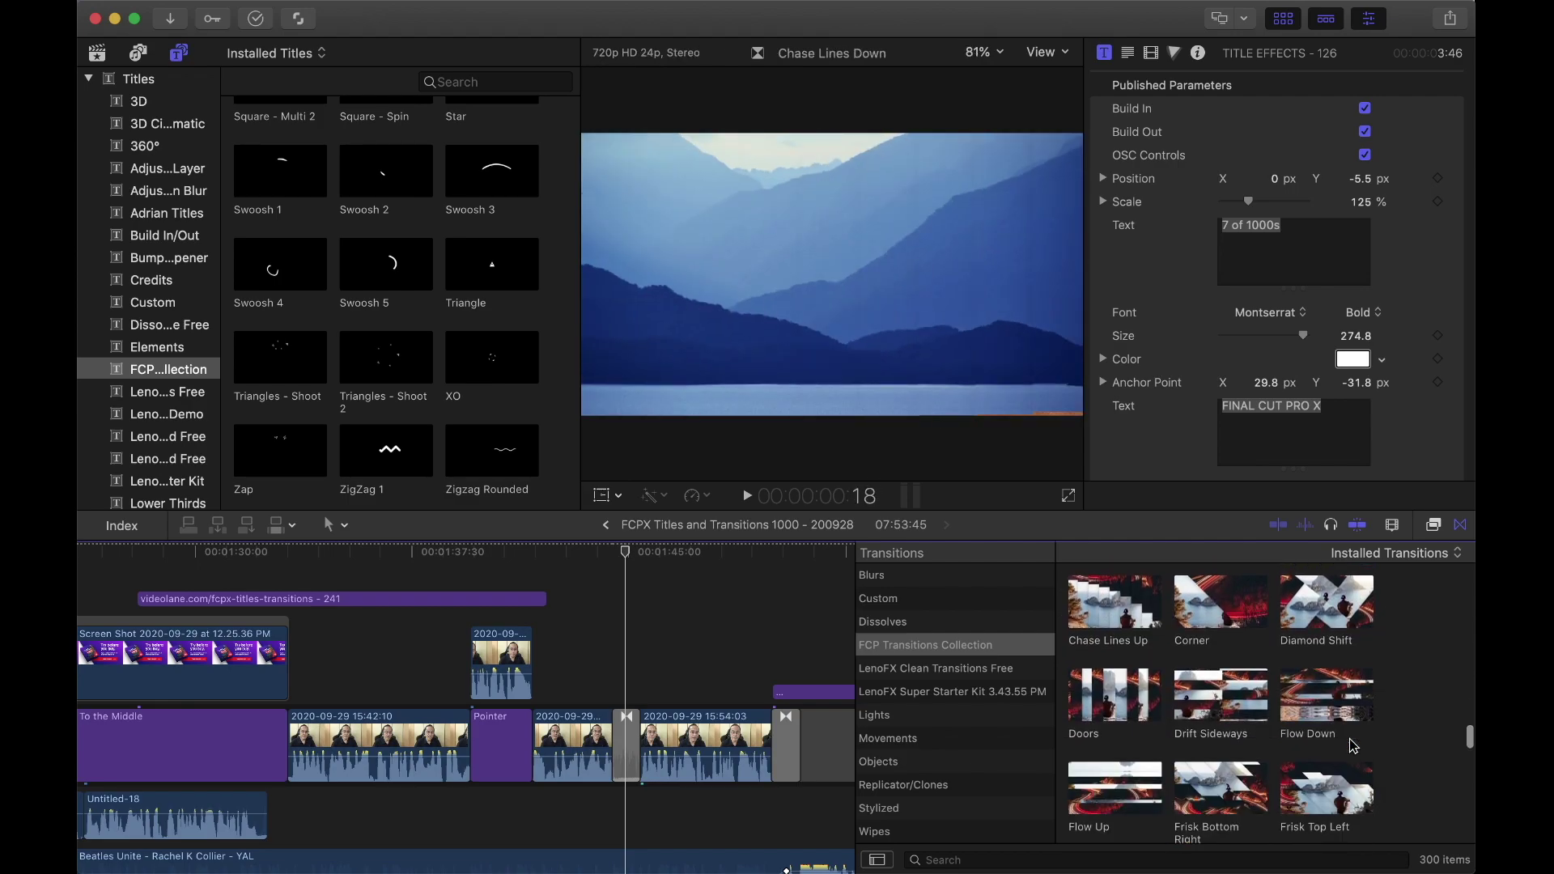
scroll(1350, 746, down, 12)
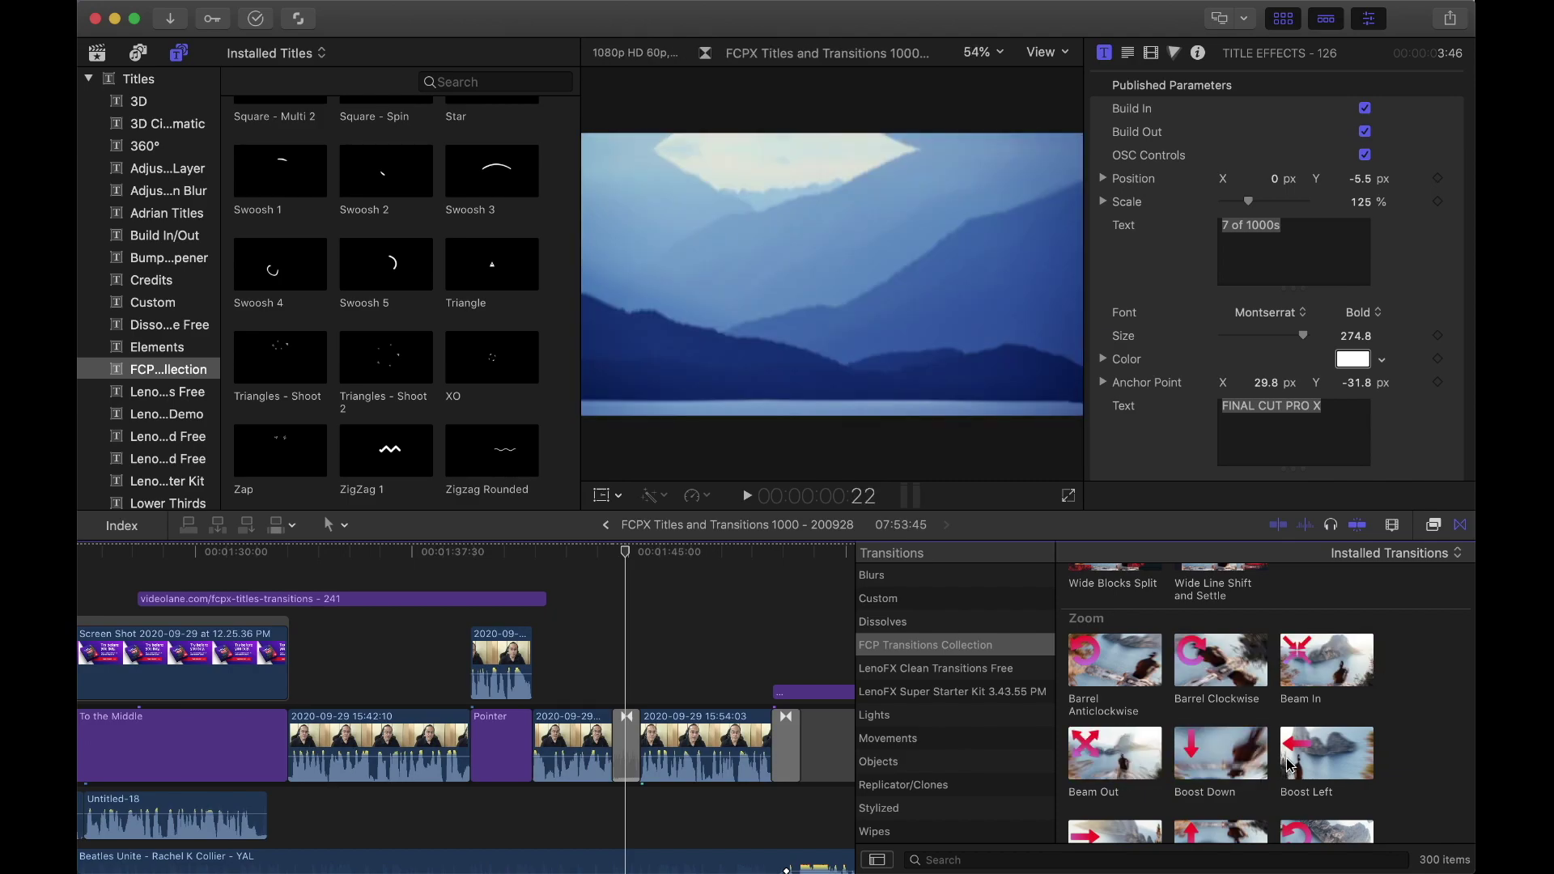
Browse the Zoom transitions, previewing Flick Clockwise, and play the timeline across the transition between the two talking-head clips.
scroll(1326, 767, down, 3)
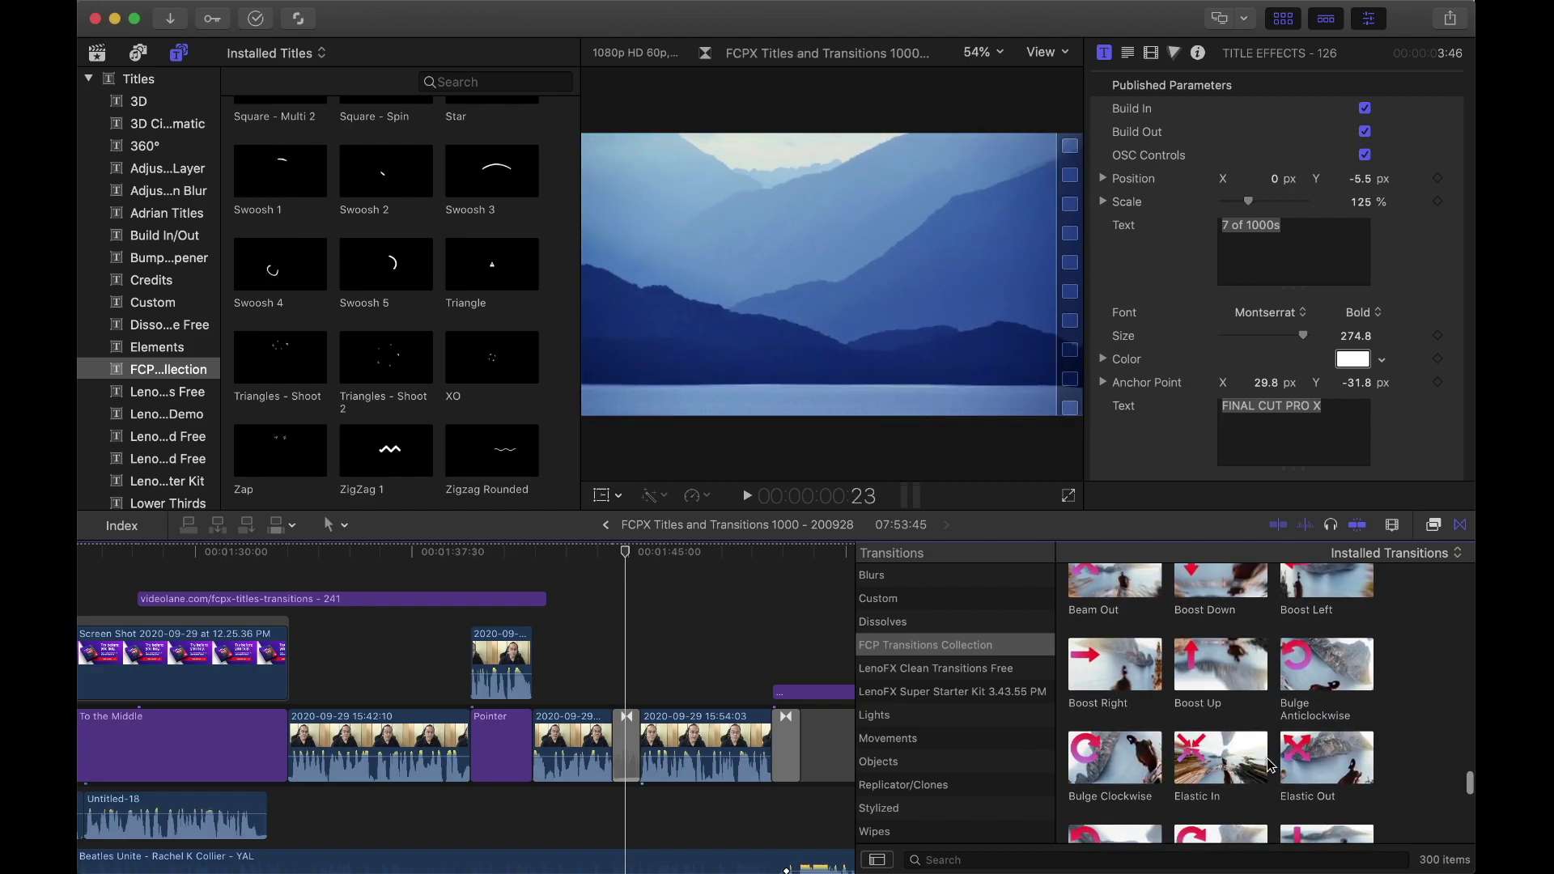
scroll(1206, 769, down, 2)
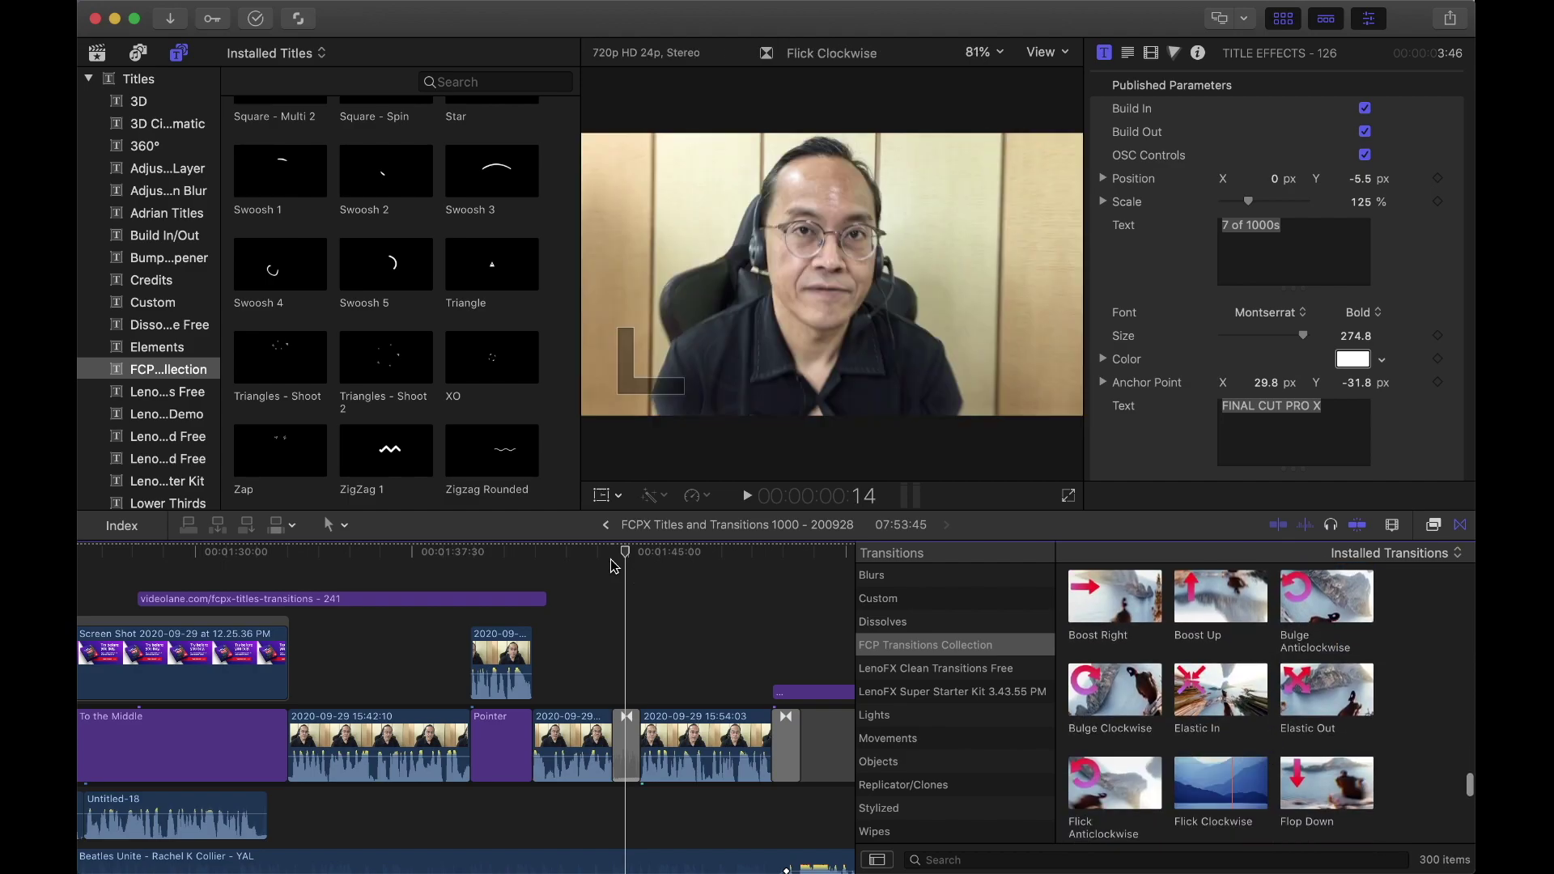
click(747, 500)
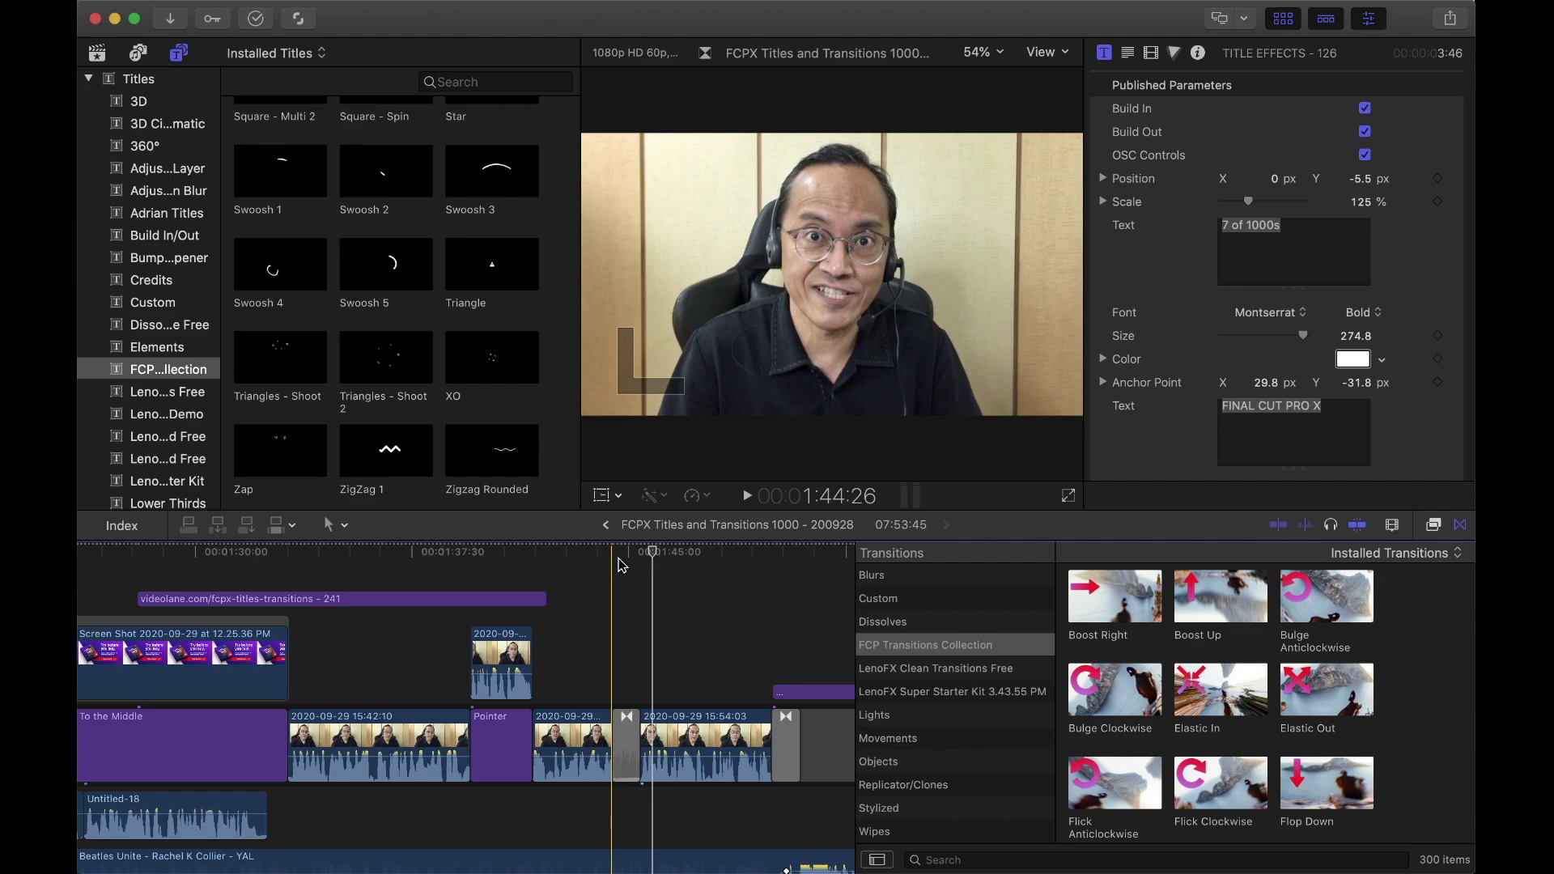
Search the sound effects library for "electric" and "whoosh", and preview Whoosh 06.
click(139, 53)
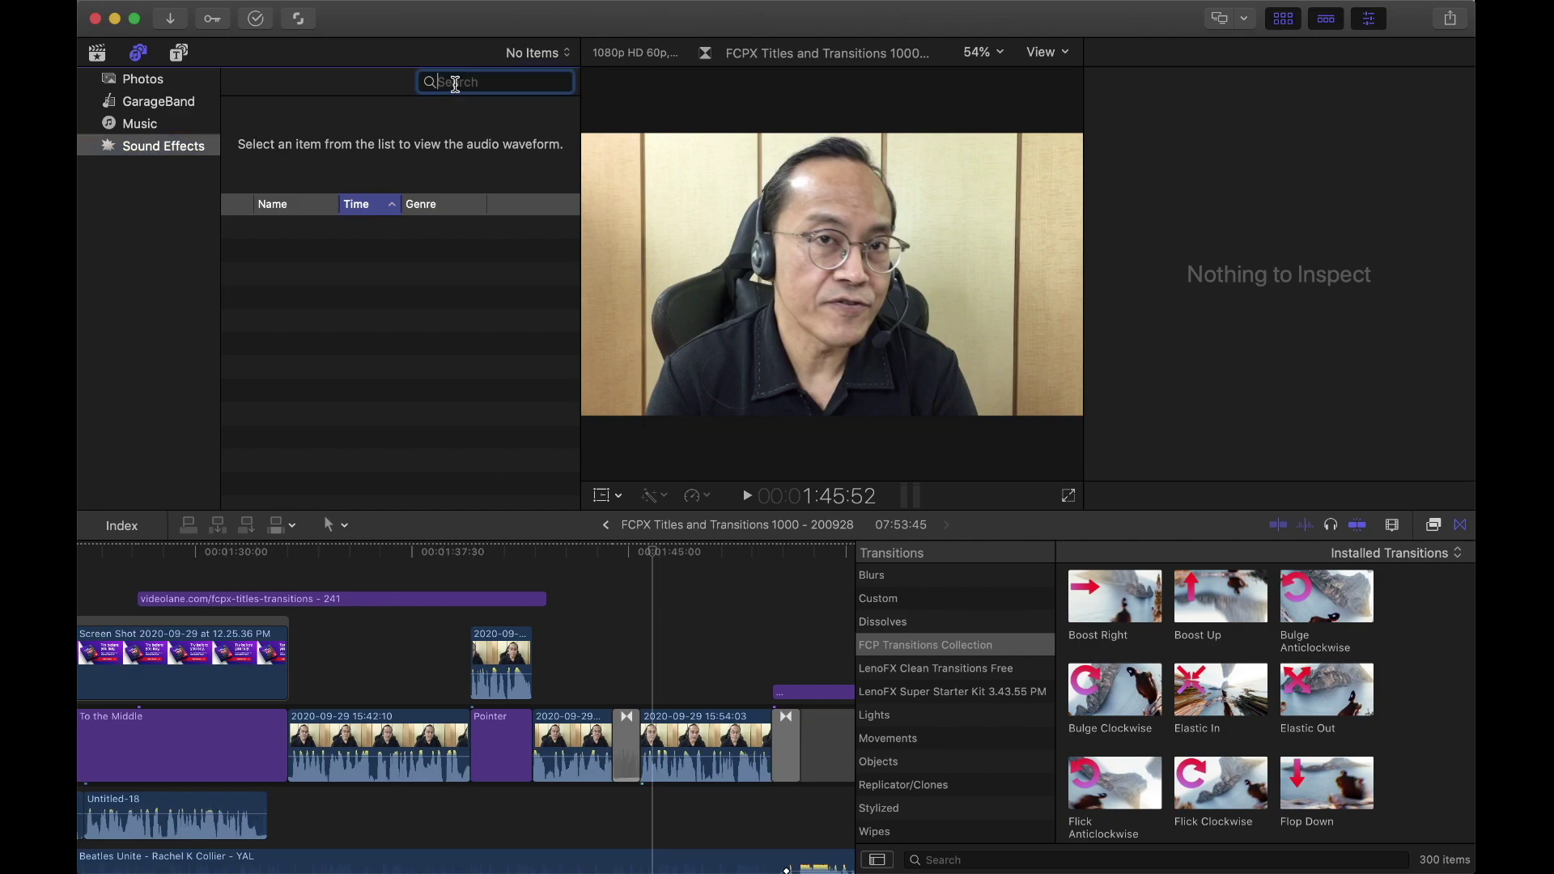
text(el)
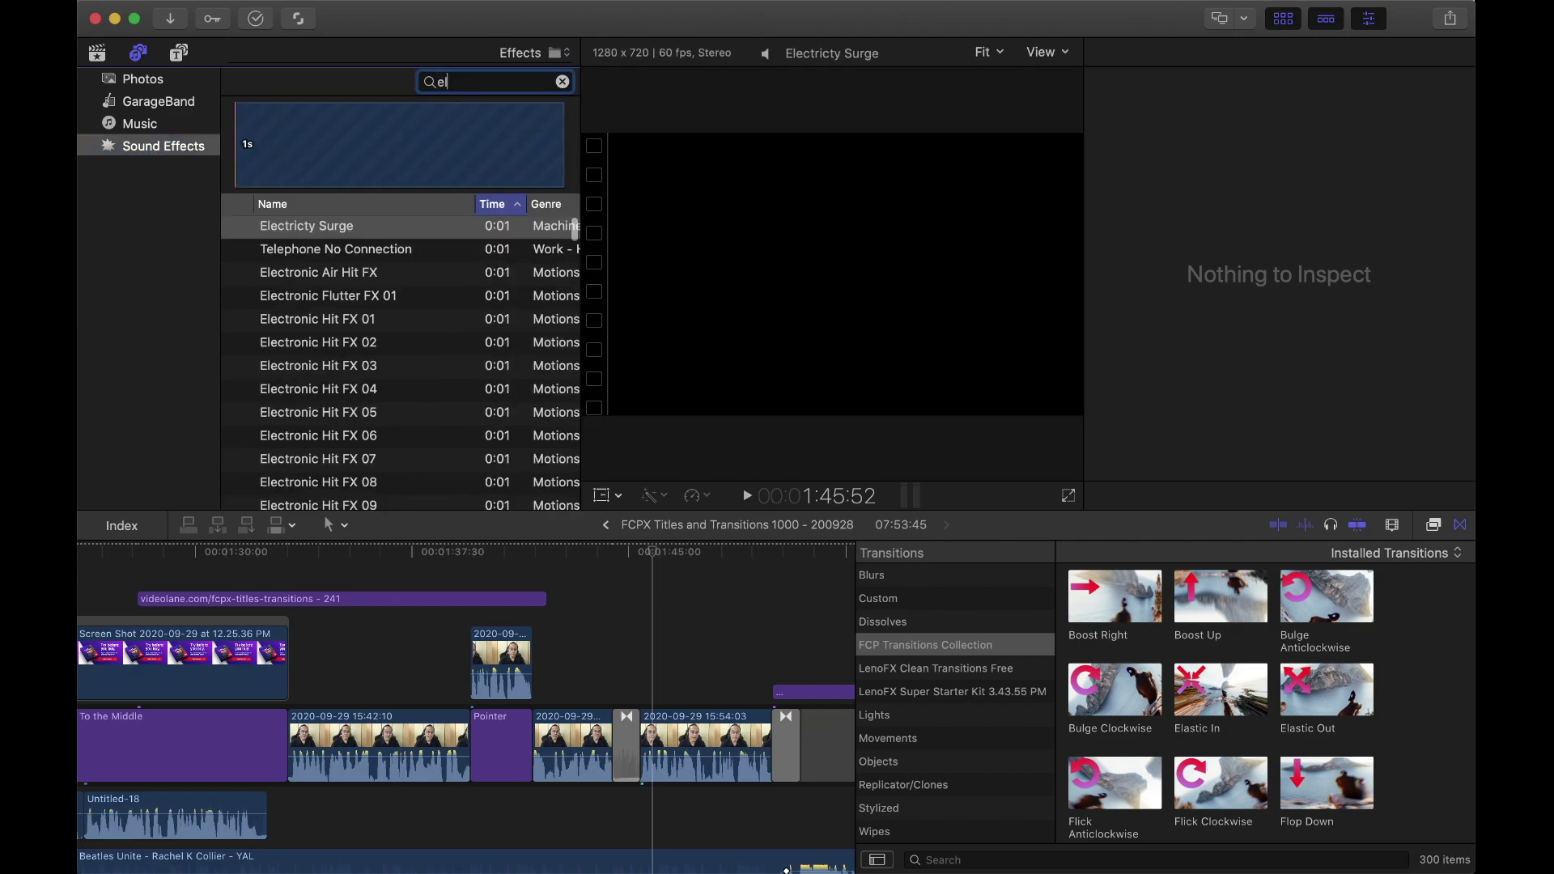
text(ectric)
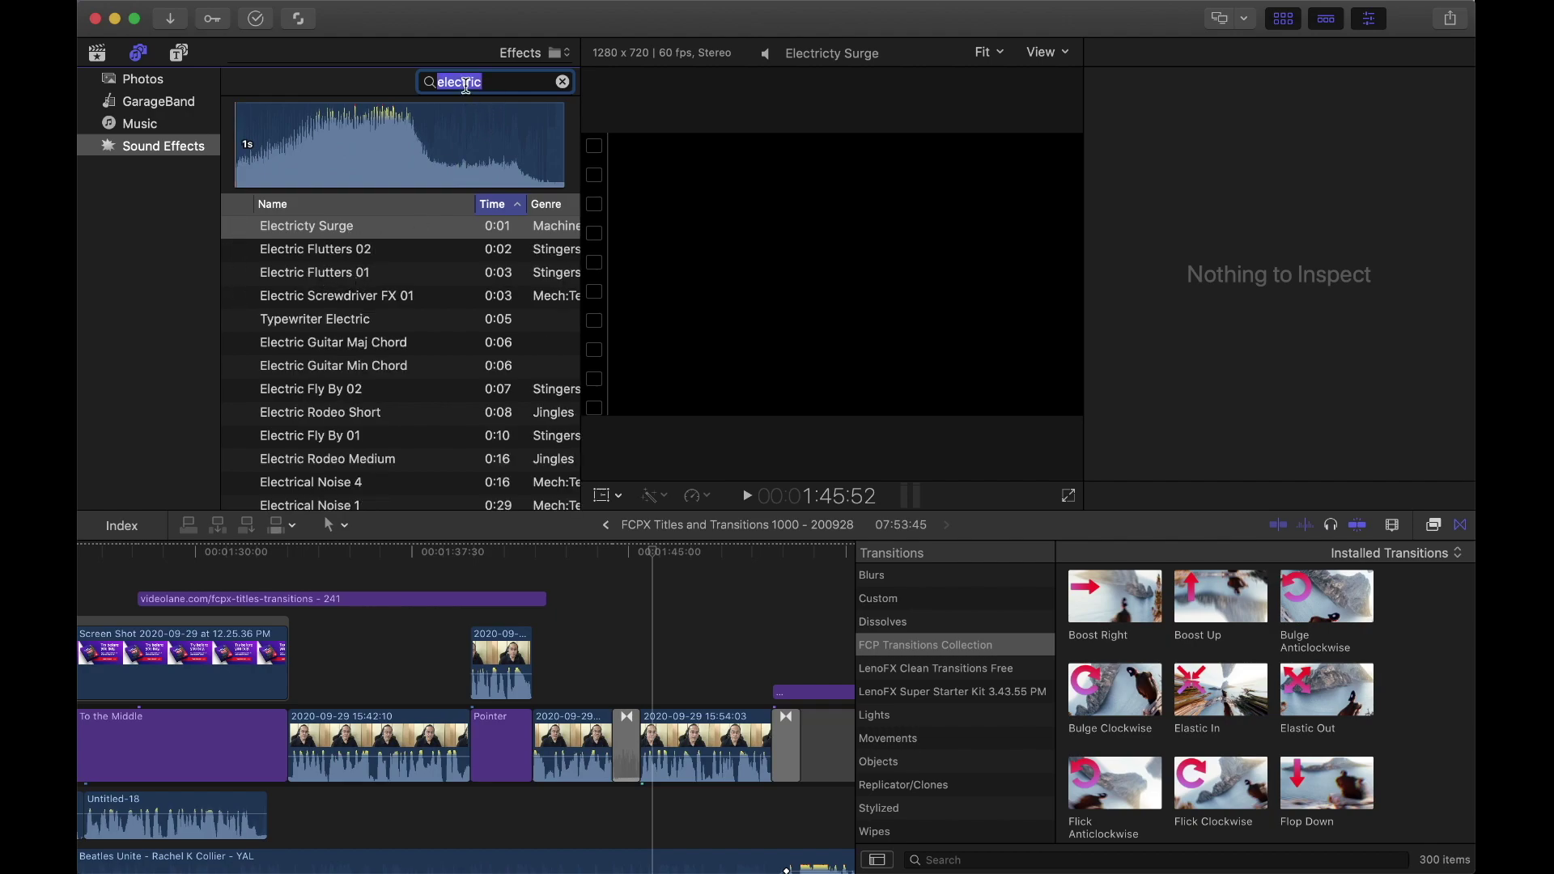
text(whoosh)
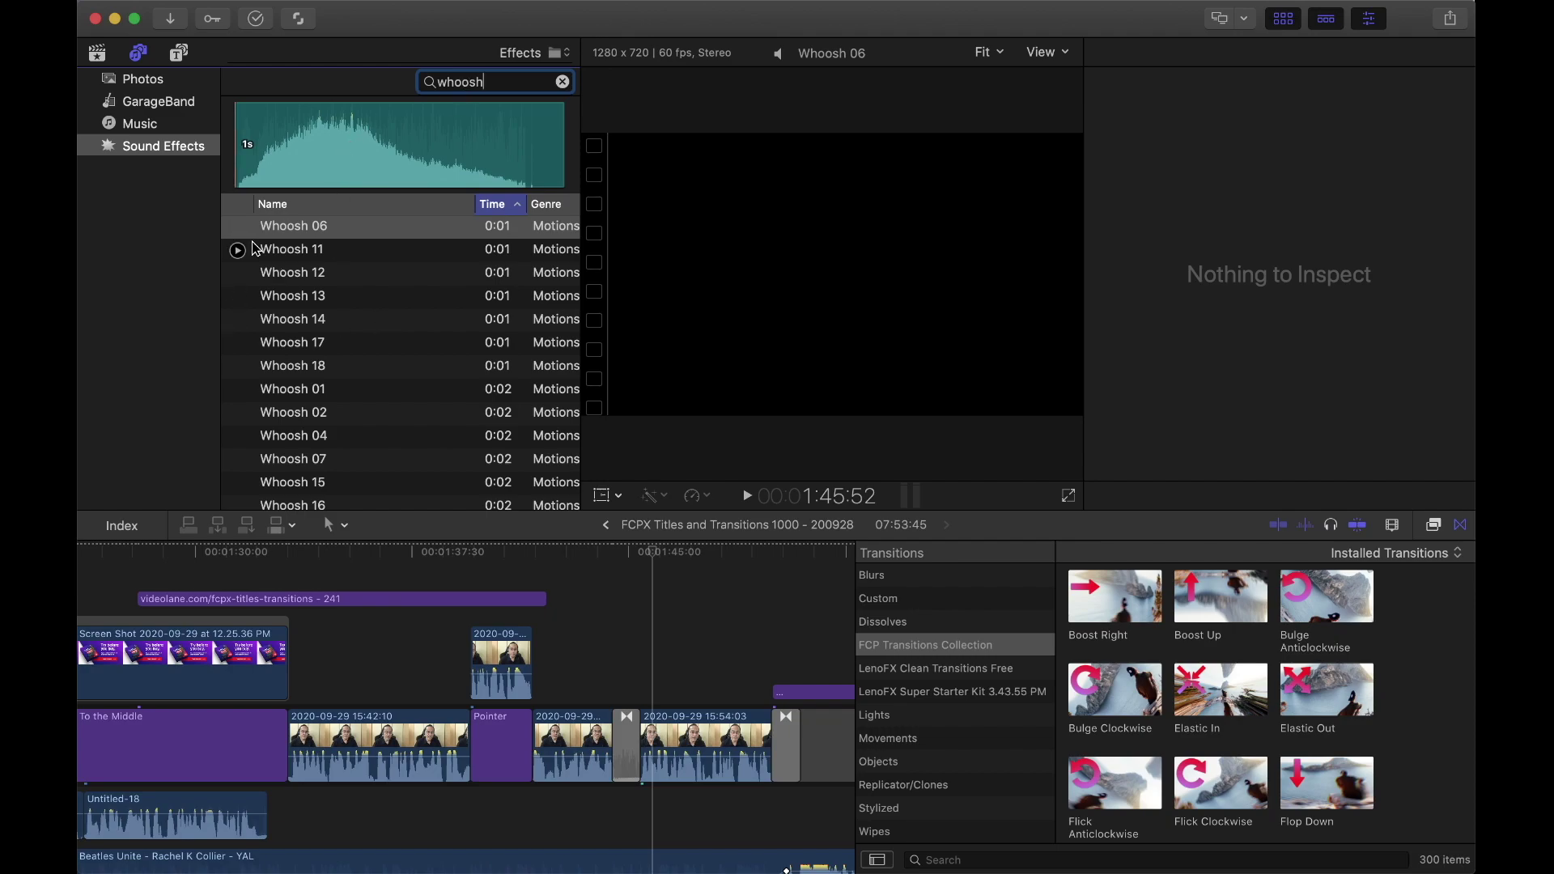
click(252, 185)
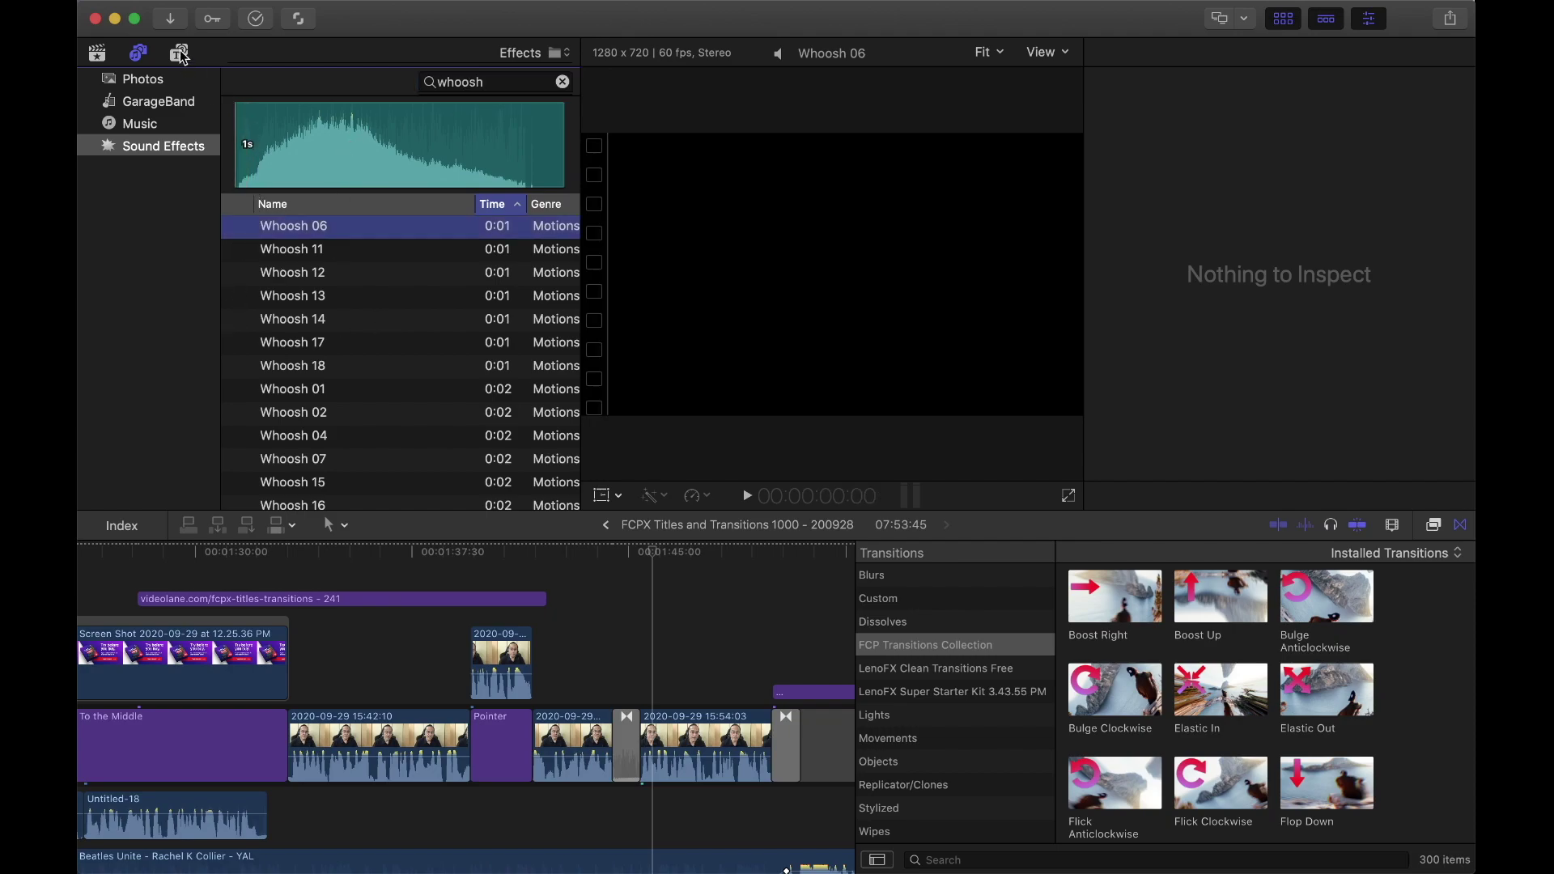